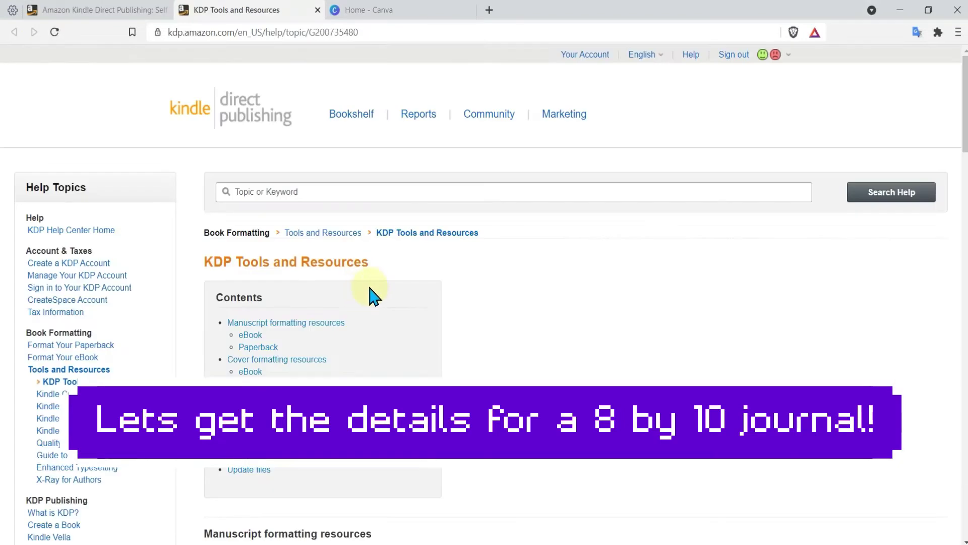
# Step: Open the paperback cover templates page from the cover formatting resources of the KDP help topic
pyautogui.scroll(-4, 385, 302)
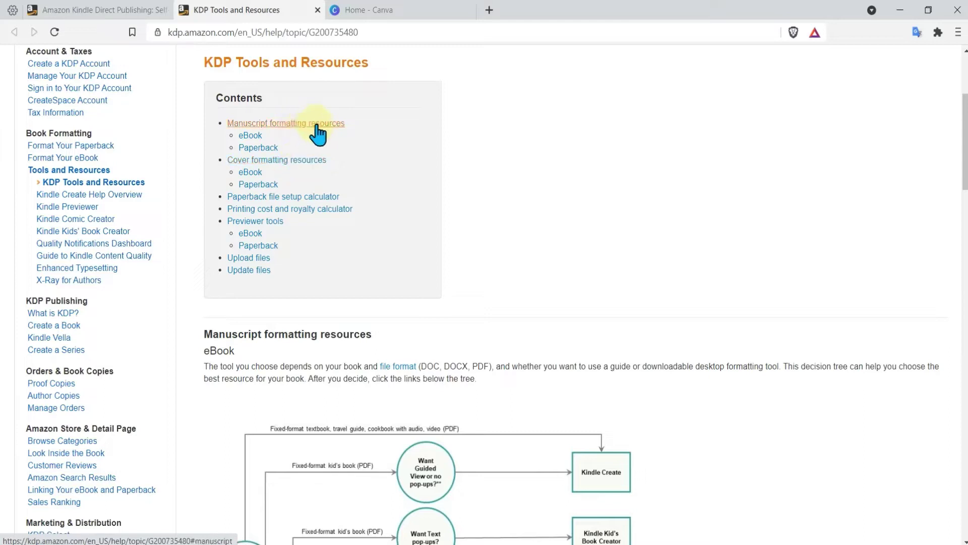
pyautogui.click(308, 161)
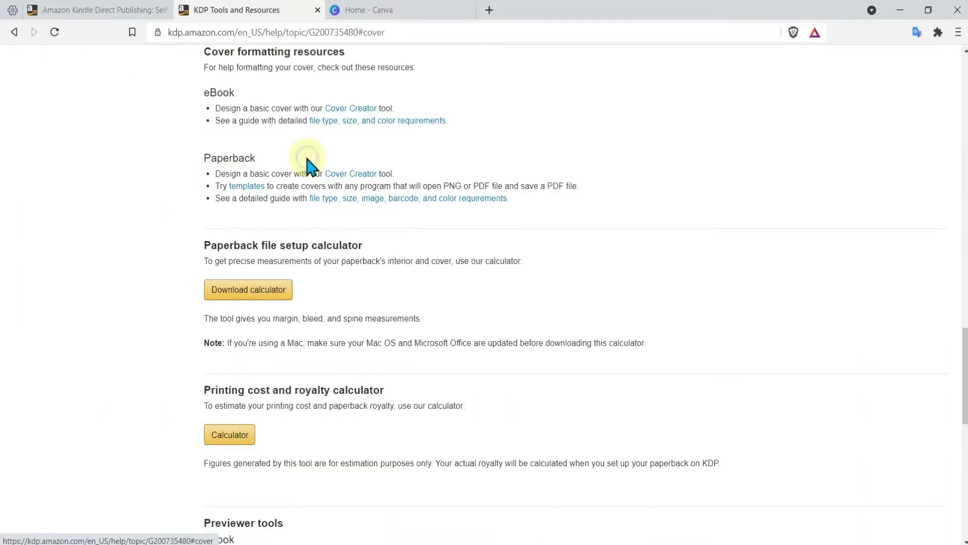
pyautogui.click(247, 186)
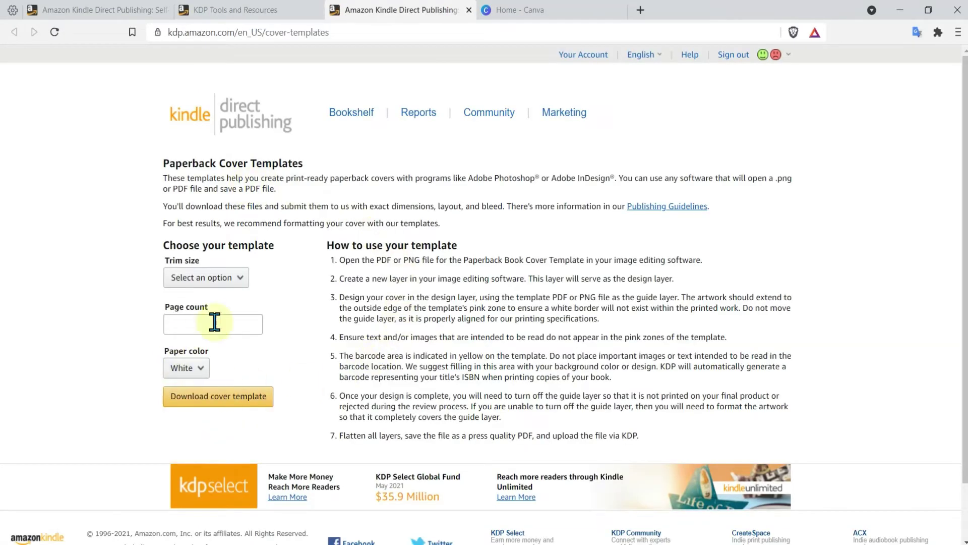
# Step: Configure the cover template with an 8 x 10 in trim size and a page count of 200
pyautogui.click(222, 323)
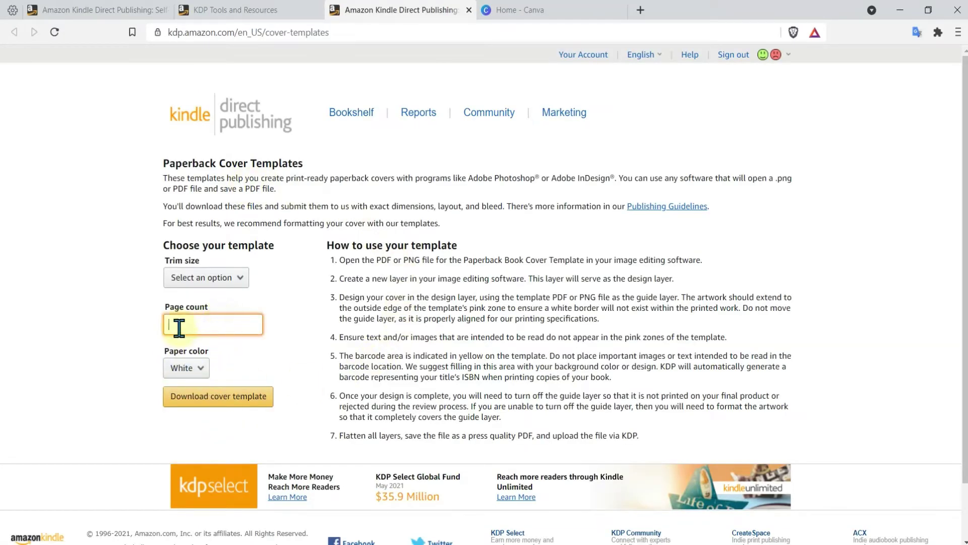
pyautogui.click(212, 278)
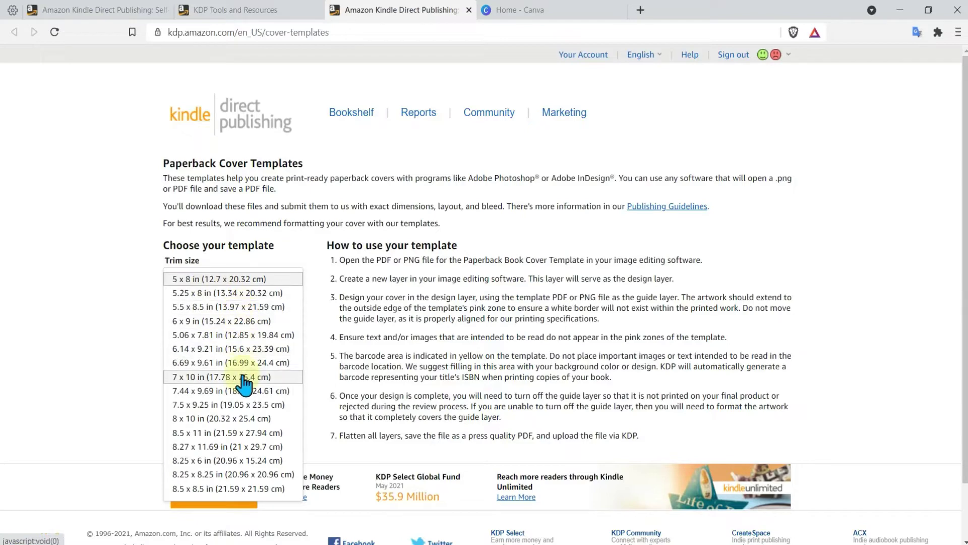
pyautogui.scroll(-1, 252, 434)
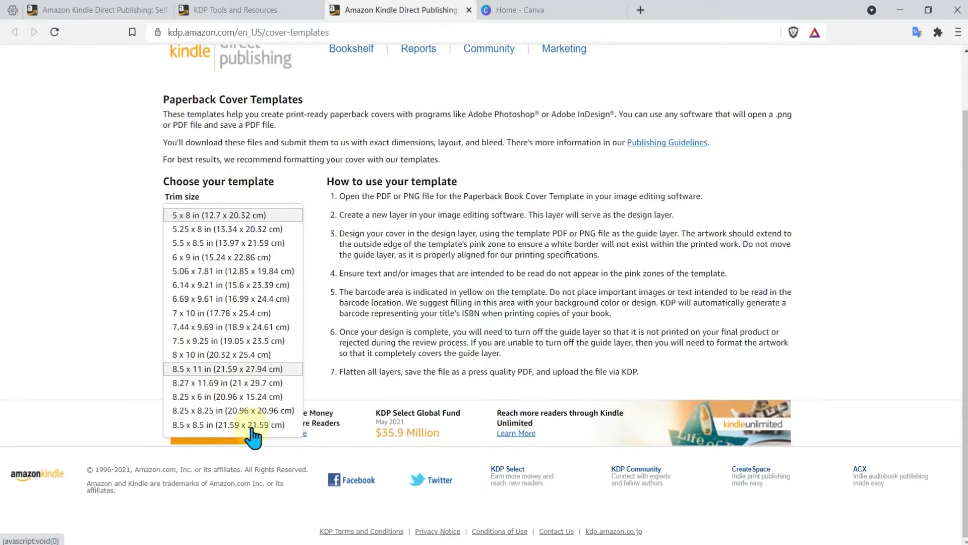
pyautogui.click(209, 355)
pyautogui.click(209, 264)
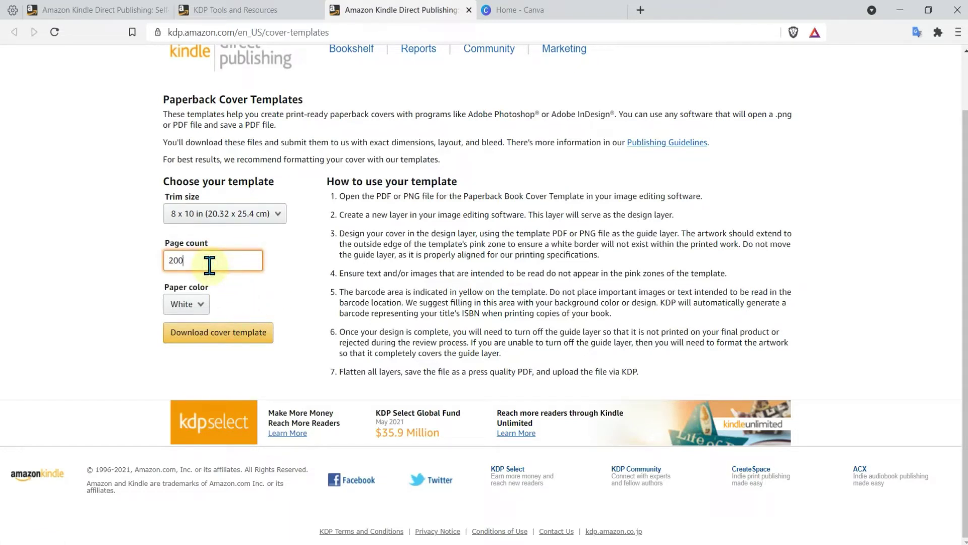
# Step: Download the cover template and save BookCover8x10_BW_200 as a ZIP archive on the Desktop
pyautogui.click(240, 343)
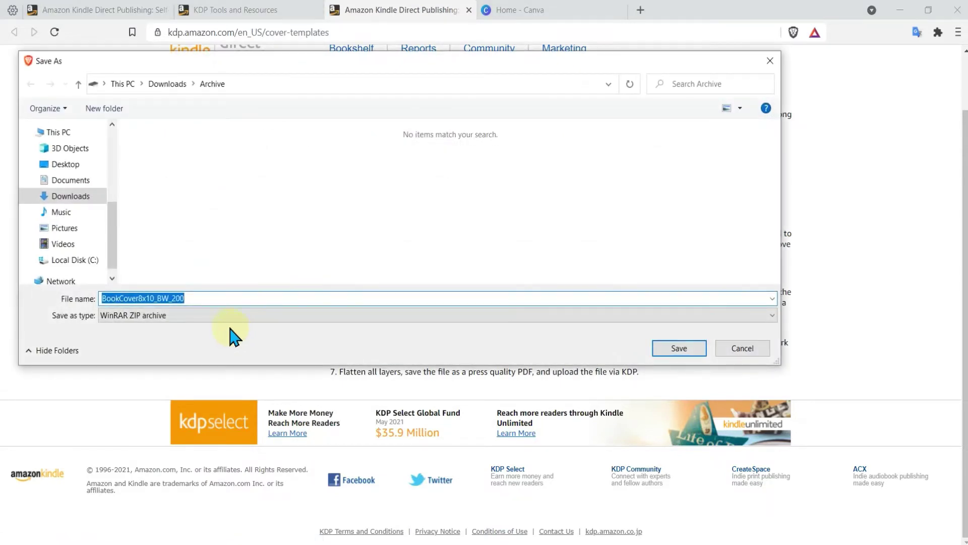
pyautogui.click(74, 168)
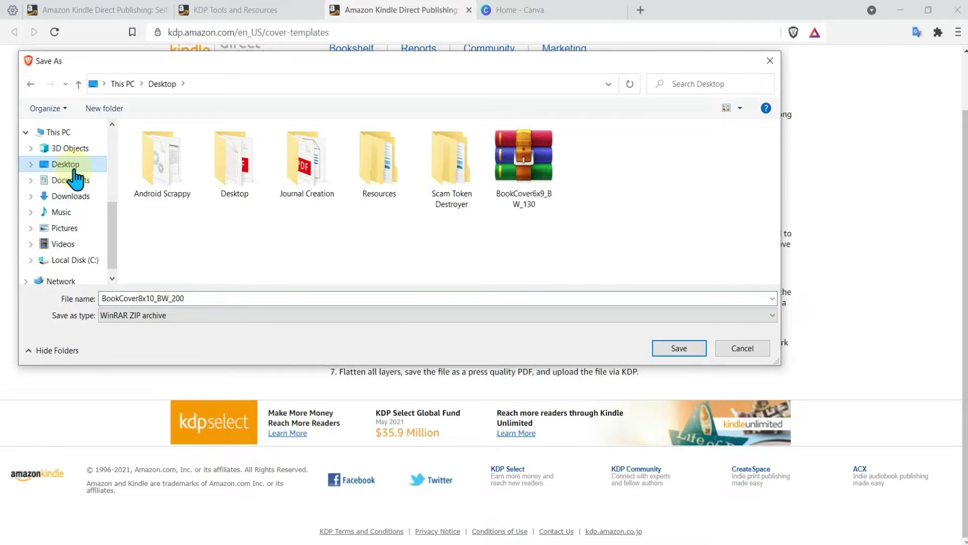
pyautogui.click(680, 348)
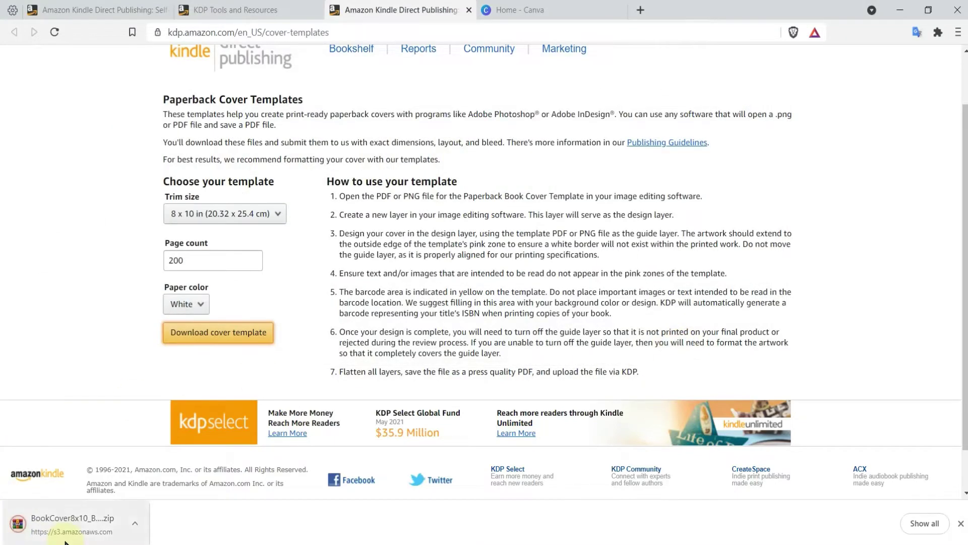
# Step: Open the downloaded archive in WinRAR and extract its 8x10_BW_200 folder to the desktop
pyautogui.click(76, 531)
pyautogui.click(560, 277)
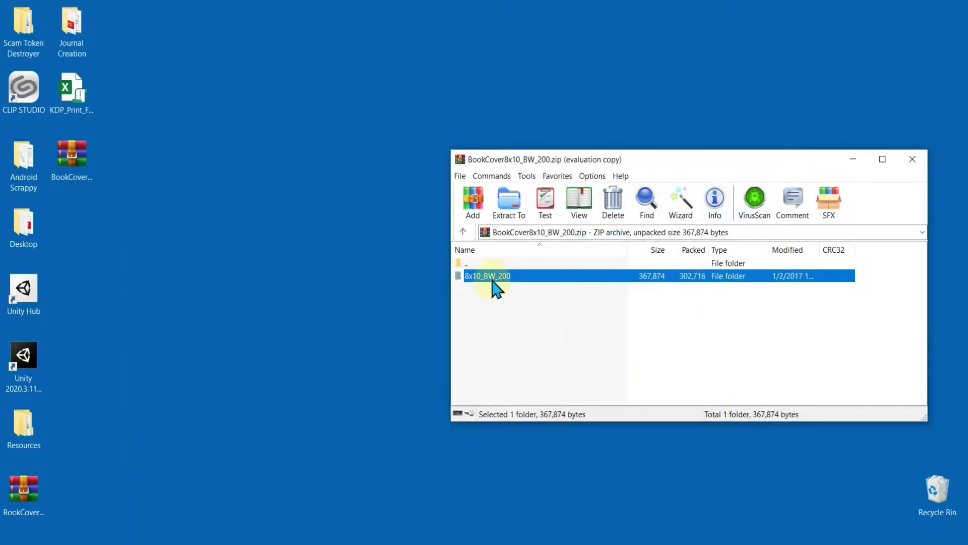
pyautogui.moveTo(259, 161); pyautogui.dragTo(89, 212)
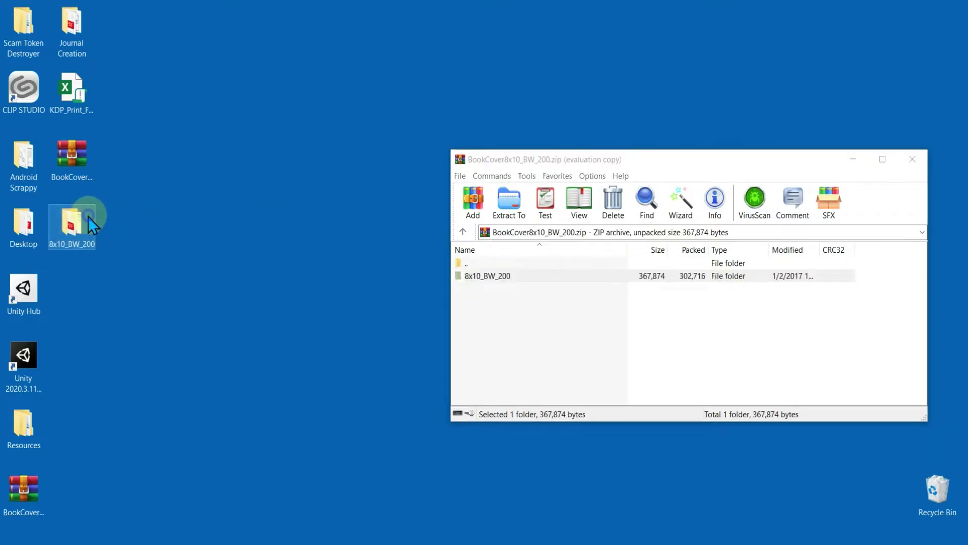
# Step: Open the PNG template from the extracted 8x10_BW_200 folder in Photos and maximize it to read the cover dimensions
pyautogui.doubleClick(89, 217)
pyautogui.doubleClick(234, 127)
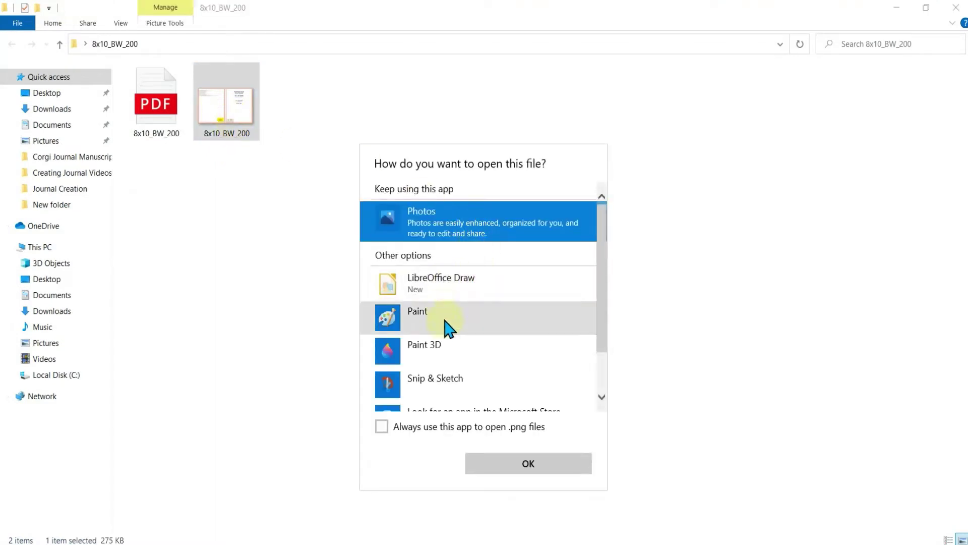
pyautogui.doubleClick(449, 214)
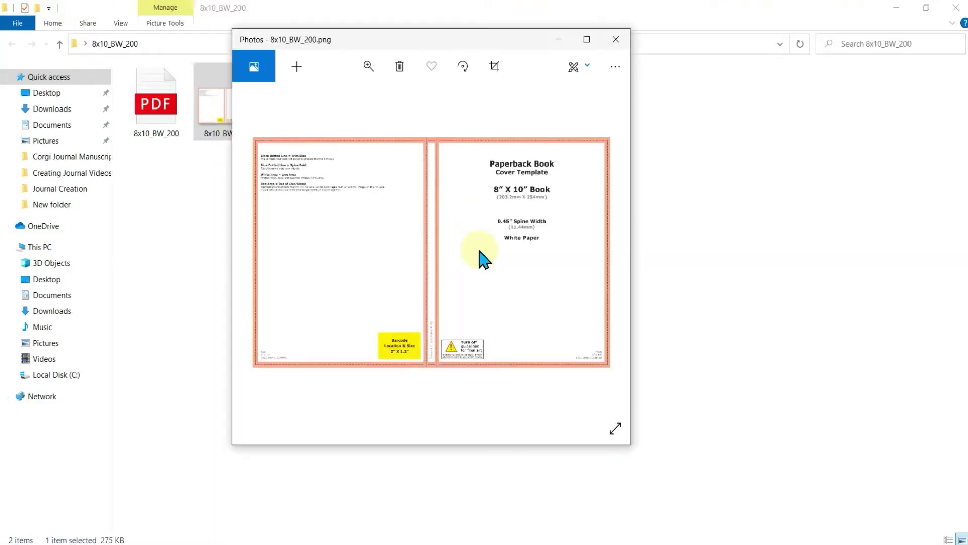
pyautogui.click(586, 39)
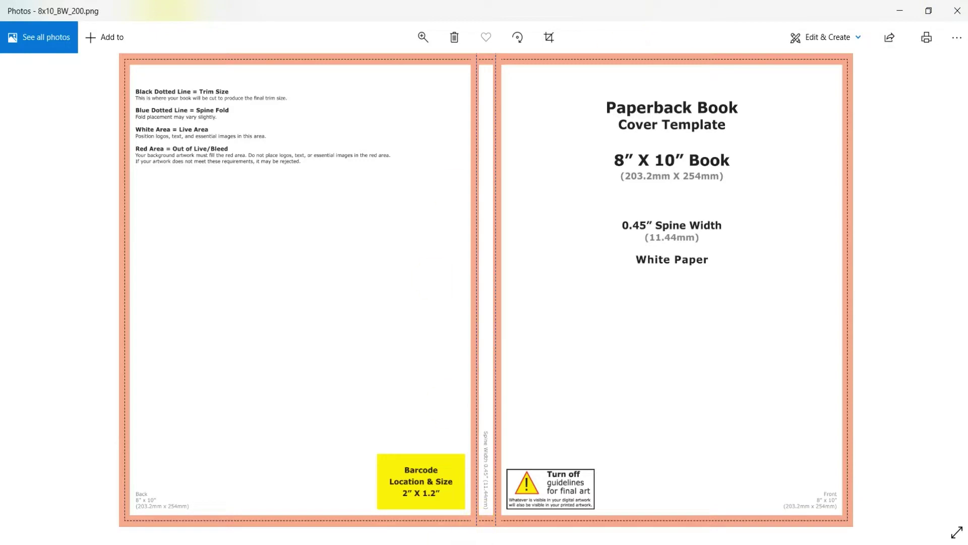
# Step: Switch back to the browser, place its window beside the template image and open a new tab
pyautogui.hotkey('alt', 'Tab')
pyautogui.moveTo(555, 10); pyautogui.dragTo(207, 27)
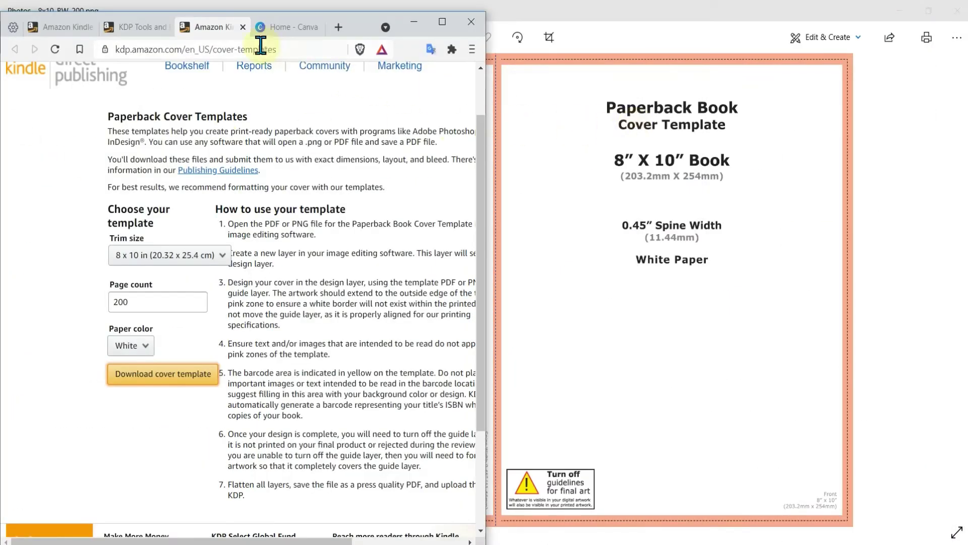
pyautogui.click(337, 28)
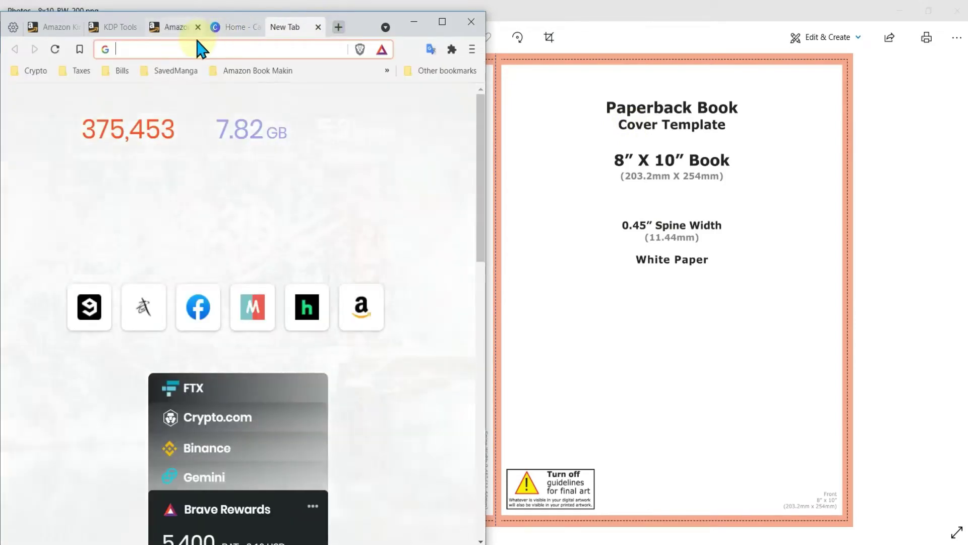
# Step: Calculate the cover length with a Google search for 8+0.45+0.125+0.125
pyautogui.click(195, 46)
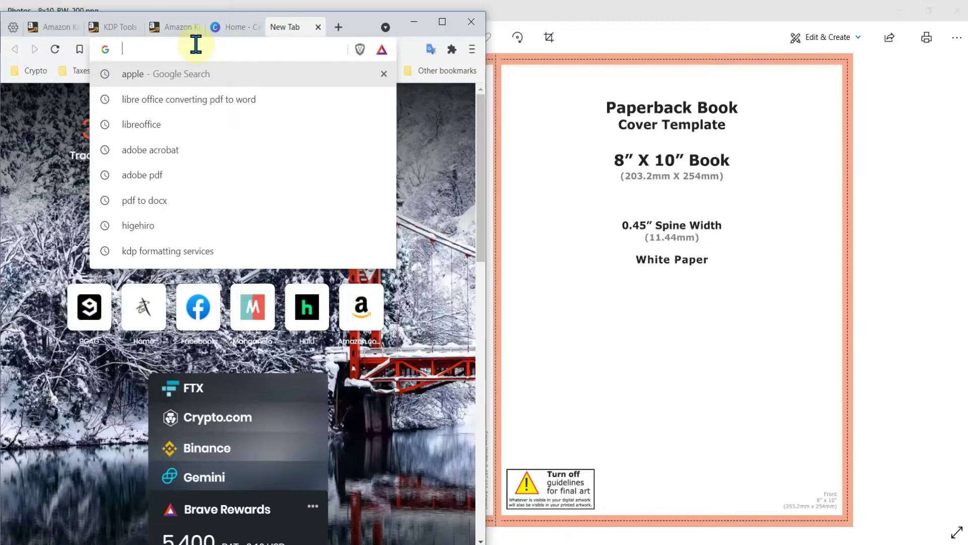
pyautogui.write('8')
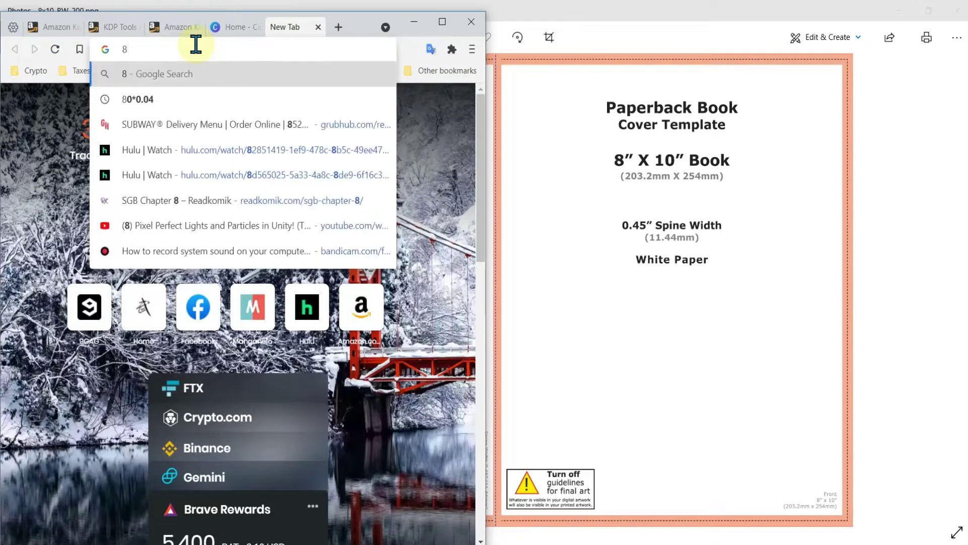
pyautogui.write('+0.45+0.125+0.125')
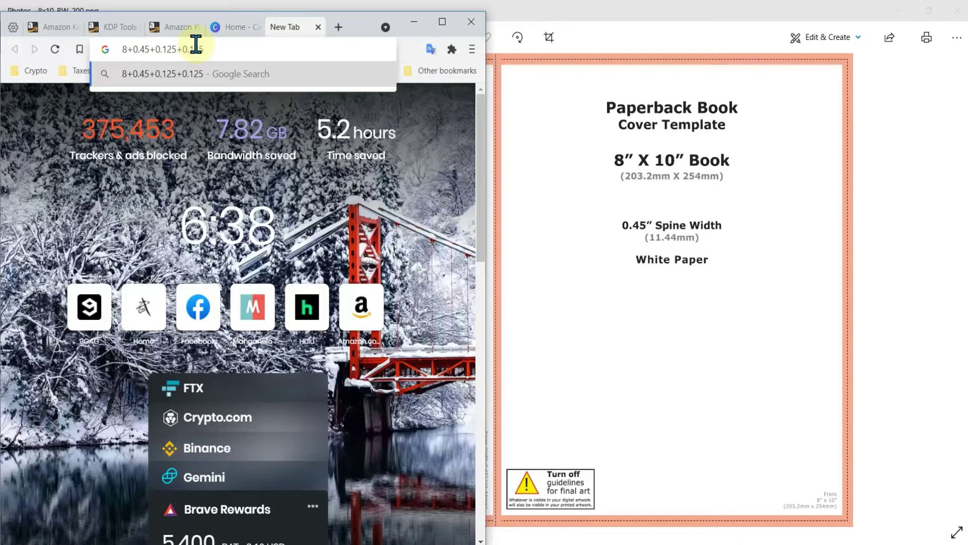
pyautogui.press('Return')
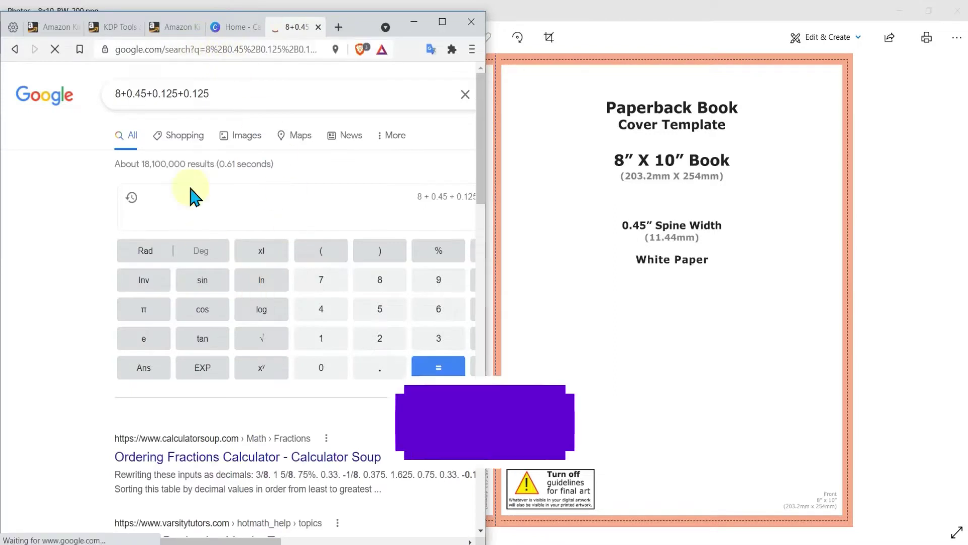
pyautogui.hscroll(3, 259, 530)
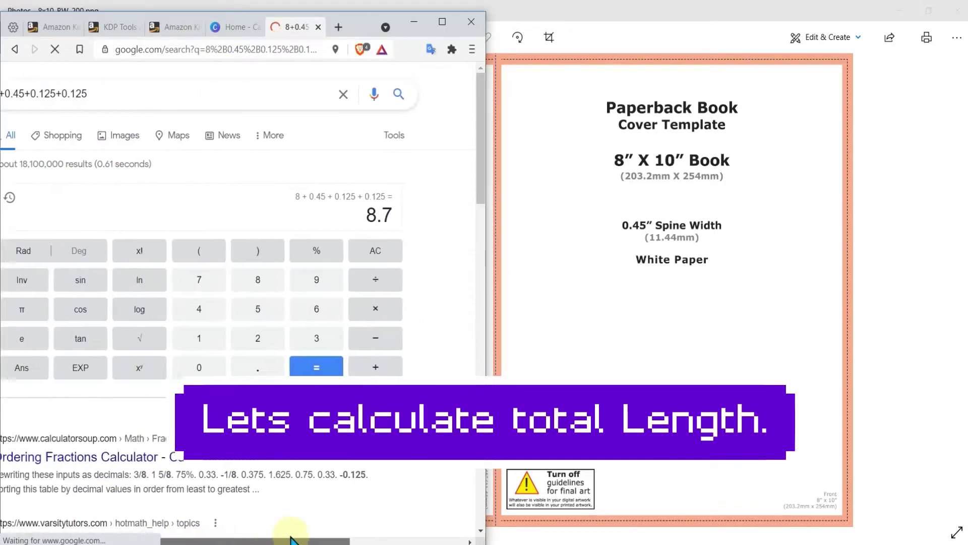
pyautogui.hscroll(-2, 291, 539)
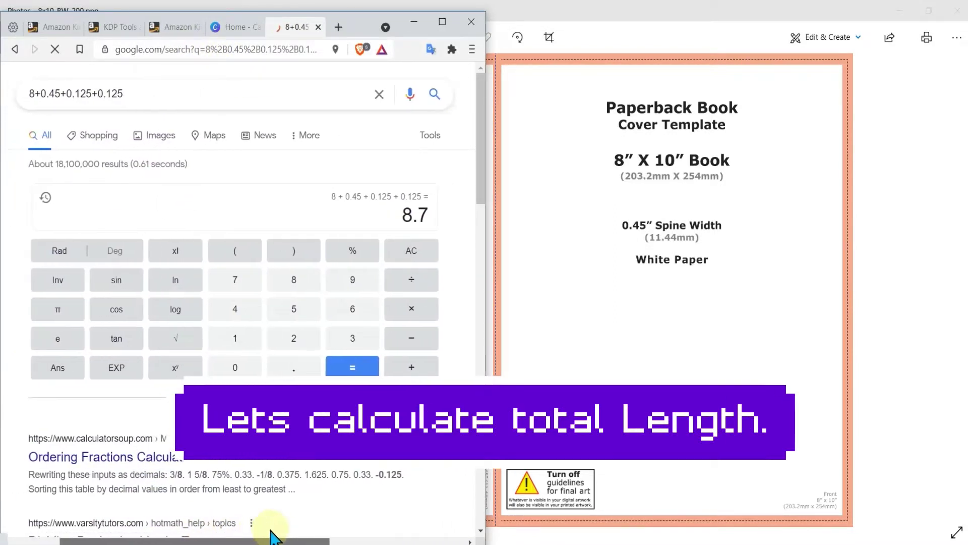
pyautogui.hscroll(-2, 271, 535)
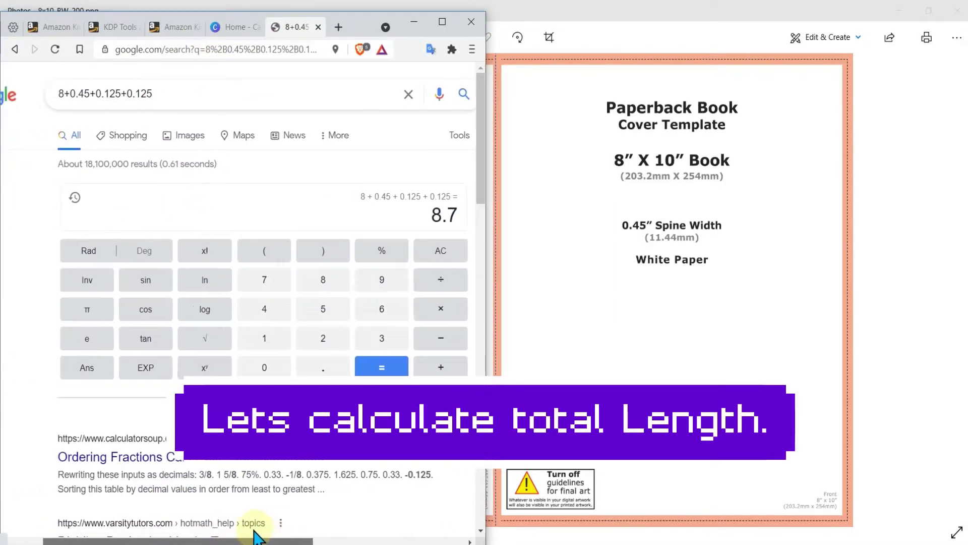
pyautogui.click(449, 214)
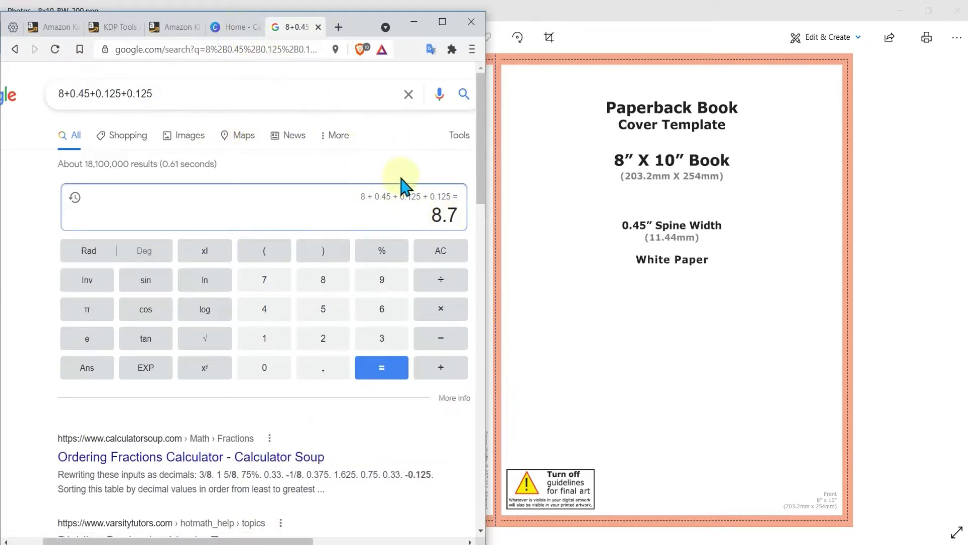
# Step: Correct the cover length calculation to count both covers, using 8*2+0.45+0.125+0.125, and read the result
pyautogui.click(66, 94)
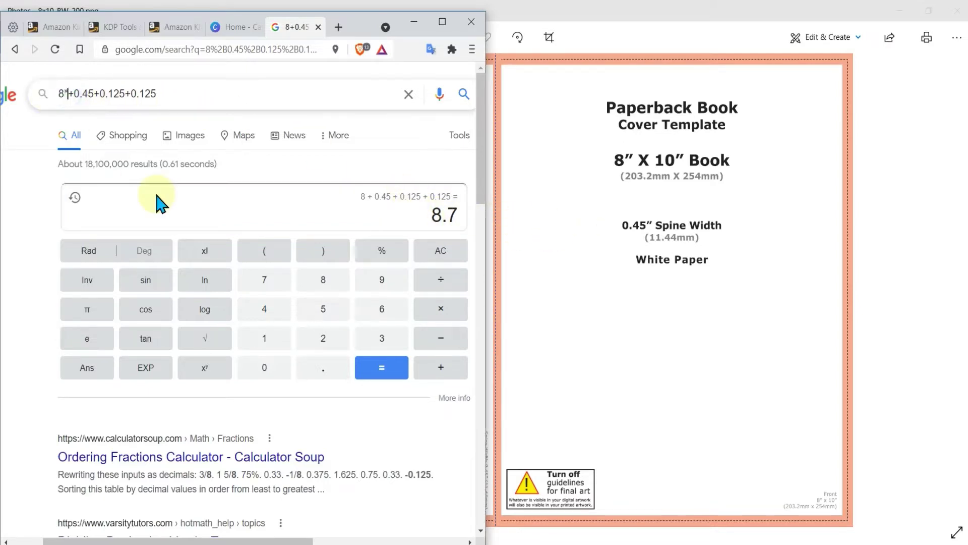
pyautogui.press('Return')
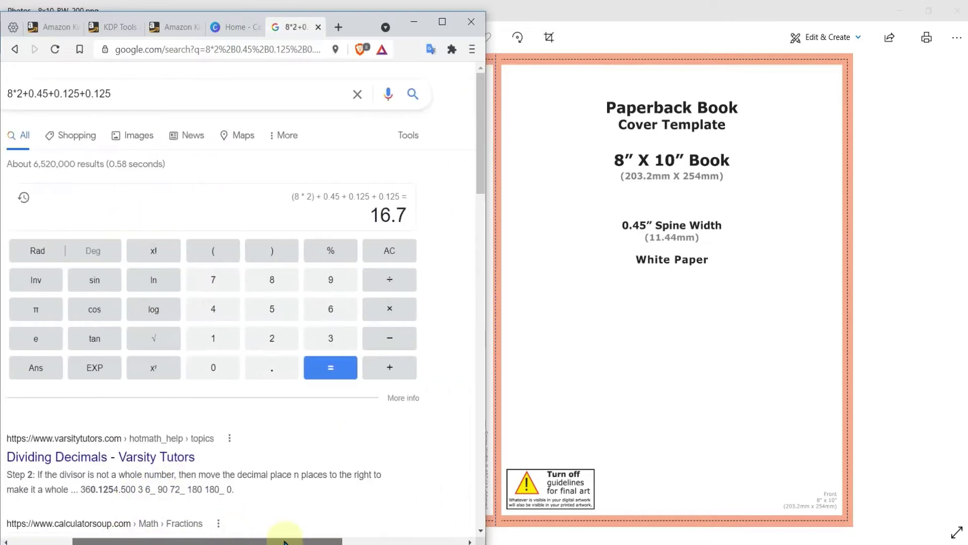
pyautogui.moveTo(469, 216); pyautogui.dragTo(161, 249)
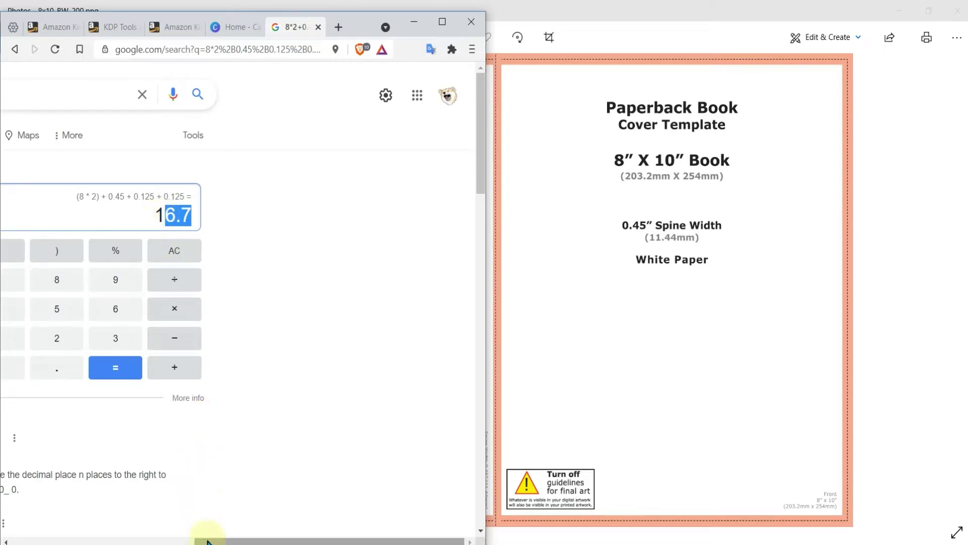
pyautogui.moveTo(205, 539); pyautogui.dragTo(39, 534)
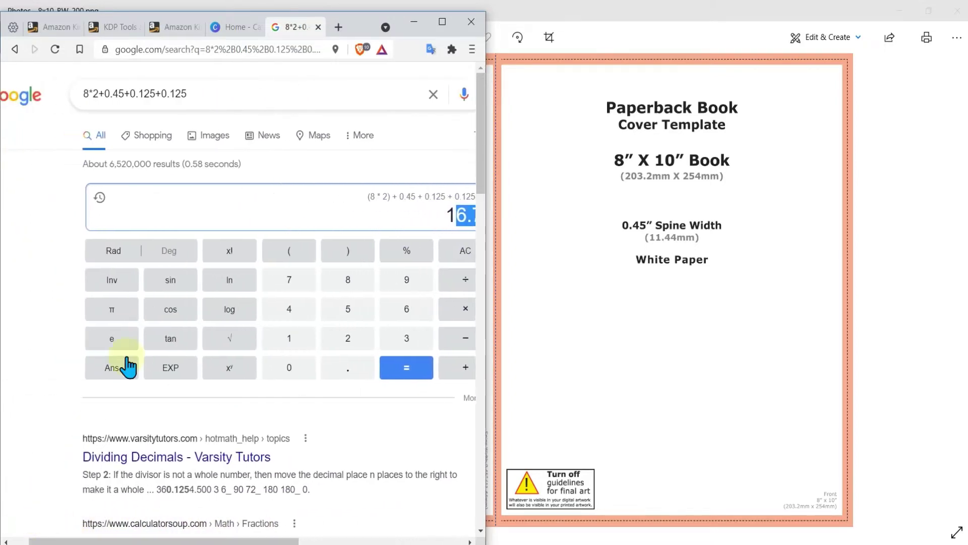
# Step: Maximize the browser, switch to Canva and make a copy of the Corgis design
pyautogui.click(443, 22)
pyautogui.click(540, 9)
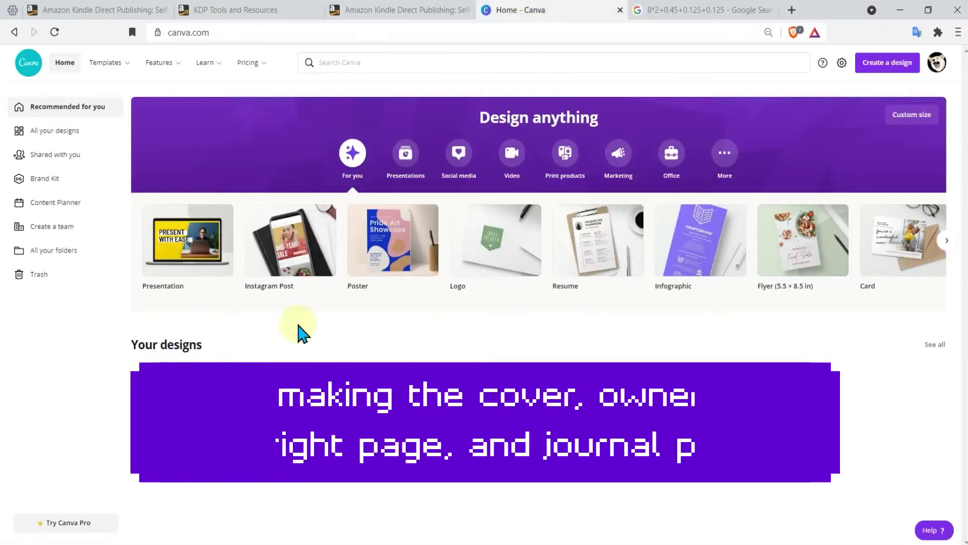
pyautogui.click(323, 371)
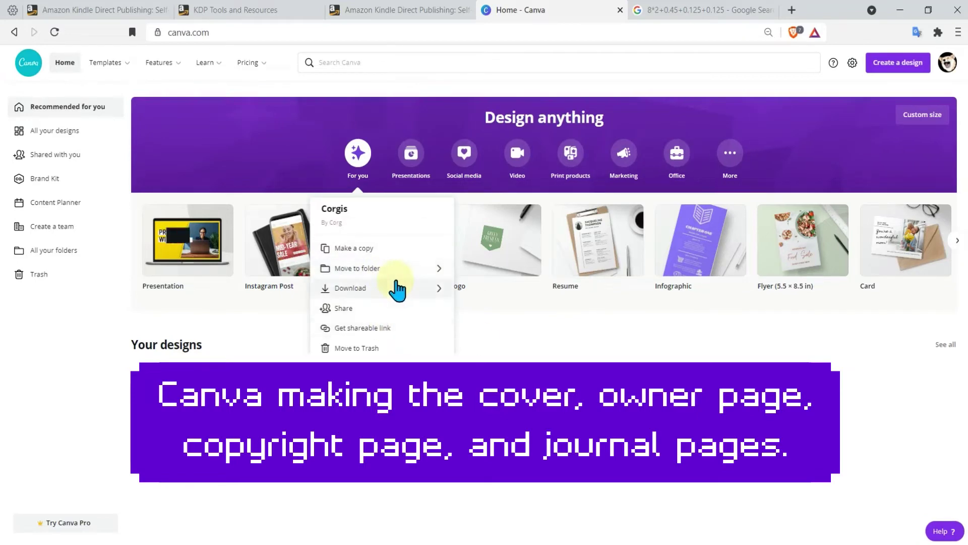
pyautogui.click(407, 250)
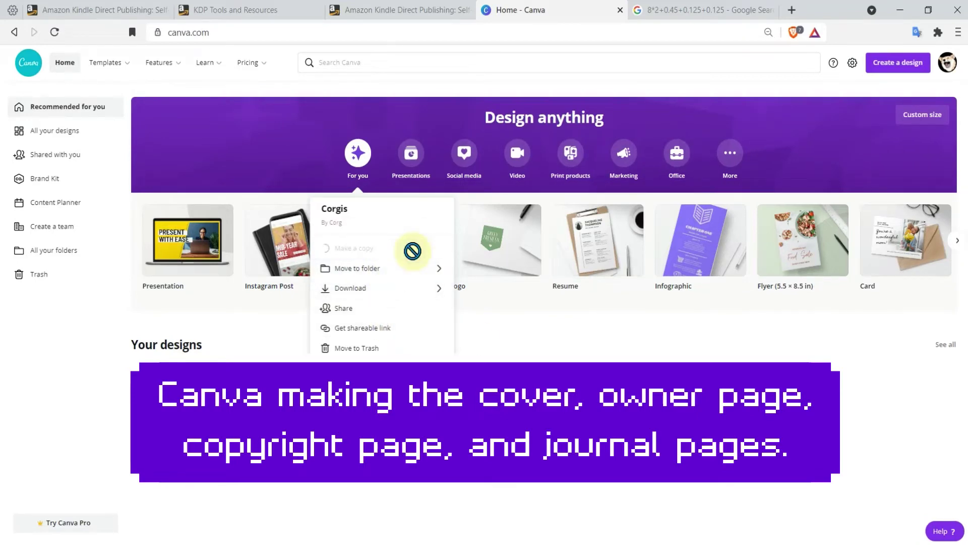
# Step: Open the Copy of Corgis design to view it, and return to the Canva home page
pyautogui.click(212, 374)
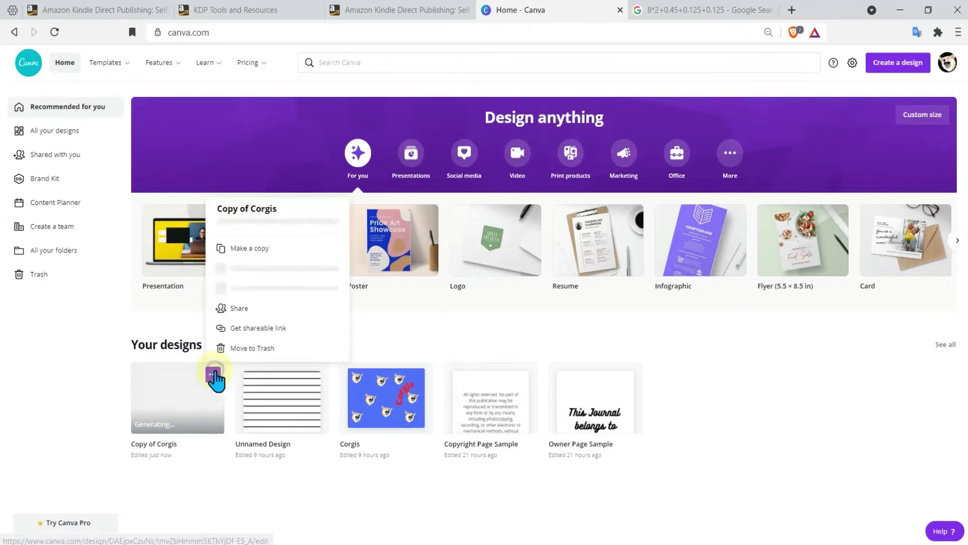
pyautogui.click(162, 425)
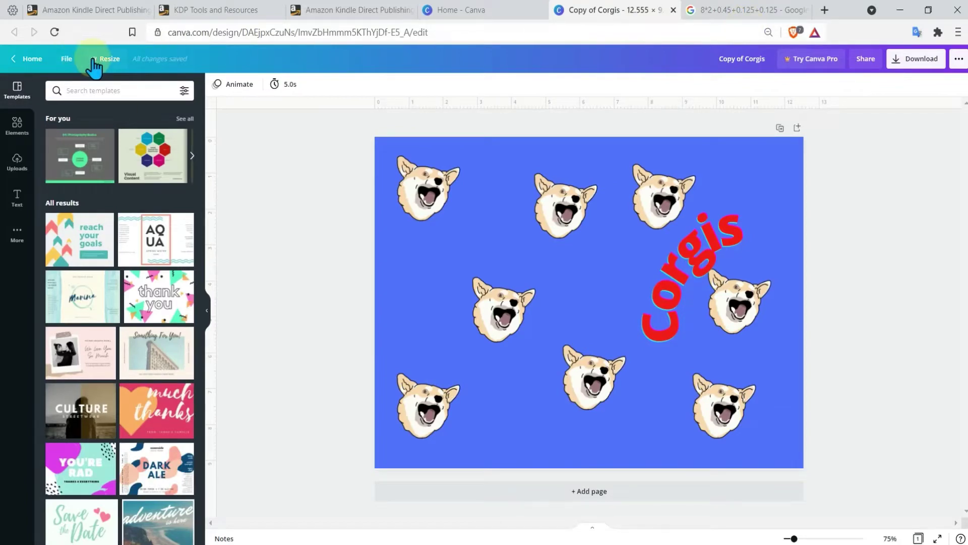
pyautogui.click(28, 59)
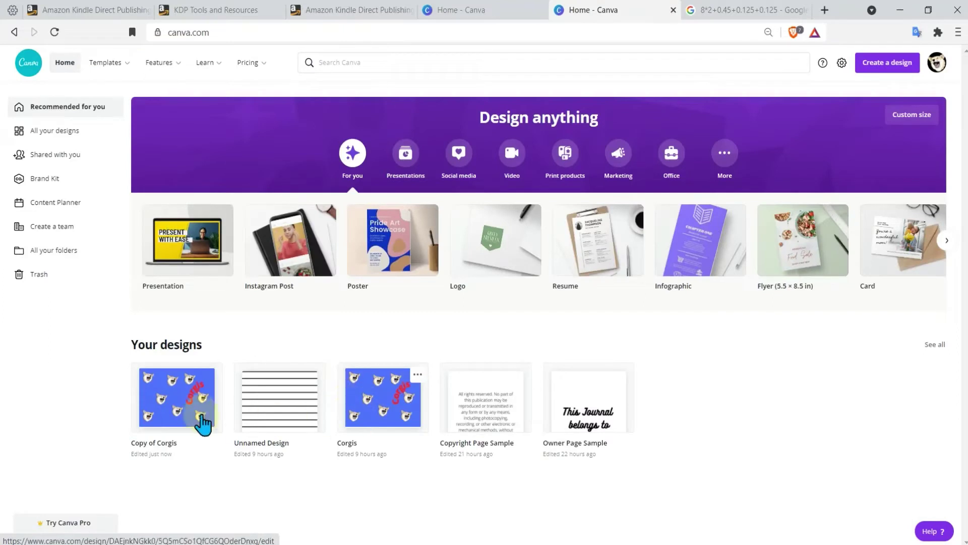
# Step: Move the Copy of Corgis design to the trash
pyautogui.click(213, 375)
pyautogui.click(248, 347)
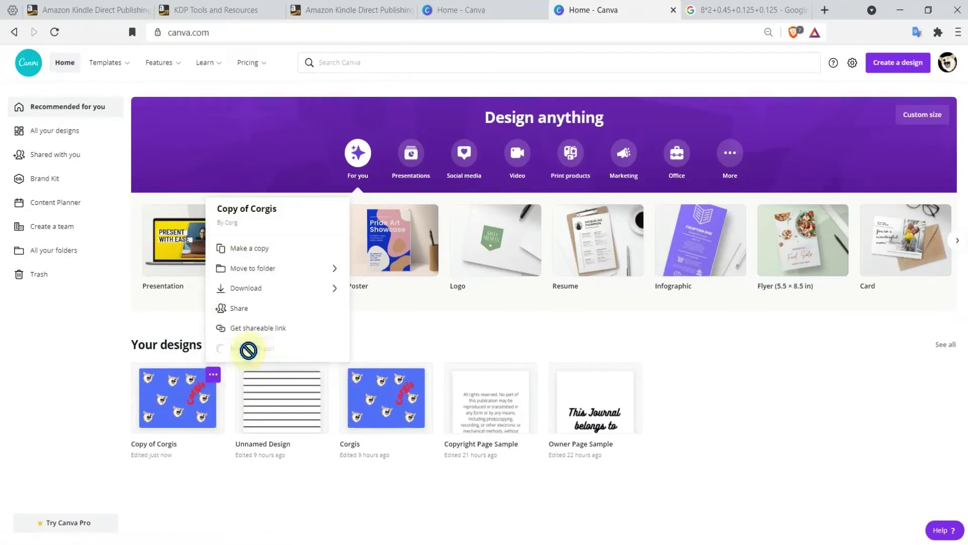
pyautogui.moveTo(903, 227)
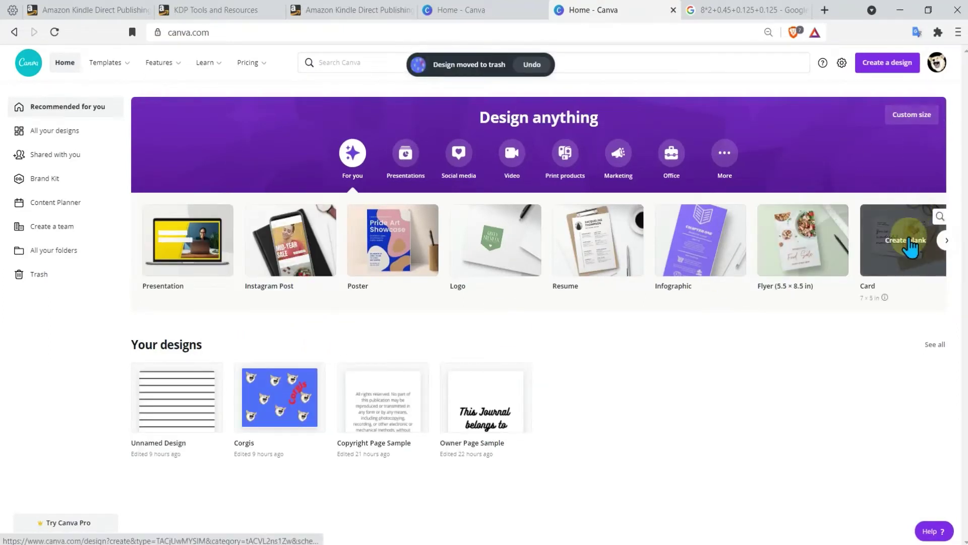
# Step: Start a custom-size design, recheck the calculated cover length on Google, and set the design's unit to inches
pyautogui.click(912, 115)
pyautogui.click(805, 147)
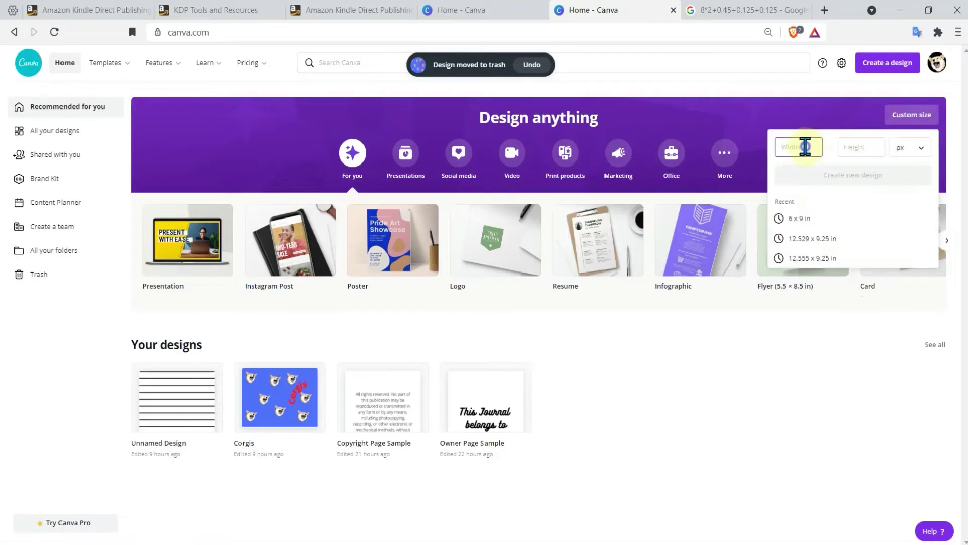
pyautogui.click(749, 10)
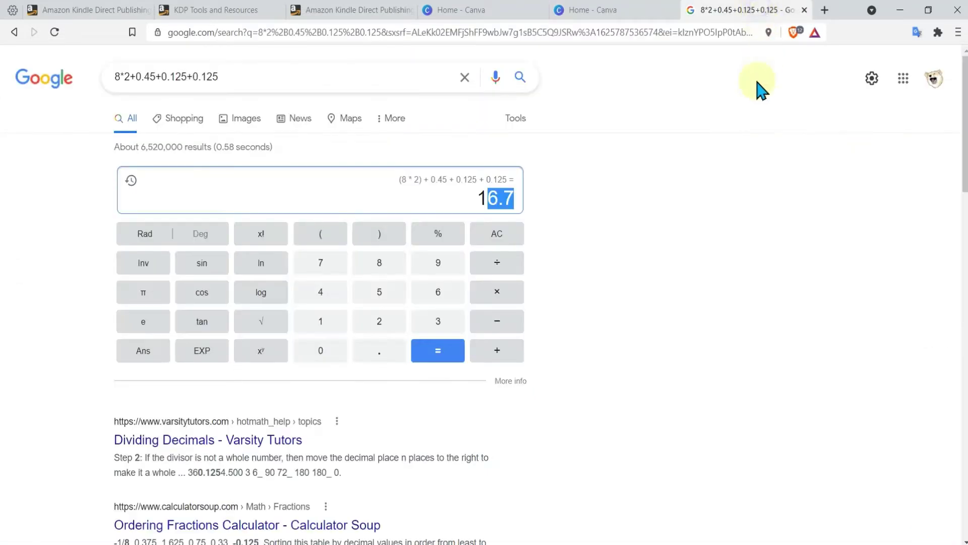
pyautogui.click(587, 10)
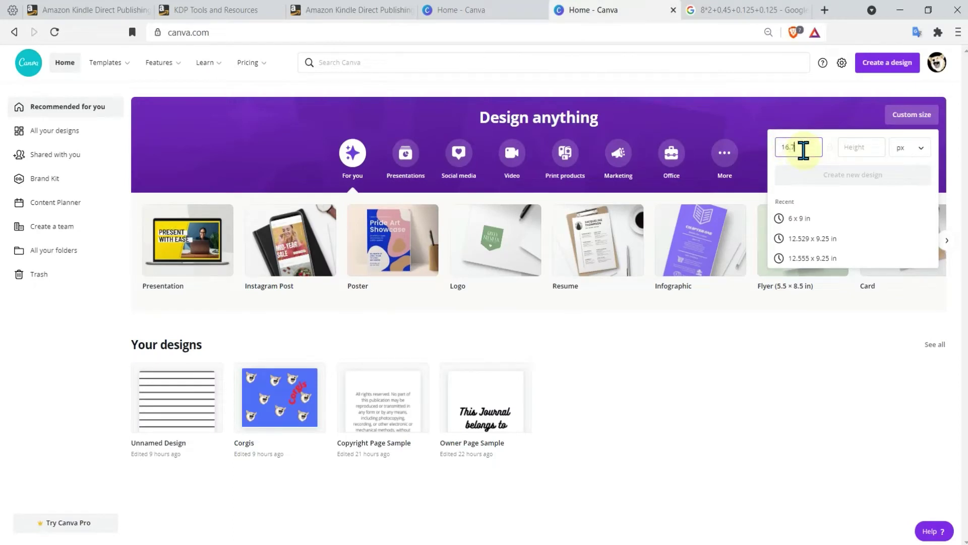
pyautogui.click(921, 148)
pyautogui.click(917, 184)
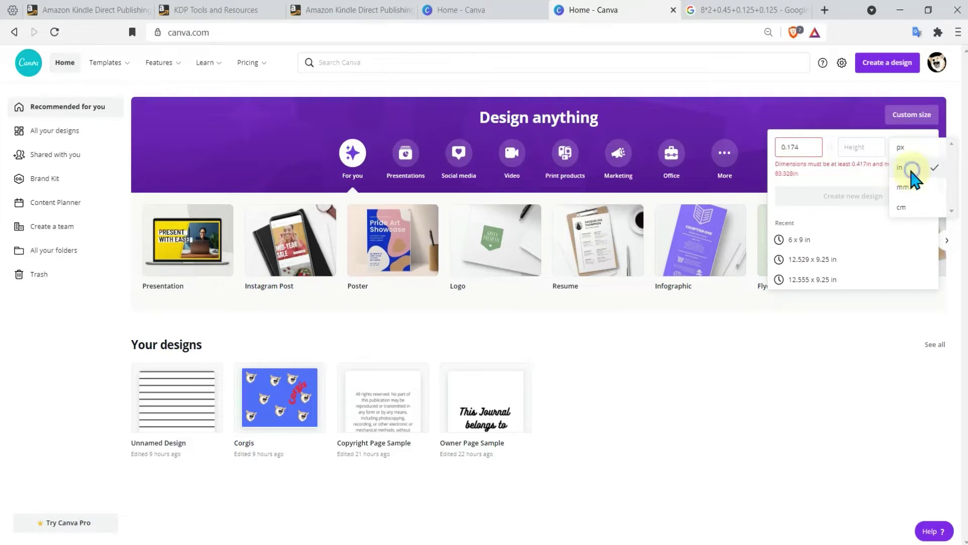
# Step: Set the custom size to 16.7 in wide by 10.25 in high and create the new design
pyautogui.click(812, 146)
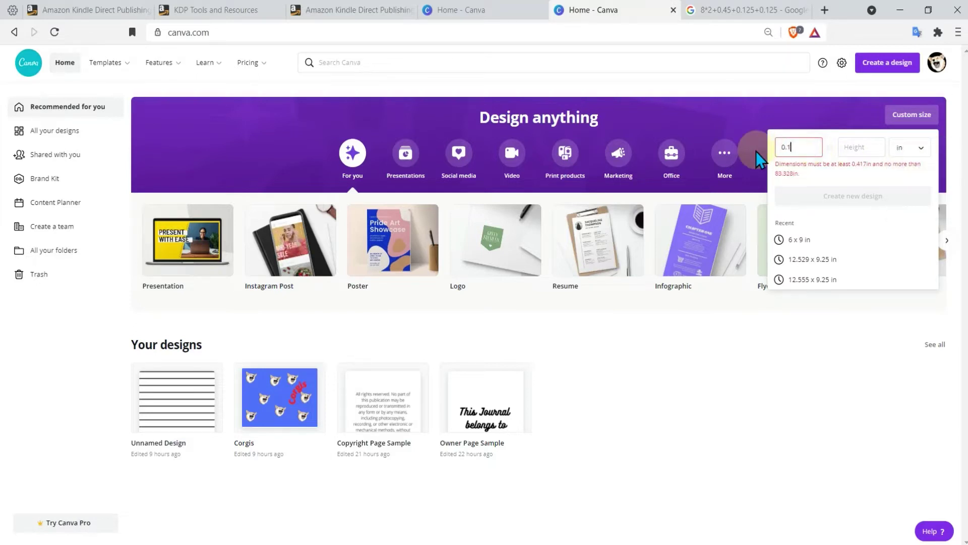
pyautogui.press('BackSpace')
pyautogui.press('BackSpace')
pyautogui.press('BackSpace')
pyautogui.write('16.7')
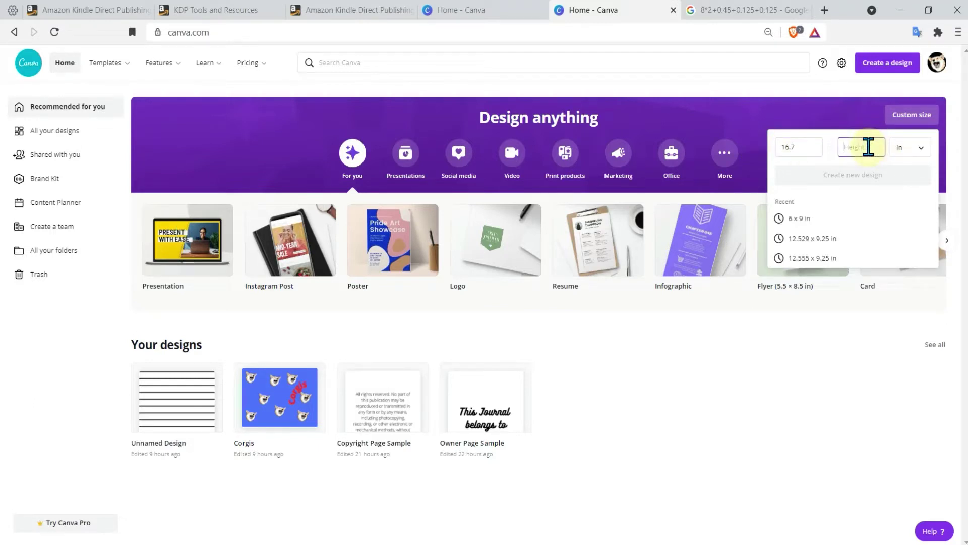
pyautogui.write('10.25')
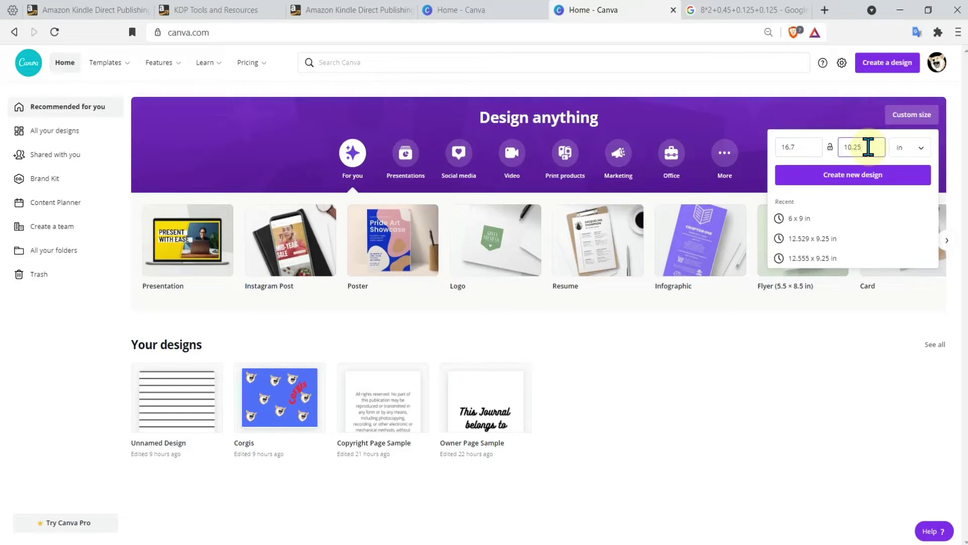
pyautogui.click(875, 178)
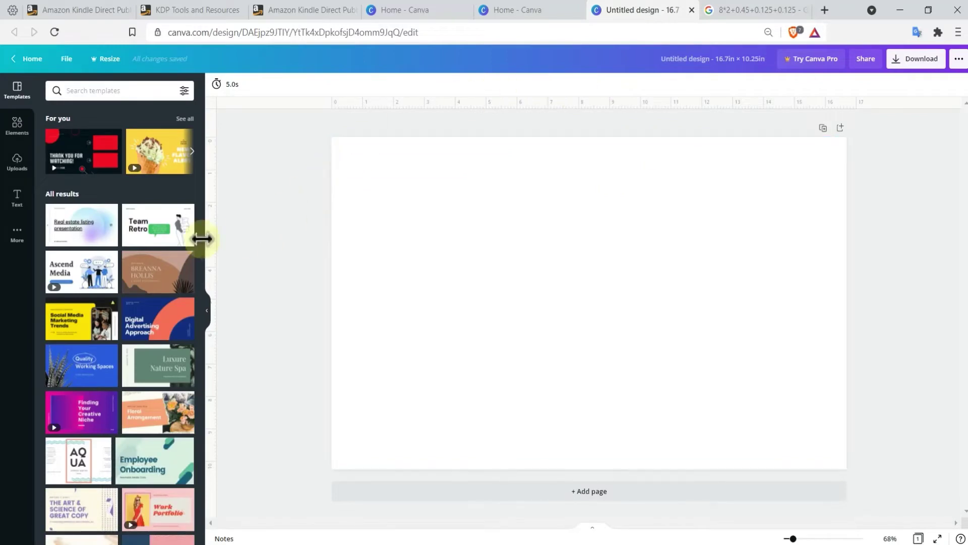
# Step: Add the recently used square to the blank page and stretch it to cover the whole page
pyautogui.click(17, 125)
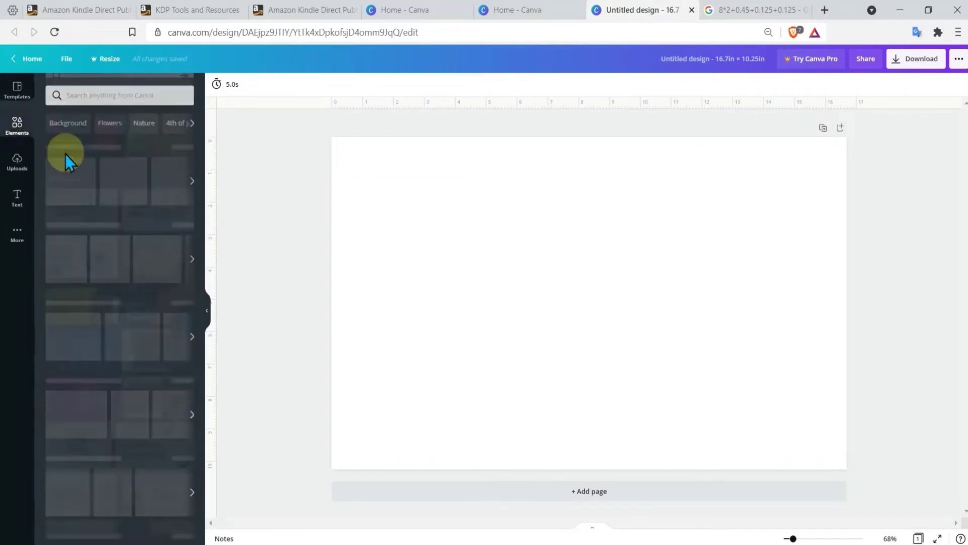
pyautogui.click(66, 172)
pyautogui.moveTo(531, 207); pyautogui.dragTo(352, 162)
pyautogui.moveTo(508, 318); pyautogui.dragTo(717, 410)
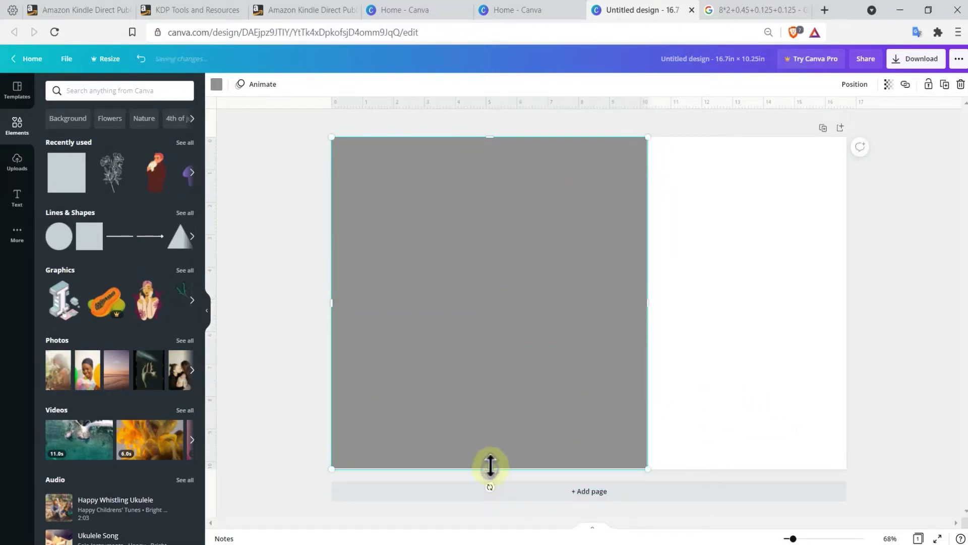
pyautogui.moveTo(490, 465); pyautogui.dragTo(490, 465)
pyautogui.moveTo(650, 299); pyautogui.dragTo(846, 288)
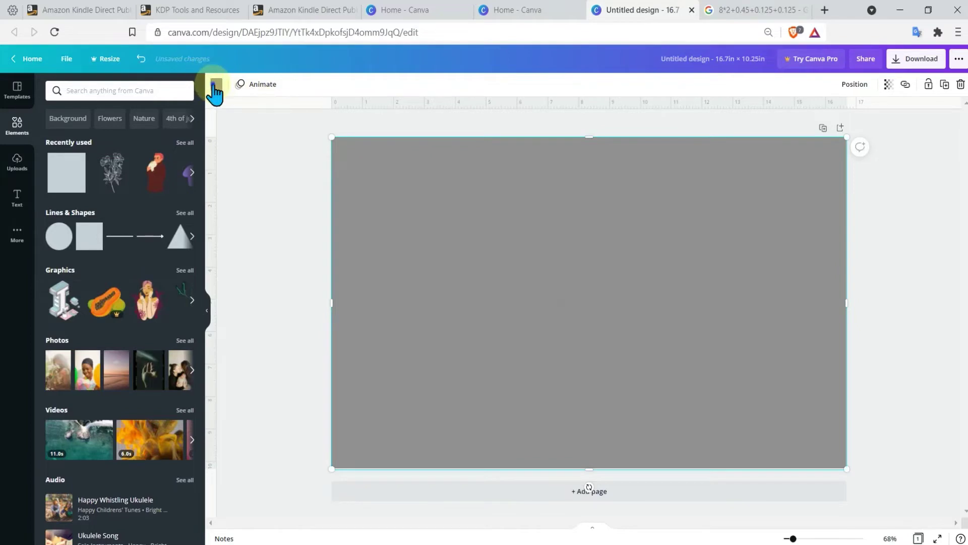
# Step: Try several default colours on the page-sized rectangle and settle on a bright turquoise fill
pyautogui.click(216, 84)
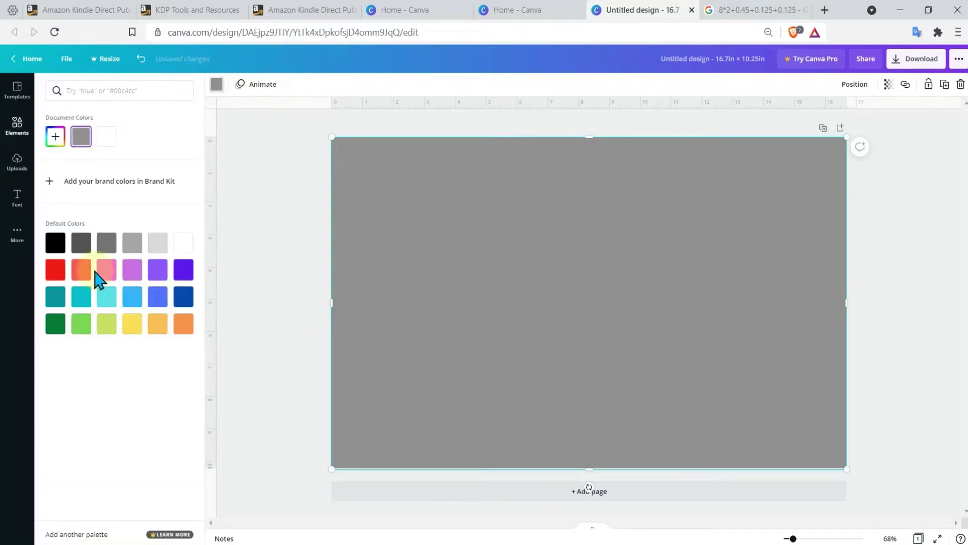
pyautogui.click(80, 273)
pyautogui.click(109, 273)
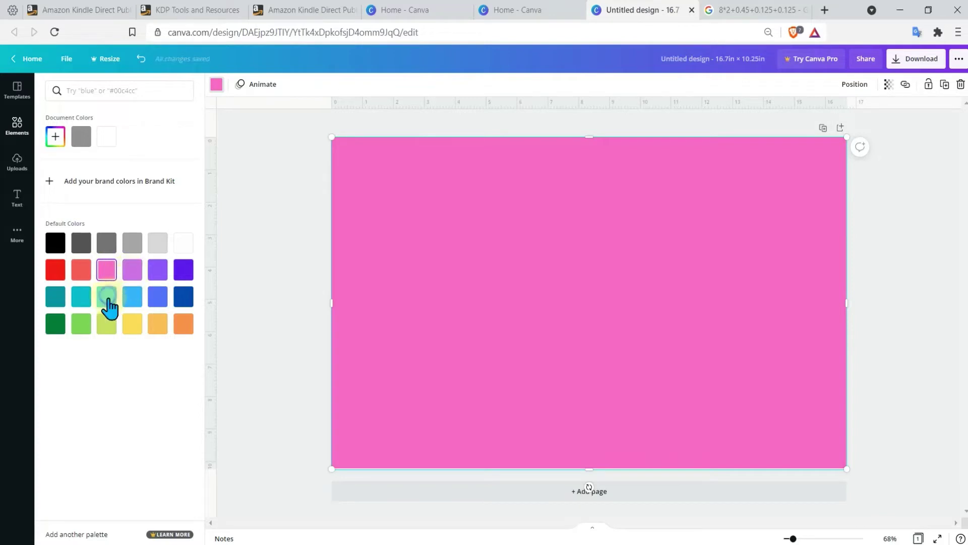
pyautogui.click(108, 305)
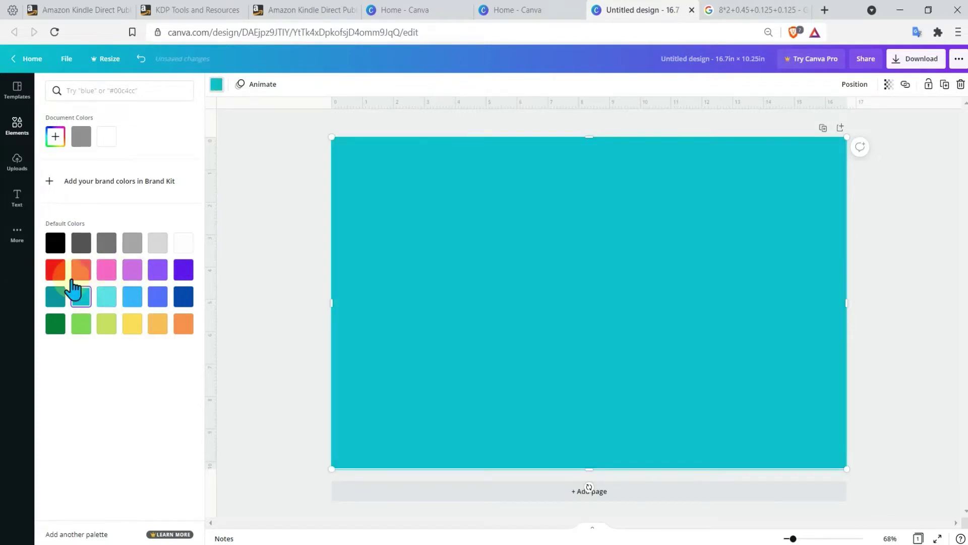
pyautogui.click(56, 299)
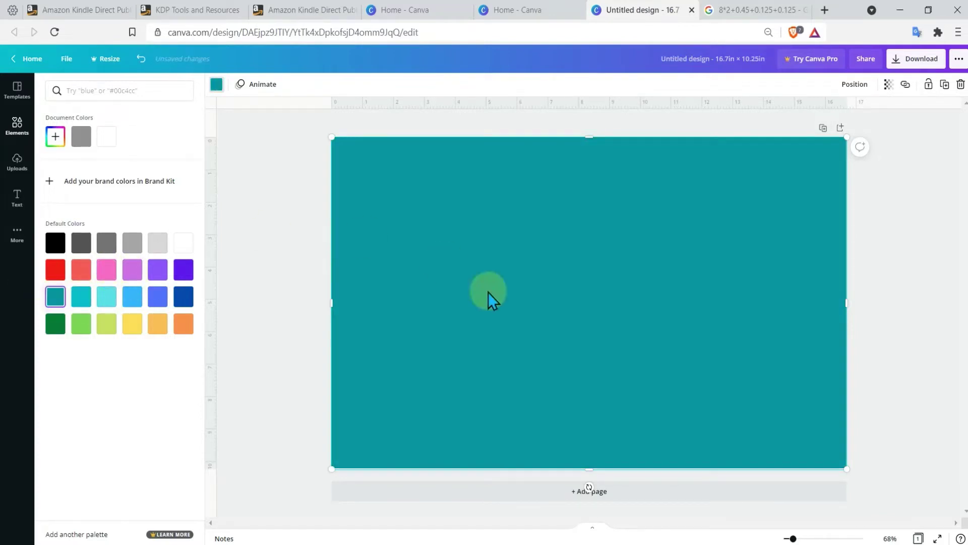
pyautogui.click(87, 295)
pyautogui.click(258, 280)
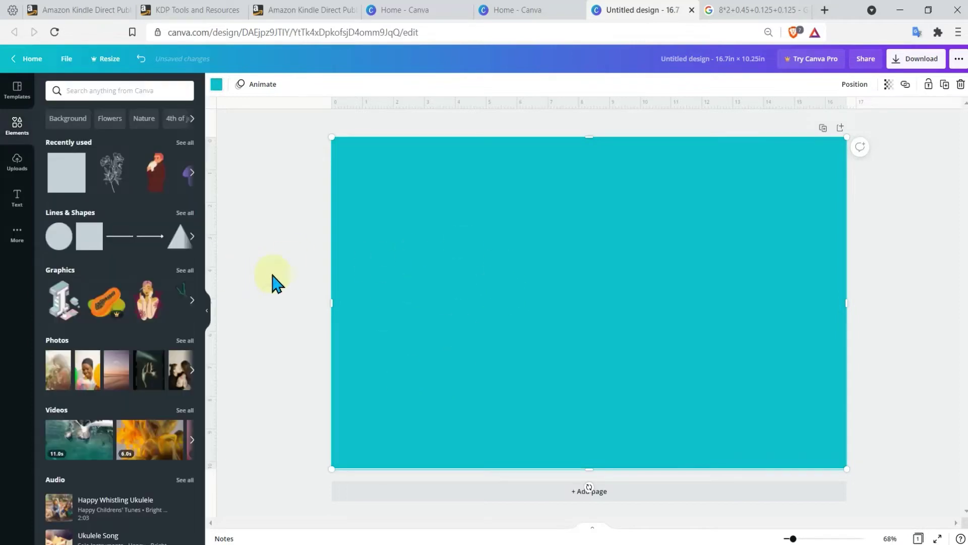
# Step: Upload Corgi_Heads__4 and Corgi_Heads_3 from the Own PNG Art folder in Journal Creation on the Desktop
pyautogui.click(16, 162)
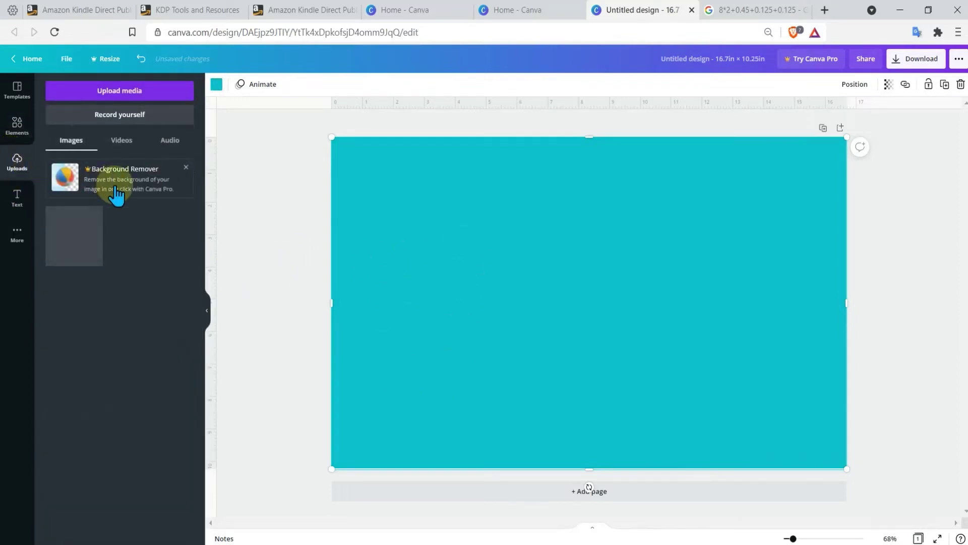
pyautogui.click(110, 96)
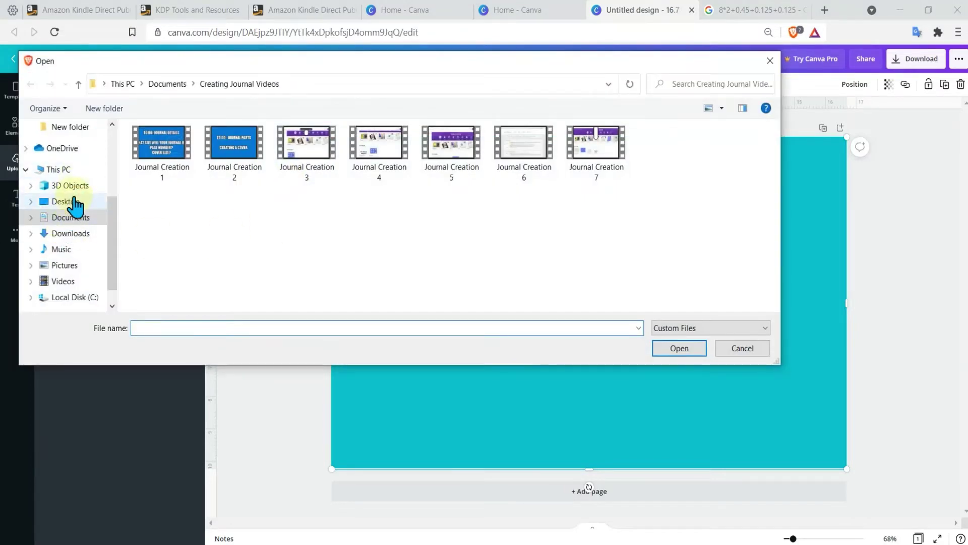
pyautogui.click(74, 201)
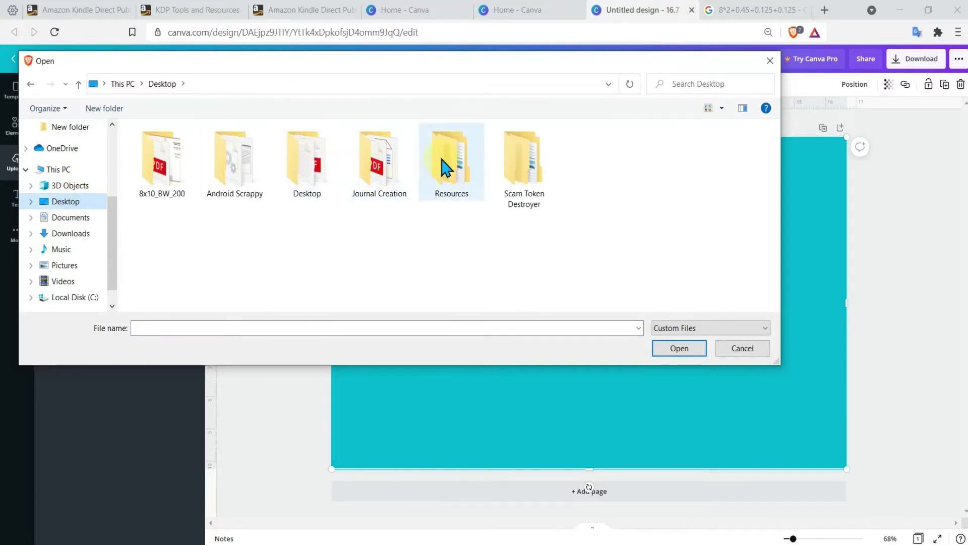
pyautogui.doubleClick(387, 162)
pyautogui.doubleClick(384, 160)
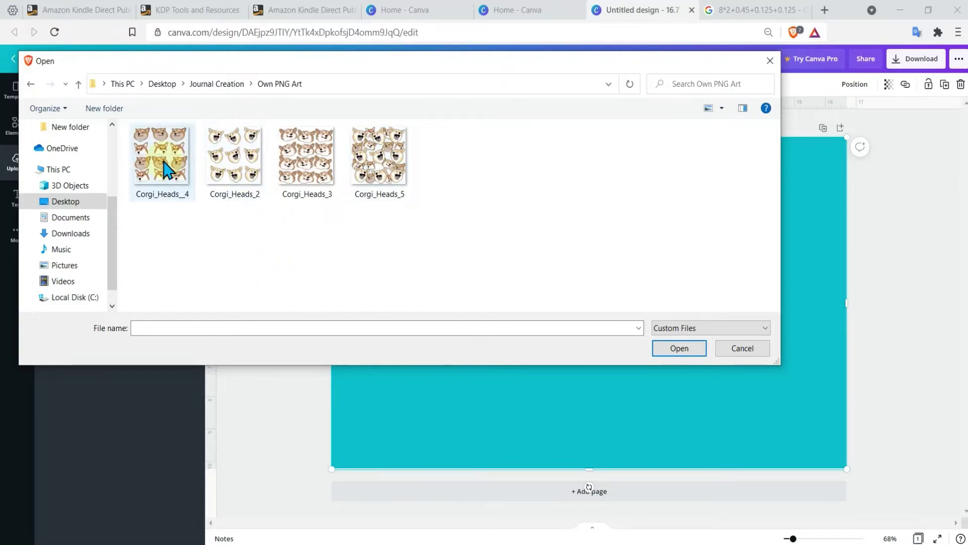
pyautogui.moveTo(242, 214); pyautogui.dragTo(177, 166)
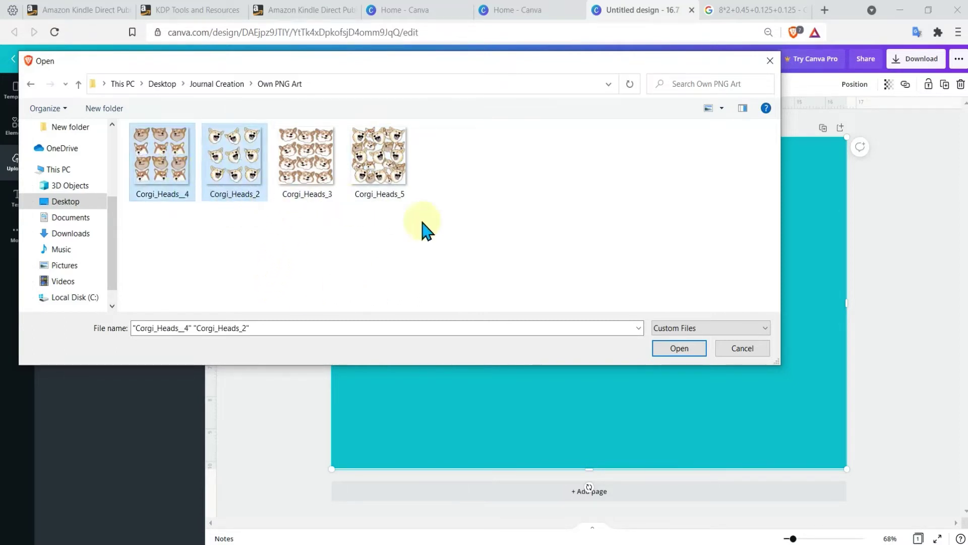
pyautogui.click(280, 251)
pyautogui.click(179, 181)
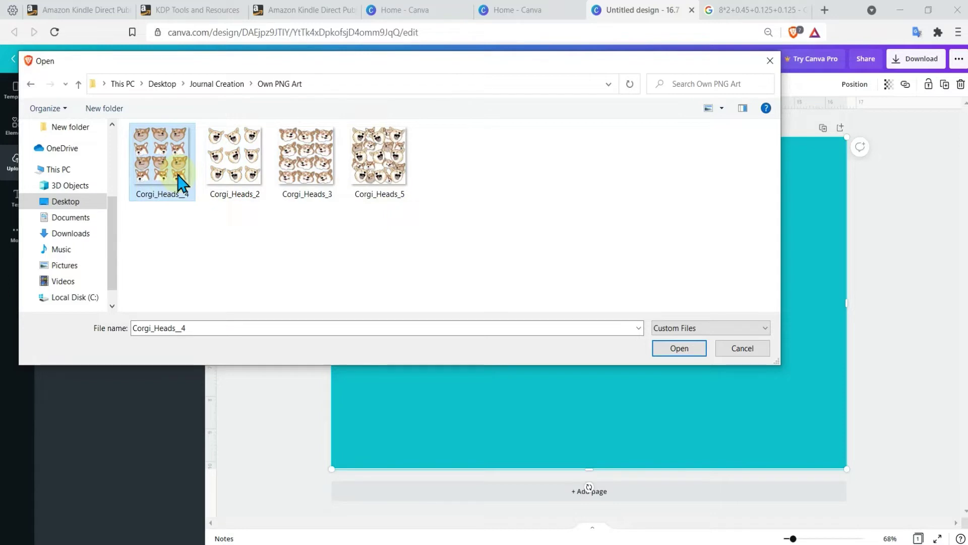
pyautogui.keyDown('ctrl'); pyautogui.click(296, 182); pyautogui.keyUp('ctrl')
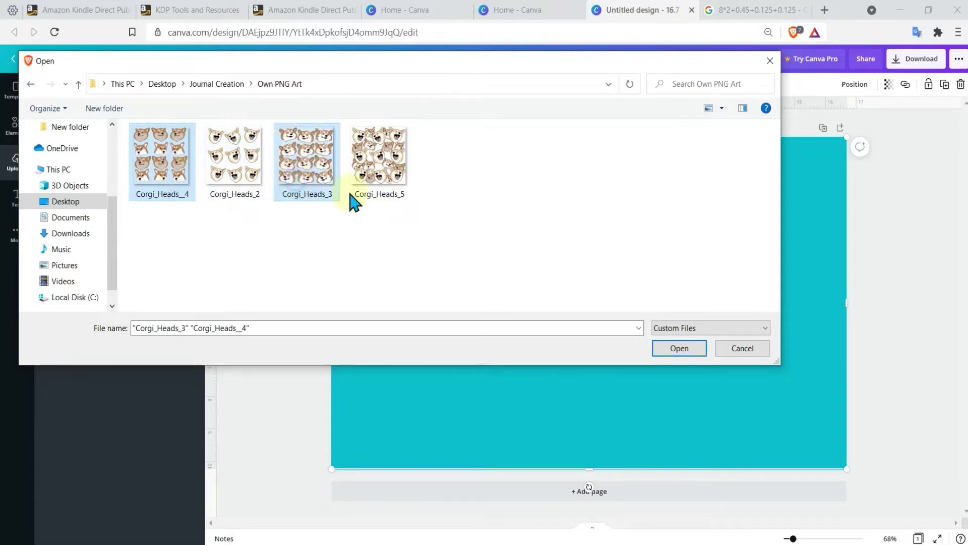
pyautogui.click(676, 353)
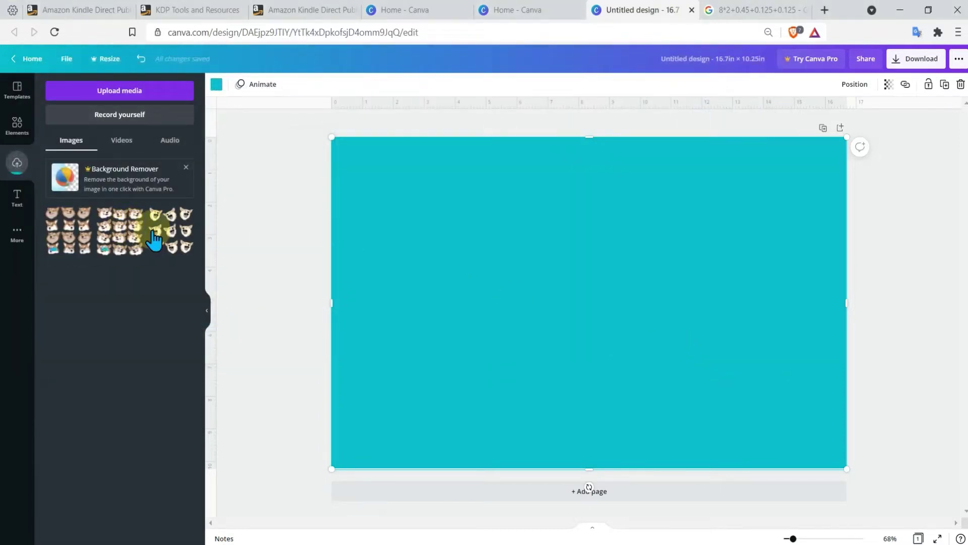
# Step: Add the nine-head laughing corgi image cropped to its upper-left head, and place it near the cover's upper-left corner
pyautogui.click(165, 243)
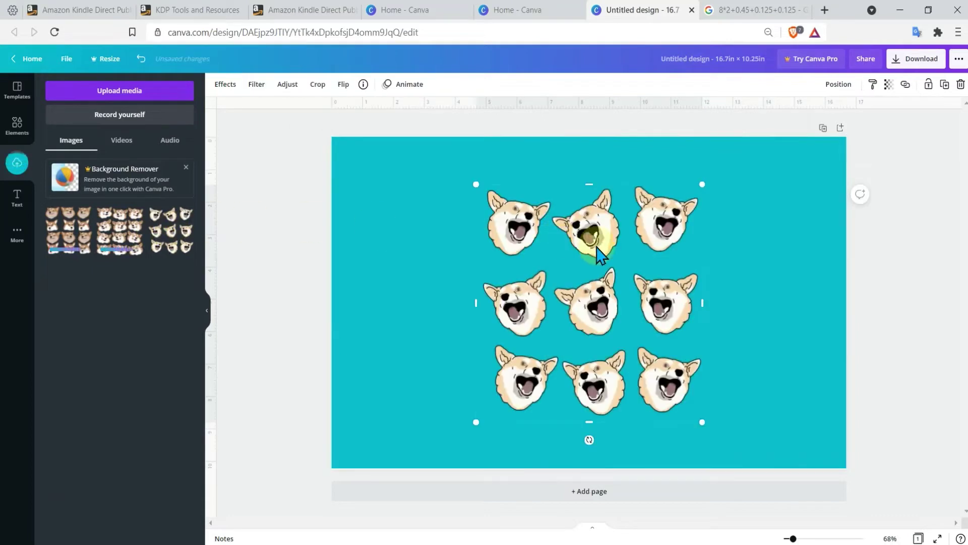
pyautogui.rightClick(598, 252)
pyautogui.click(578, 231)
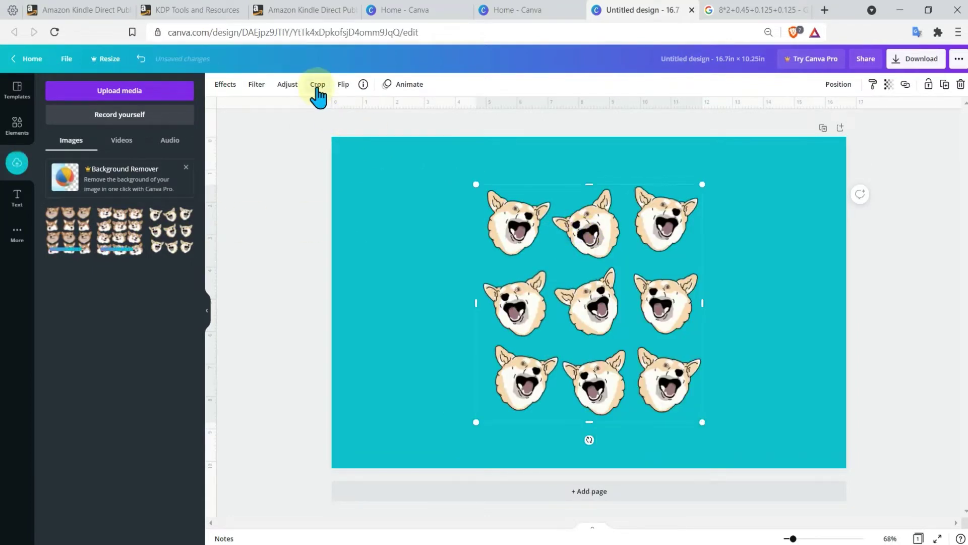
pyautogui.click(317, 84)
pyautogui.moveTo(694, 415); pyautogui.dragTo(553, 262)
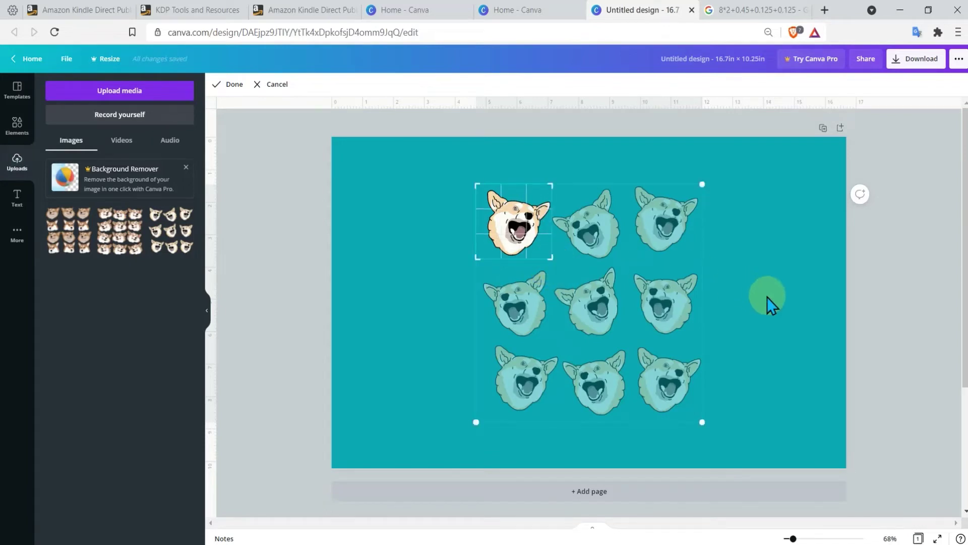
pyautogui.click(767, 298)
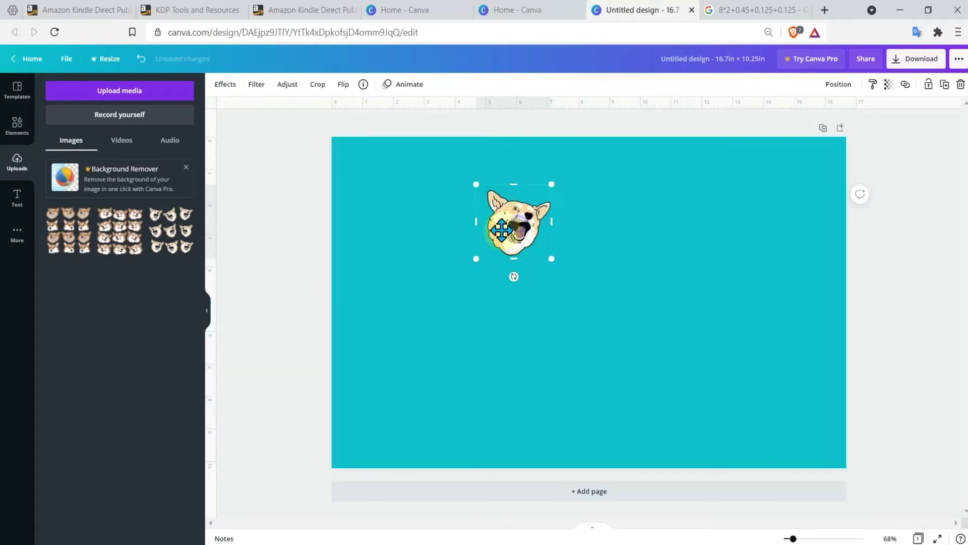
pyautogui.moveTo(502, 230); pyautogui.dragTo(405, 207)
# Step: Add the Corgi_Heads__4 image to the cover and crop it to its upper-left head
pyautogui.click(87, 248)
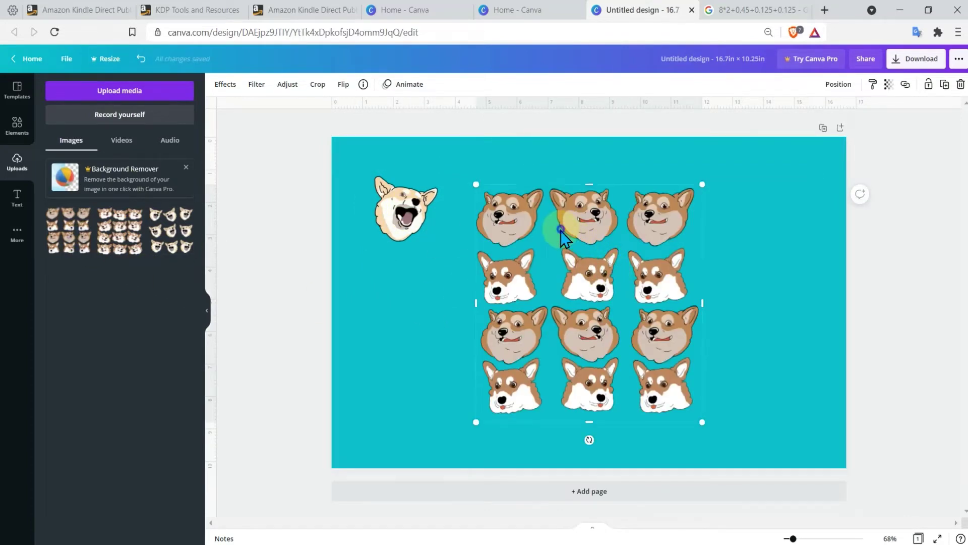
pyautogui.rightClick(561, 230)
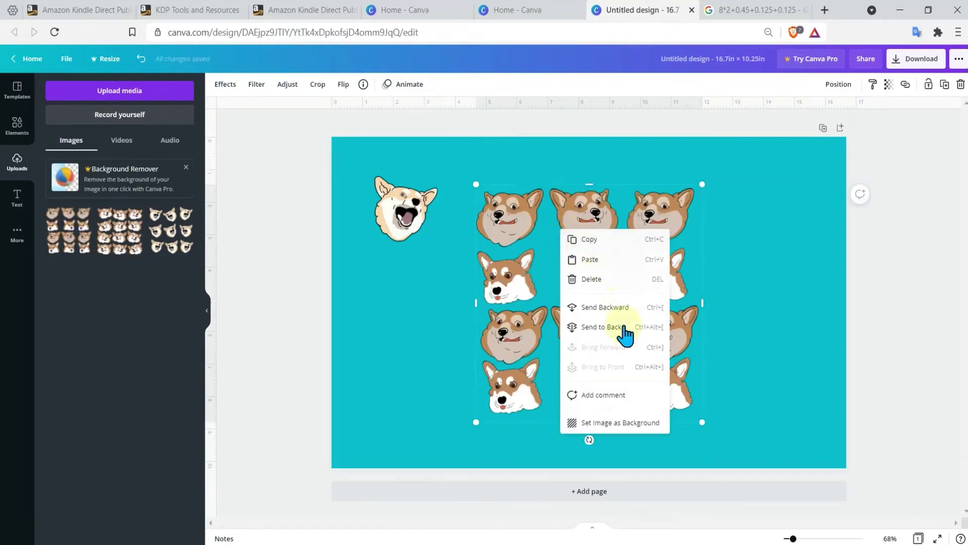
pyautogui.click(290, 84)
pyautogui.click(316, 86)
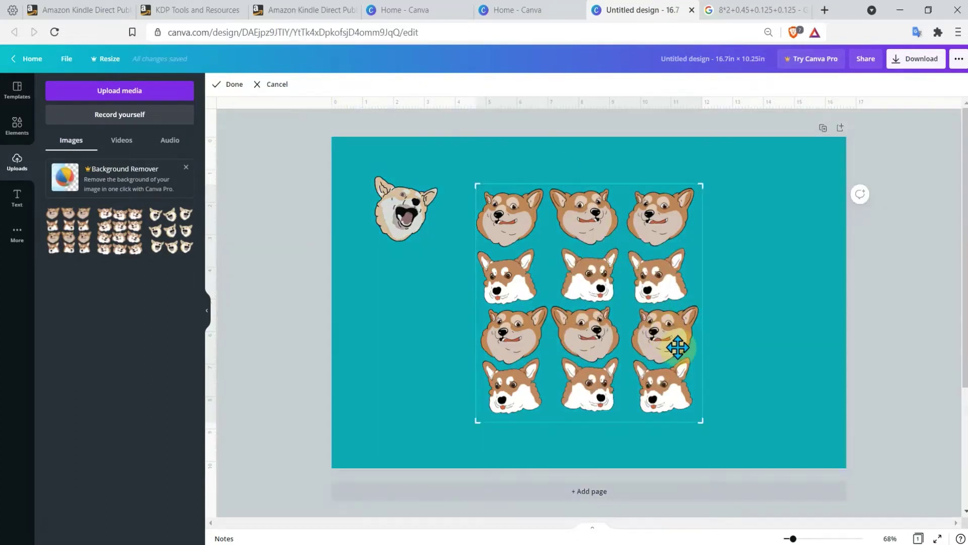
pyautogui.moveTo(703, 419); pyautogui.dragTo(539, 261)
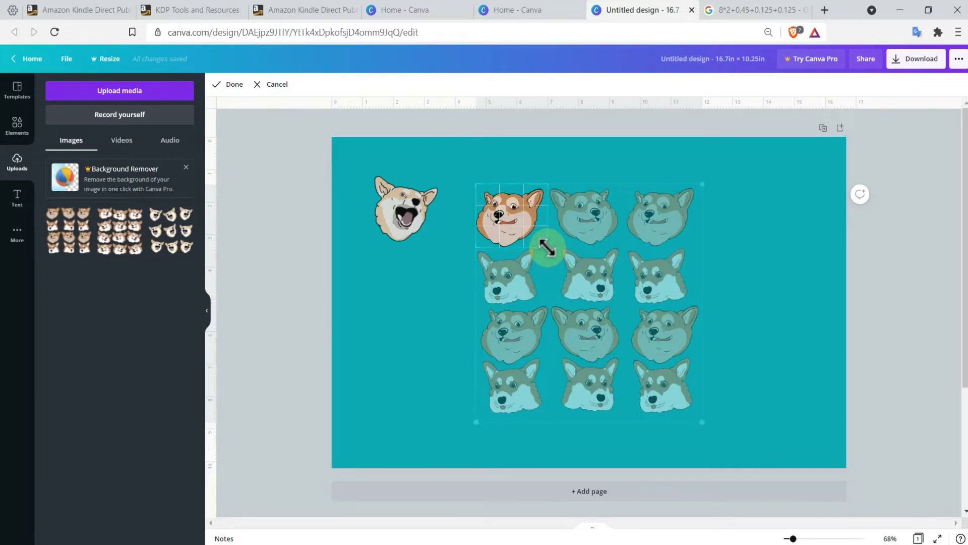
pyautogui.click(734, 316)
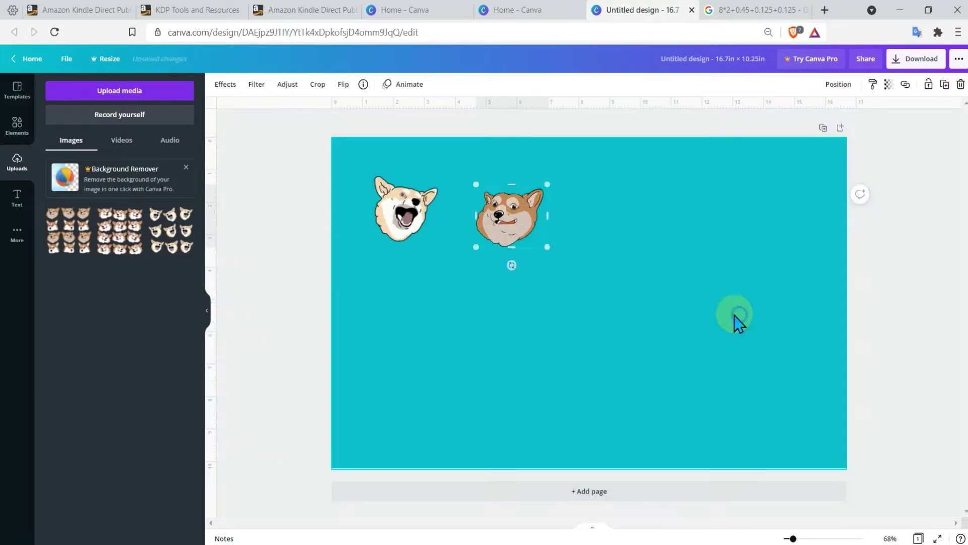
# Step: Add the Corgi_Heads__4 image again, crop it to the white-muzzled head at the right of its second row, and place it below the laughing head
pyautogui.click(81, 241)
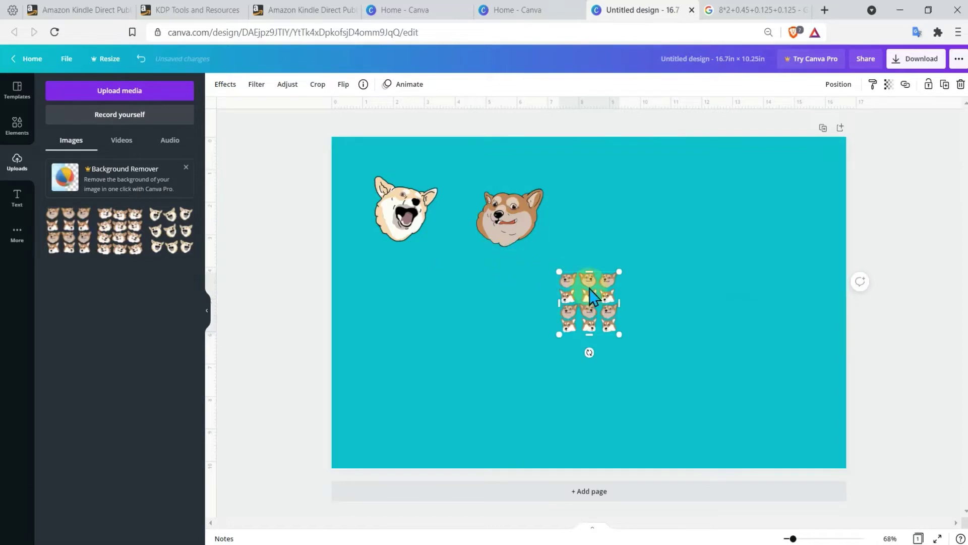
pyautogui.moveTo(595, 308); pyautogui.dragTo(544, 233)
pyautogui.moveTo(570, 262); pyautogui.dragTo(756, 409)
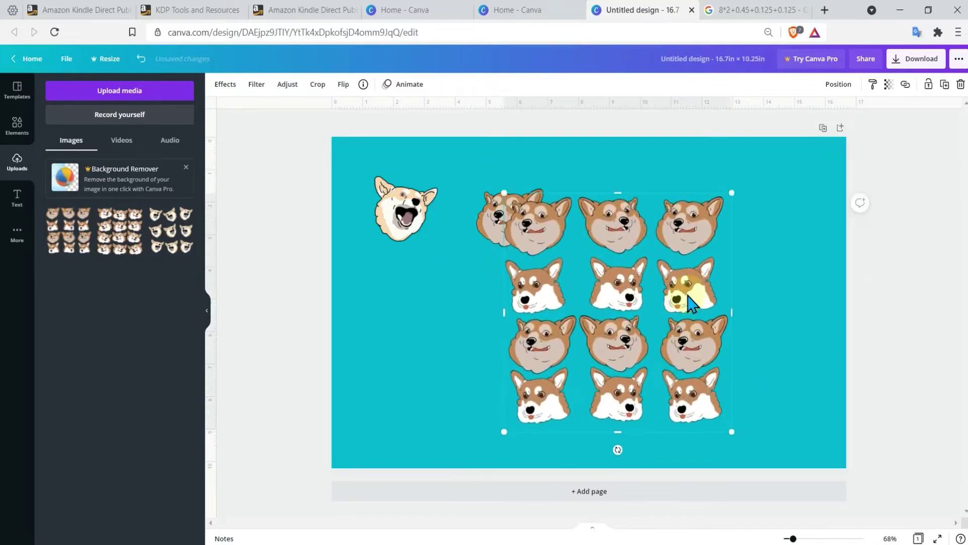
pyautogui.rightClick(689, 296)
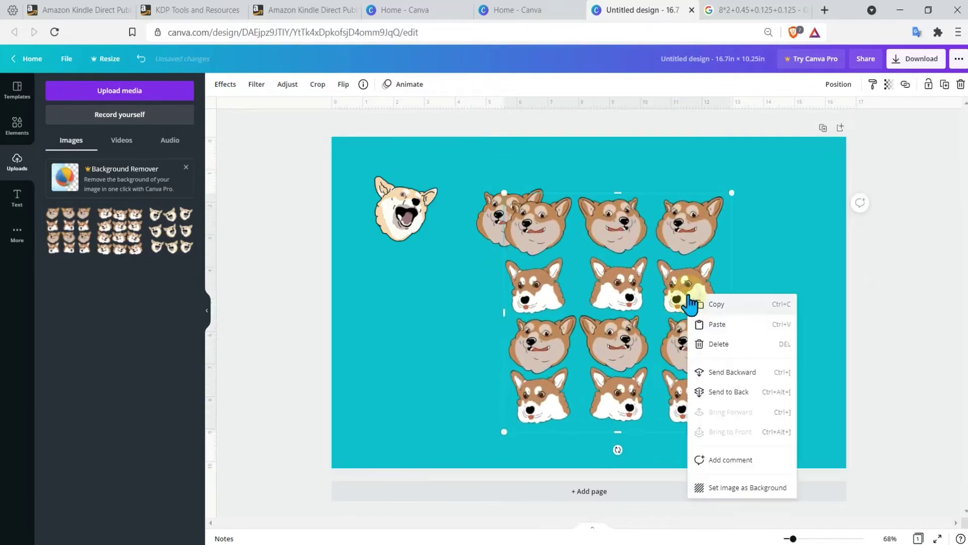
pyautogui.click(314, 85)
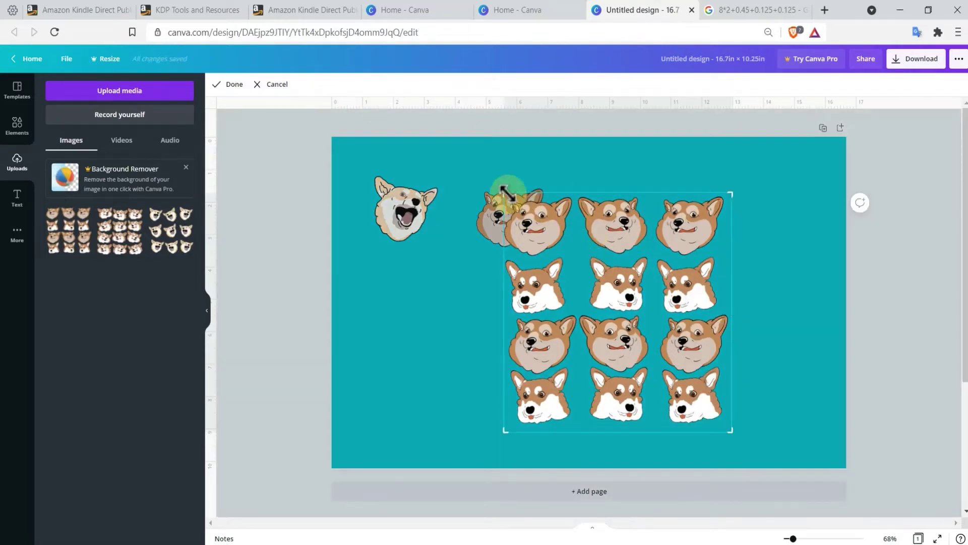
pyautogui.moveTo(506, 194); pyautogui.dragTo(651, 252)
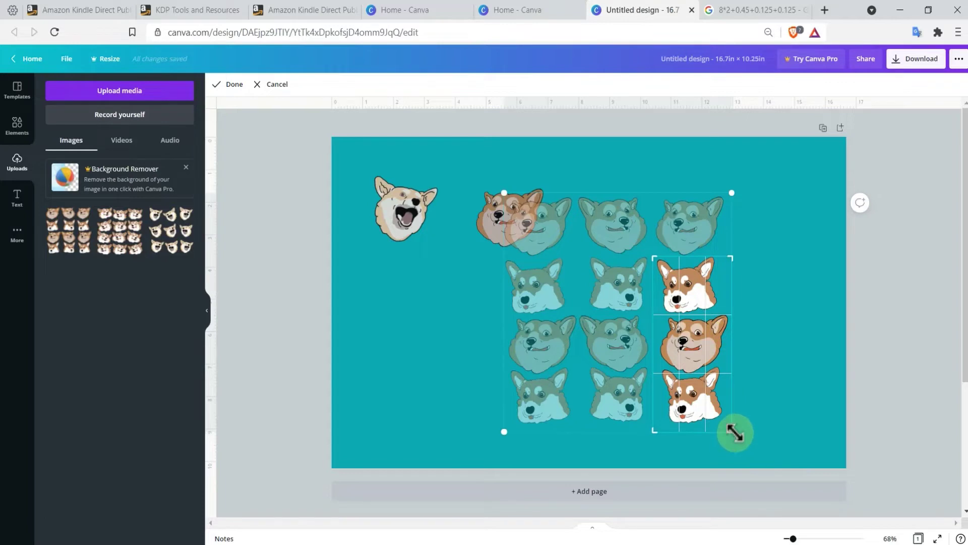
pyautogui.moveTo(735, 433); pyautogui.dragTo(726, 202)
pyautogui.click(740, 349)
pyautogui.moveTo(506, 218); pyautogui.dragTo(529, 233)
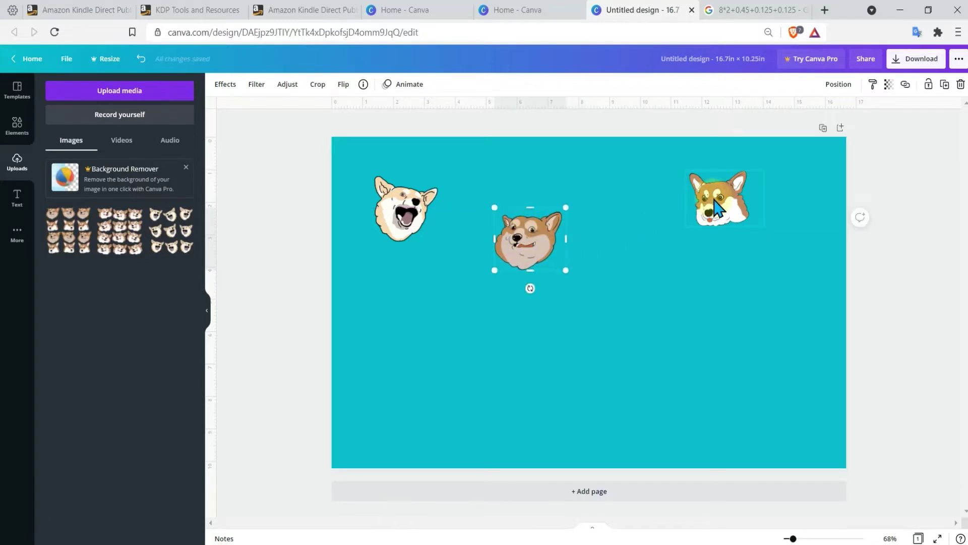
pyautogui.moveTo(714, 210); pyautogui.dragTo(394, 314)
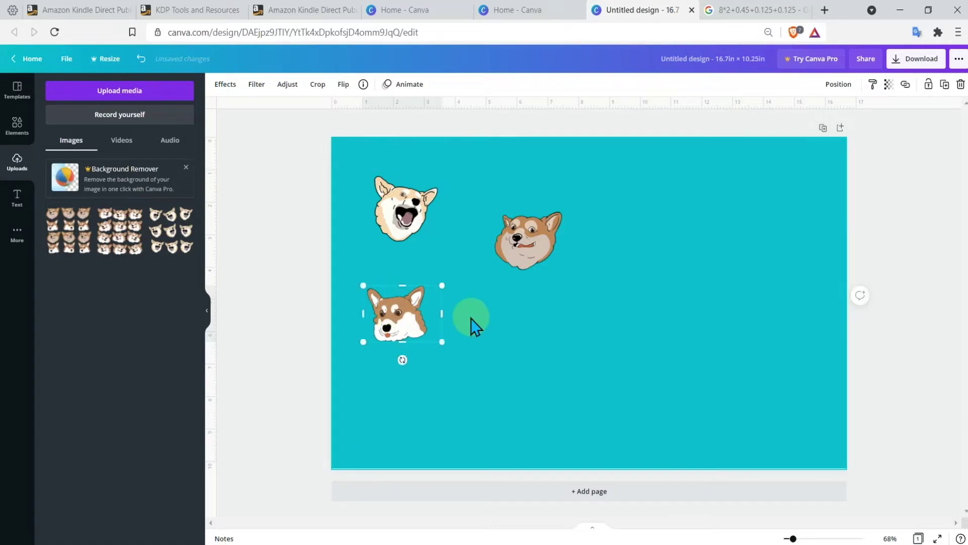
# Step: Add the twelve-head image of smiling white-faced corgis to the cover and crop it to its upper-left head
pyautogui.click(120, 233)
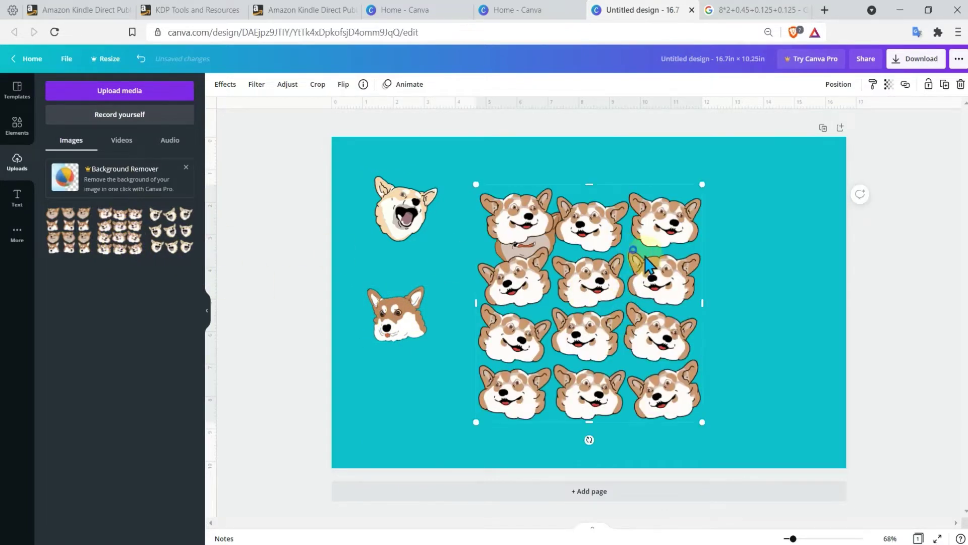
pyautogui.moveTo(647, 260); pyautogui.dragTo(751, 290)
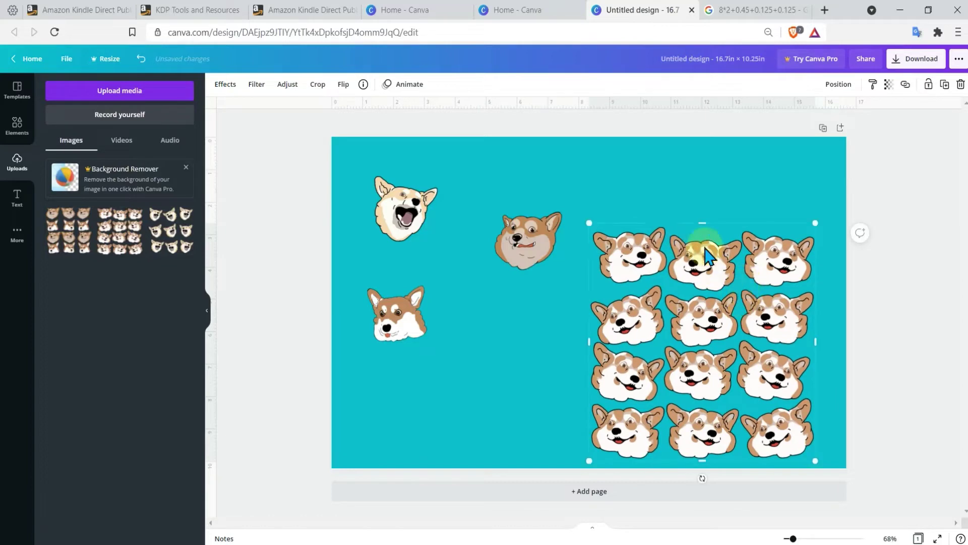
pyautogui.click(317, 85)
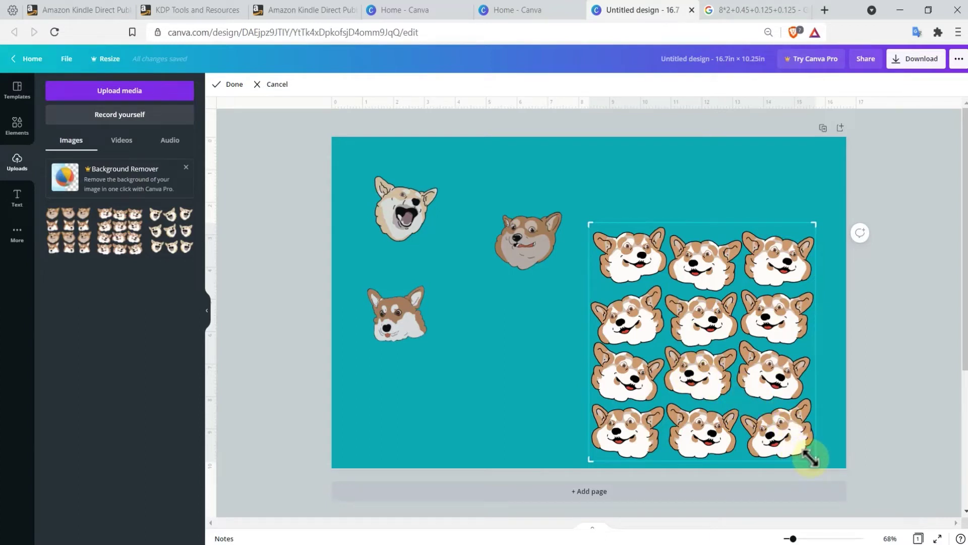
pyautogui.moveTo(813, 459); pyautogui.dragTo(664, 285)
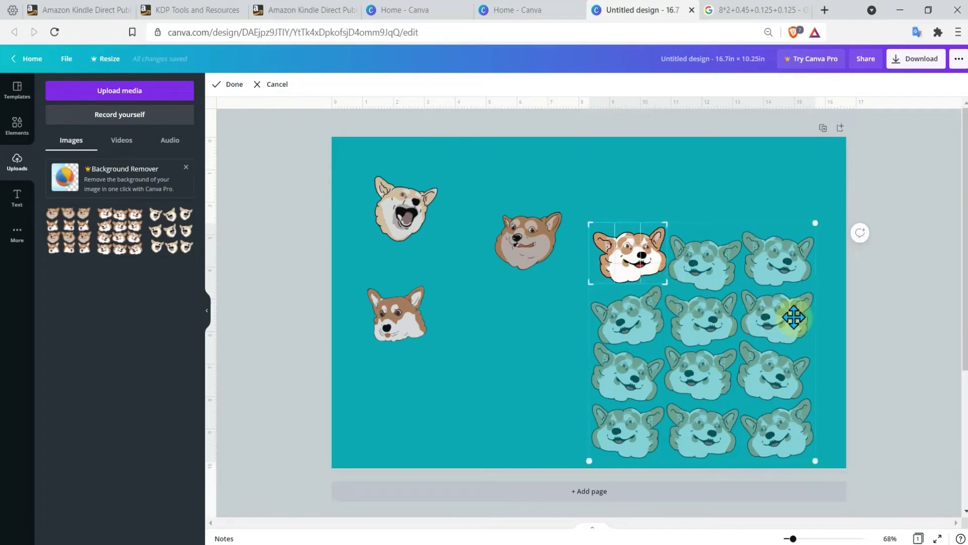
pyautogui.click(683, 171)
pyautogui.click(656, 255)
# Step: Arrange the four different corgi heads in a staggered cluster on the back cover and delete the extra smiling head below them
pyautogui.moveTo(641, 263); pyautogui.dragTo(475, 177)
pyautogui.moveTo(529, 254)
pyautogui.mouseDown()
pyautogui.moveTo(513, 277)
pyautogui.moveTo(518, 269)
pyautogui.mouseUp()
pyautogui.moveTo(421, 222); pyautogui.dragTo(410, 262)
pyautogui.moveTo(400, 309); pyautogui.dragTo(448, 295)
pyautogui.click(527, 380)
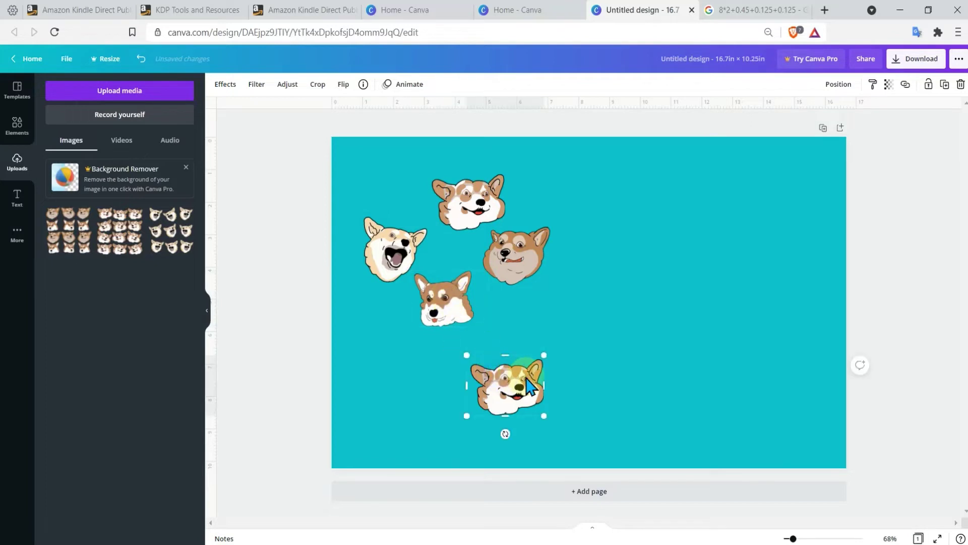
pyautogui.press('Delete')
# Step: Duplicate all four corgi heads together and place the copies below the originals on the back cover
pyautogui.click(371, 241)
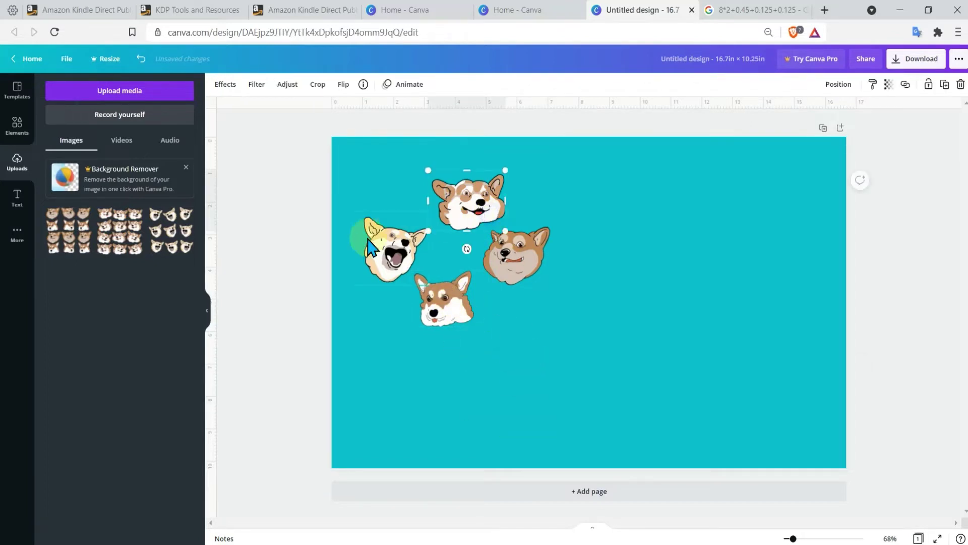
pyautogui.click(444, 307)
pyautogui.keyDown('shift'); pyautogui.click(530, 261); pyautogui.keyUp('shift')
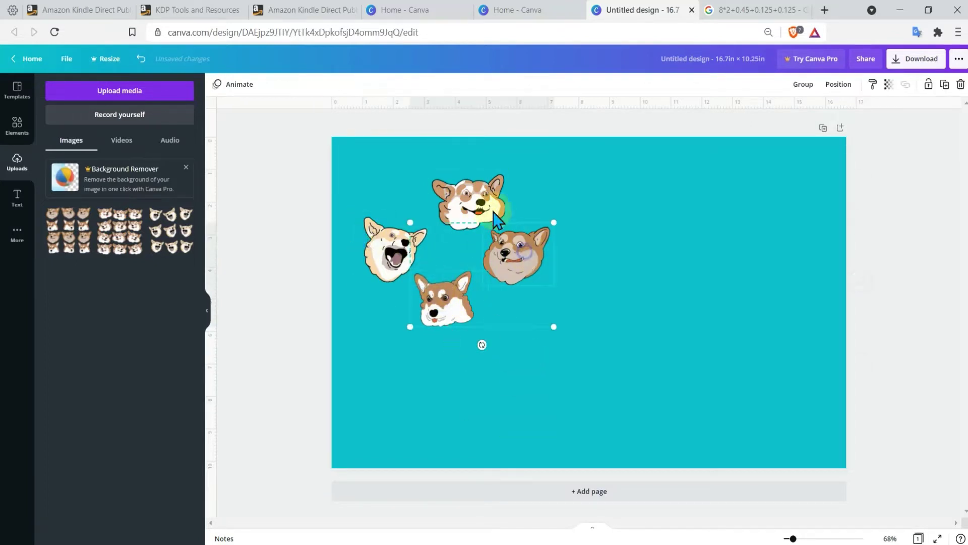
pyautogui.keyDown('shift'); pyautogui.click(487, 204); pyautogui.keyUp('shift')
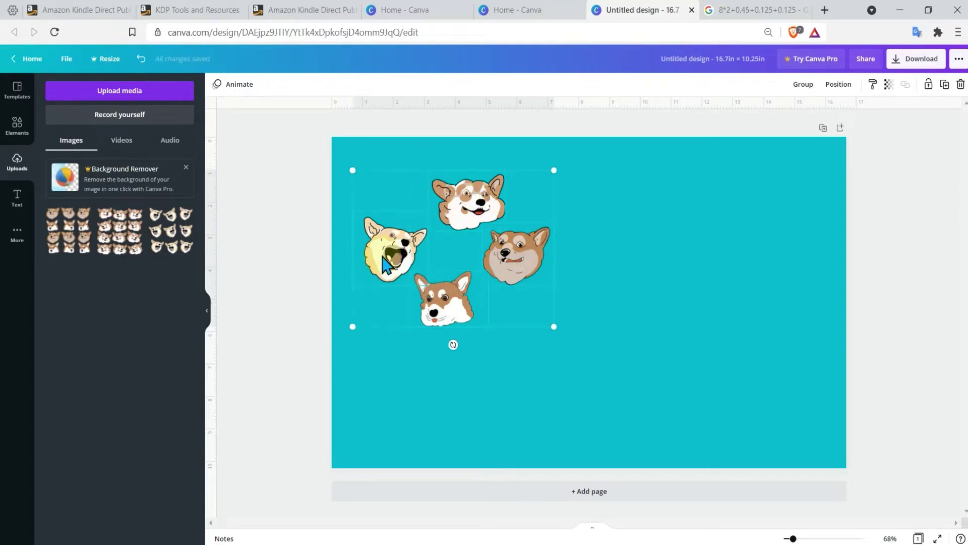
pyautogui.hotkey('ctrl', 'd')
pyautogui.moveTo(464, 256); pyautogui.dragTo(402, 356)
# Step: Separate the copied heads, placing the smiling one near the cover's left edge and the grey-cheeked one directly below its original
pyautogui.click(628, 332)
pyautogui.click(455, 344)
pyautogui.moveTo(396, 396); pyautogui.dragTo(467, 396)
pyautogui.click(400, 347)
pyautogui.moveTo(403, 356); pyautogui.dragTo(400, 376)
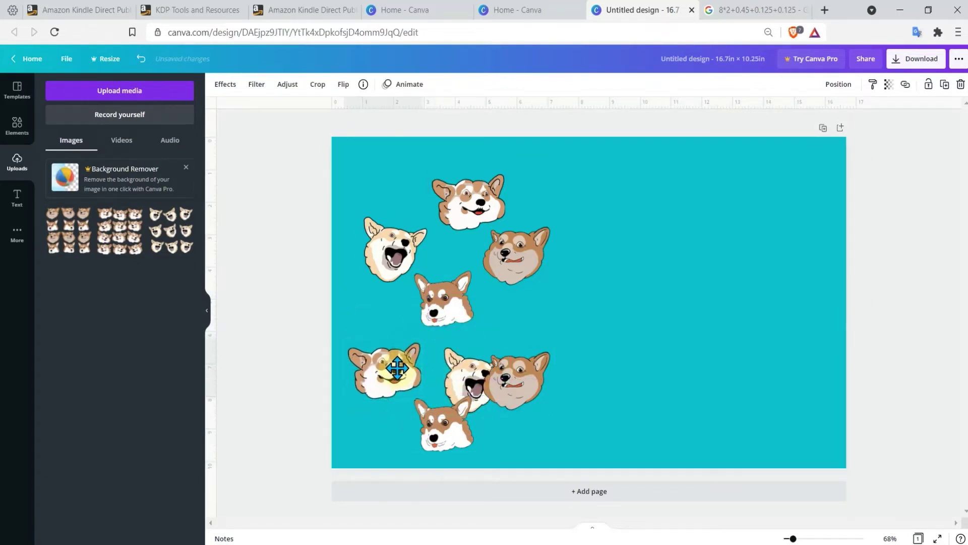
pyautogui.moveTo(451, 421); pyautogui.dragTo(422, 421)
pyautogui.moveTo(531, 395); pyautogui.dragTo(522, 334)
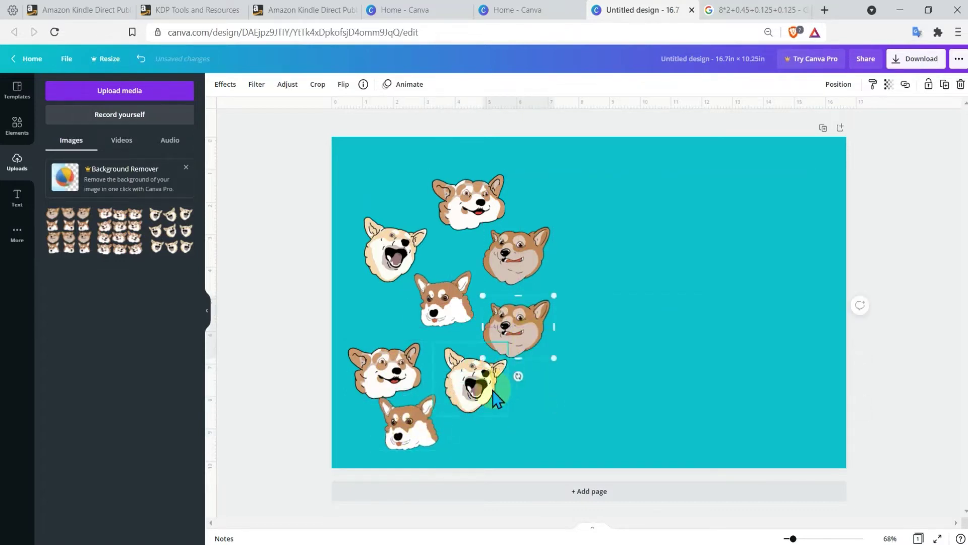
# Step: Move the copied laughing head between its neighbours, the white-muzzled copy to its right, and the smiling copy up closer to the left edge
pyautogui.moveTo(494, 389); pyautogui.dragTo(470, 386)
pyautogui.moveTo(418, 428); pyautogui.dragTo(525, 432)
pyautogui.moveTo(471, 385); pyautogui.dragTo(456, 407)
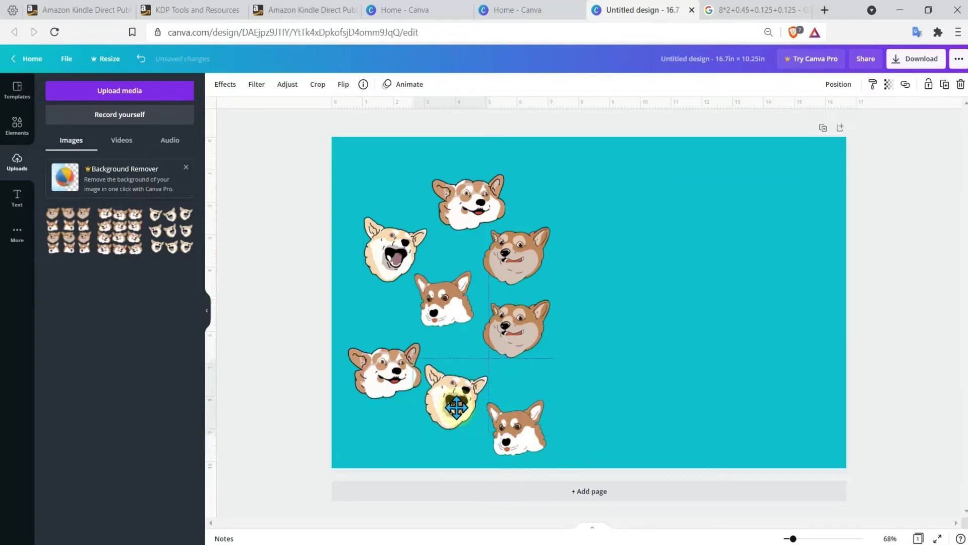
pyautogui.moveTo(506, 435); pyautogui.dragTo(506, 413)
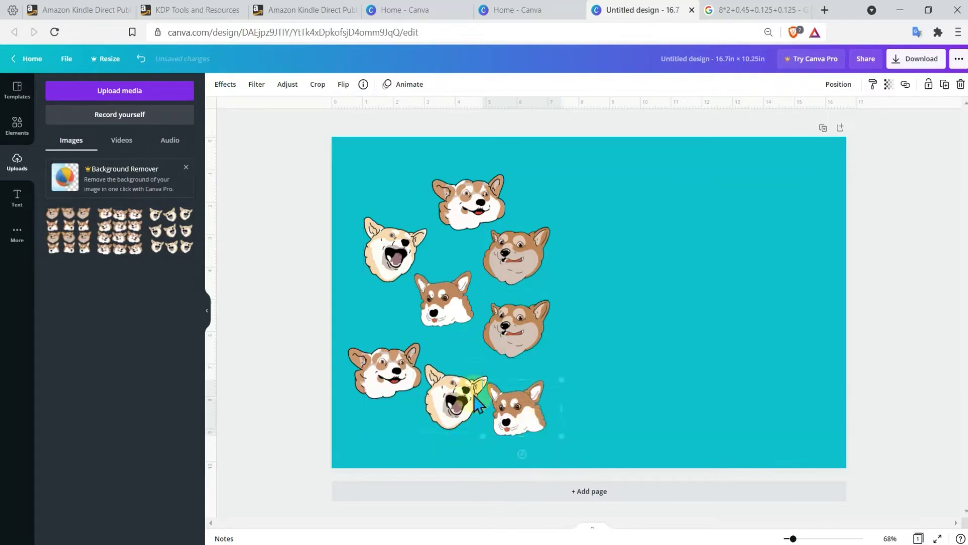
pyautogui.moveTo(396, 377); pyautogui.dragTo(402, 337)
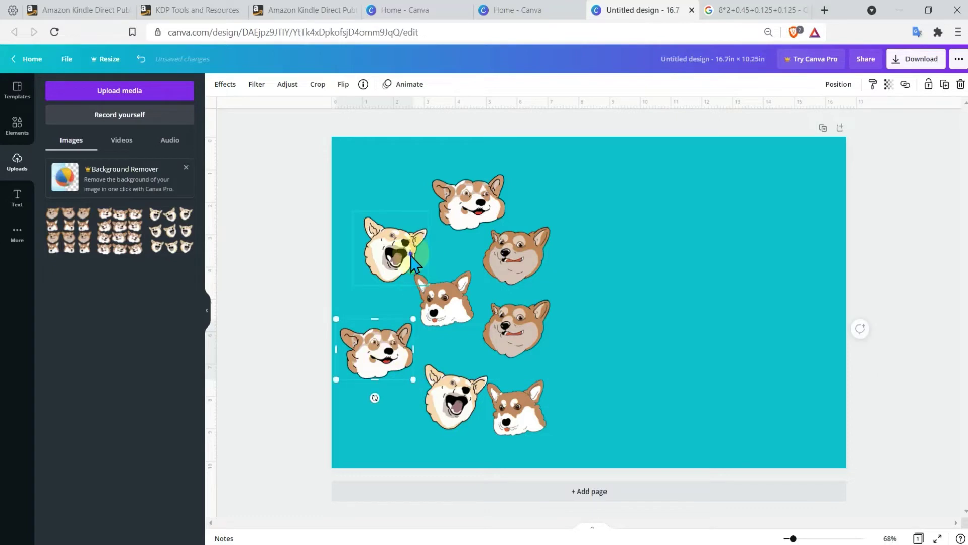
# Step: Spread the four original heads slightly apart to even out the spacing in the upper half of the back cover
pyautogui.moveTo(411, 257); pyautogui.dragTo(401, 244)
pyautogui.moveTo(463, 199); pyautogui.dragTo(453, 189)
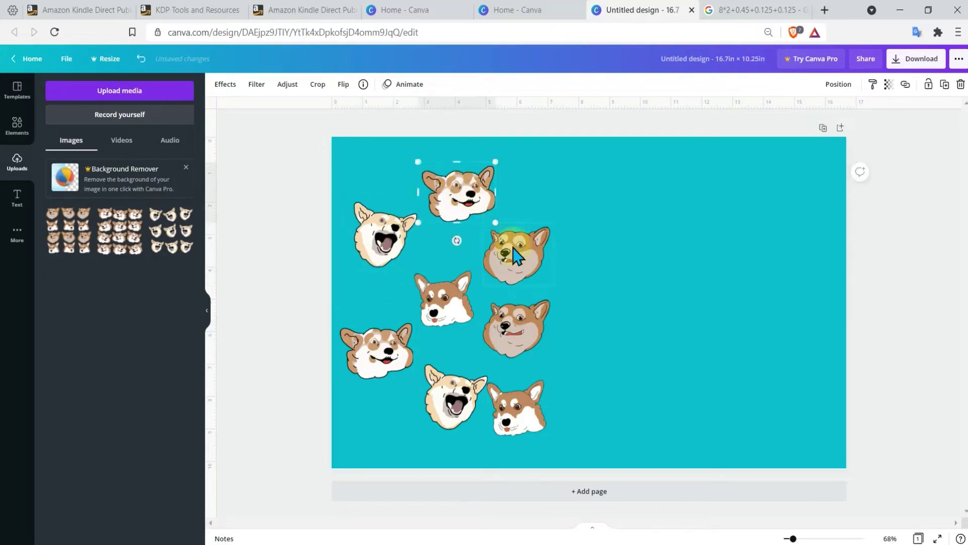
pyautogui.moveTo(517, 255); pyautogui.dragTo(521, 252)
pyautogui.moveTo(445, 295); pyautogui.dragTo(436, 282)
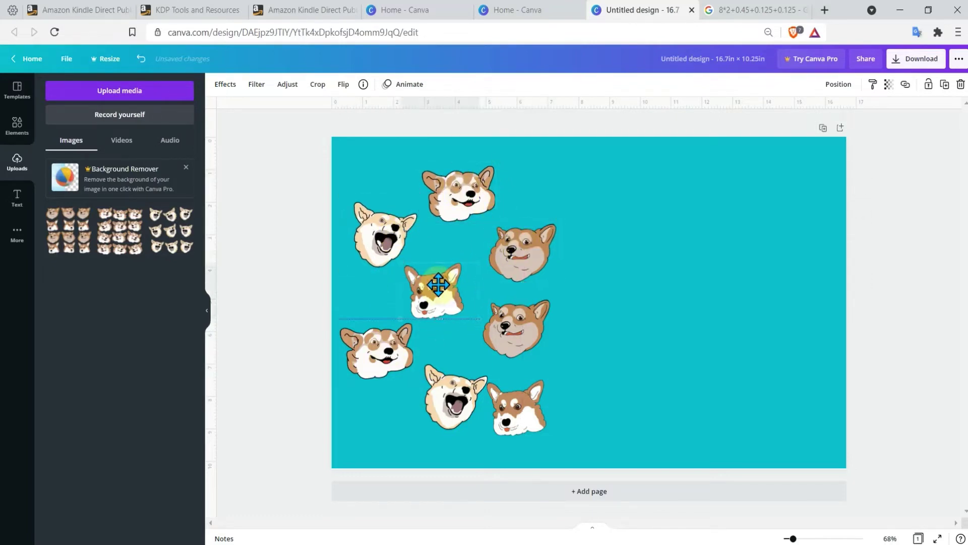
# Step: Even out the spacing of the lower heads and swap the positions of the copied laughing and grey-cheeked heads
pyautogui.click(527, 340)
pyautogui.moveTo(463, 411); pyautogui.dragTo(431, 427)
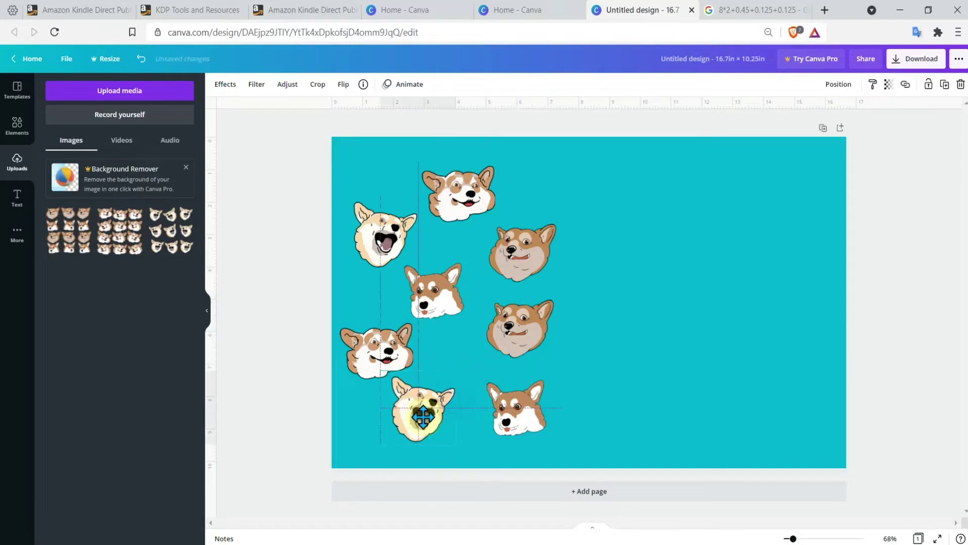
pyautogui.click(497, 404)
pyautogui.moveTo(497, 403); pyautogui.dragTo(491, 400)
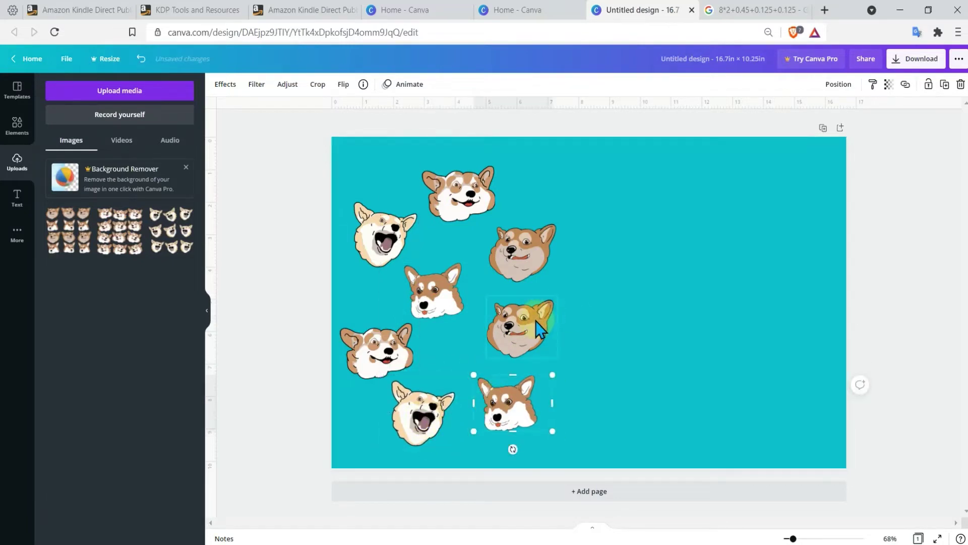
pyautogui.moveTo(505, 324)
pyautogui.mouseDown()
pyautogui.moveTo(485, 331)
pyautogui.moveTo(503, 331)
pyautogui.mouseUp()
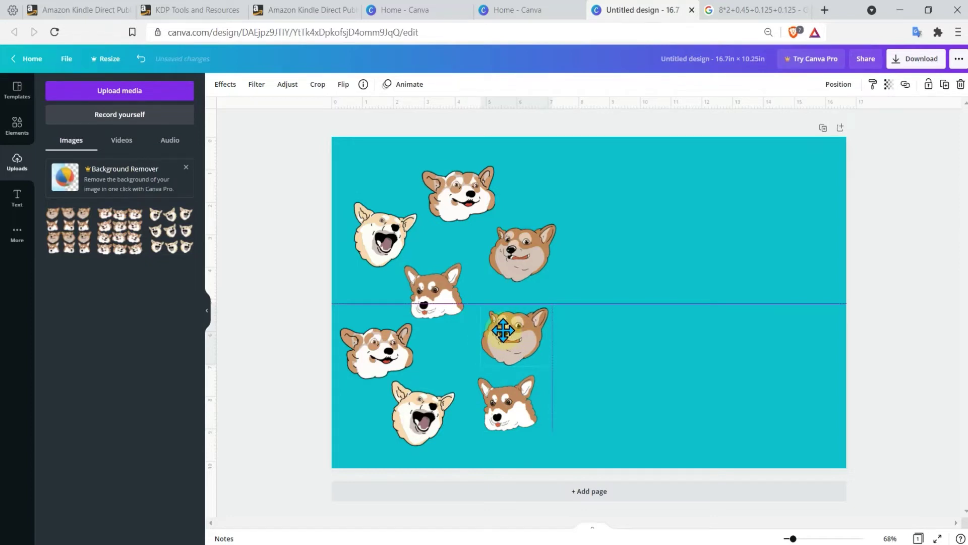
pyautogui.moveTo(503, 330); pyautogui.dragTo(341, 374)
pyautogui.click(411, 400)
pyautogui.moveTo(411, 400); pyautogui.dragTo(434, 421)
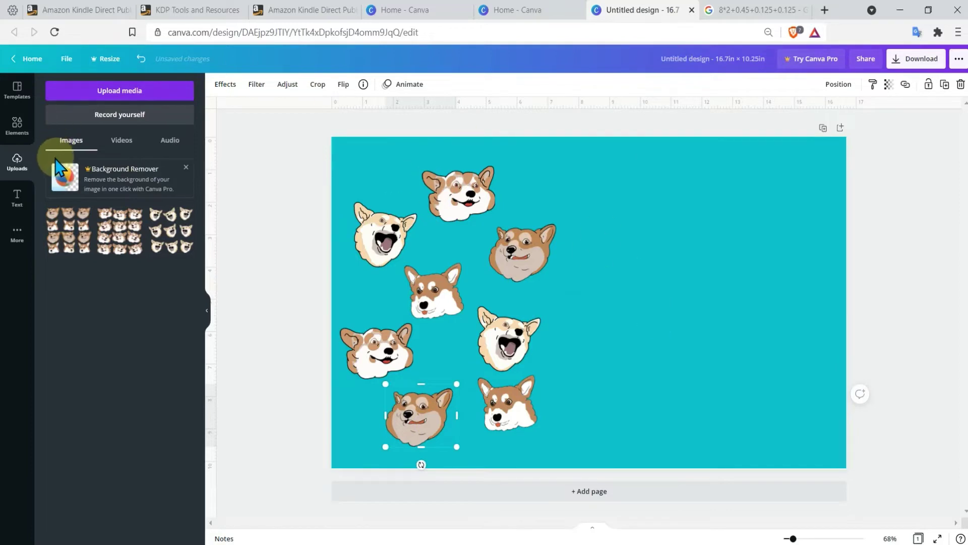
# Step: Add a heading in the Bukhari Script font that reads "Corgis"
pyautogui.click(17, 197)
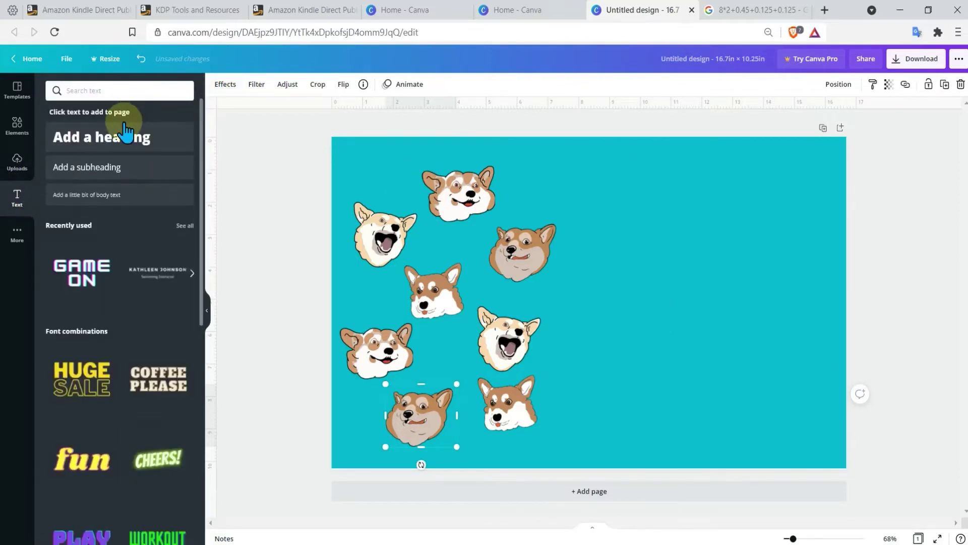
pyautogui.click(123, 143)
pyautogui.click(257, 85)
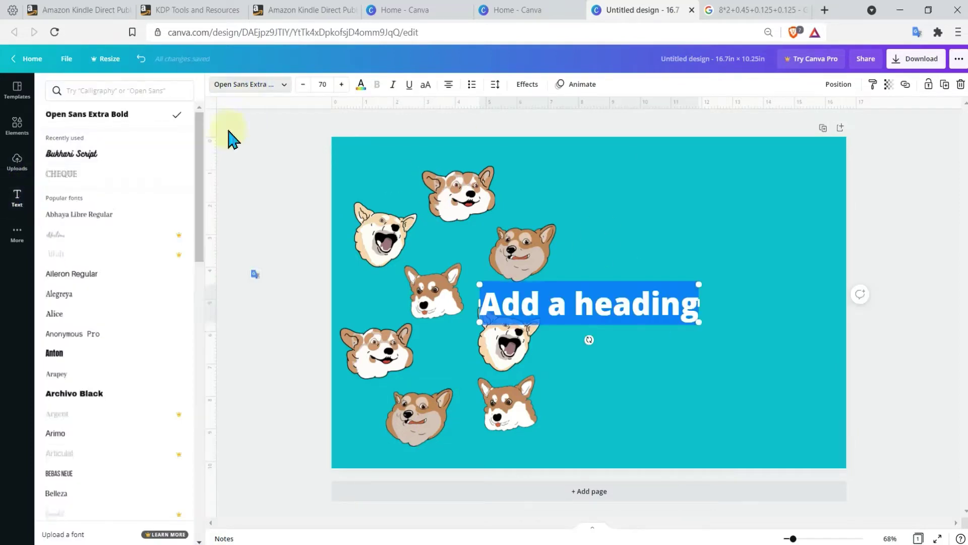
pyautogui.click(120, 155)
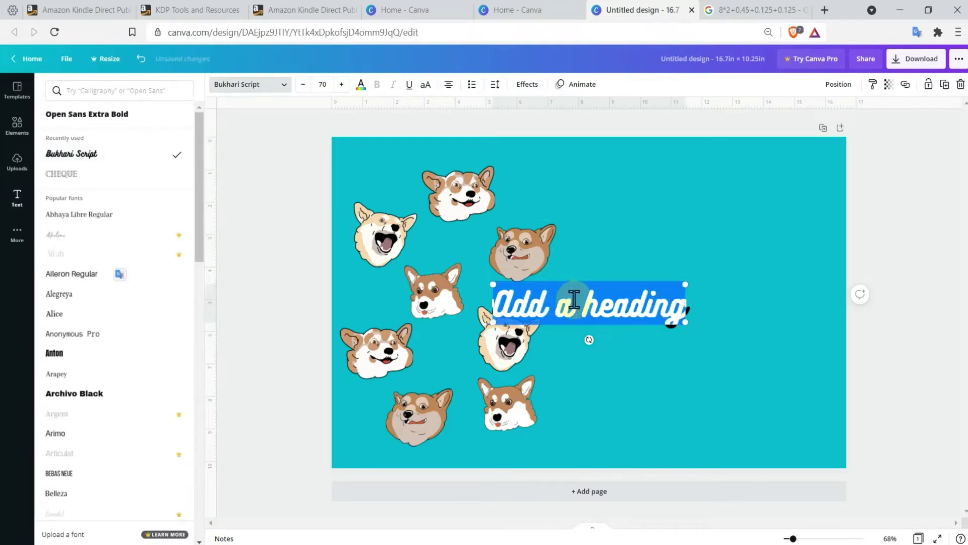
pyautogui.write('Corgis')
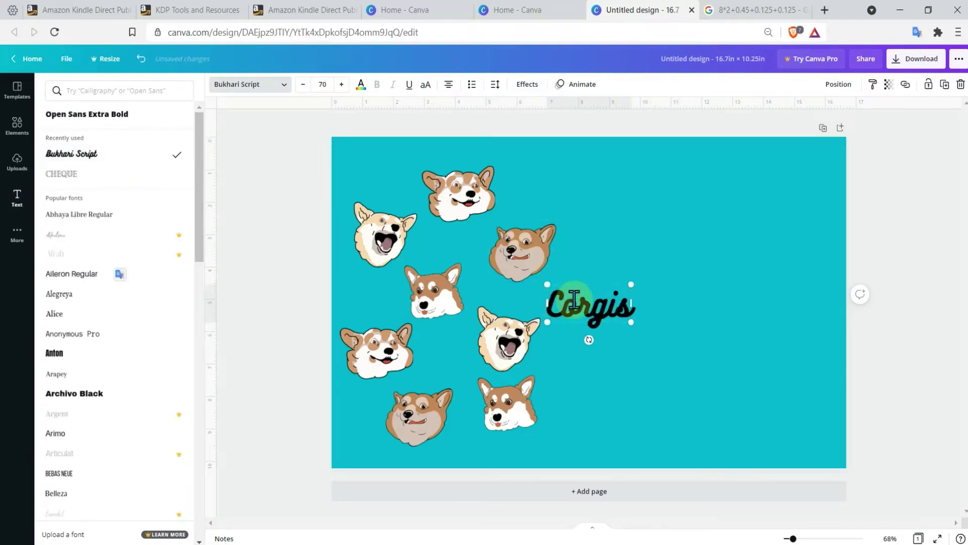
# Step: Place the Corgis heading in the upper part of the front cover and enlarge it to size 137
pyautogui.moveTo(554, 295); pyautogui.dragTo(634, 313)
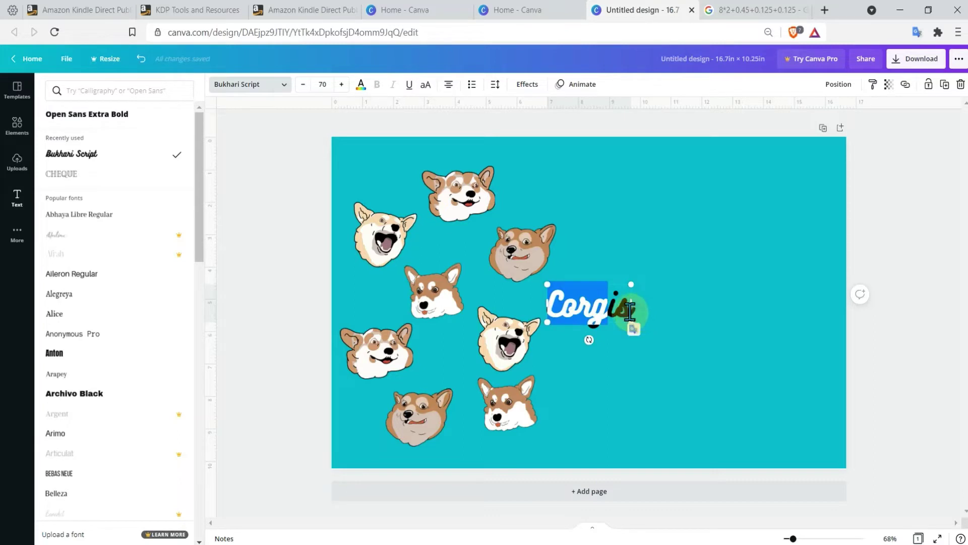
pyautogui.moveTo(594, 282); pyautogui.dragTo(686, 198)
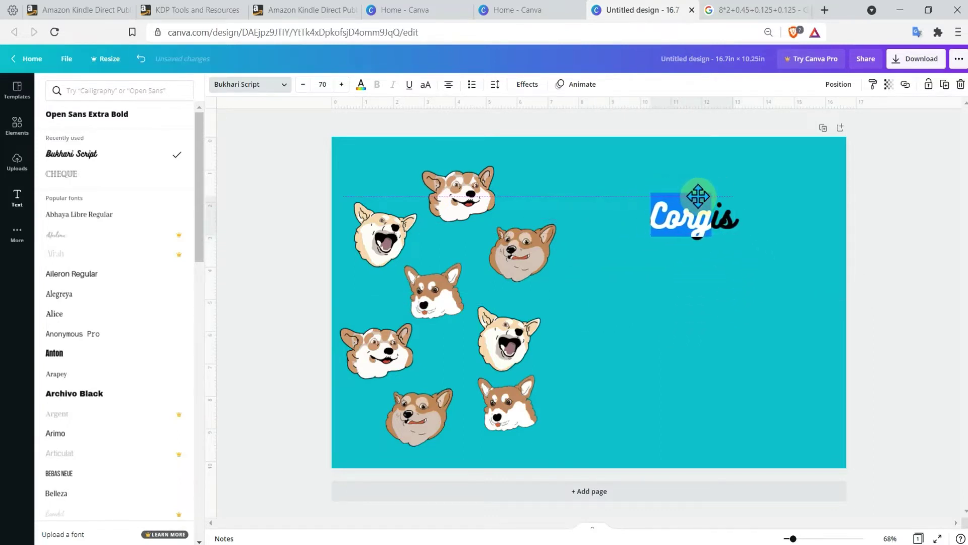
pyautogui.moveTo(739, 235); pyautogui.dragTo(818, 269)
pyautogui.click(744, 292)
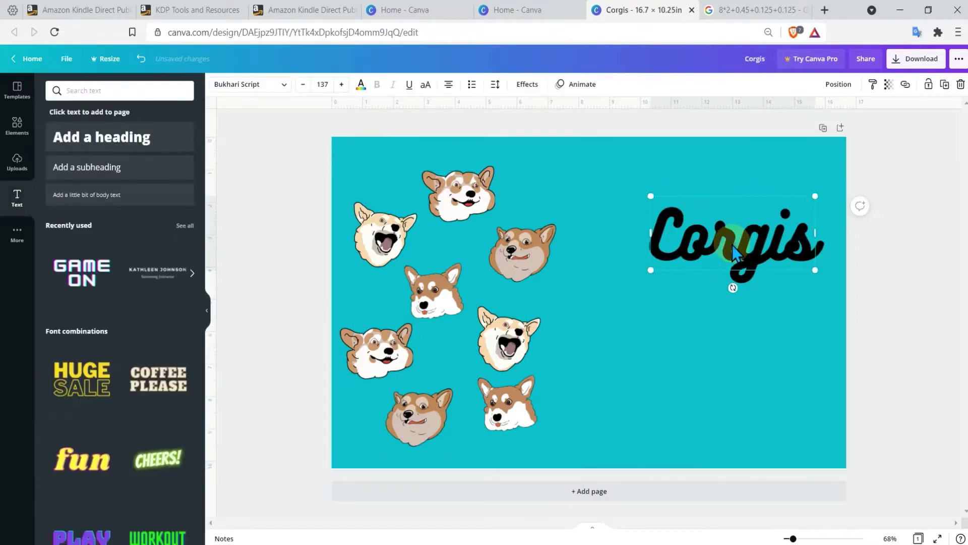
pyautogui.moveTo(733, 244); pyautogui.dragTo(732, 223)
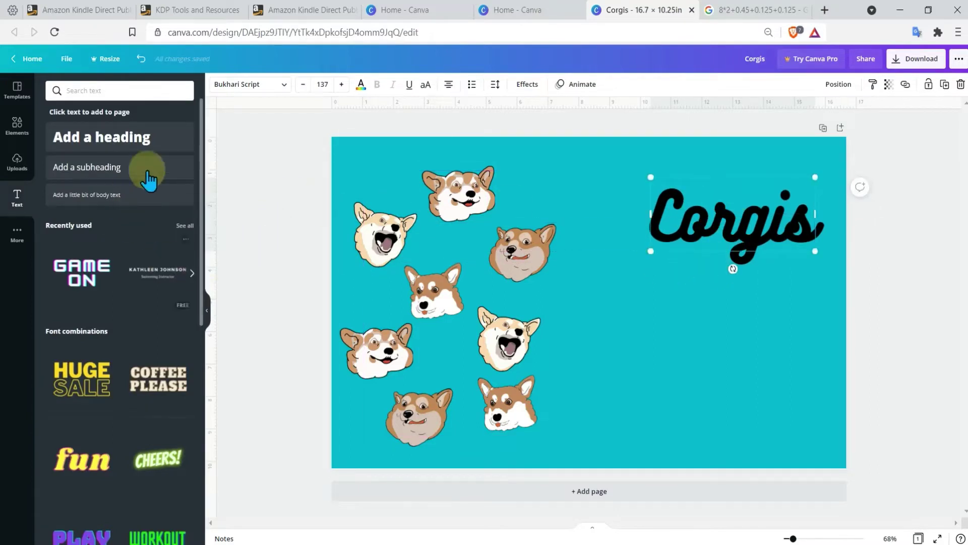
# Step: Recolor the Corgis heading to yellow #ffde59
pyautogui.click(360, 86)
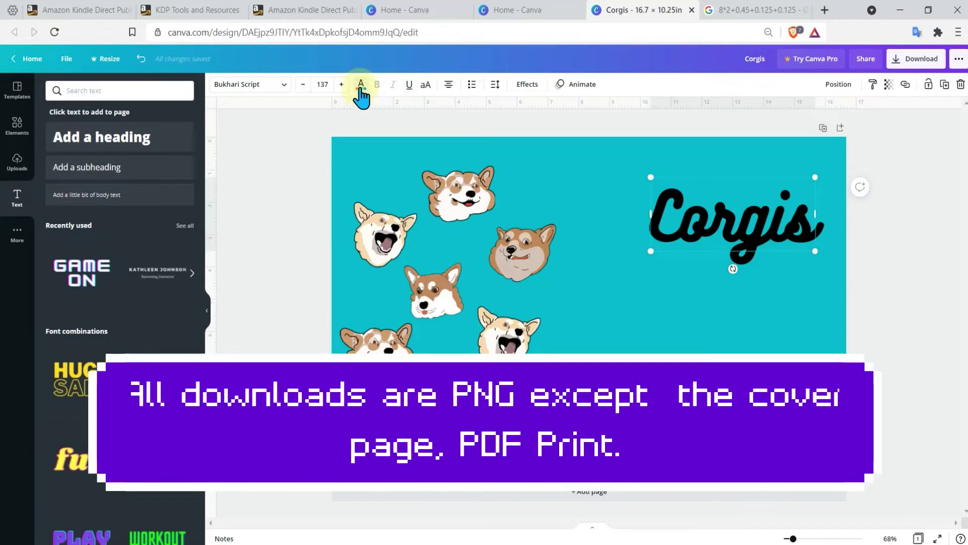
pyautogui.click(183, 378)
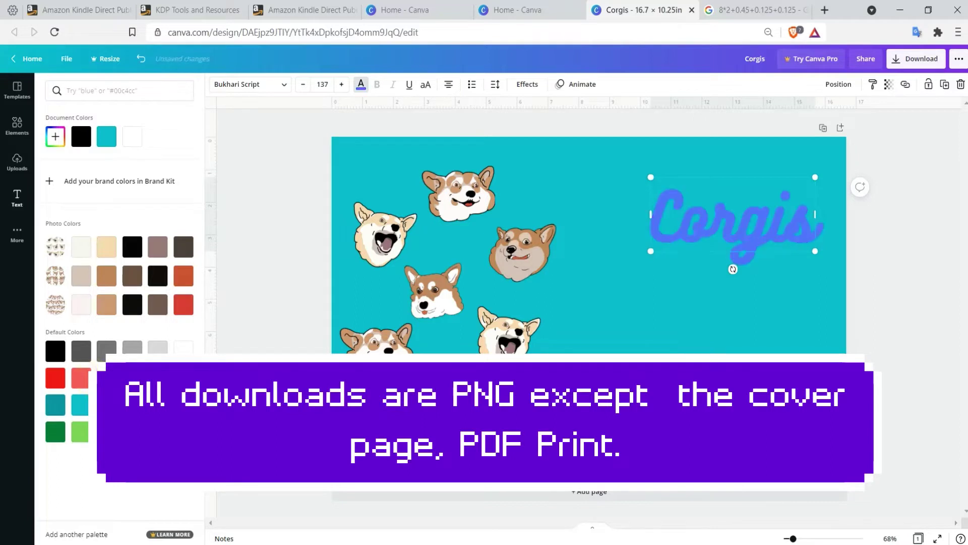
pyautogui.click(158, 431)
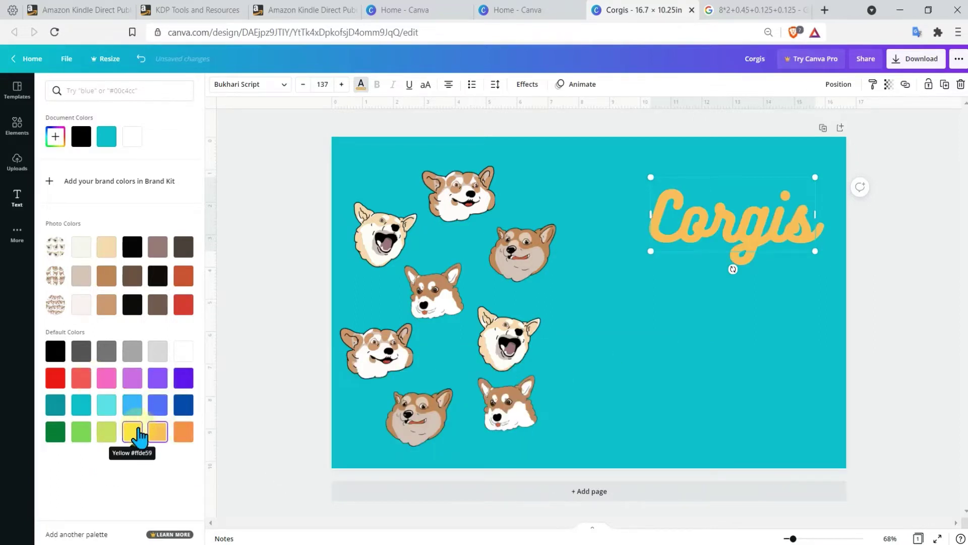
pyautogui.click(137, 432)
pyautogui.click(182, 432)
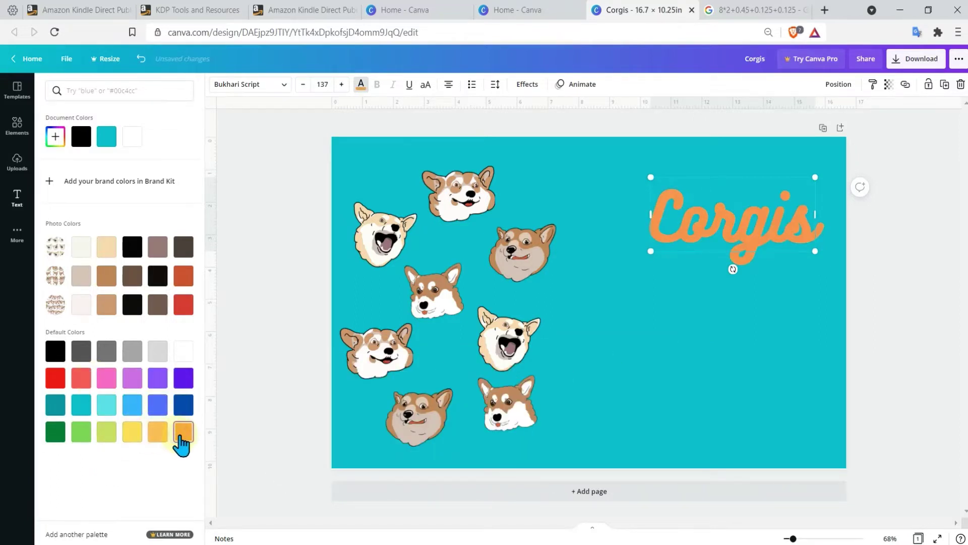
pyautogui.click(159, 433)
pyautogui.click(134, 434)
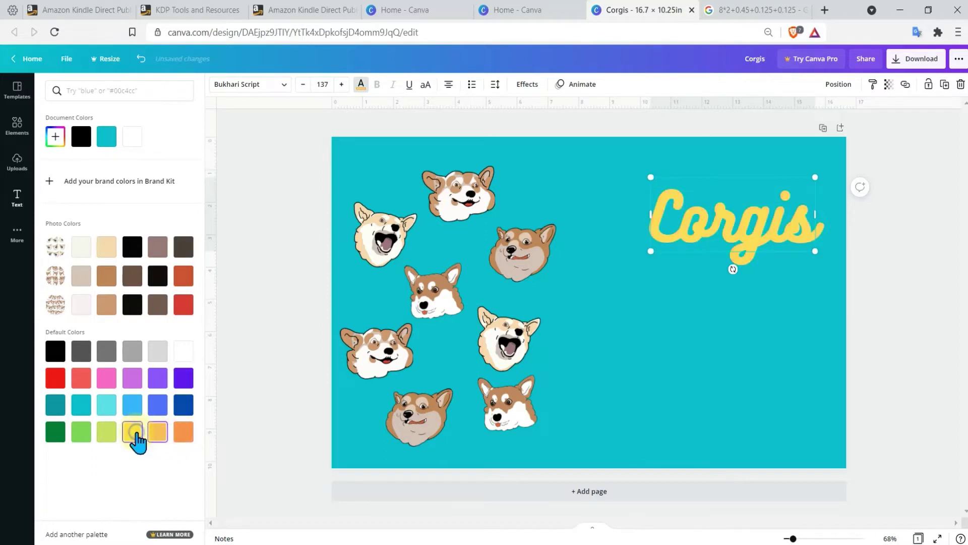
# Step: Apply the Glitch text effect to the Corgis heading
pyautogui.click(527, 85)
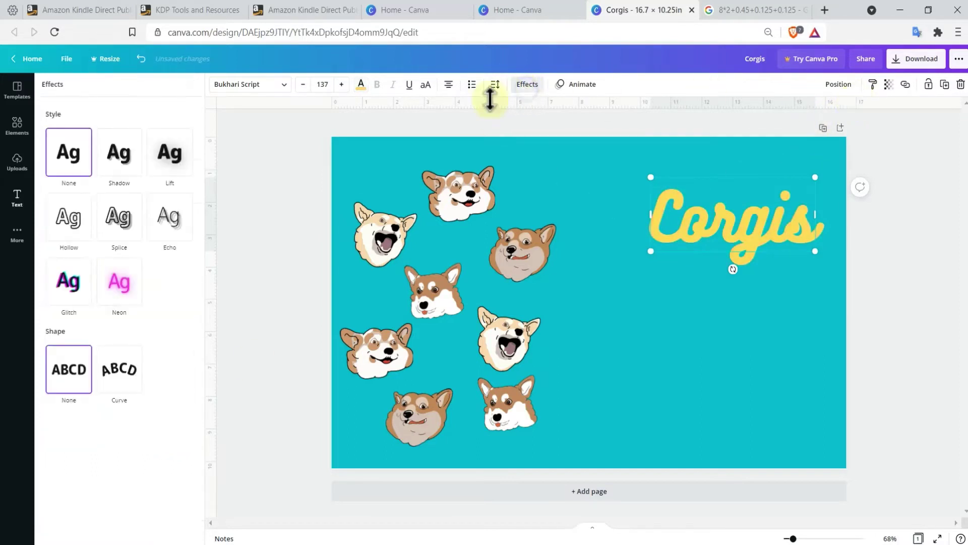
pyautogui.click(168, 157)
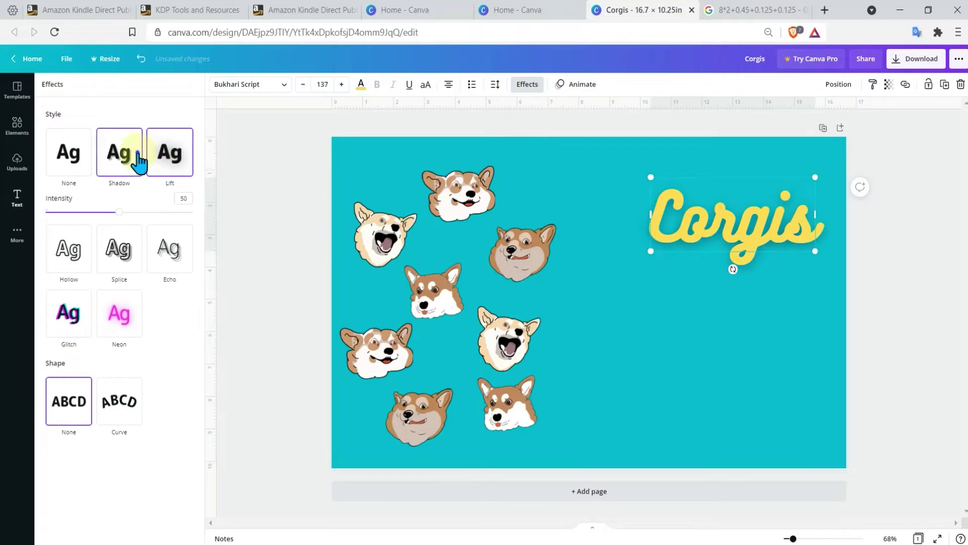
pyautogui.click(140, 163)
pyautogui.click(156, 148)
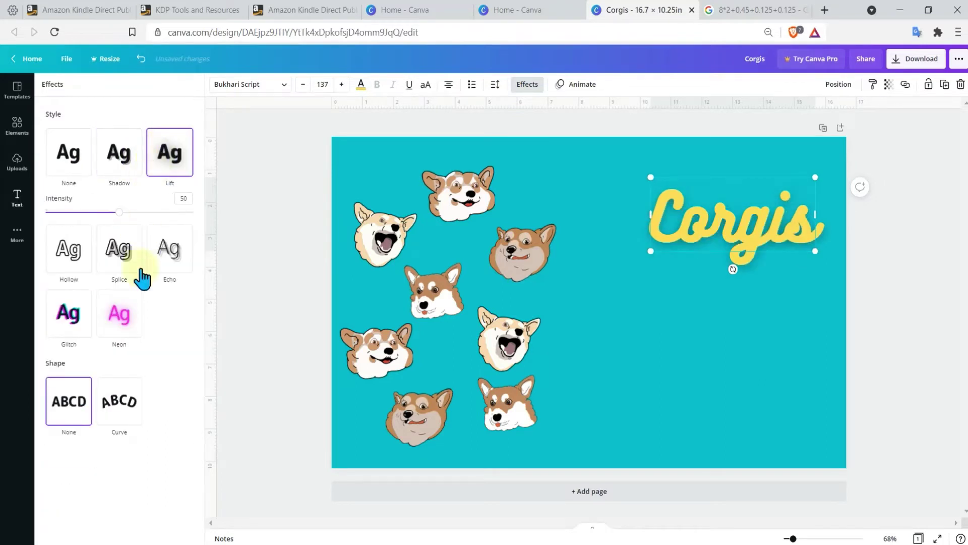
pyautogui.click(83, 320)
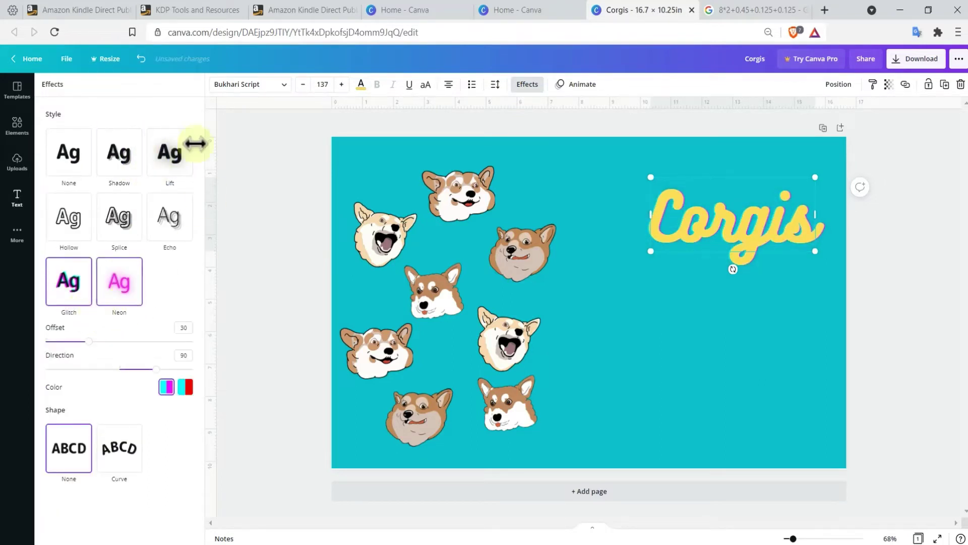
# Step: Duplicate the smiling corgi head from the back cover and place the copy beneath the heading on the front cover
pyautogui.click(523, 271)
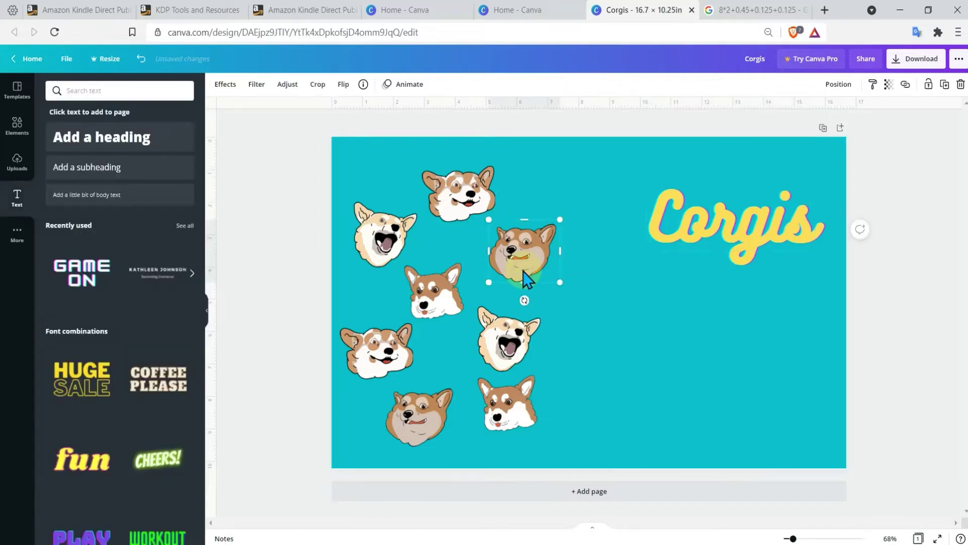
pyautogui.click(381, 370)
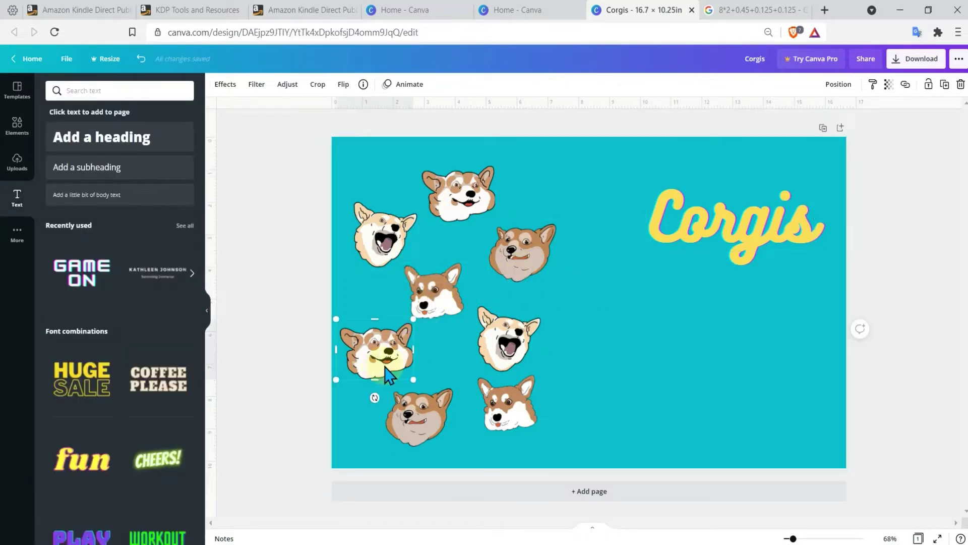
pyautogui.hotkey('ctrl', 'd')
pyautogui.moveTo(384, 370); pyautogui.dragTo(697, 327)
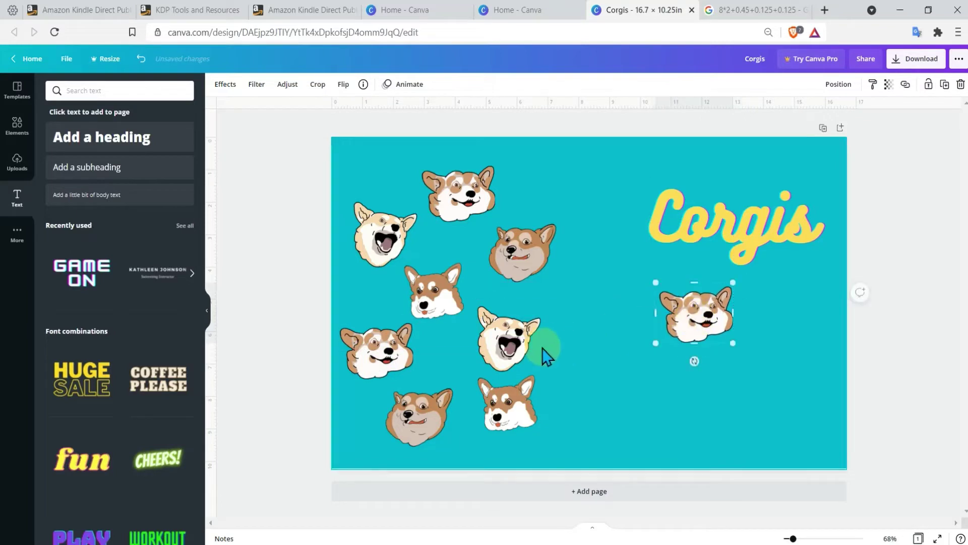
# Step: Place a copy of the lowest brown-and-white head above the end of the heading on the front cover and send it backward
pyautogui.click(518, 355)
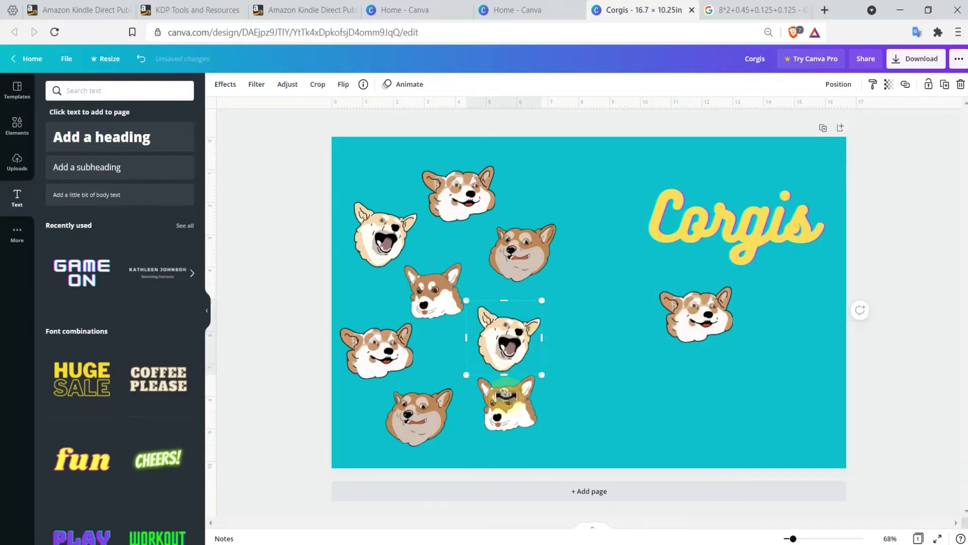
pyautogui.click(510, 417)
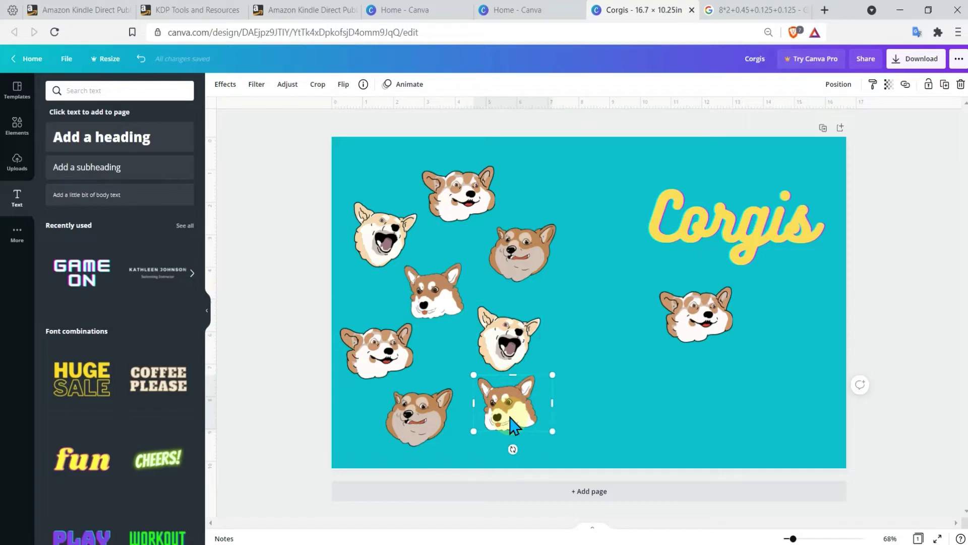
pyautogui.moveTo(513, 425); pyautogui.dragTo(783, 181)
pyautogui.rightClick(784, 180)
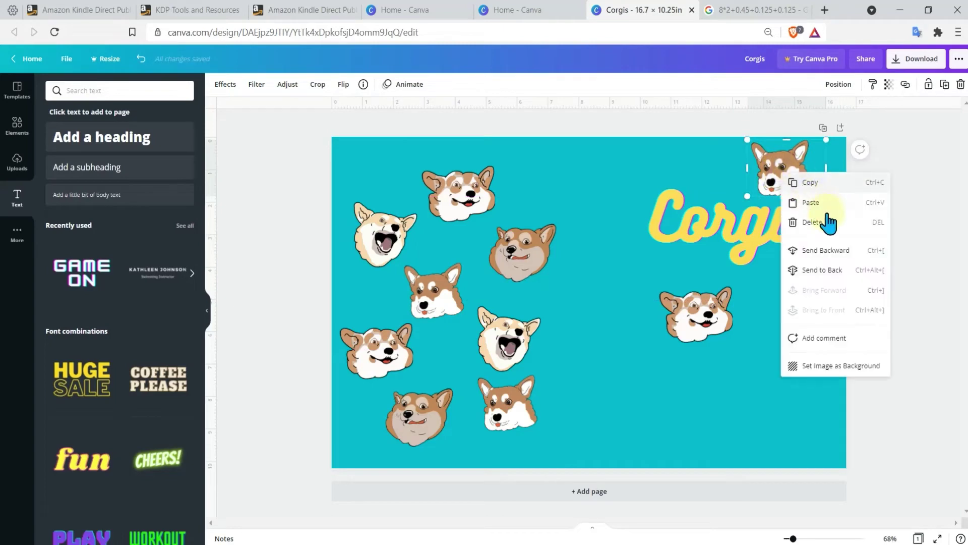
pyautogui.click(839, 255)
pyautogui.moveTo(792, 165); pyautogui.dragTo(777, 171)
# Step: Move the Corgis heading down to the middle of the front cover, then send the smiling head backward and respace both front heads
pyautogui.moveTo(703, 313)
pyautogui.mouseDown()
pyautogui.moveTo(698, 297)
pyautogui.moveTo(704, 318)
pyautogui.mouseUp()
pyautogui.moveTo(713, 242); pyautogui.dragTo(696, 362)
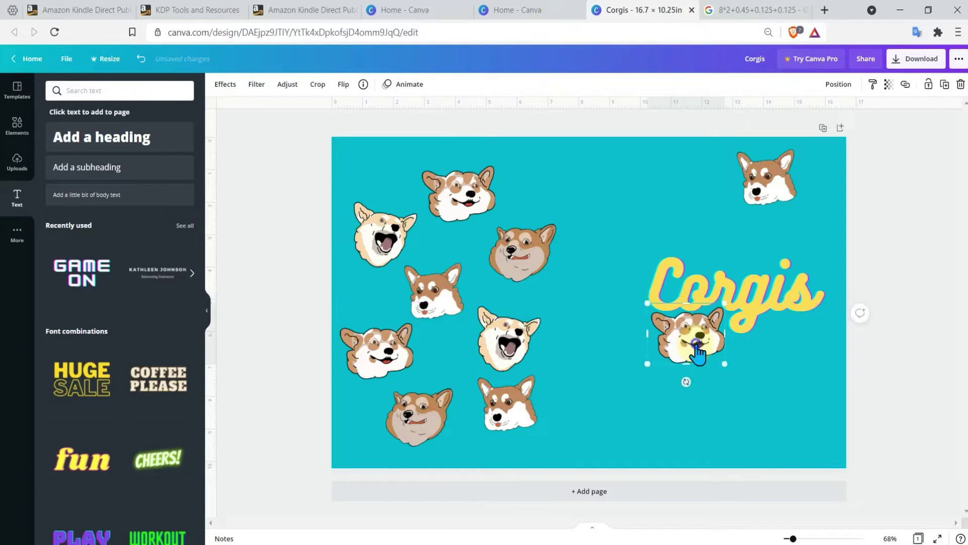
pyautogui.rightClick(696, 343)
pyautogui.click(752, 419)
pyautogui.moveTo(775, 189); pyautogui.dragTo(776, 230)
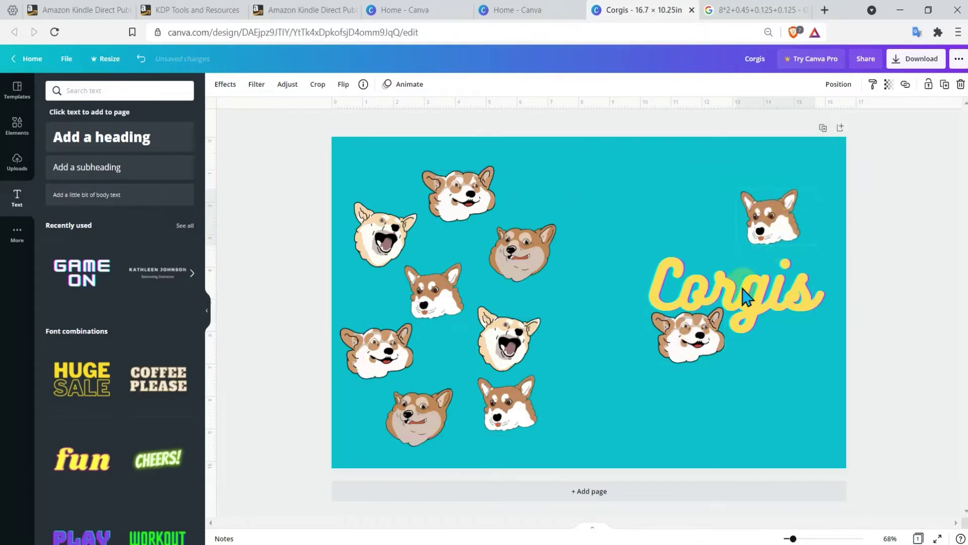
pyautogui.moveTo(689, 338); pyautogui.dragTo(678, 375)
# Step: Place a copy of the laughing head above the heading's C, send it backward, and raise the brown-and-white head slightly
pyautogui.click(502, 350)
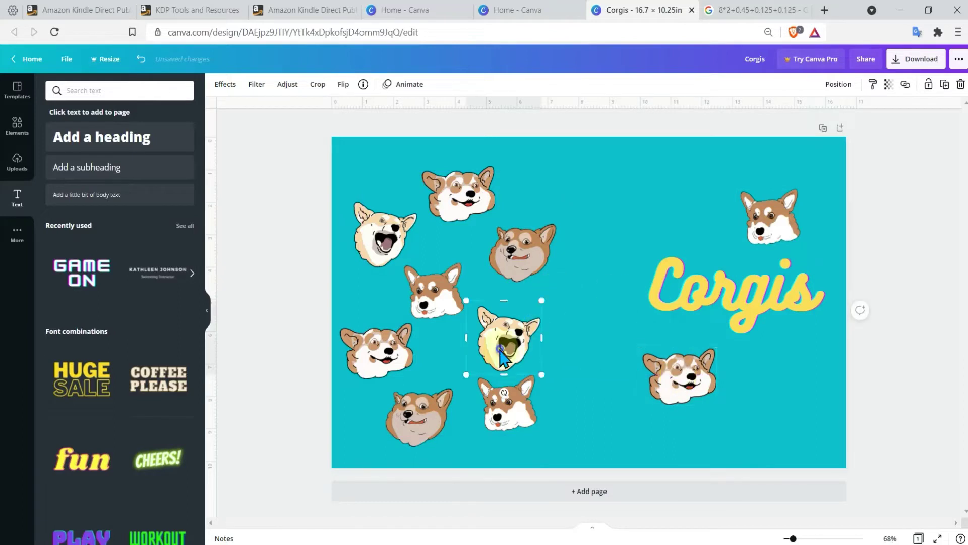
pyautogui.rightClick(504, 348)
pyautogui.click(494, 339)
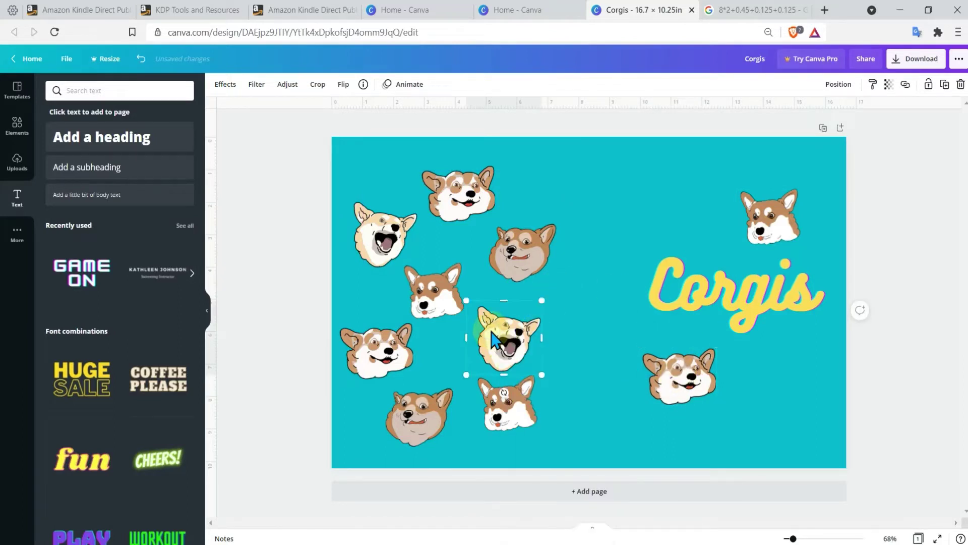
pyautogui.moveTo(497, 340); pyautogui.dragTo(644, 230)
pyautogui.rightClick(634, 226)
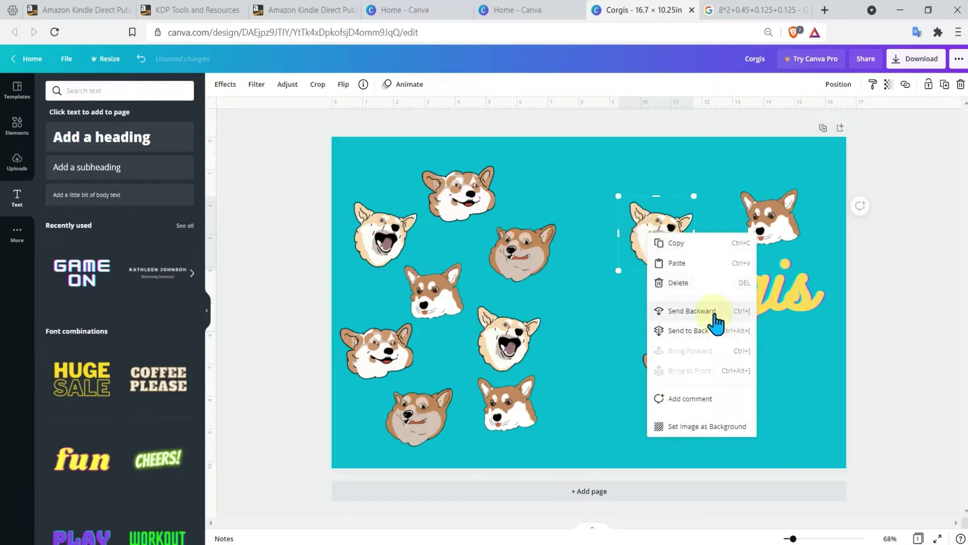
pyautogui.click(736, 316)
pyautogui.click(656, 233)
pyautogui.moveTo(785, 235); pyautogui.dragTo(790, 227)
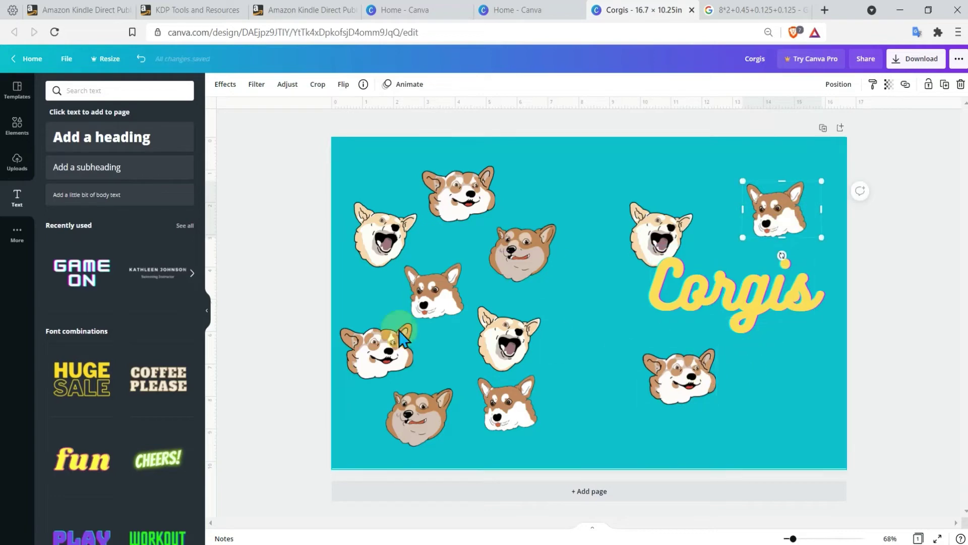
# Step: Copy the grey-cheeked head from the back cover and place the copy below the end of the front-cover heading
pyautogui.rightClick(444, 426)
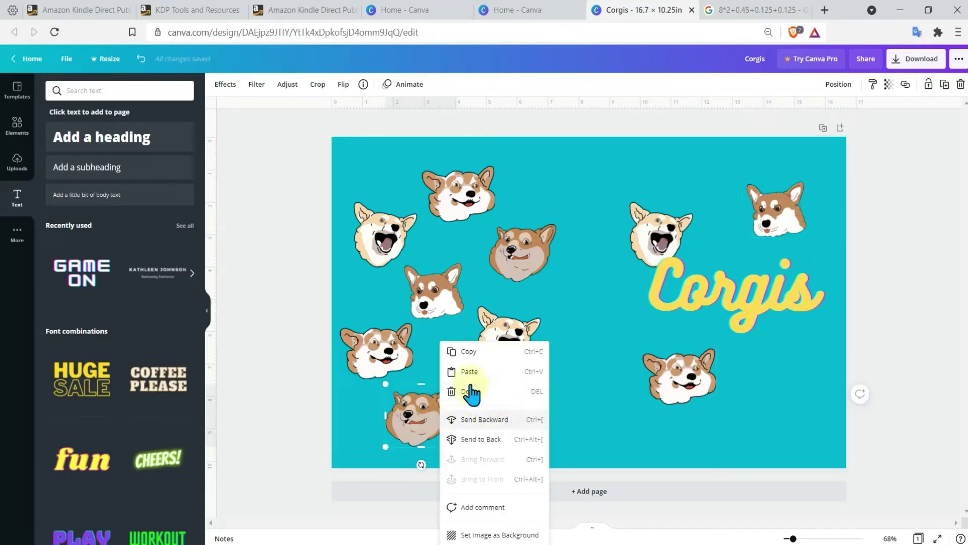
pyautogui.click(469, 352)
pyautogui.hotkey('ctrl', 'v')
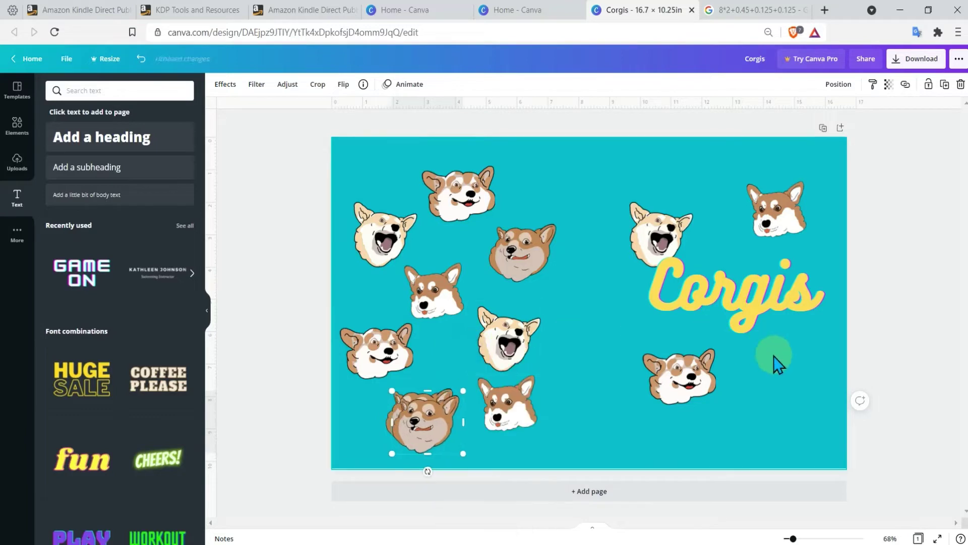
pyautogui.moveTo(454, 436); pyautogui.dragTo(801, 362)
# Step: Enlarge the Corgis heading to size 144 and recenter it between the front-cover heads
pyautogui.click(687, 283)
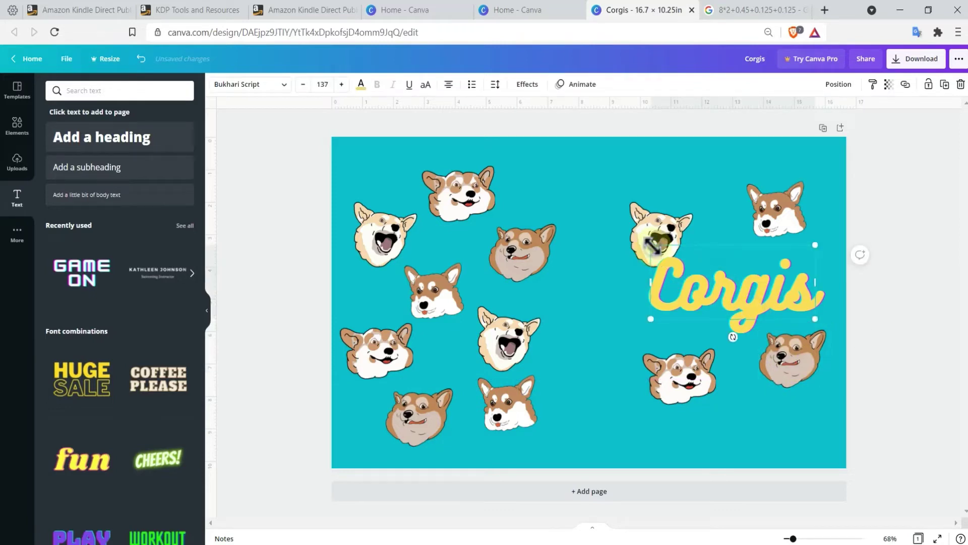
pyautogui.moveTo(652, 246); pyautogui.dragTo(646, 240)
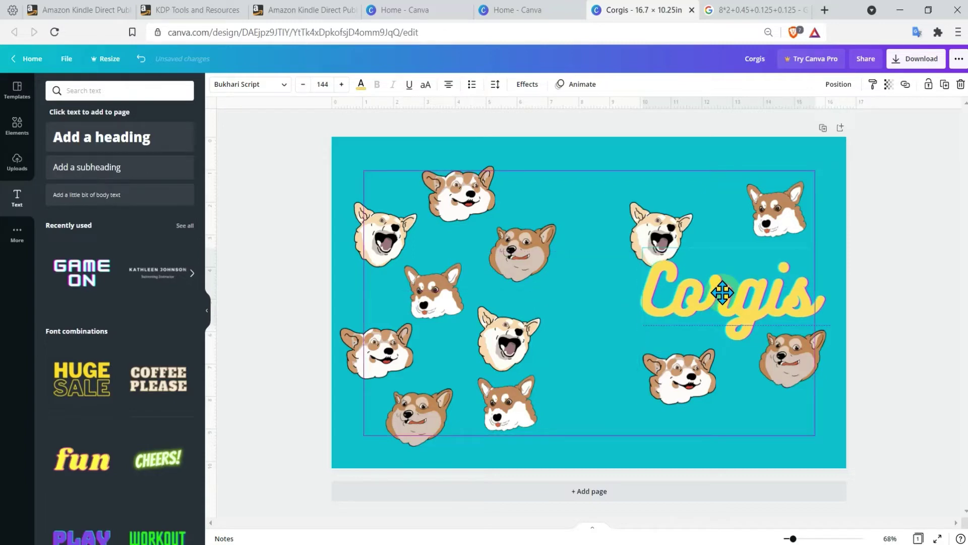
pyautogui.click(722, 293)
pyautogui.click(866, 282)
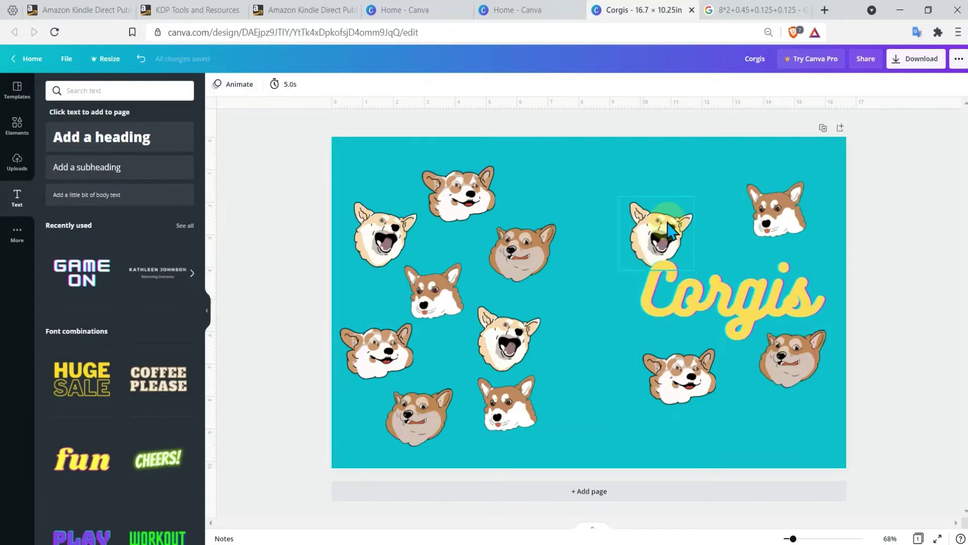
# Step: Raise the laughing and brown-and-white heads on the front cover so they sit clear above the heading
pyautogui.moveTo(669, 230); pyautogui.dragTo(674, 211)
pyautogui.moveTo(780, 214); pyautogui.dragTo(790, 230)
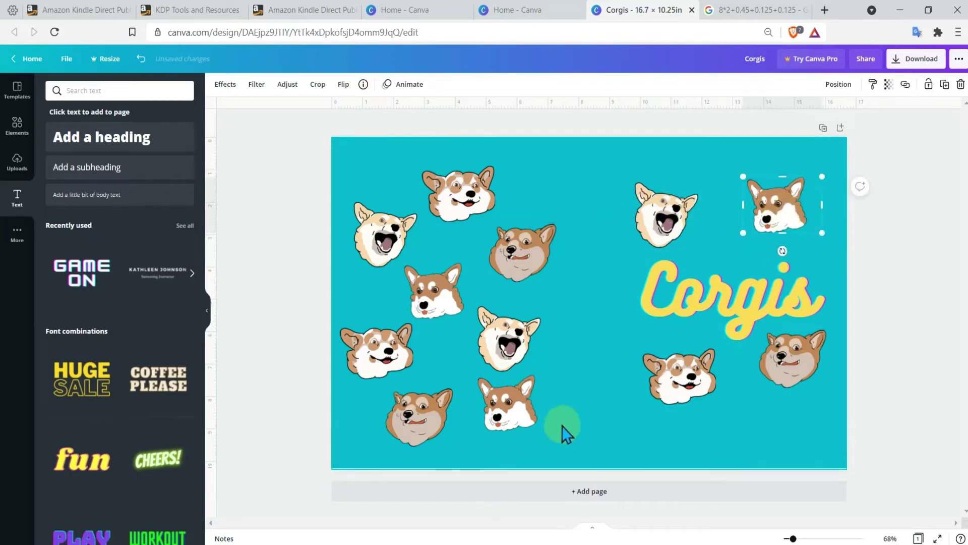
pyautogui.click(891, 399)
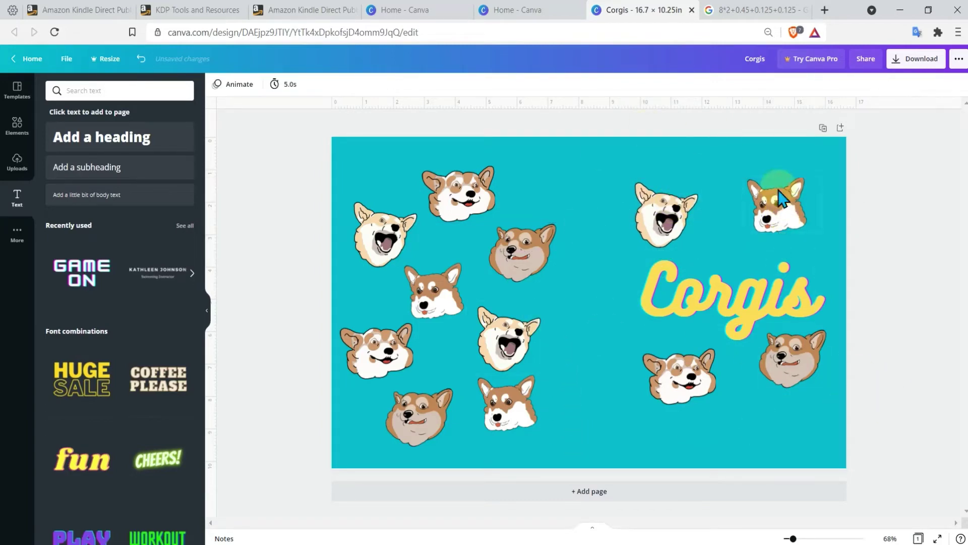
# Step: Download the cover design as a PDF Print file
pyautogui.click(931, 60)
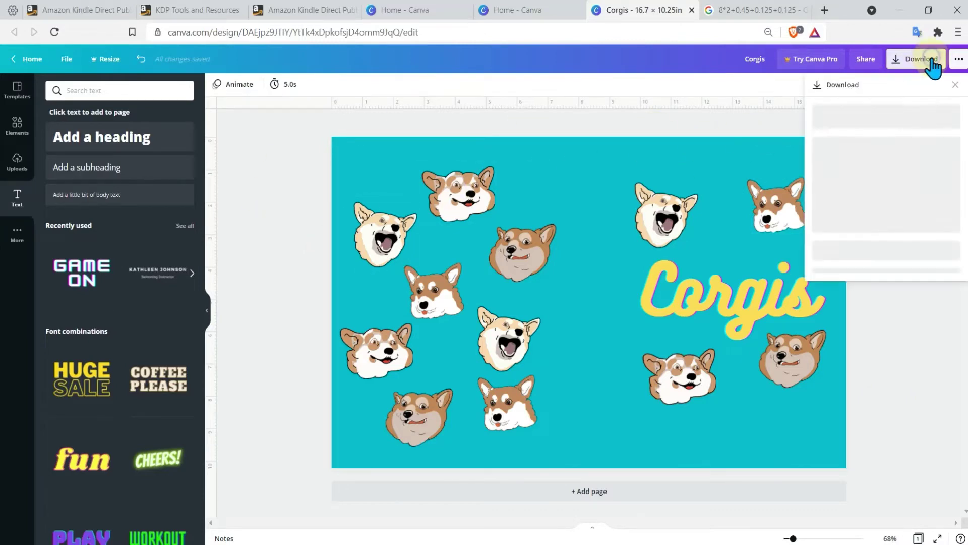
pyautogui.click(887, 133)
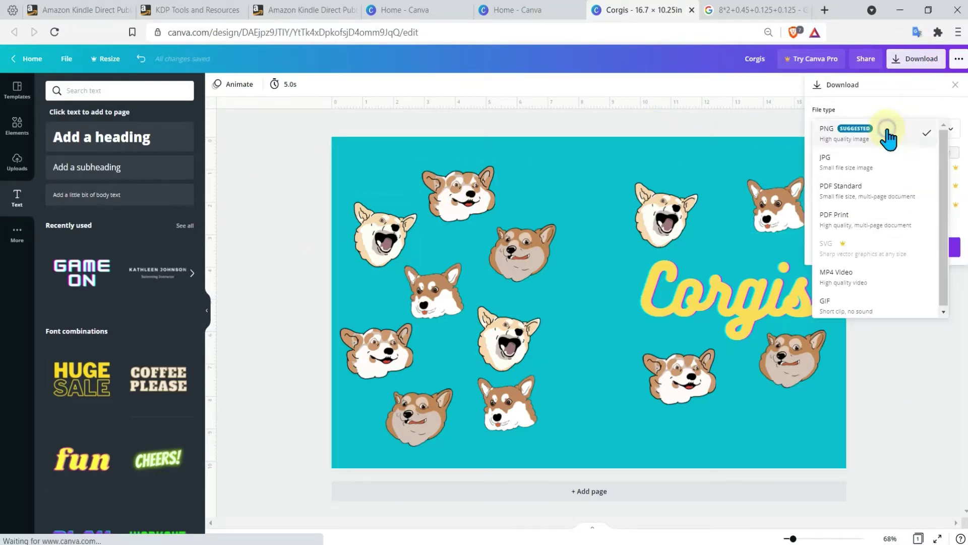
pyautogui.click(878, 222)
pyautogui.click(876, 191)
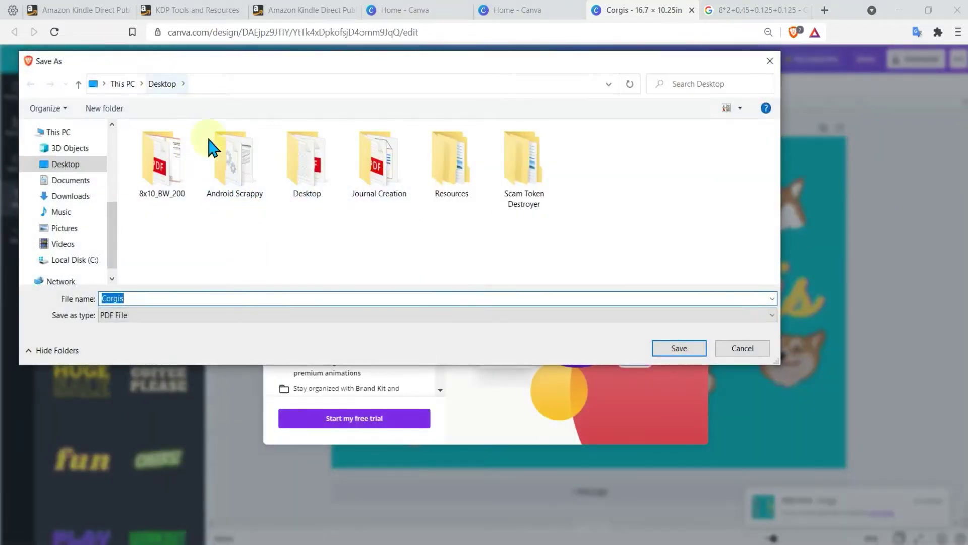
# Step: Create a folder named Journal 2 inside the Journal Creation folder on the Desktop
pyautogui.doubleClick(378, 161)
pyautogui.rightClick(267, 247)
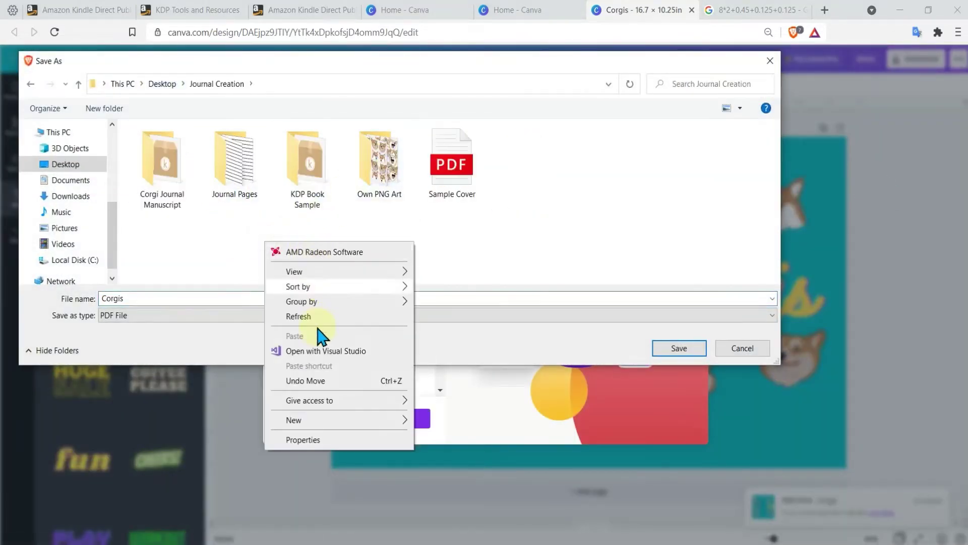
pyautogui.moveTo(305, 420)
pyautogui.click(452, 176)
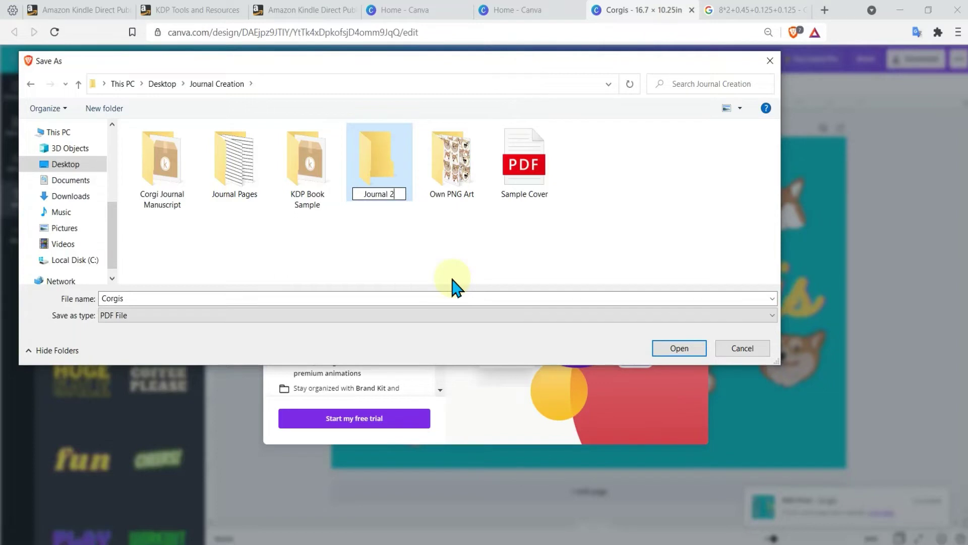
# Step: Save the cover PDF as Corgi 2 Cover in the Journal 2 folder and dismiss the download notice
pyautogui.doubleClick(373, 154)
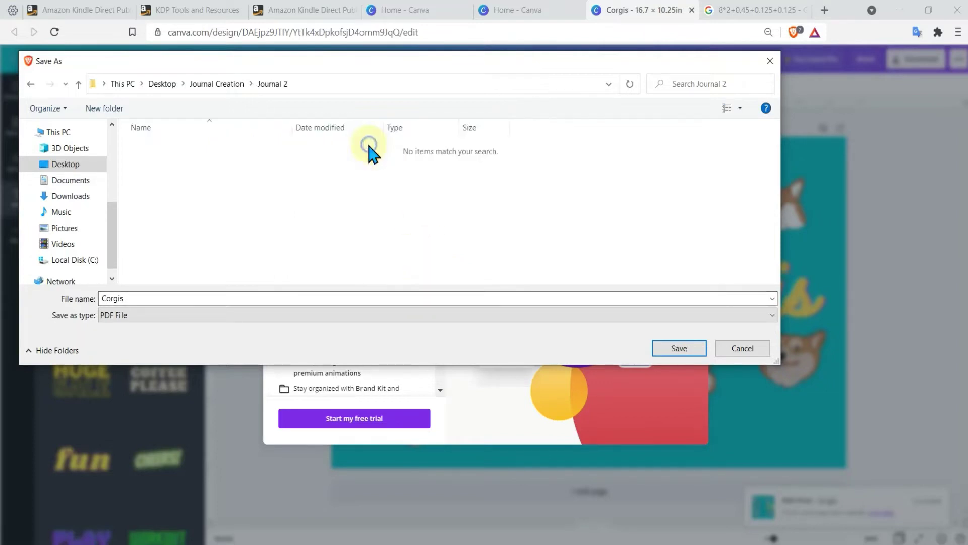
pyautogui.doubleClick(129, 300)
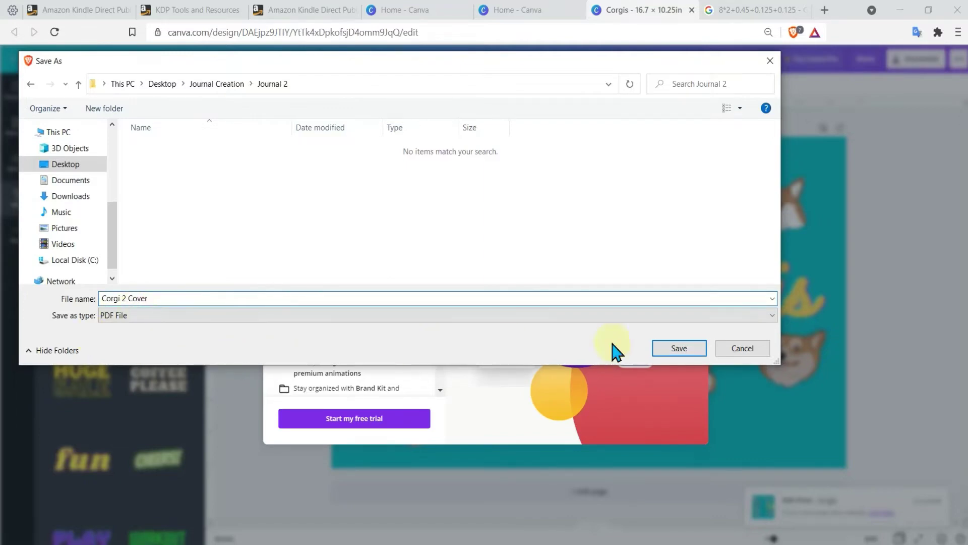
pyautogui.click(679, 348)
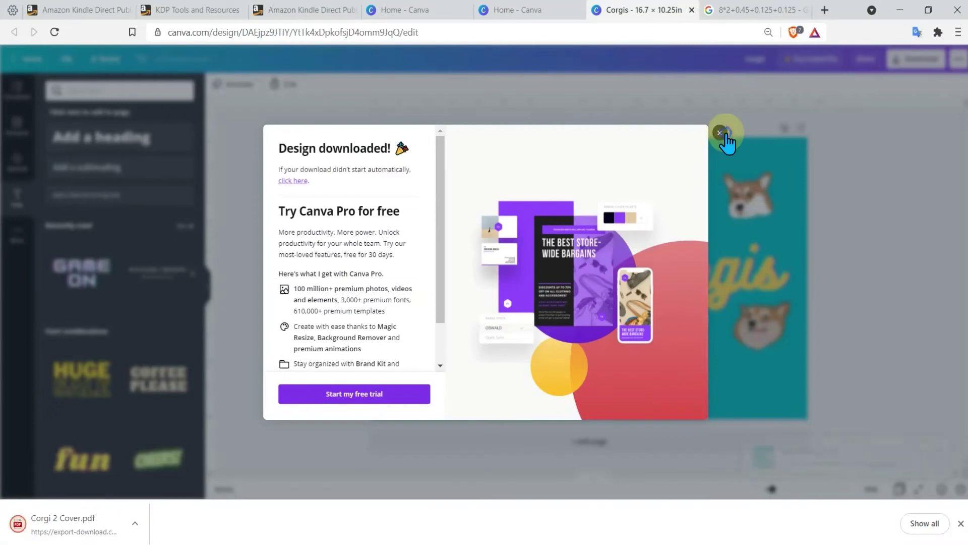
pyautogui.click(697, 136)
# Step: Open the Owner Page Sample design and copy its "This Journal belongs to" text block
pyautogui.click(28, 58)
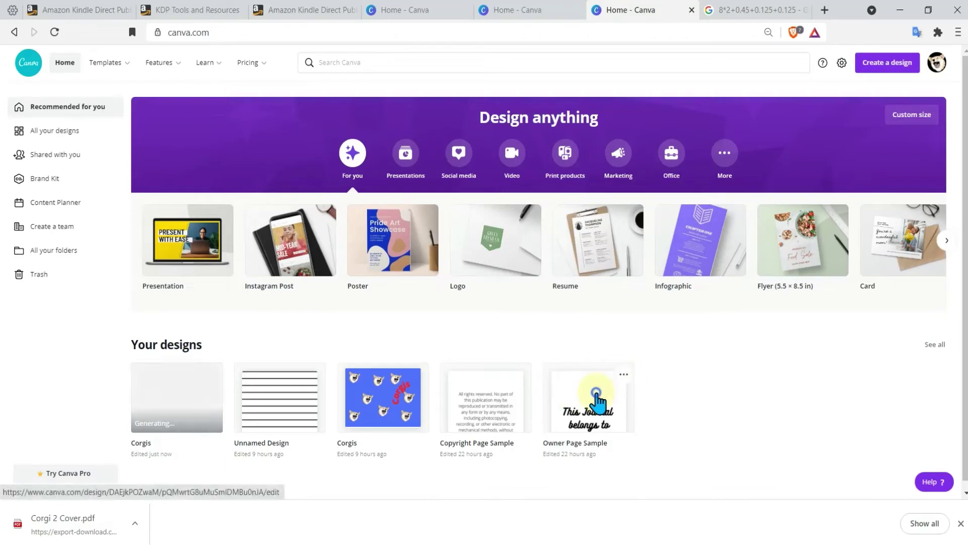
pyautogui.click(586, 391)
pyautogui.click(585, 263)
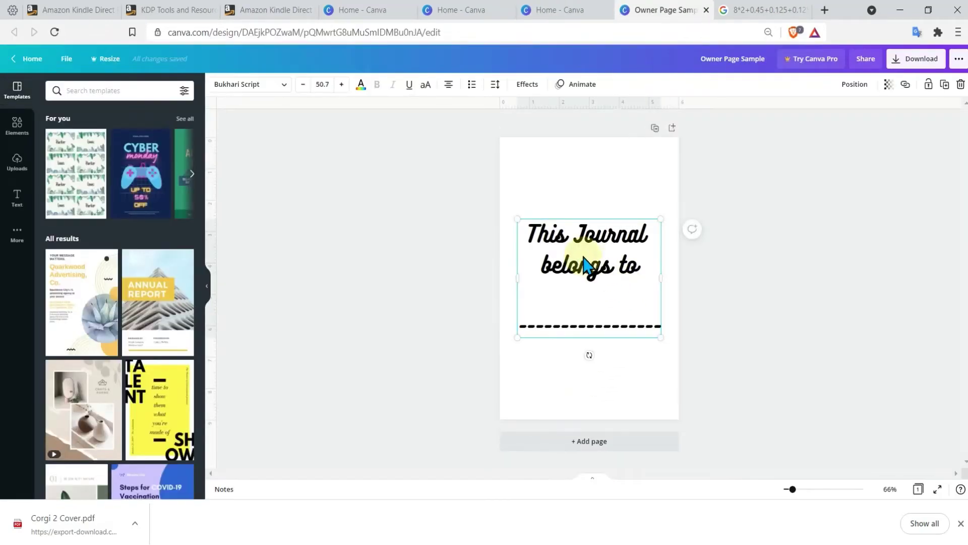
pyautogui.rightClick(558, 245)
pyautogui.click(588, 252)
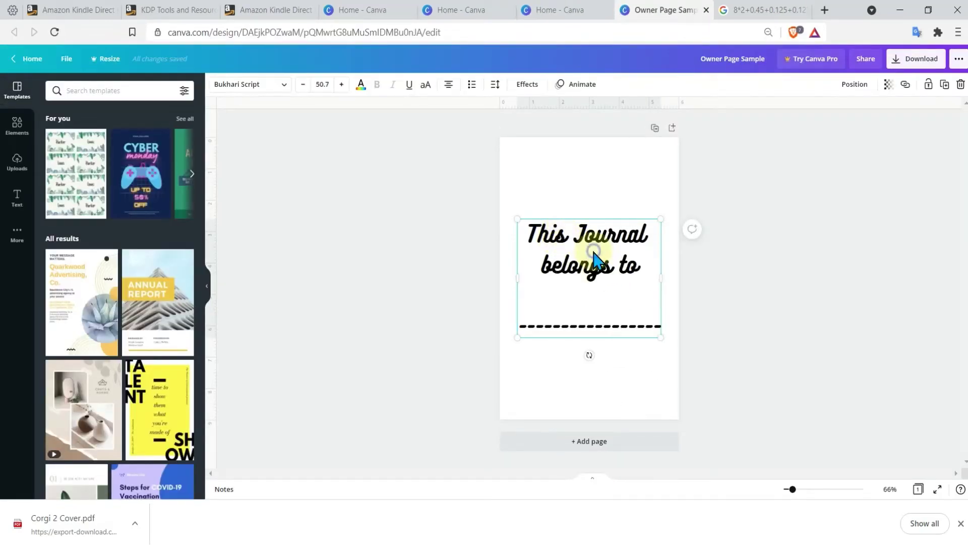
# Step: Create a new blank design with a custom size of 8 x 10 in
pyautogui.click(543, 10)
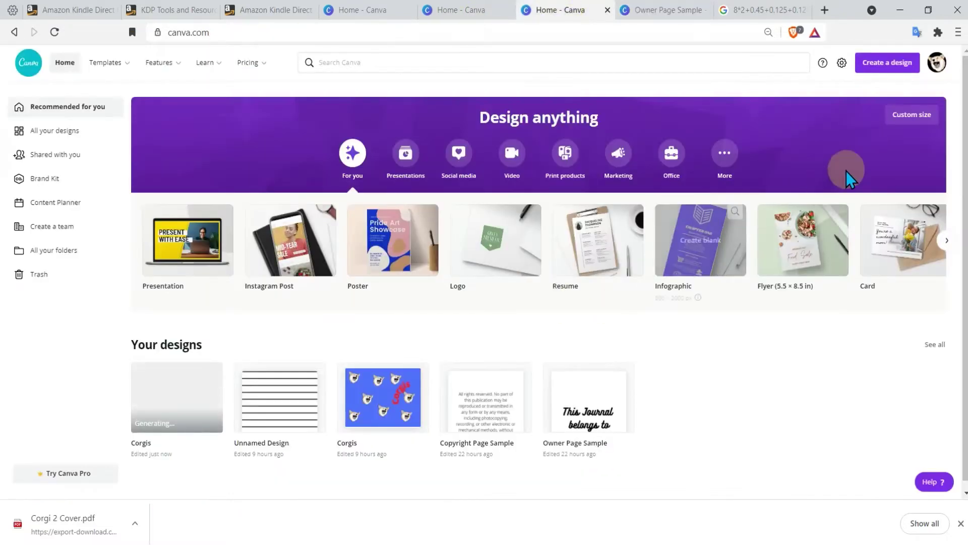
pyautogui.click(922, 115)
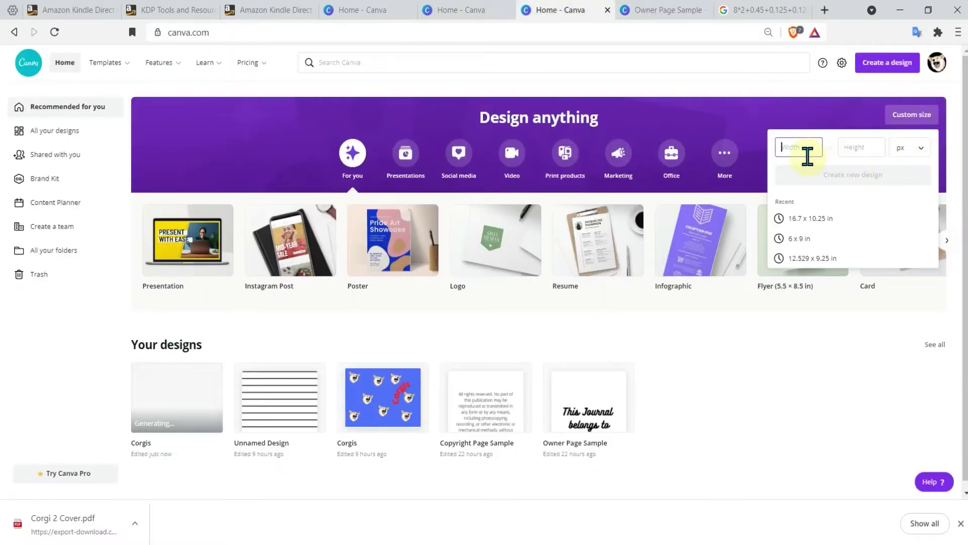
pyautogui.write('8')
pyautogui.click(873, 152)
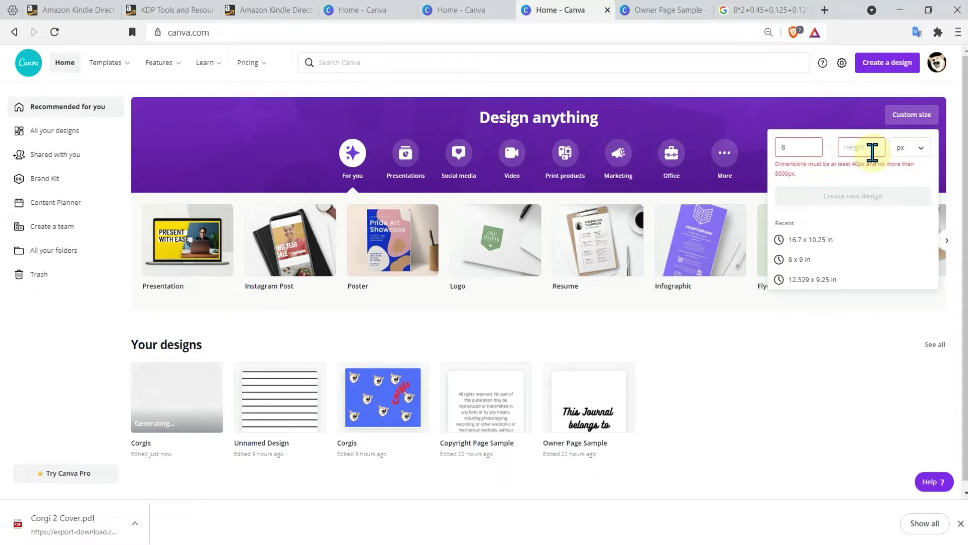
pyautogui.click(898, 163)
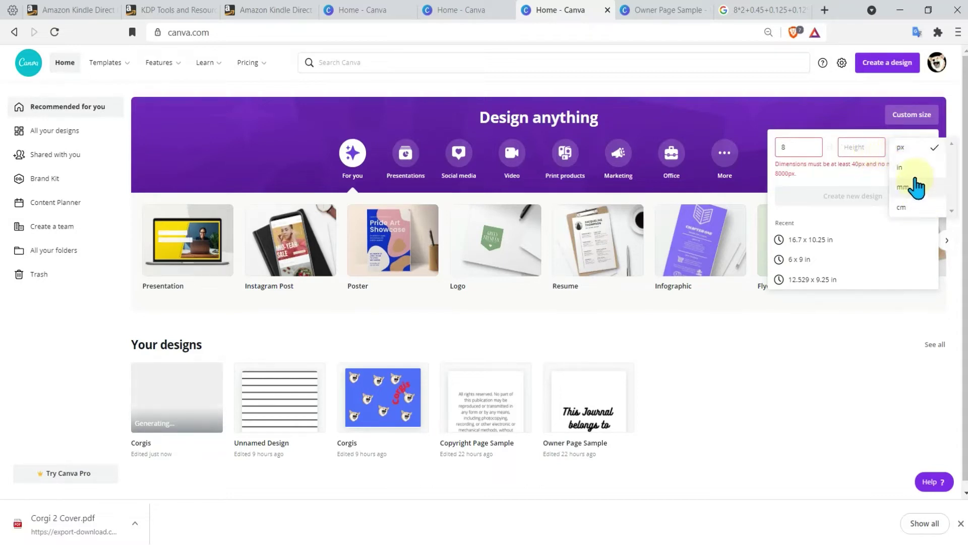
pyautogui.click(895, 168)
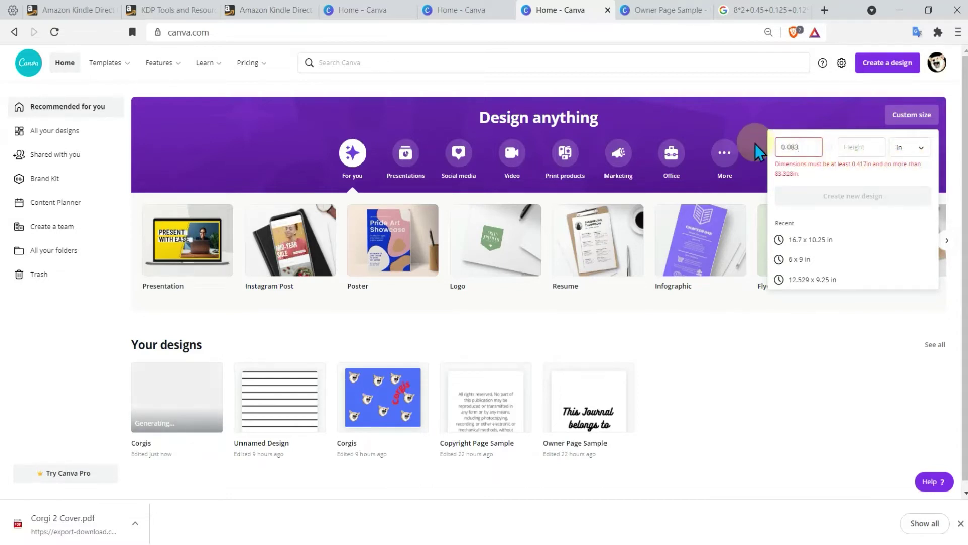
pyautogui.press('BackSpace')
pyautogui.press('BackSpace')
pyautogui.press('BackSpace')
pyautogui.press('BackSpace')
pyautogui.press('BackSpace')
pyautogui.write('8')
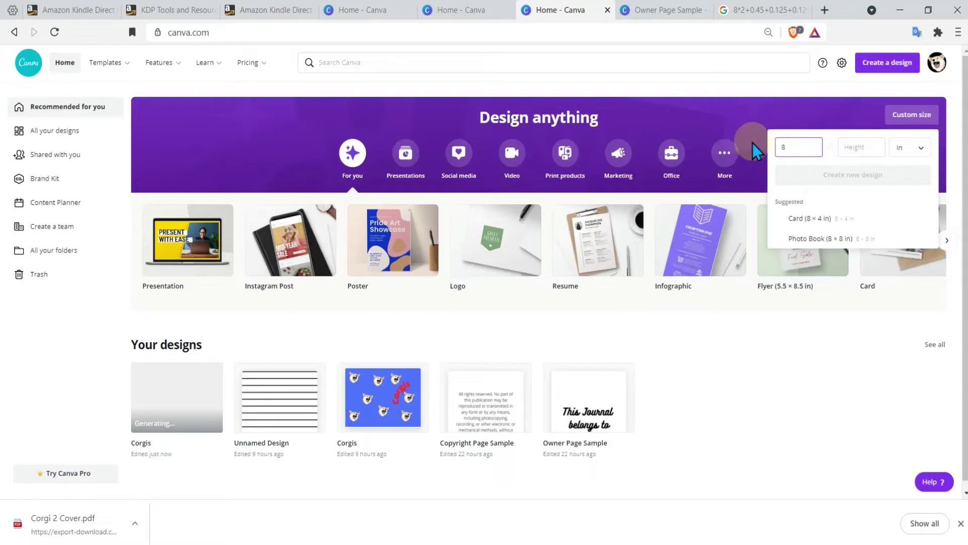
pyautogui.write('10')
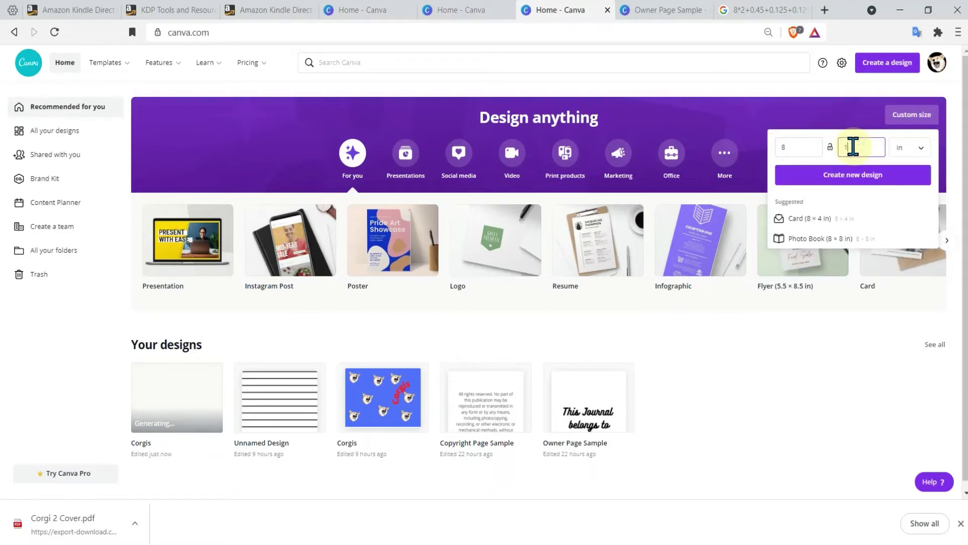
pyautogui.click(859, 181)
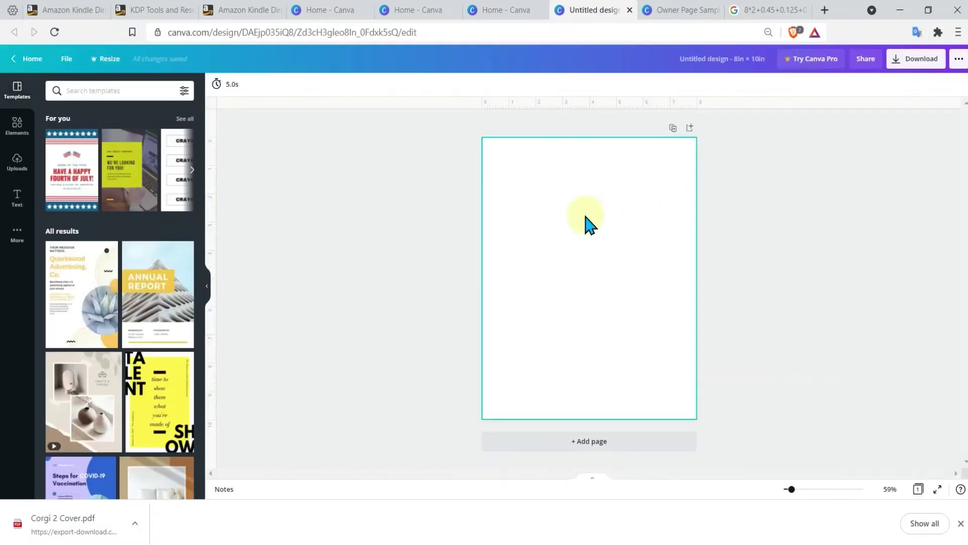
# Step: Paste the "This Journal belongs to" text onto the blank page, enlarge it to about size 63.7 and center it
pyautogui.click(552, 236)
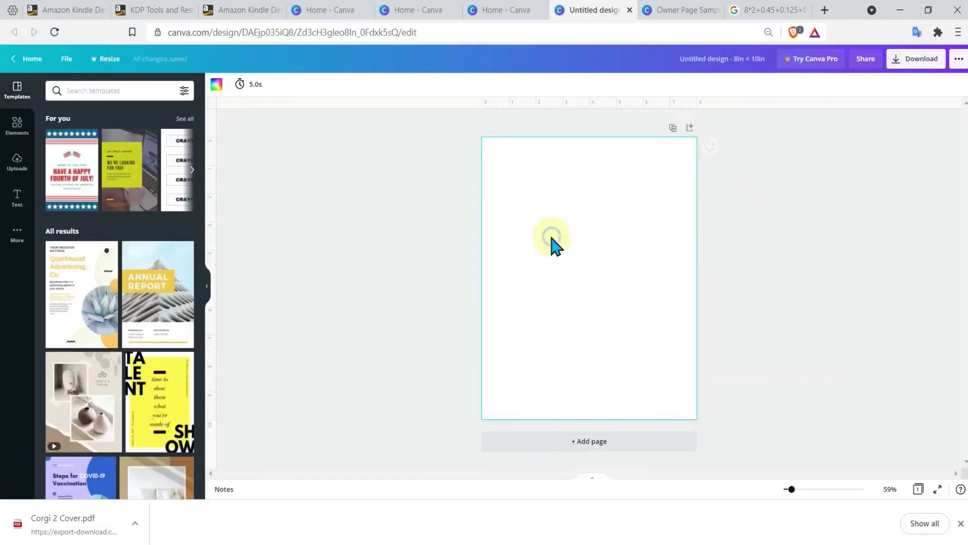
pyautogui.hotkey('ctrl', 'v')
pyautogui.moveTo(562, 262); pyautogui.dragTo(589, 240)
pyautogui.moveTo(651, 297); pyautogui.dragTo(673, 348)
pyautogui.moveTo(640, 272); pyautogui.dragTo(623, 291)
pyautogui.click(774, 263)
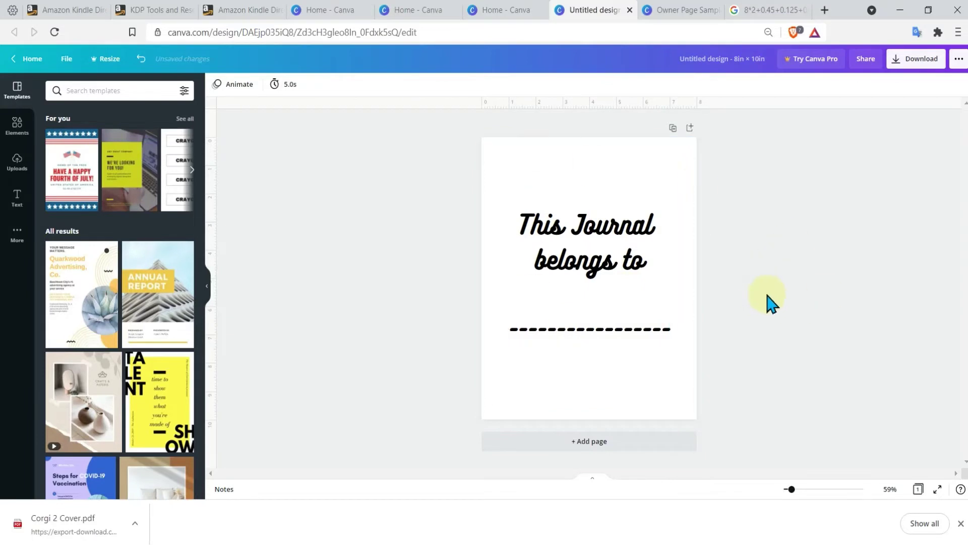
# Step: Download the owner page as a PNG named OwnerPage in the Journal 2 folder and dismiss the download notice
pyautogui.click(924, 59)
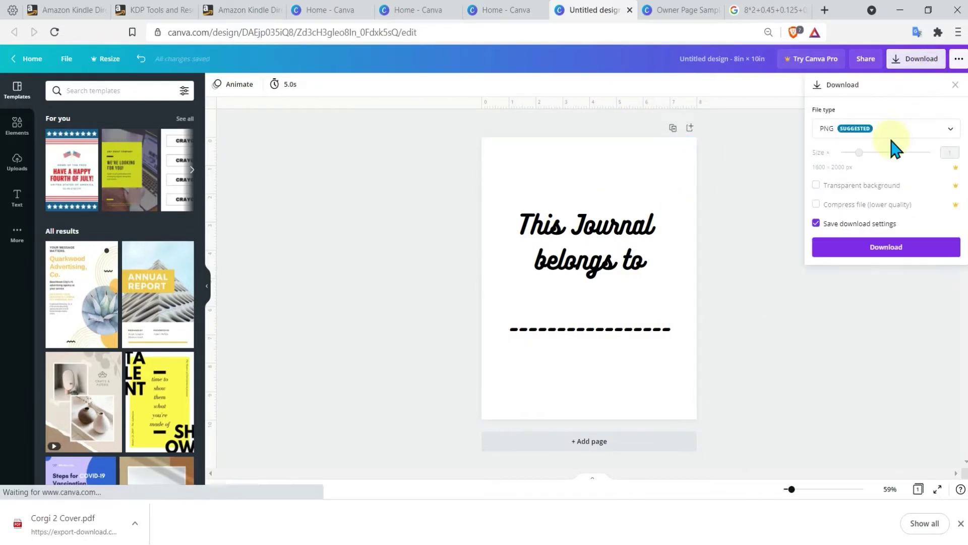
pyautogui.click(897, 255)
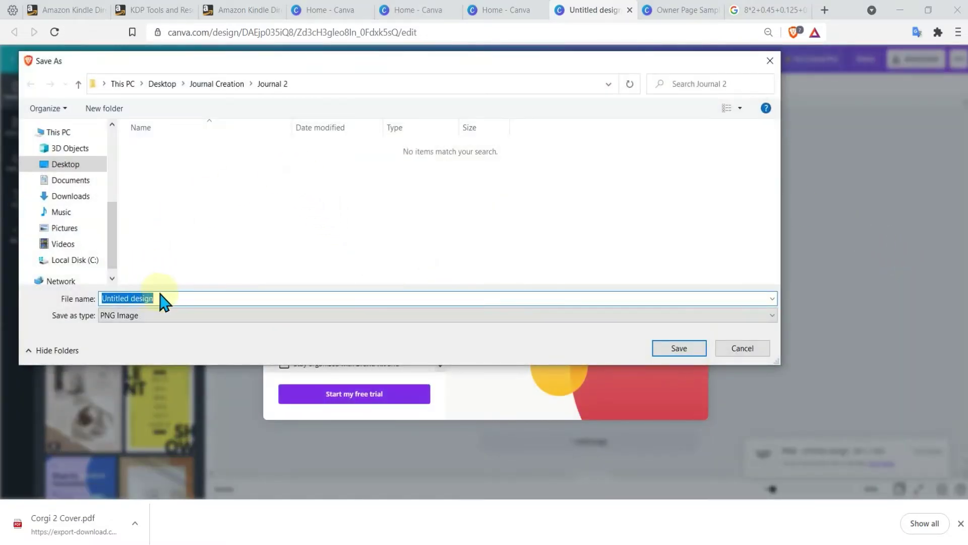
pyautogui.moveTo(167, 294); pyautogui.dragTo(34, 301)
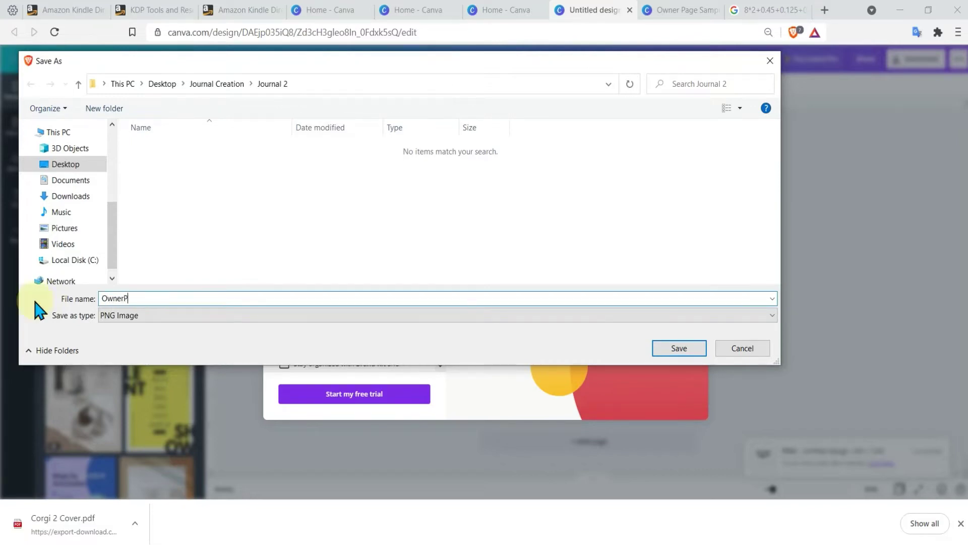
pyautogui.press('Return')
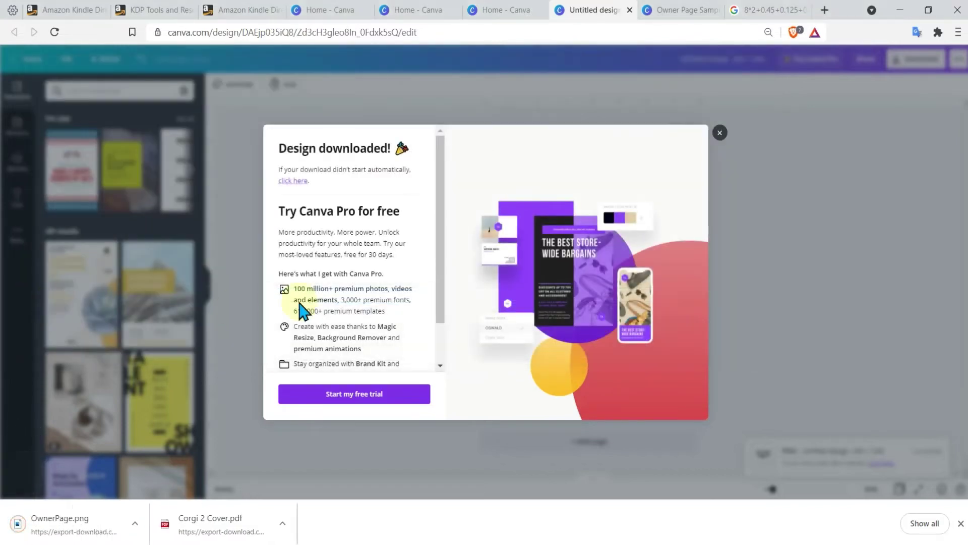
pyautogui.click(719, 133)
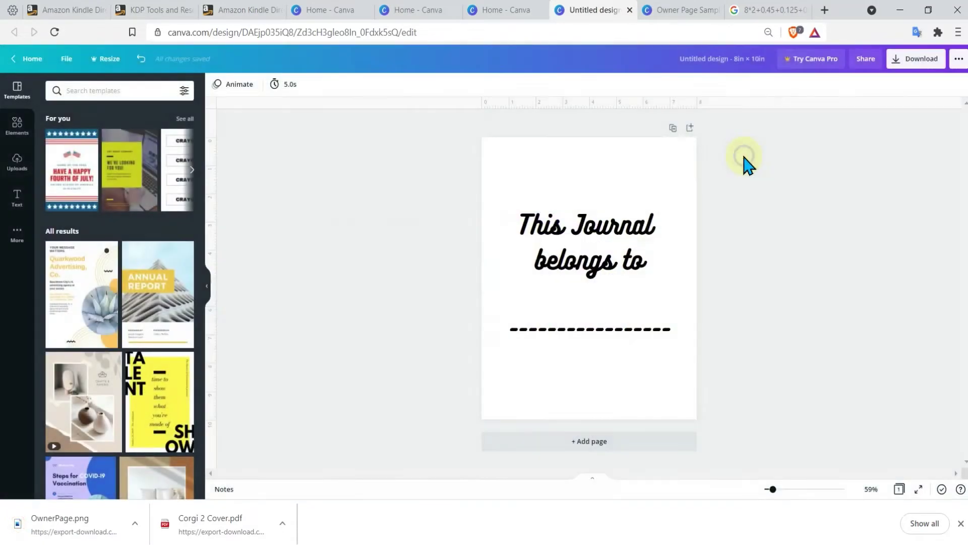
# Step: Open the Copyright Page Sample design and copy its "All rights reserved" paragraph
pyautogui.click(525, 11)
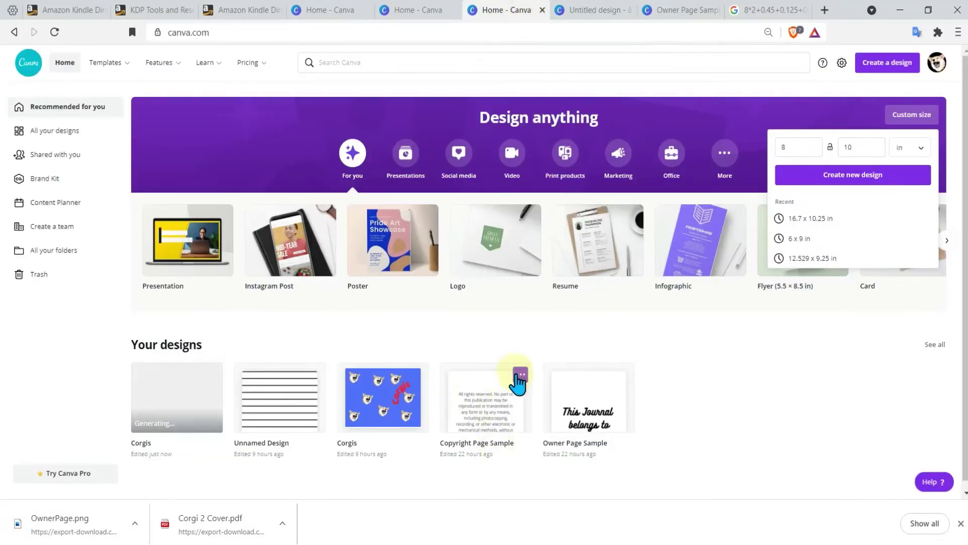
pyautogui.click(507, 391)
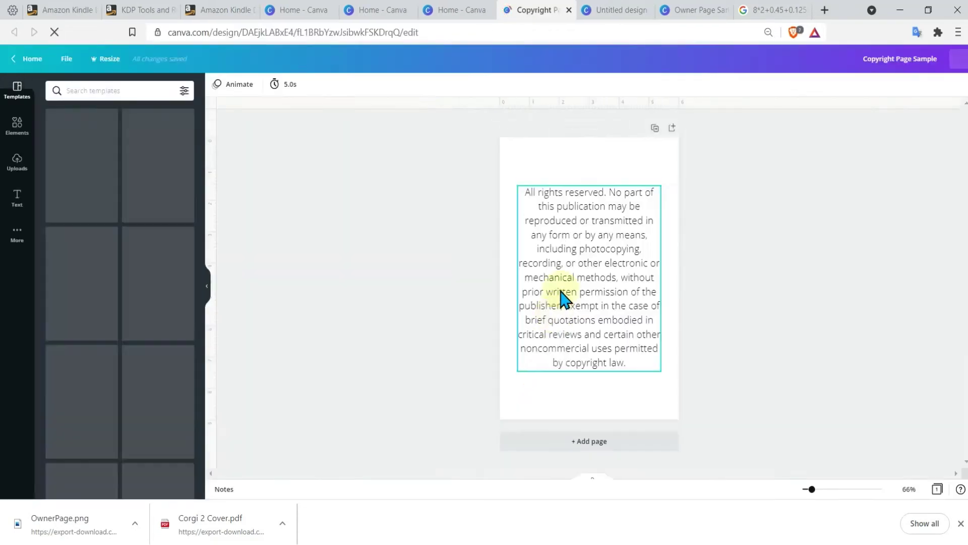
pyautogui.click(568, 291)
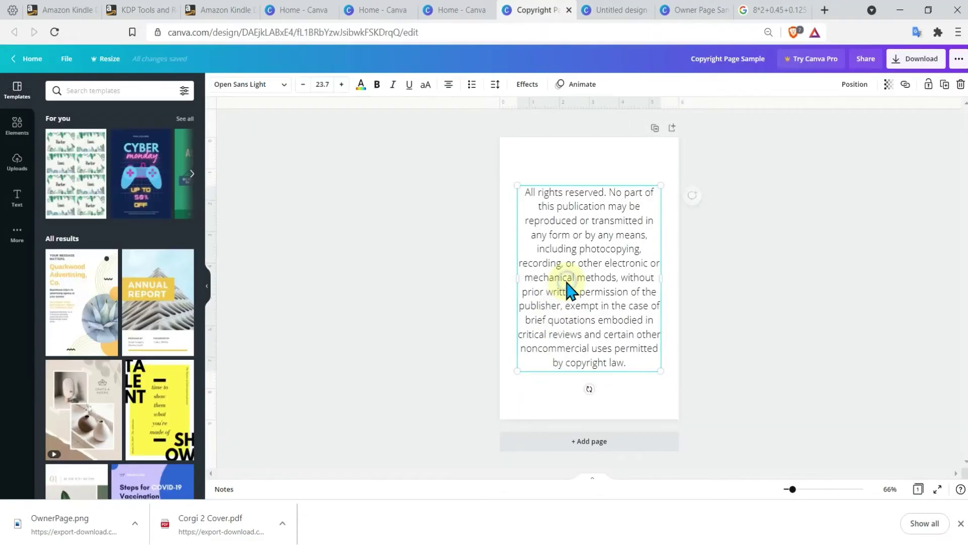
pyautogui.rightClick(581, 261)
pyautogui.click(513, 309)
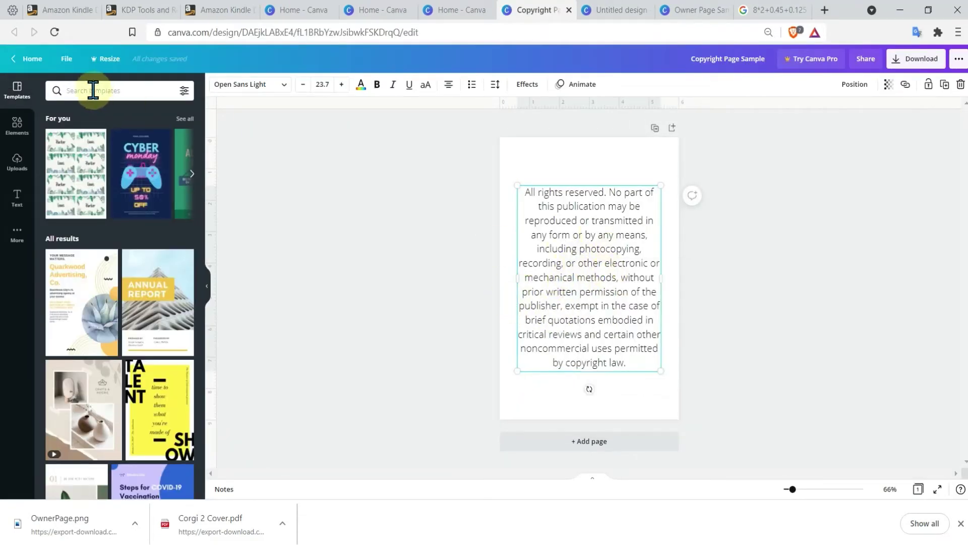
# Step: Reopen the 8 x 10 in owner page design and replace its text with the copied copyright paragraph
pyautogui.click(28, 59)
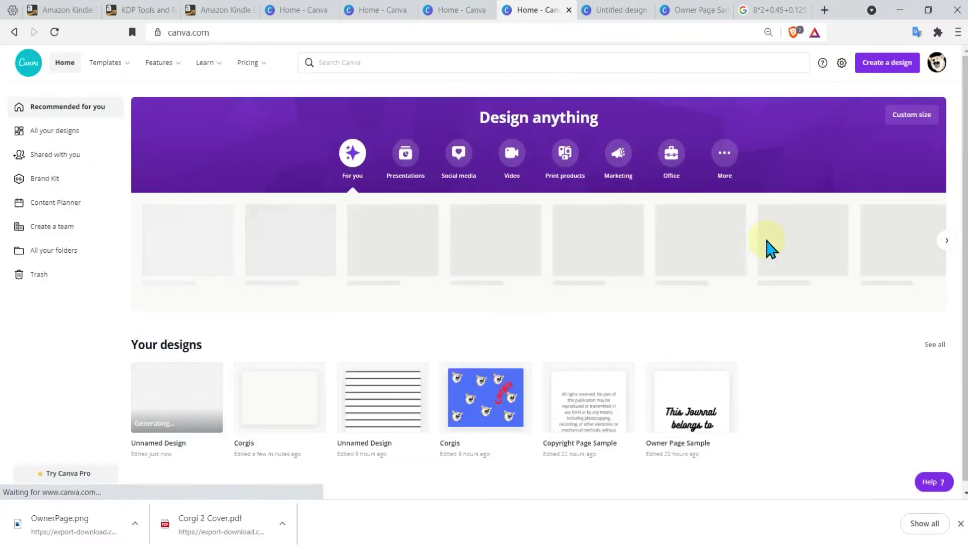
pyautogui.click(913, 116)
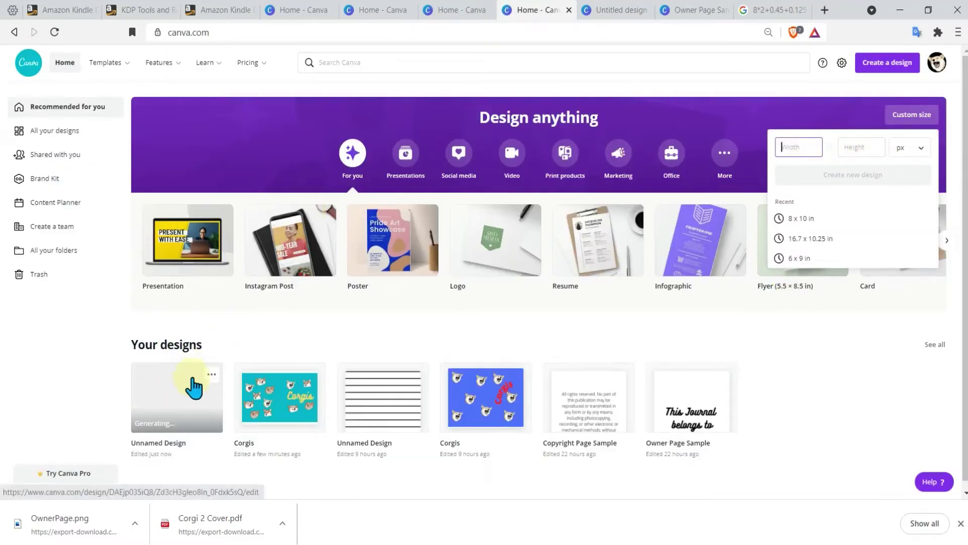
pyautogui.click(196, 401)
pyautogui.click(633, 224)
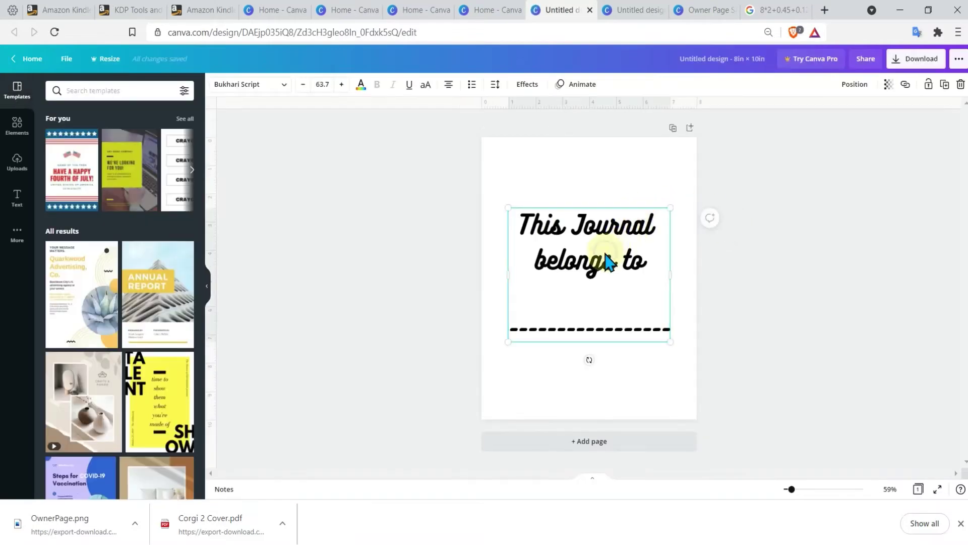
pyautogui.press('Delete')
pyautogui.hotkey('ctrl', 'v')
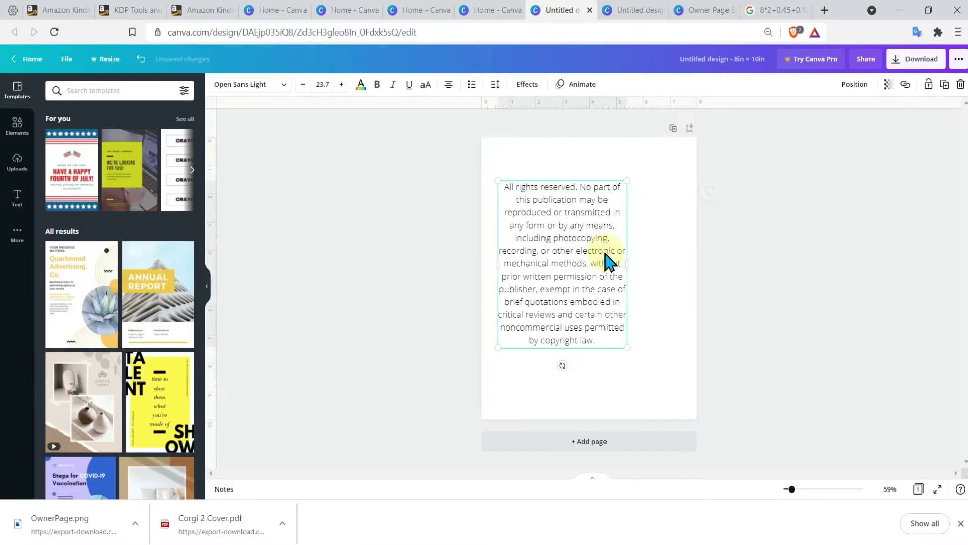
# Step: Enlarge the copyright paragraph slightly and center it on the 8 x 10 in page
pyautogui.moveTo(579, 268); pyautogui.dragTo(604, 264)
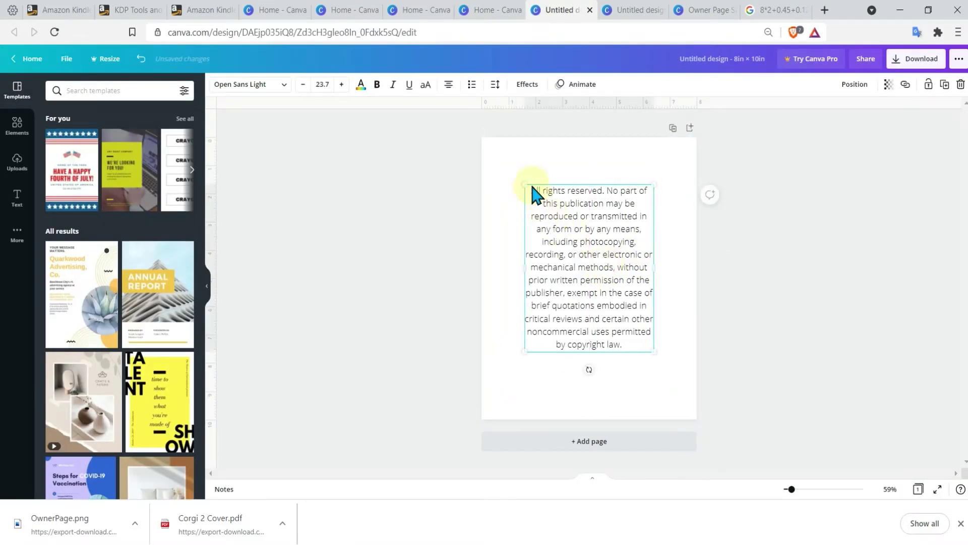
pyautogui.moveTo(523, 182); pyautogui.dragTo(513, 170)
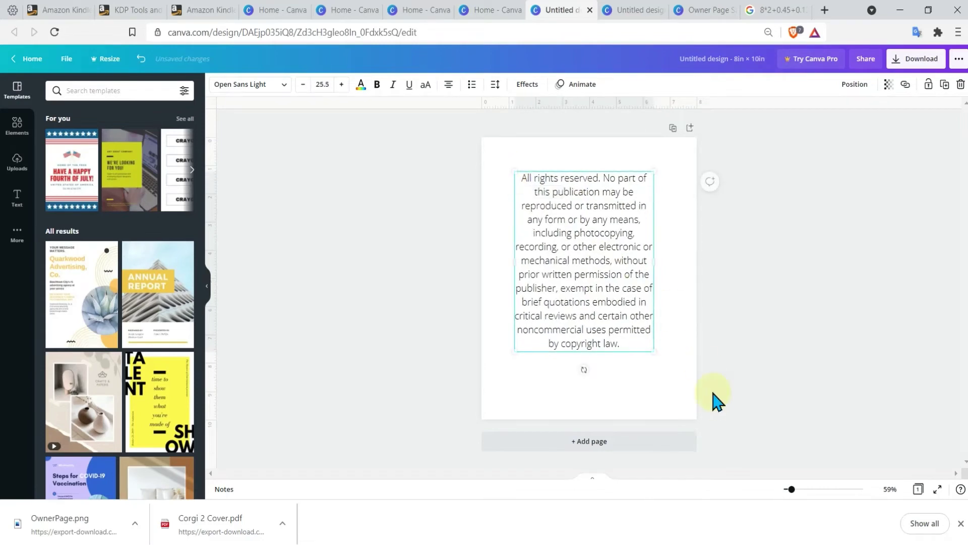
pyautogui.click(649, 363)
pyautogui.click(605, 324)
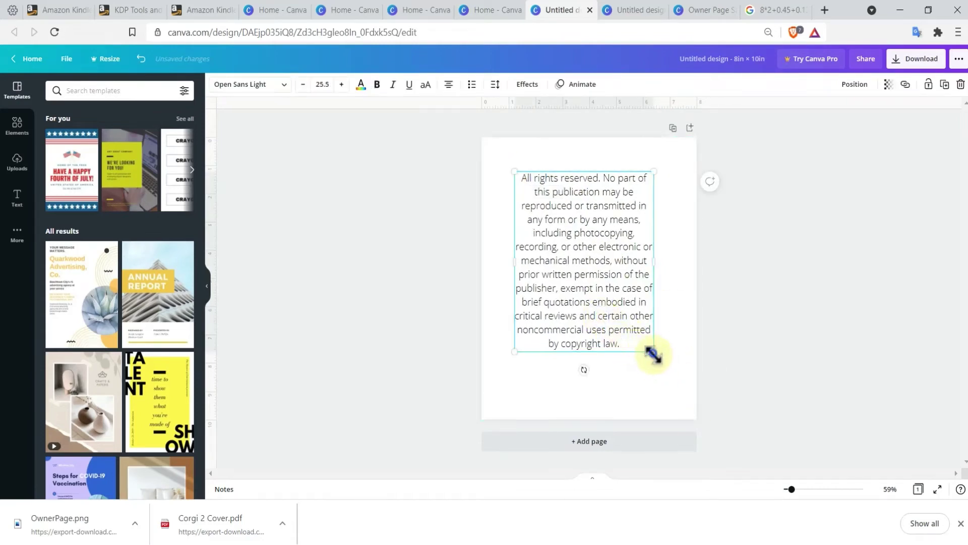
pyautogui.moveTo(652, 352); pyautogui.dragTo(661, 368)
pyautogui.moveTo(631, 296); pyautogui.dragTo(623, 297)
pyautogui.click(783, 290)
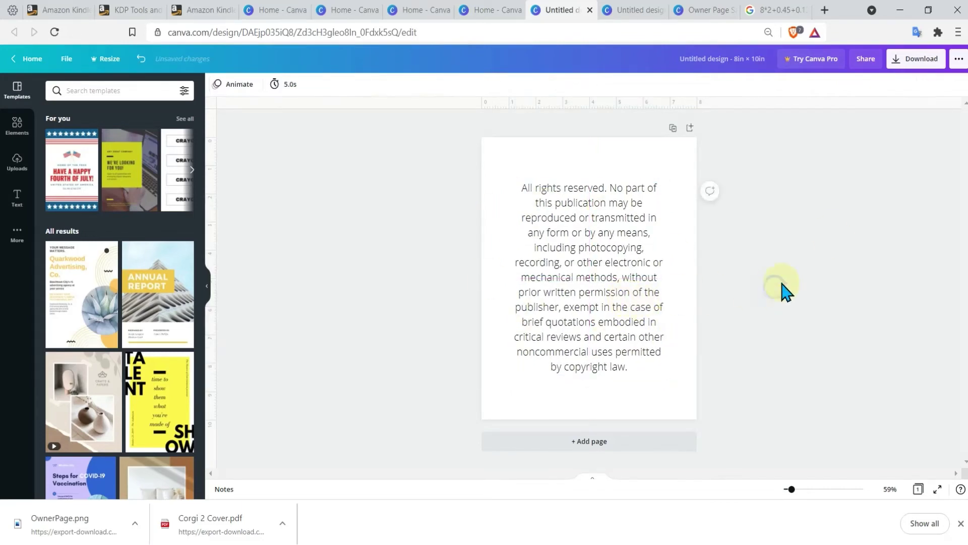
# Step: Download the copyright page as a PNG named CopyrightPage in the Journal 2 folder and dismiss the download notice
pyautogui.click(917, 59)
pyautogui.click(882, 245)
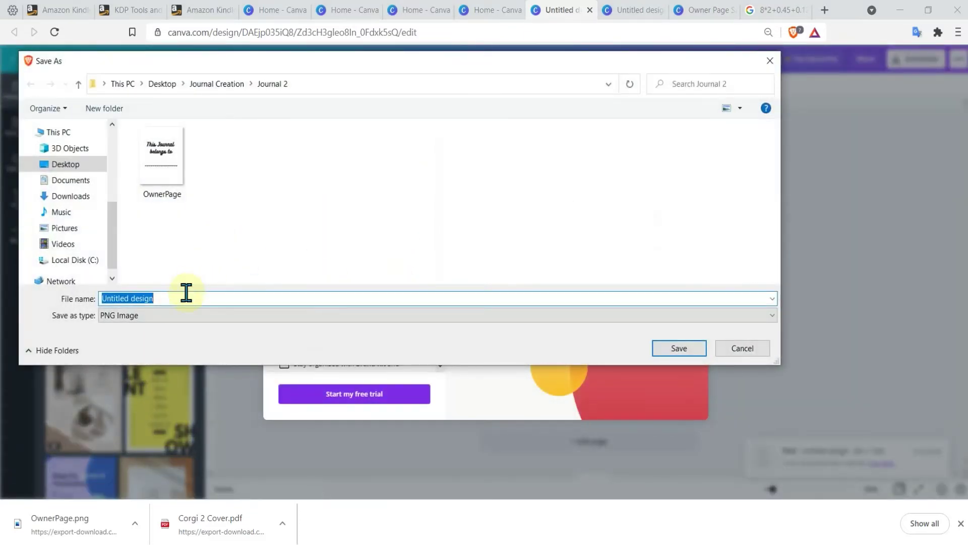
pyautogui.write('Copyright')
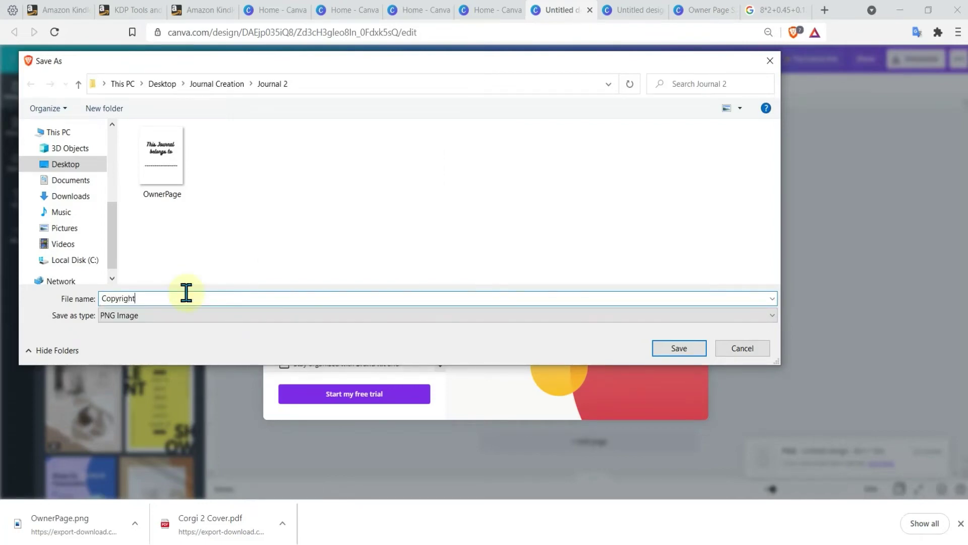
pyautogui.write('Page')
pyautogui.press('Return')
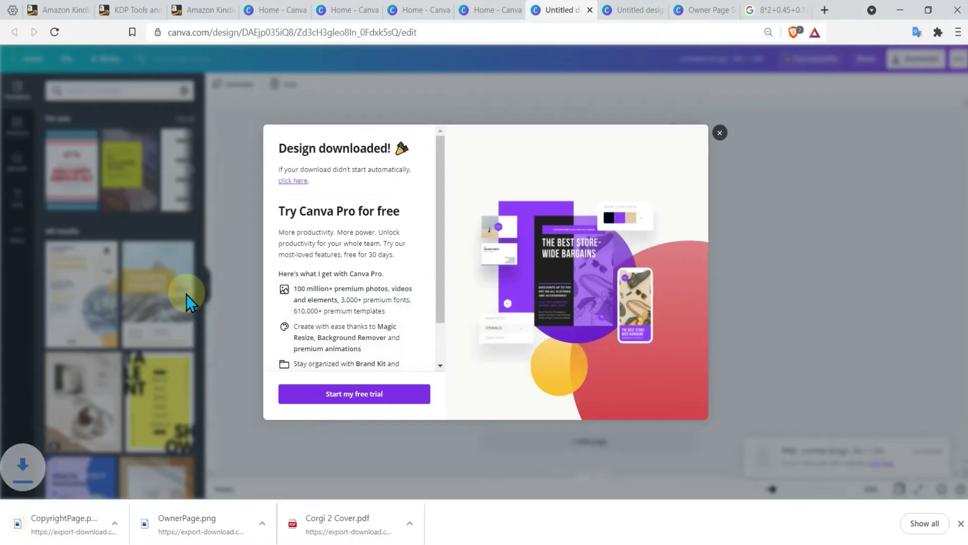
pyautogui.click(720, 134)
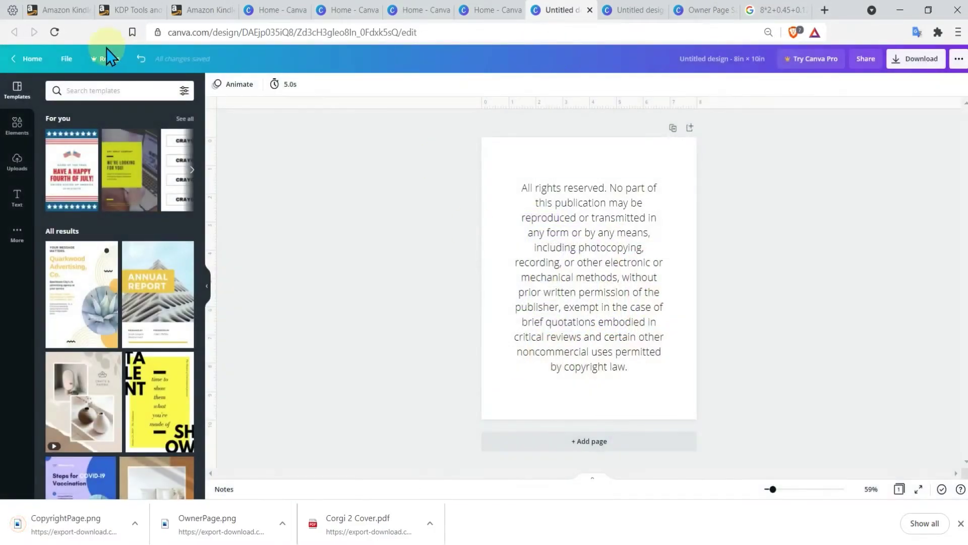
# Step: Reopen the 8 x 10 in design from the Canva home page and delete its copyright paragraph
pyautogui.click(20, 59)
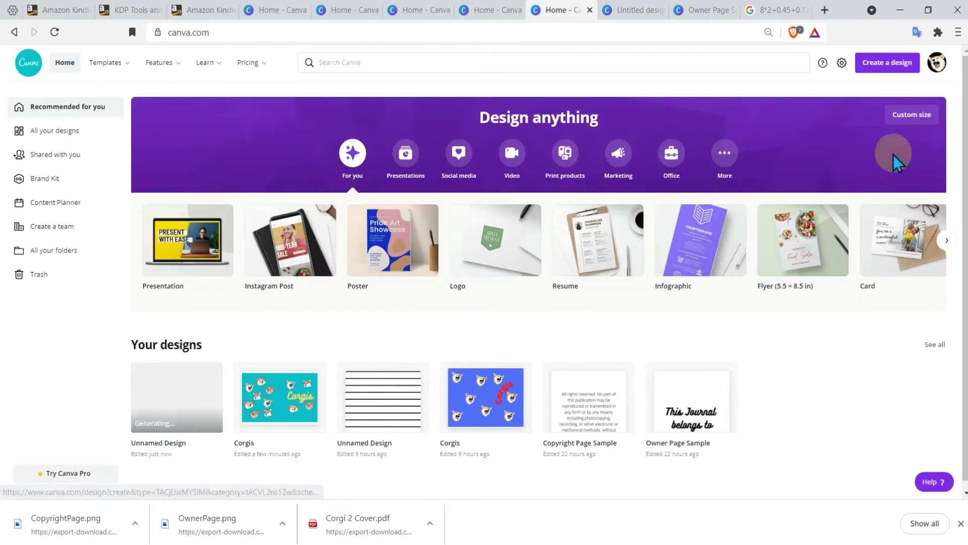
pyautogui.click(904, 114)
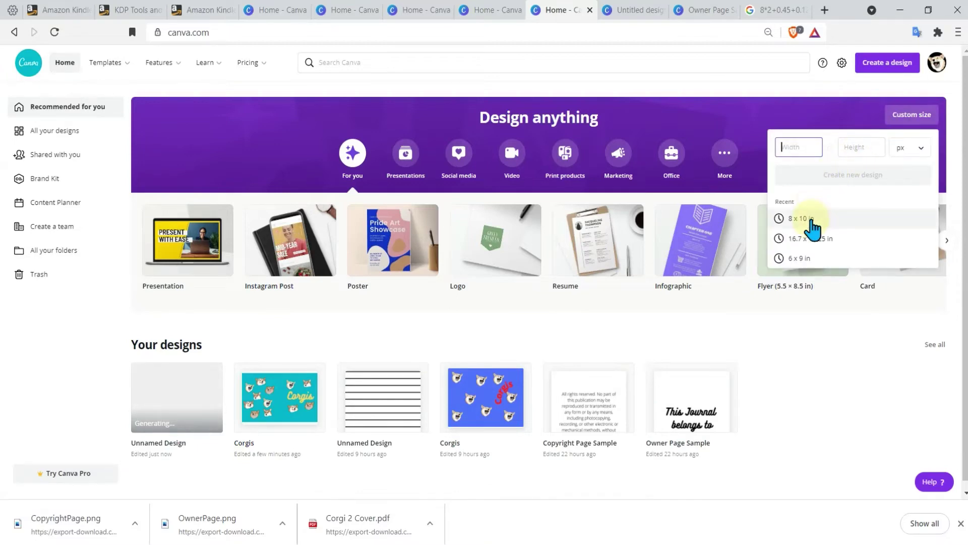
pyautogui.click(193, 382)
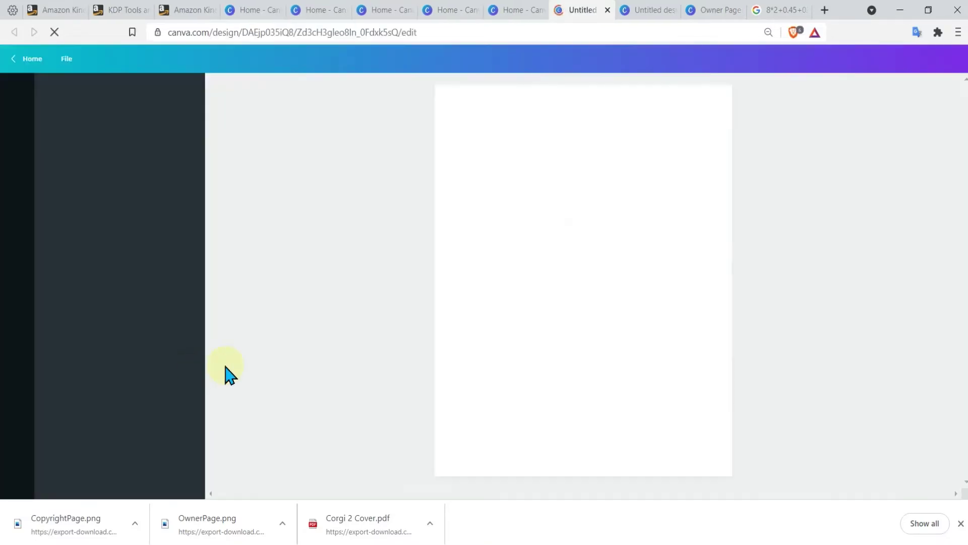
pyautogui.click(597, 249)
pyautogui.press('Delete')
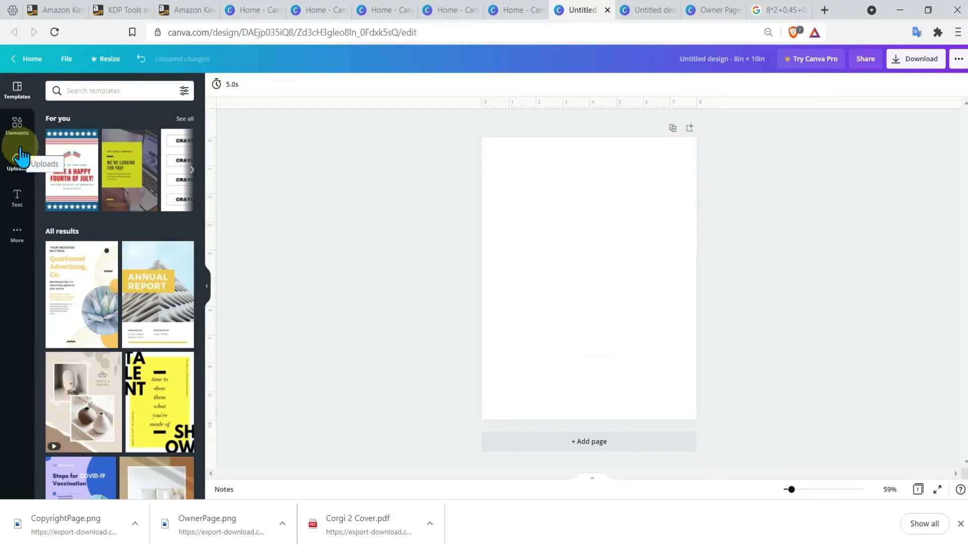
# Step: Add a plain line along the top edge of the blank page and stretch it across the full page width
pyautogui.click(17, 126)
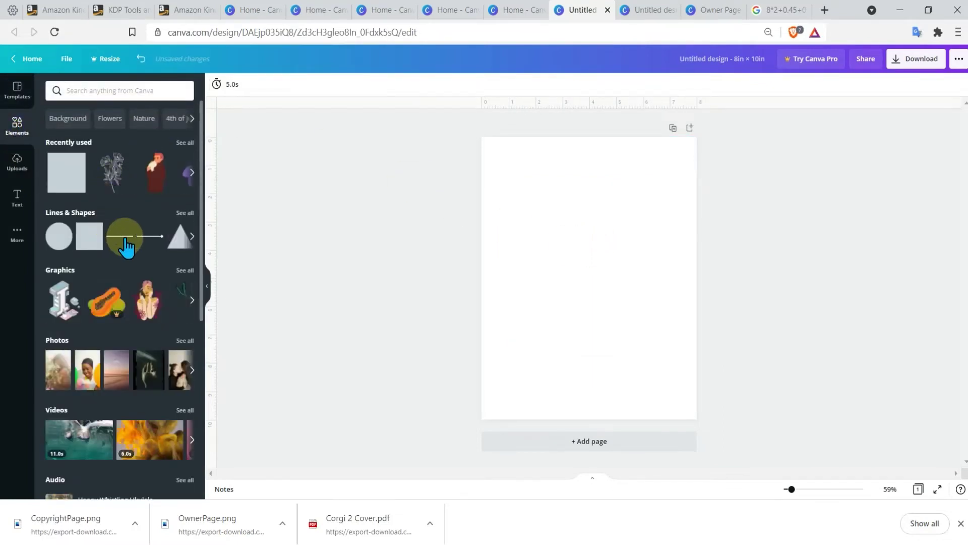
pyautogui.click(122, 236)
pyautogui.moveTo(604, 279); pyautogui.dragTo(579, 142)
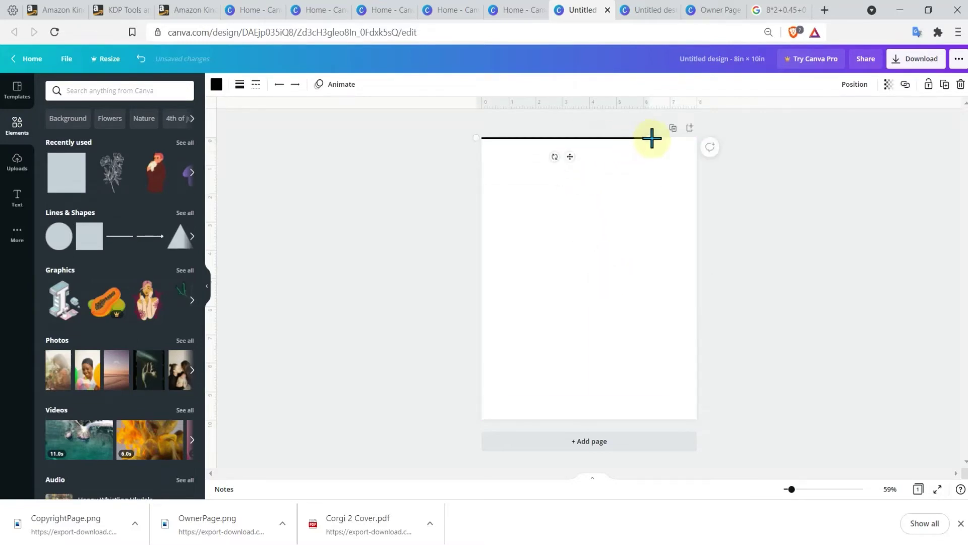
pyautogui.moveTo(649, 137); pyautogui.dragTo(696, 134)
pyautogui.moveTo(482, 137); pyautogui.dragTo(482, 138)
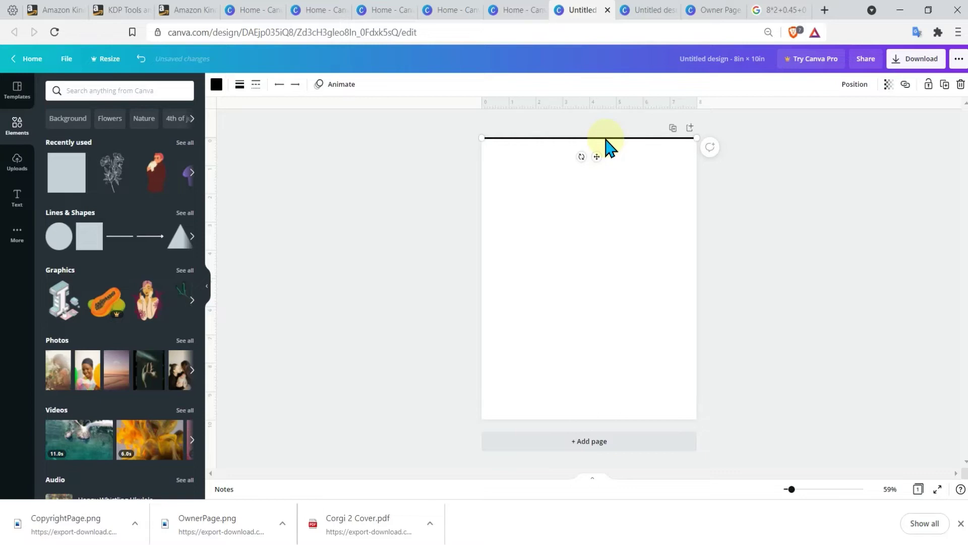
# Step: Duplicate the line 19 times and move the last copy to the bottom edge of the page
pyautogui.hotkey('ctrl', 'd')
pyautogui.hotkey('ctrl', 'd')
pyautogui.hotkey('ctrl', 'd')
pyautogui.hotkey('ctrl', 'd')
pyautogui.hotkey('ctrl', 'd')
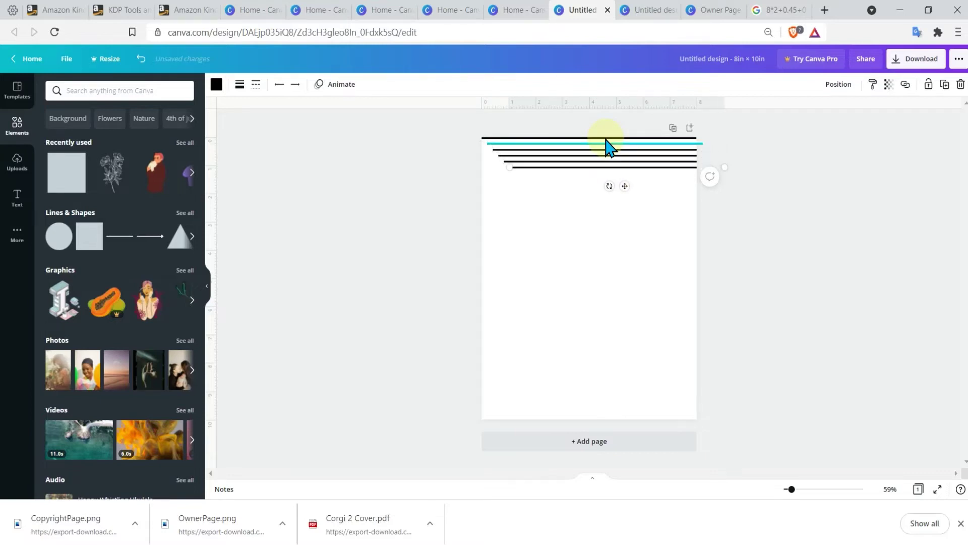
pyautogui.hotkey('ctrl', 'd')
pyautogui.hotkey('ctrl', 'd')
pyautogui.hotkey('ctrl', 'd')
pyautogui.hotkey('ctrl', 'd')
pyautogui.hotkey('ctrl', 'd')
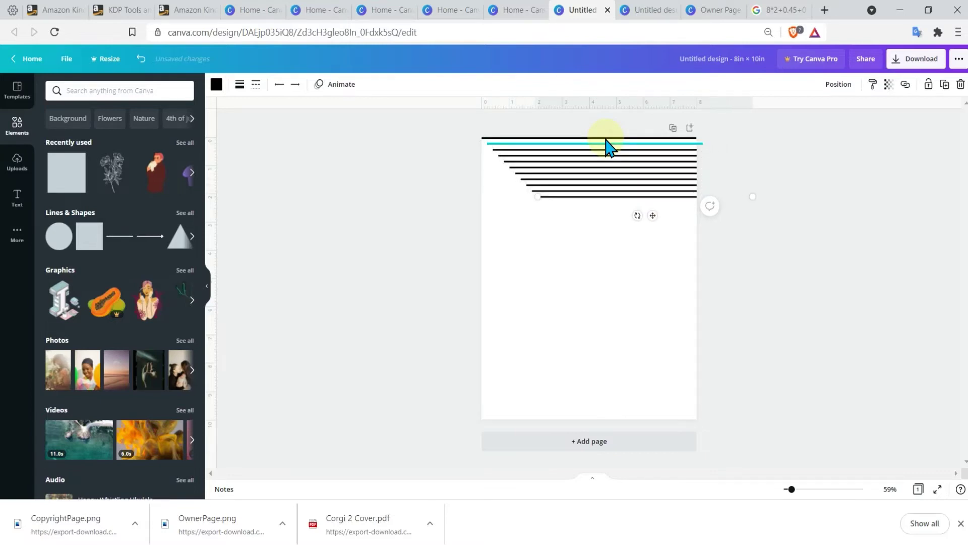
pyautogui.hotkey('ctrl', 'd')
pyautogui.hotkey('ctrl', 'd')
pyautogui.hotkey('ctrl', 'd')
pyautogui.hotkey('ctrl', 'd')
pyautogui.hotkey('ctrl', 'd')
pyautogui.hotkey('ctrl', 'd')
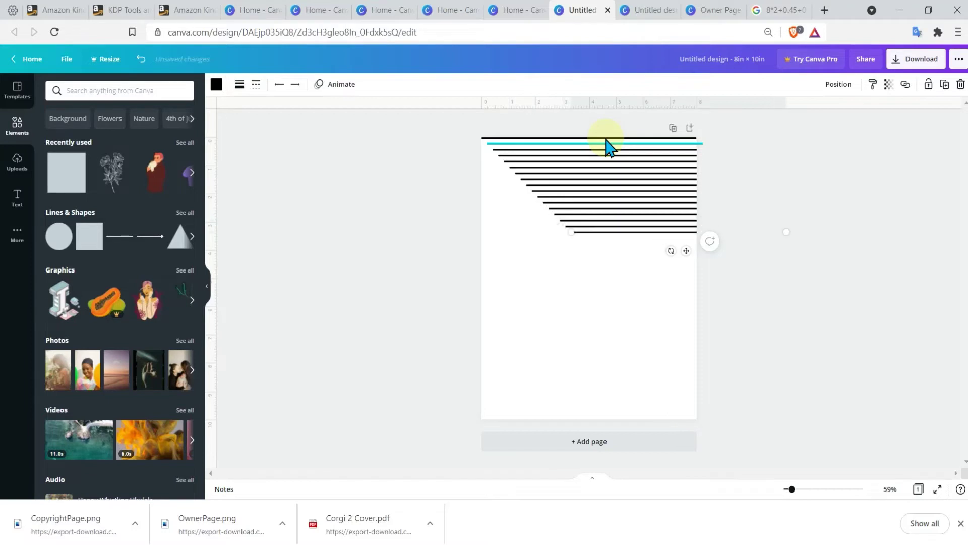
pyautogui.hotkey('ctrl', 'd')
pyautogui.hotkey('ctrl', 'd')
pyautogui.hotkey('ctrl', 'd')
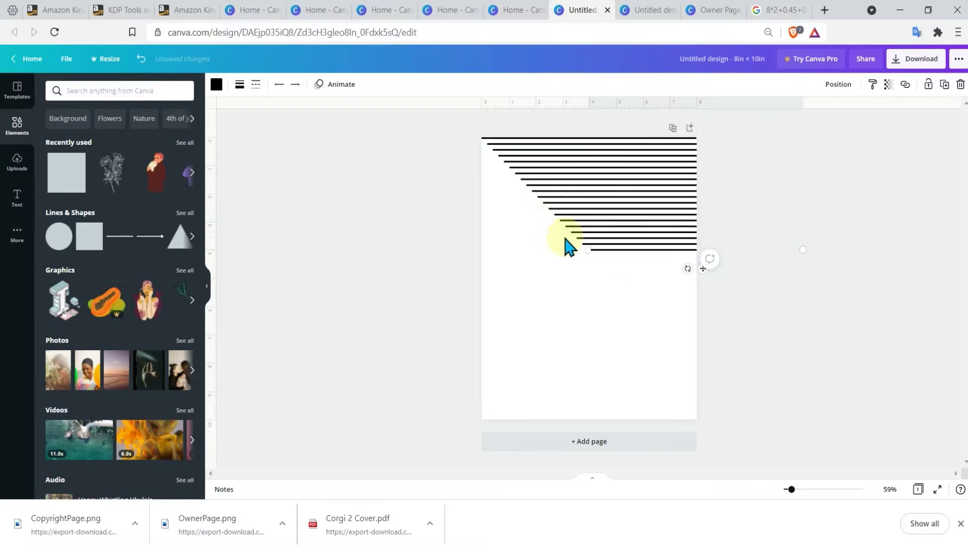
pyautogui.moveTo(630, 250); pyautogui.dragTo(526, 416)
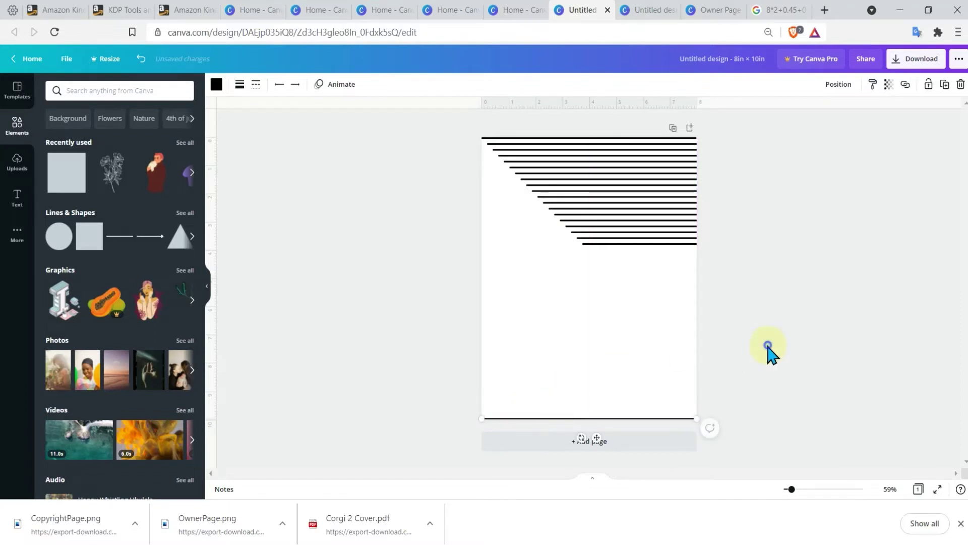
# Step: Align all the lines to the left and space them evenly vertically over the page
pyautogui.moveTo(429, 112); pyautogui.dragTo(745, 447)
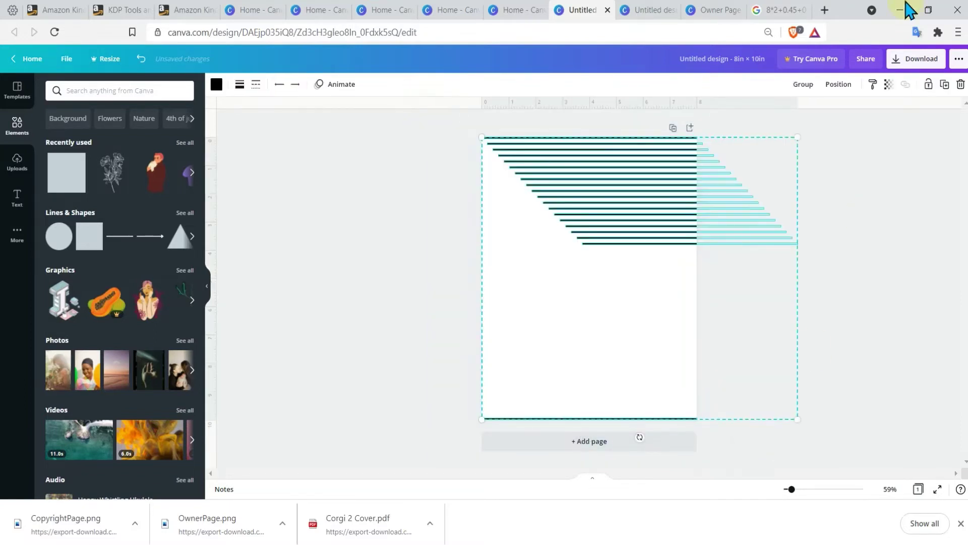
pyautogui.click(838, 84)
pyautogui.click(773, 174)
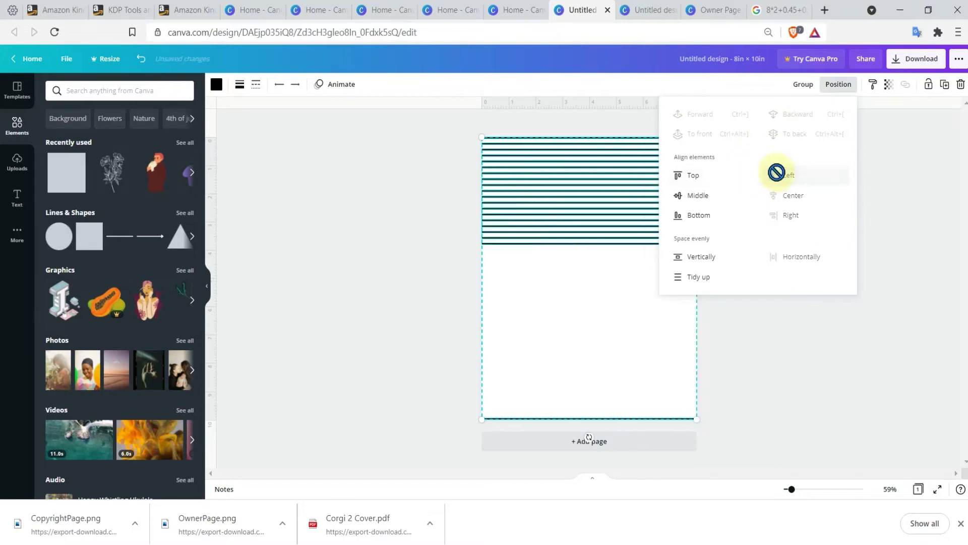
pyautogui.click(703, 258)
pyautogui.click(704, 360)
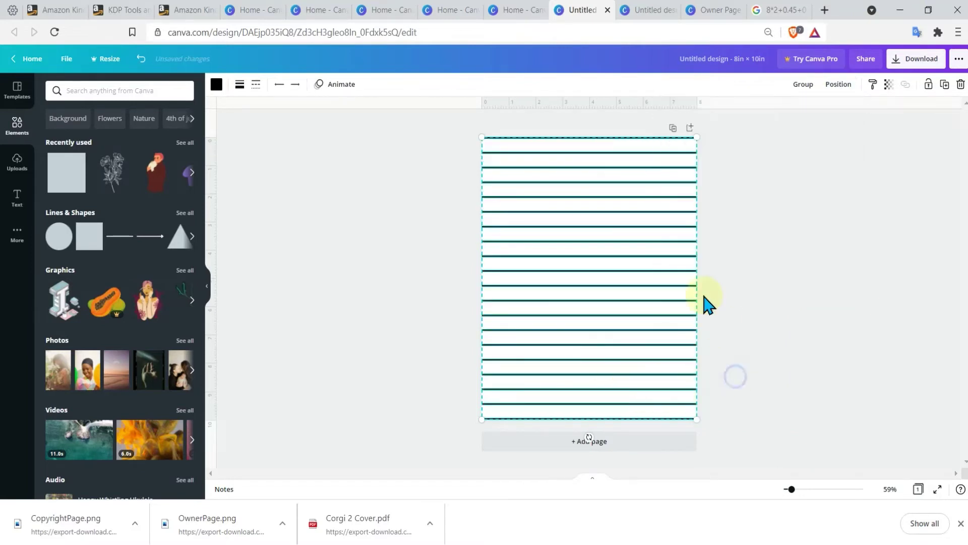
# Step: Duplicate the lined page repeatedly until the design has 57 pages
pyautogui.click(673, 129)
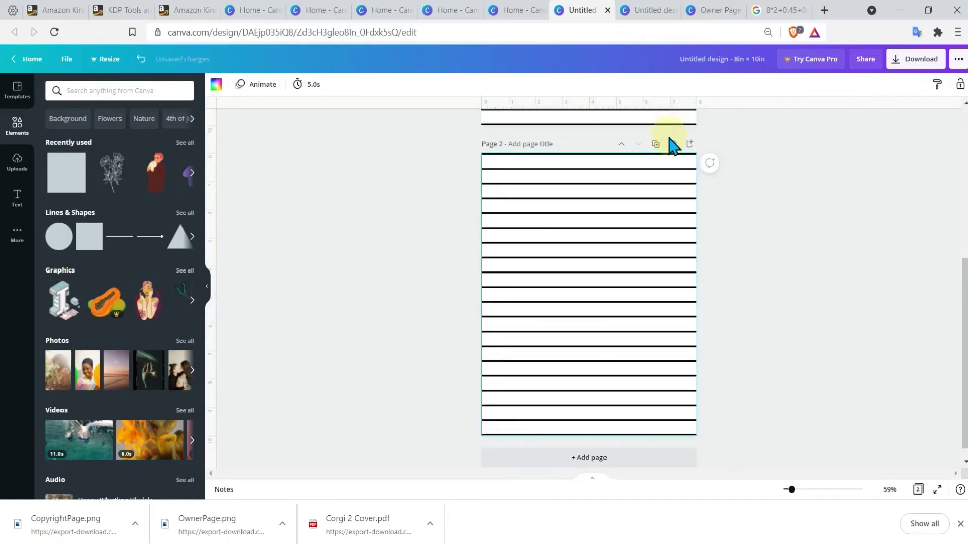
pyautogui.click(657, 140)
pyautogui.click(656, 161)
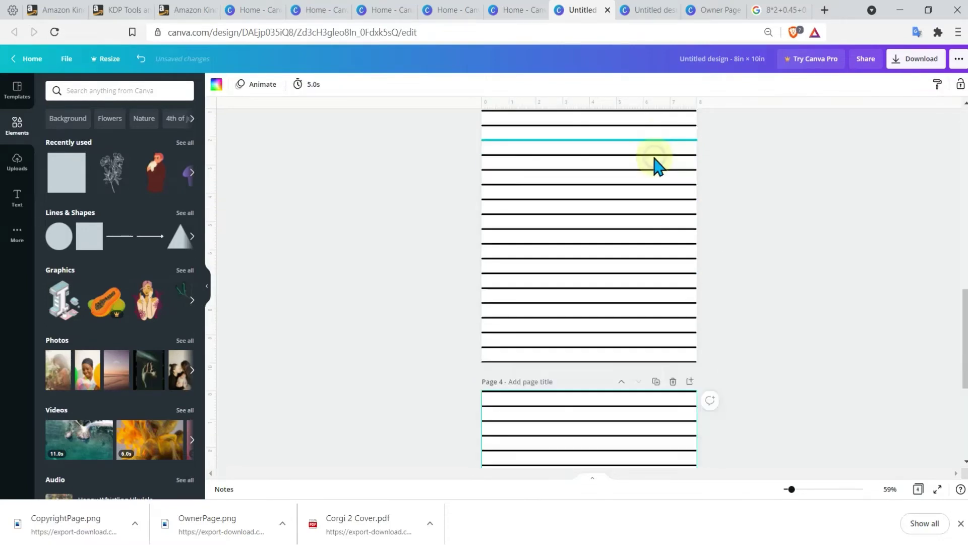
pyautogui.click(654, 160)
pyautogui.click(654, 165)
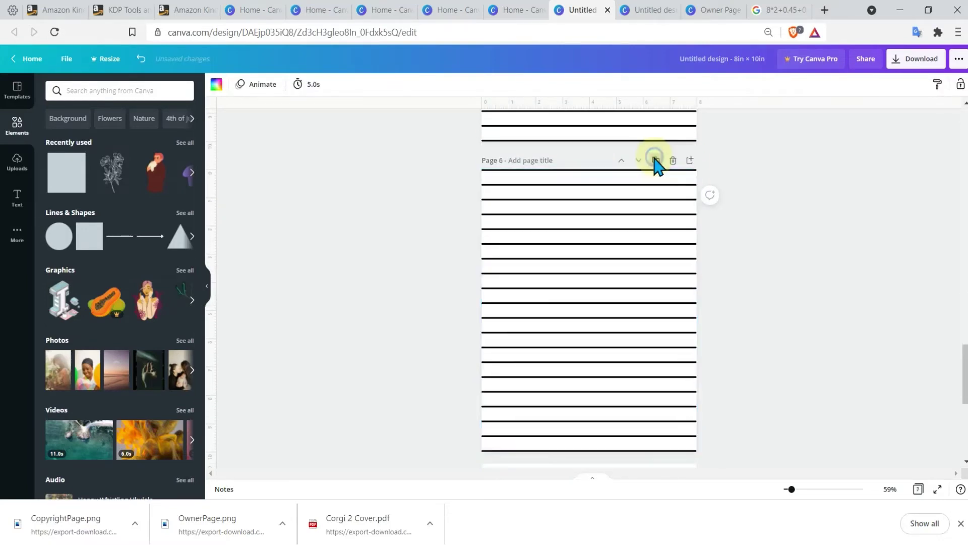
pyautogui.click(654, 161)
pyautogui.click(655, 161)
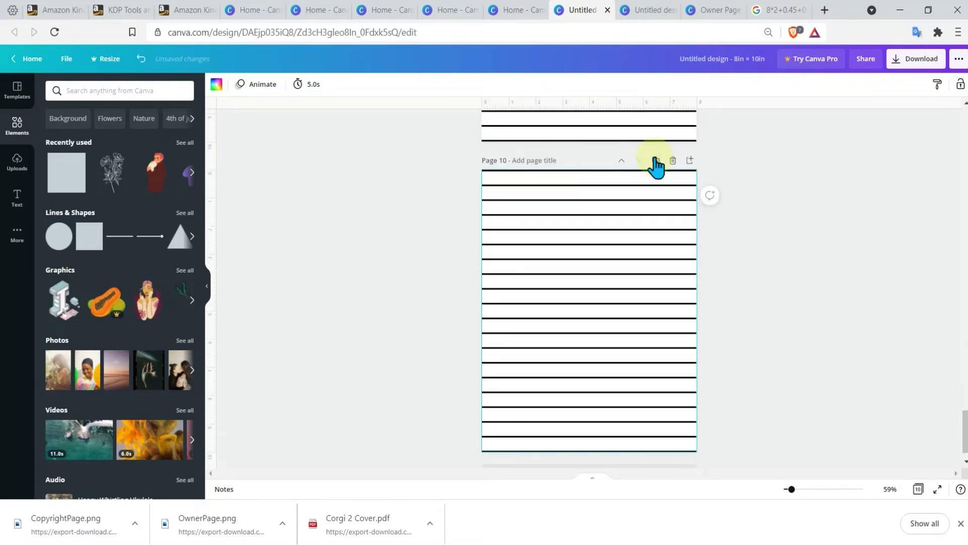
pyautogui.click(655, 162)
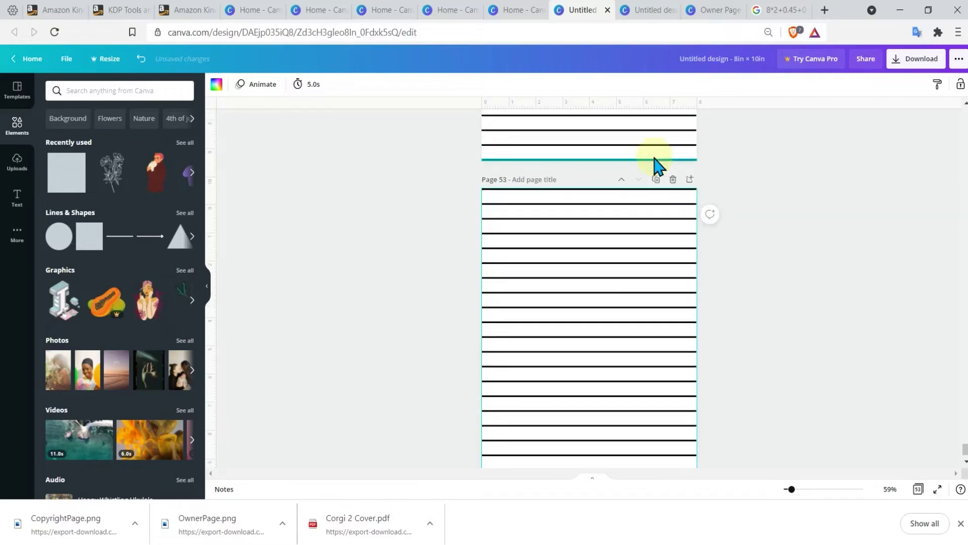
pyautogui.click(654, 160)
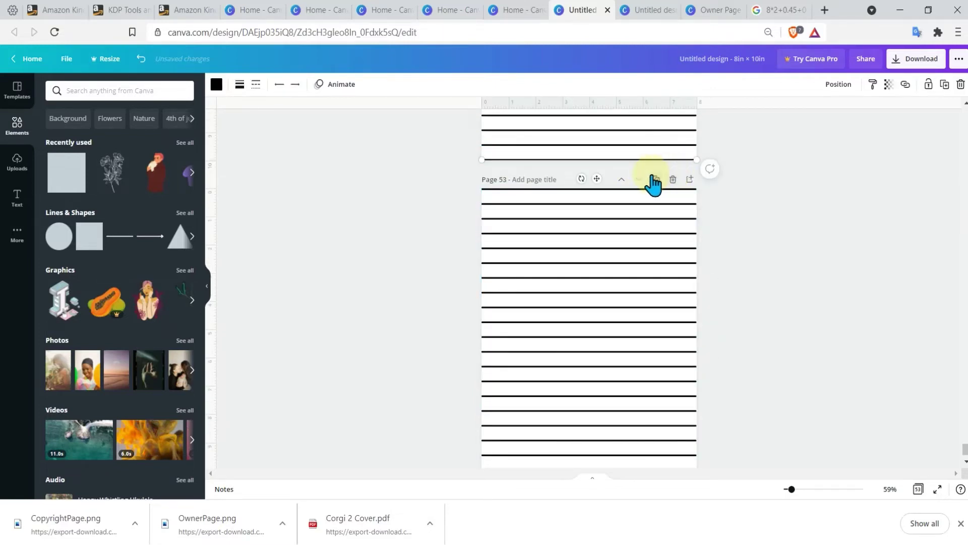
pyautogui.click(657, 180)
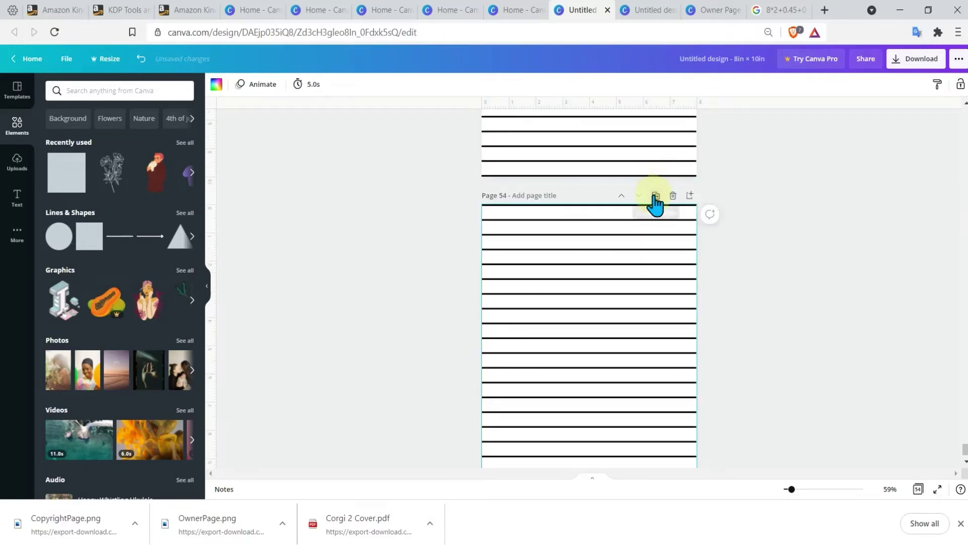
pyautogui.click(656, 196)
pyautogui.click(655, 196)
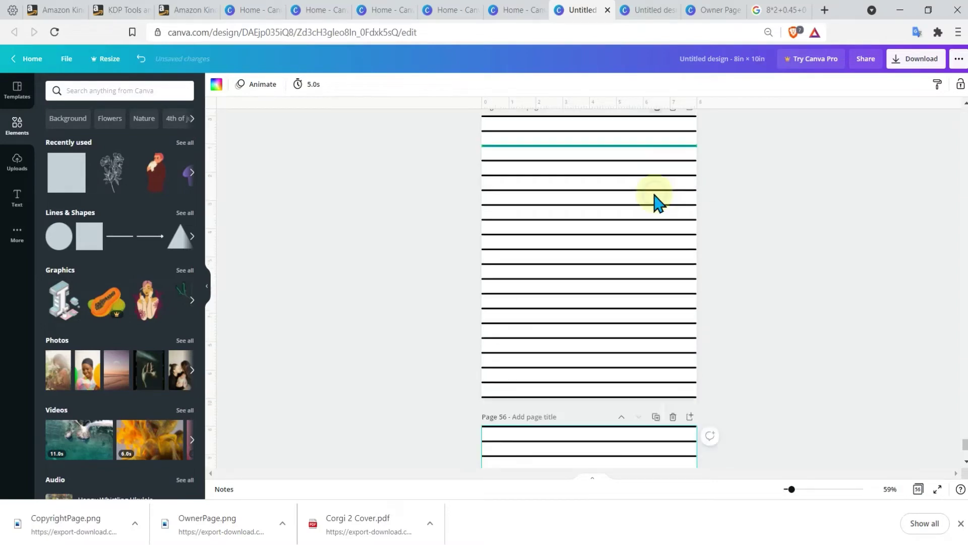
pyautogui.click(656, 196)
# Step: Check the page count on the KDP Paperback Cover Templates page and return to the lined-page design in Canva
pyautogui.click(137, 10)
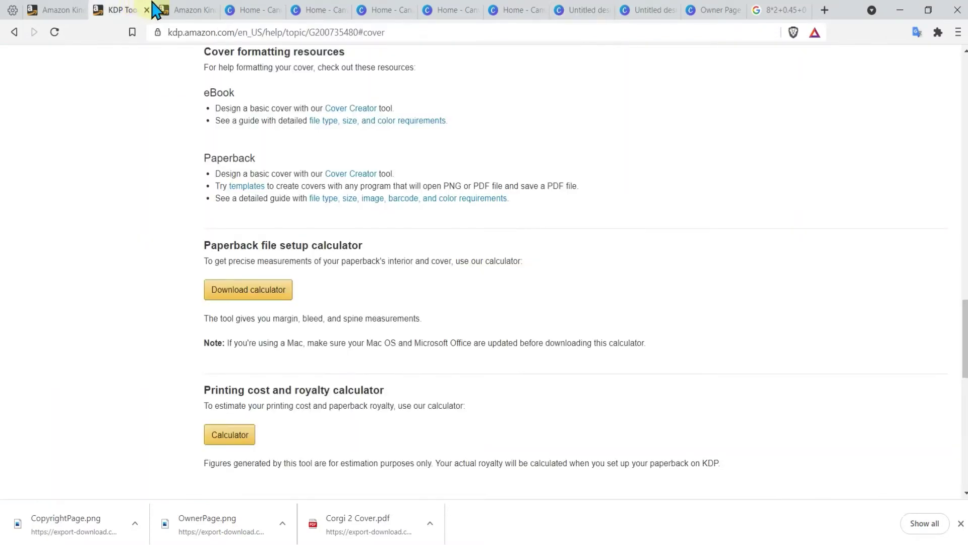
pyautogui.click(179, 9)
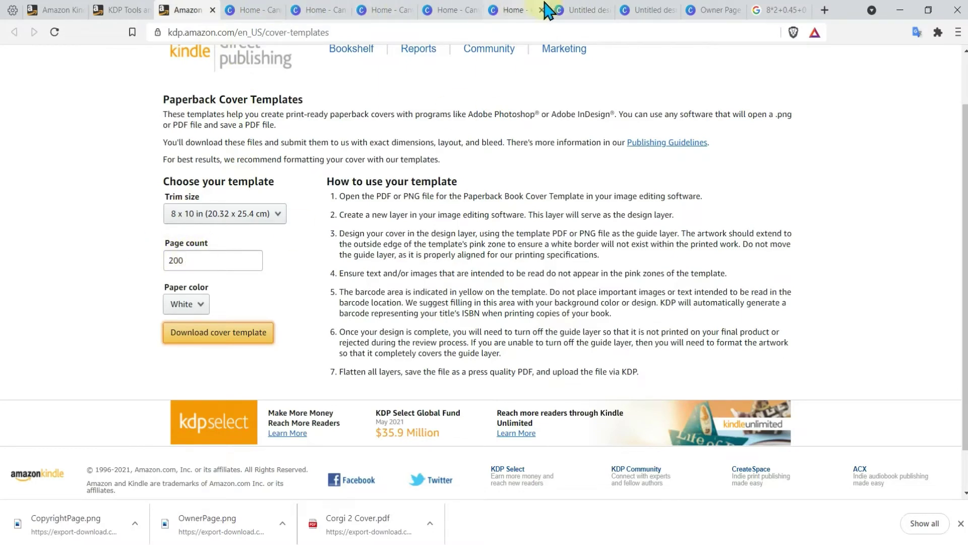
pyautogui.click(600, 10)
pyautogui.click(647, 10)
pyautogui.click(603, 10)
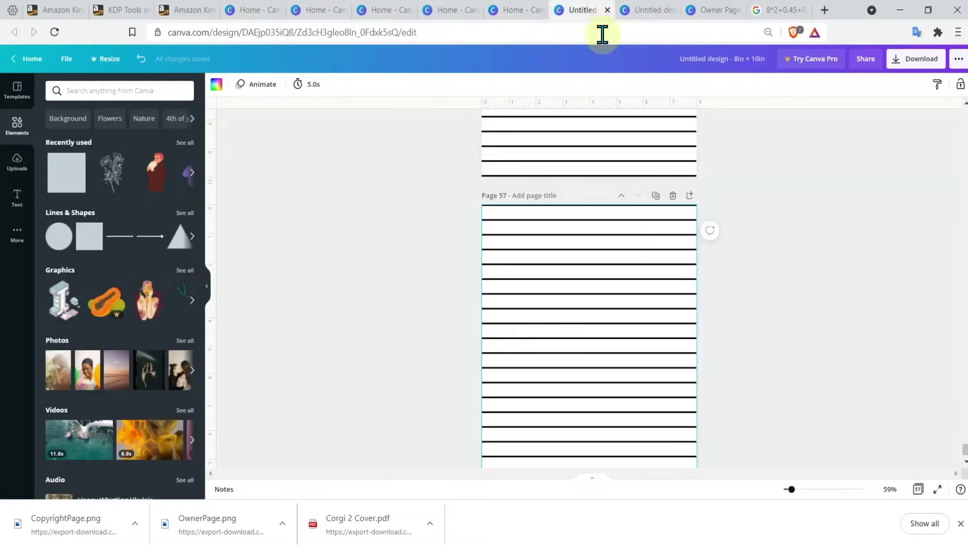
# Step: Continue duplicating the last lined page until the design has 61 pages
pyautogui.click(657, 197)
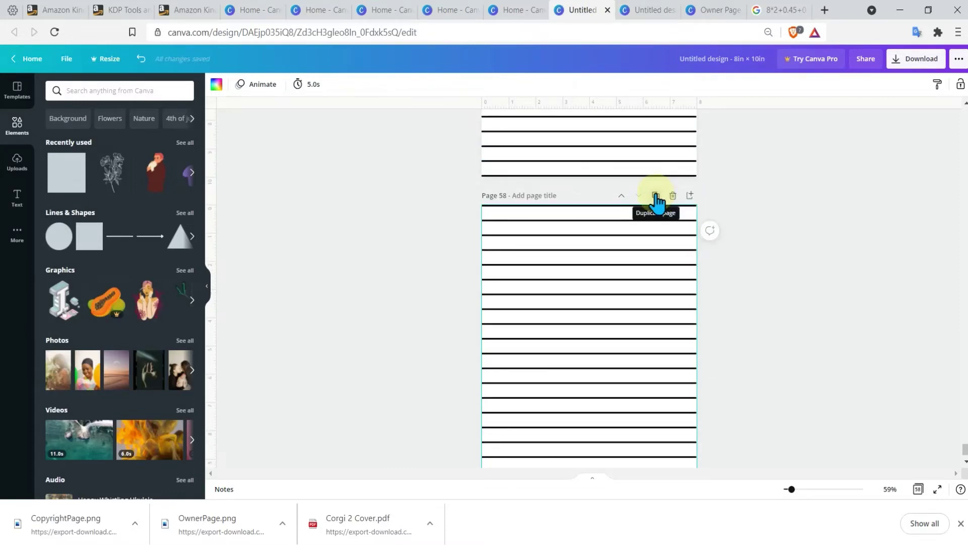
pyautogui.click(656, 197)
pyautogui.click(656, 197)
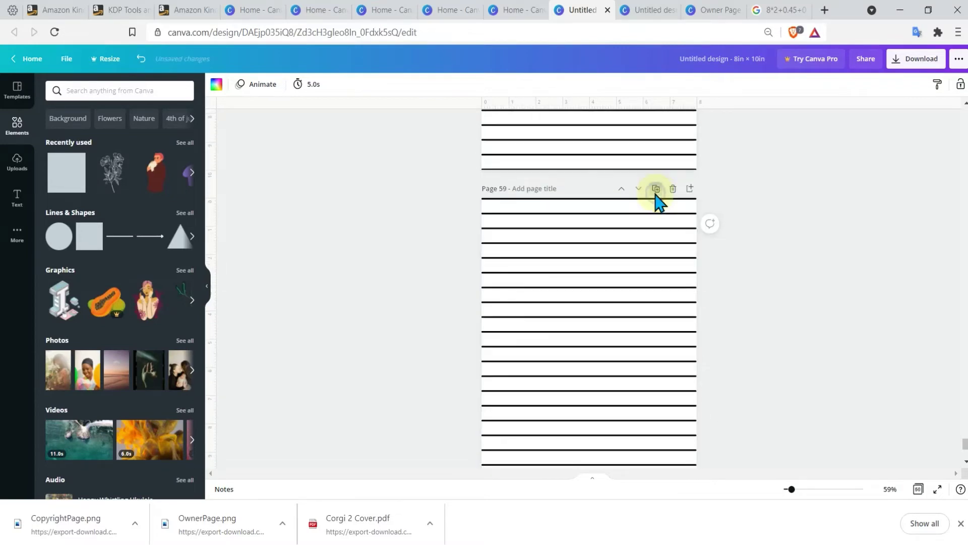
pyautogui.click(655, 196)
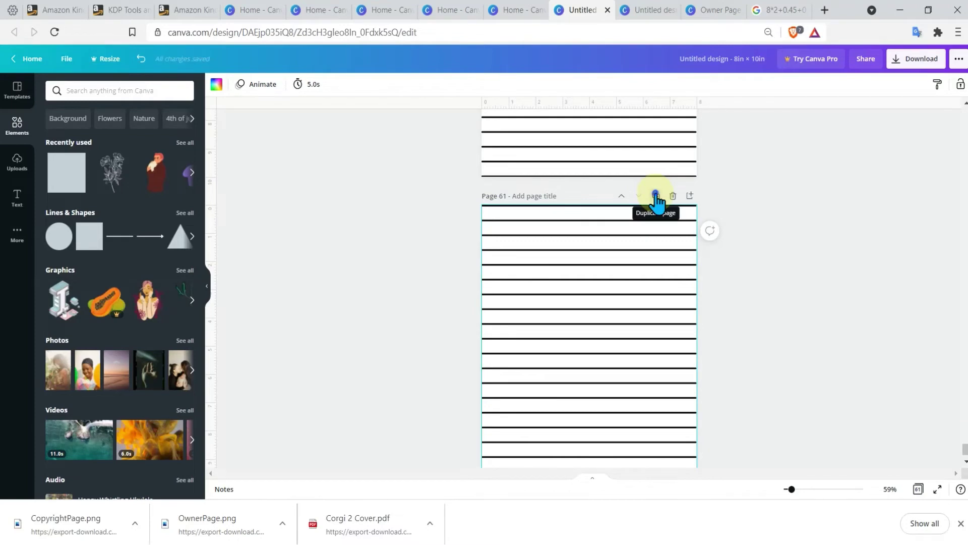
# Step: Duplicate the last lined journal page repeatedly until the design has 80 pages
pyautogui.click(656, 196)
pyautogui.click(656, 195)
pyautogui.click(656, 194)
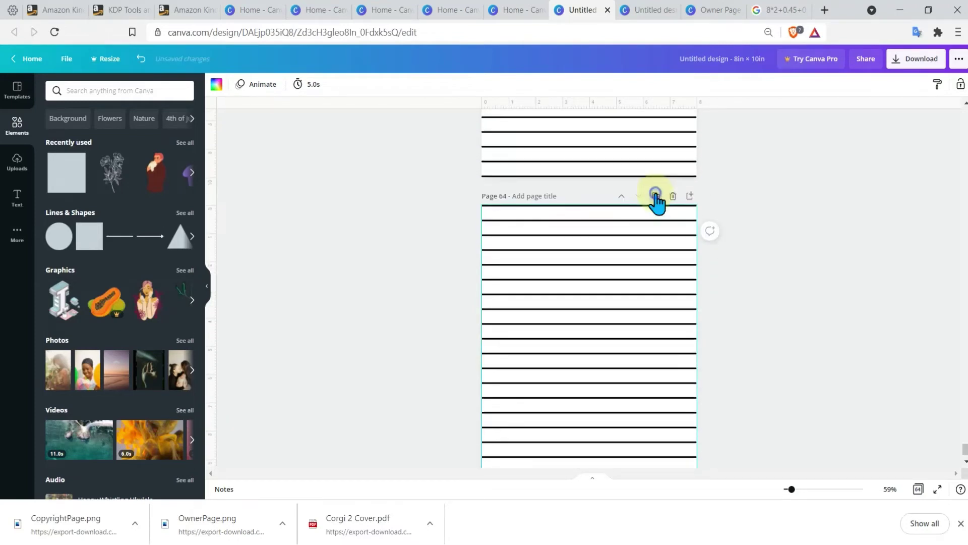
pyautogui.click(656, 194)
pyautogui.click(656, 195)
pyautogui.click(656, 196)
pyautogui.click(656, 196)
pyautogui.click(656, 196)
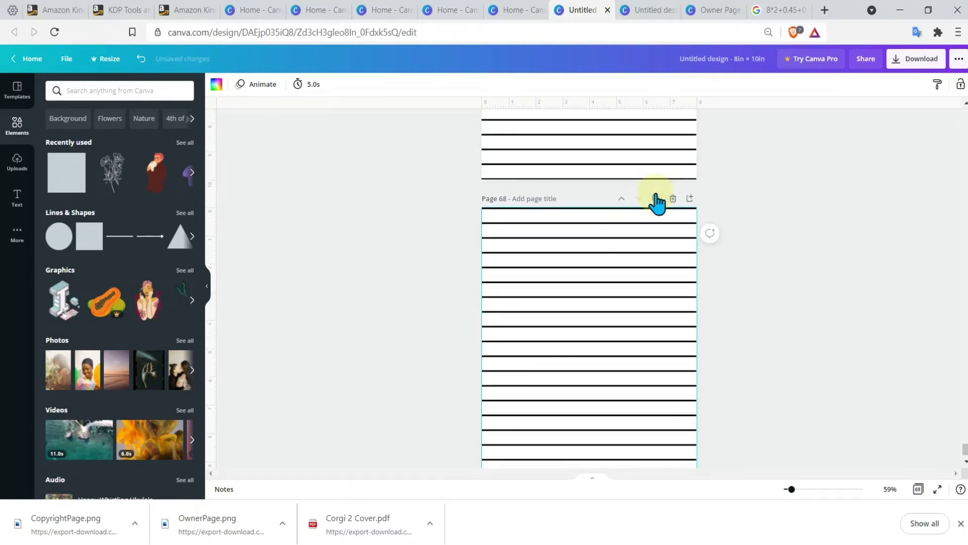
pyautogui.click(656, 196)
pyautogui.click(655, 197)
pyautogui.click(655, 194)
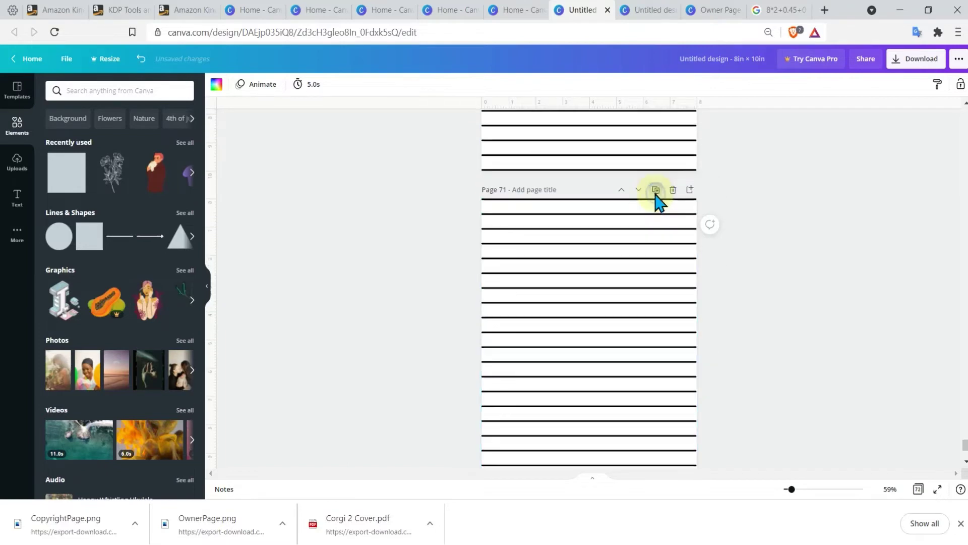
pyautogui.click(655, 192)
pyautogui.click(655, 191)
pyautogui.click(656, 195)
pyautogui.click(656, 195)
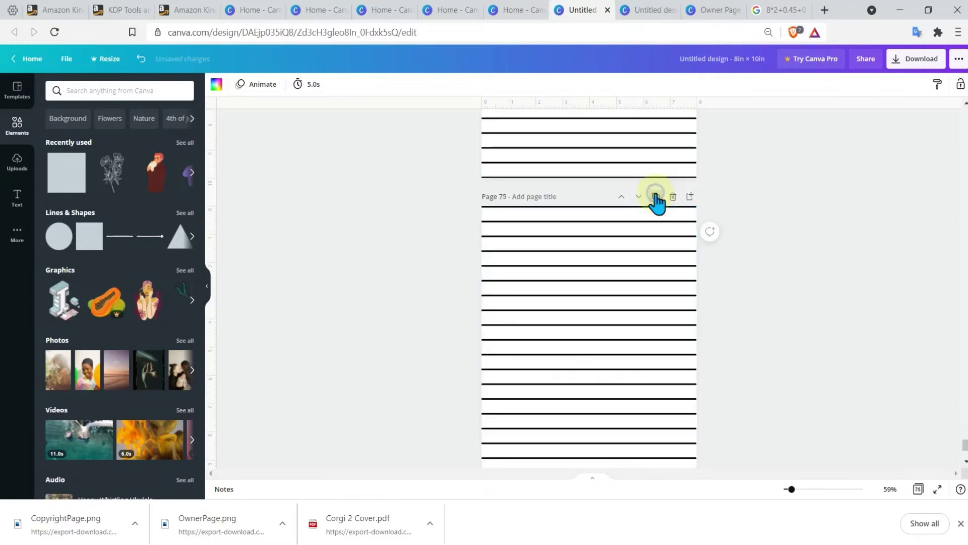
pyautogui.click(656, 197)
pyautogui.click(656, 195)
pyautogui.click(656, 195)
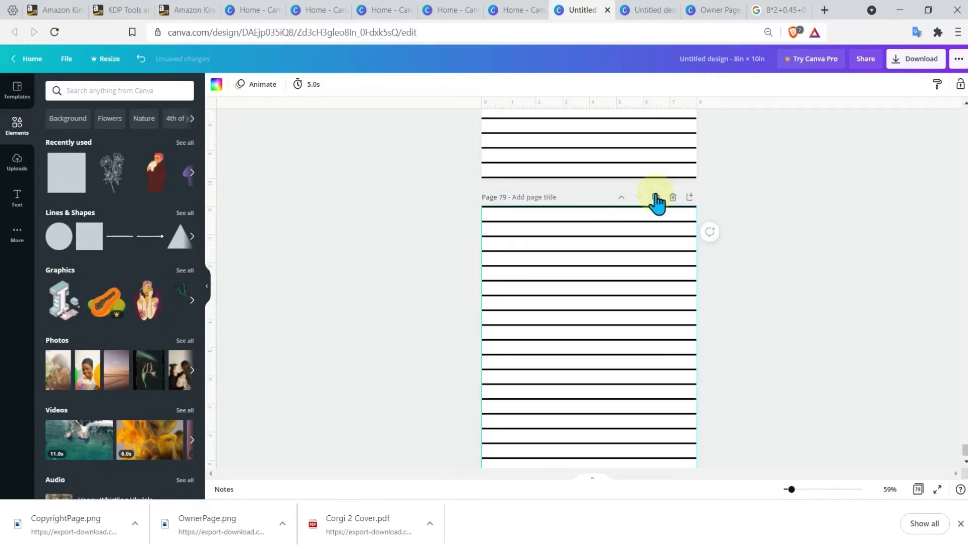
pyautogui.click(655, 196)
# Step: Download all 80 pages of the design as PNG files
pyautogui.click(940, 59)
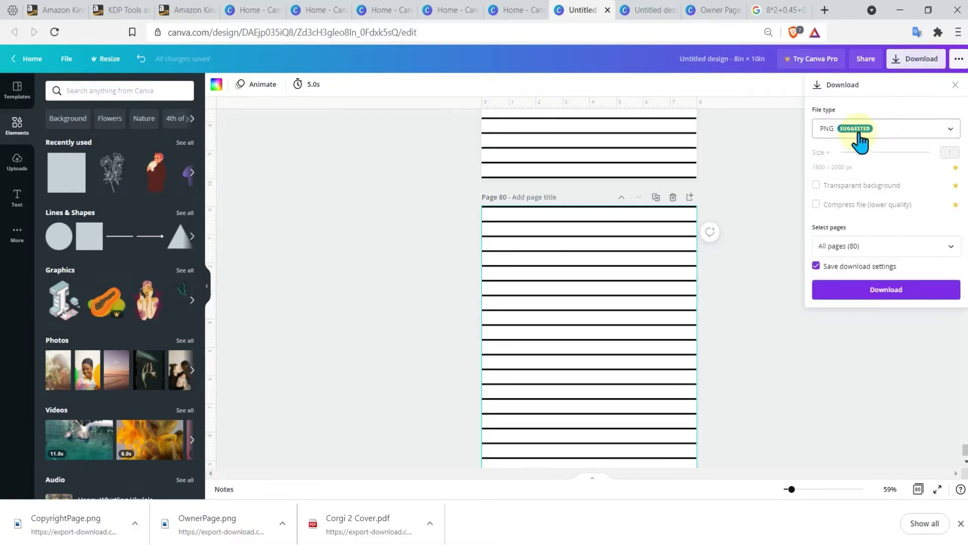
pyautogui.click(859, 289)
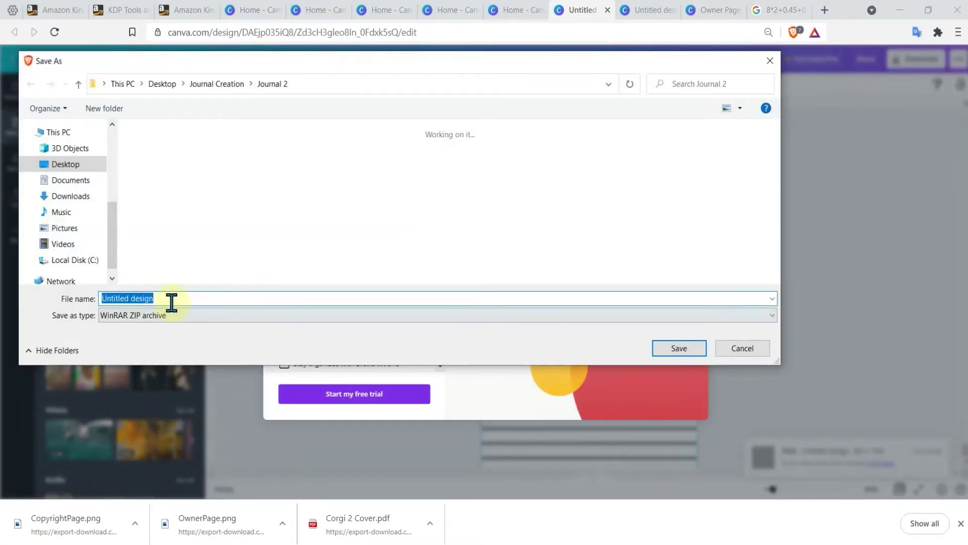
# Step: Enter Journal Pages as the file name of the downloaded ZIP archive
pyautogui.write('Jour')
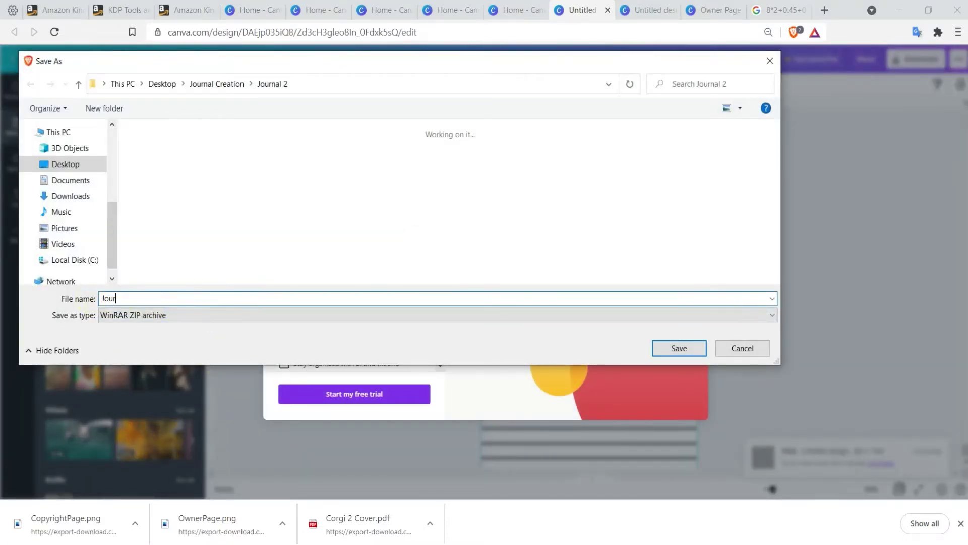
pyautogui.write('nal Page')
pyautogui.press('BackSpace')
pyautogui.write('ges')
# Step: Create a folder named Journal Pages inside the Journal 2 folder
pyautogui.rightClick(222, 170)
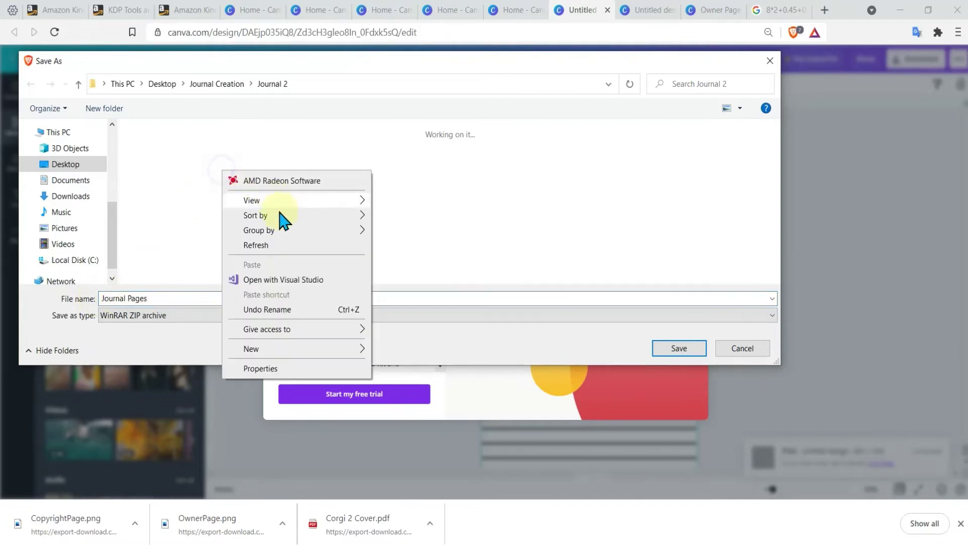
pyautogui.moveTo(283, 350)
pyautogui.click(422, 104)
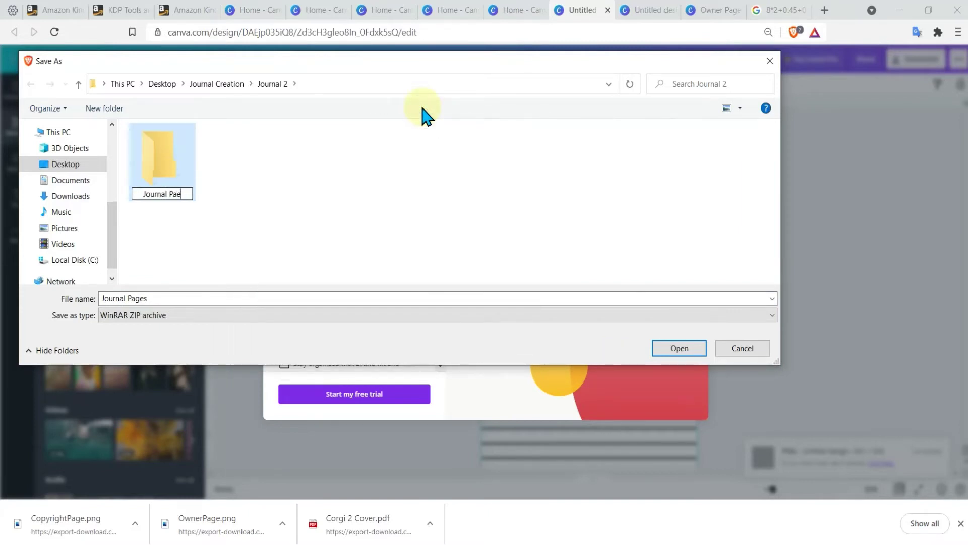
pyautogui.click(370, 198)
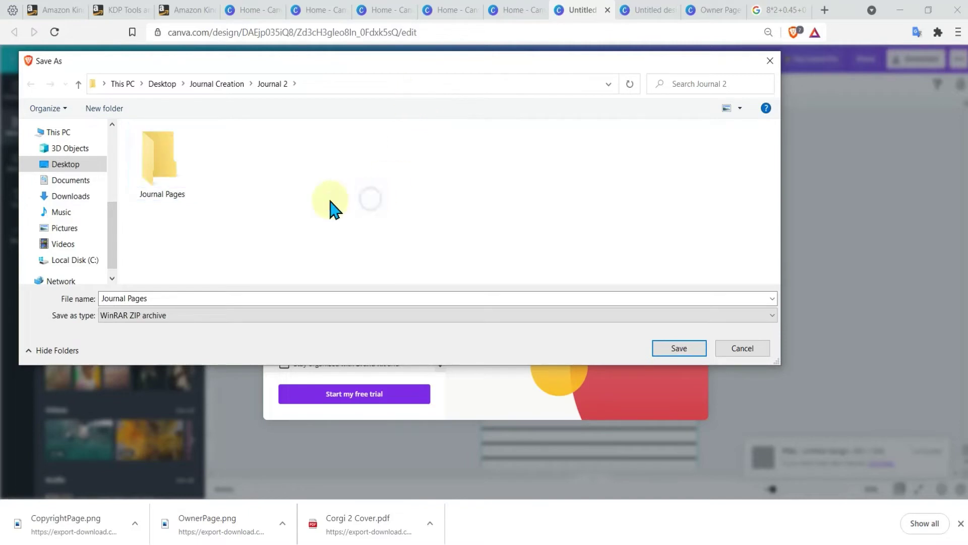
# Step: Save the ZIP archive as Untitled design in the Journal Pages folder and dismiss the download notice
pyautogui.click(161, 157)
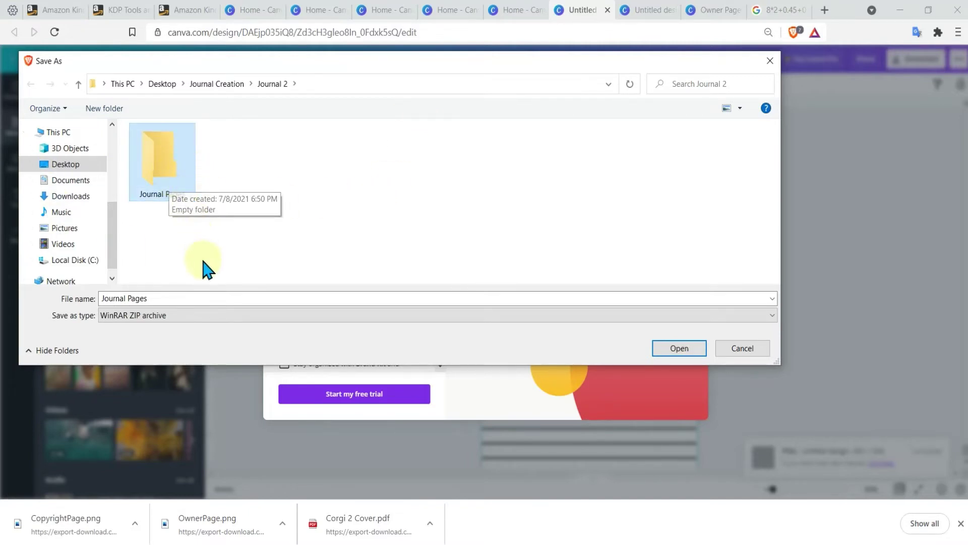
pyautogui.click(272, 222)
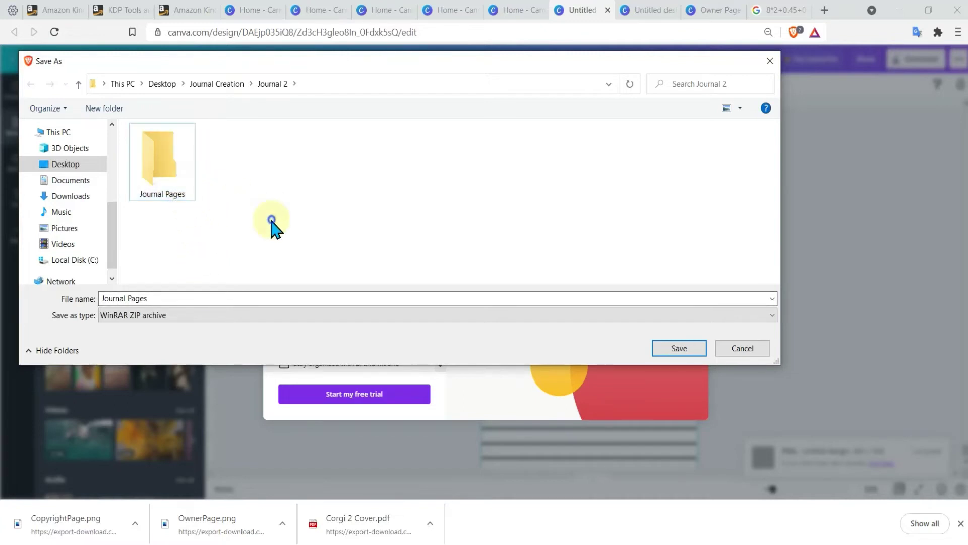
pyautogui.click(688, 354)
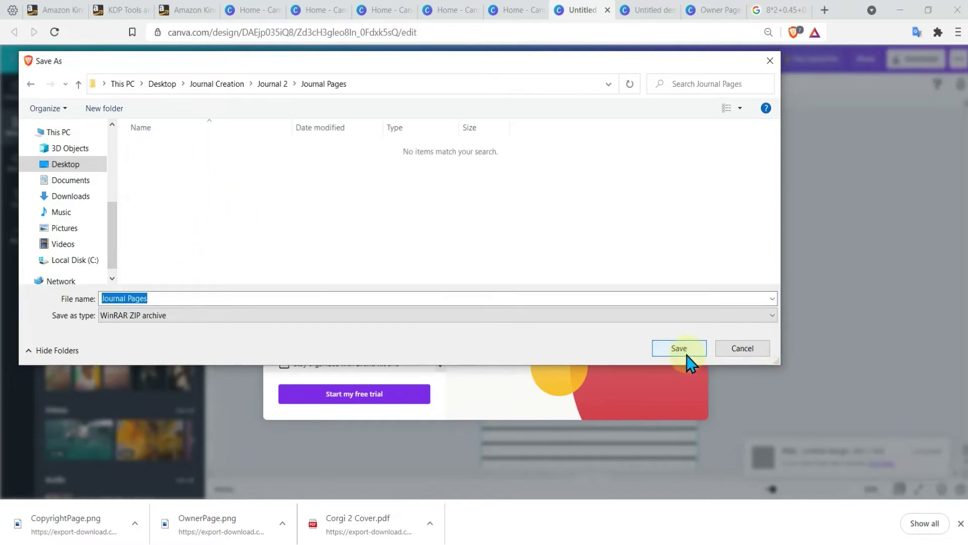
pyautogui.click(275, 86)
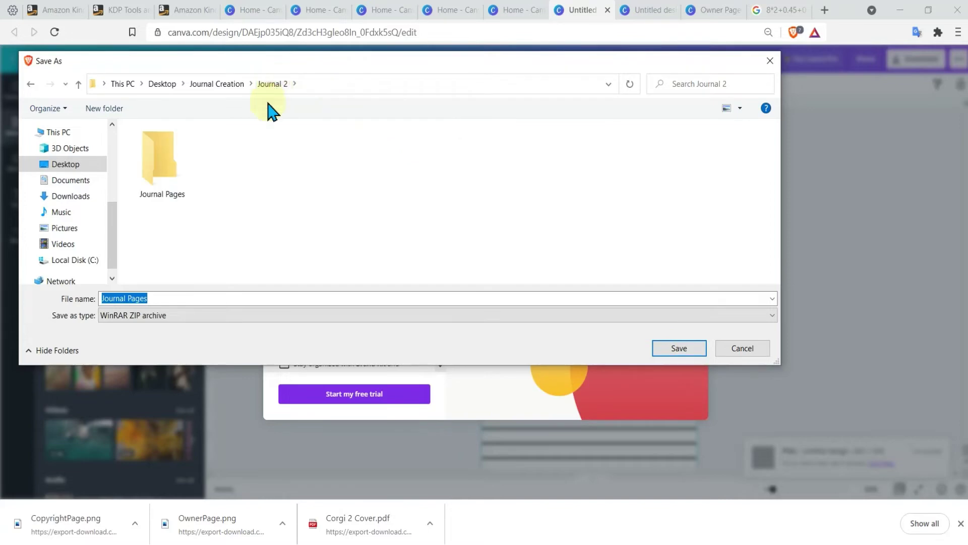
pyautogui.click(677, 349)
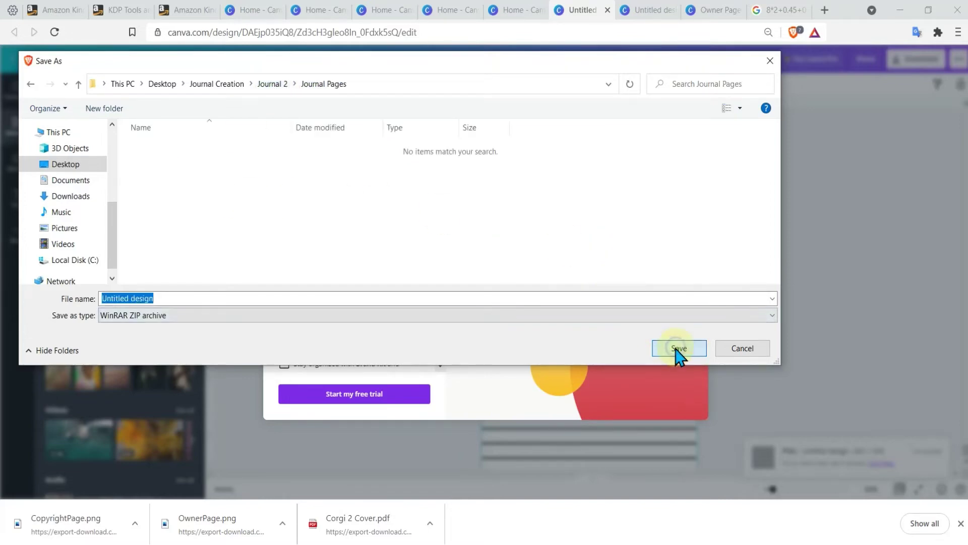
pyautogui.click(677, 350)
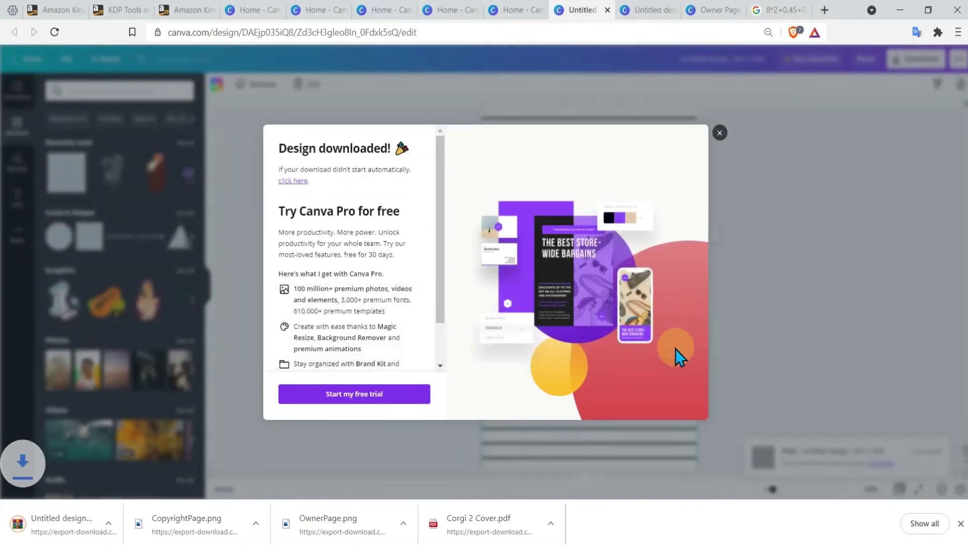
pyautogui.click(720, 133)
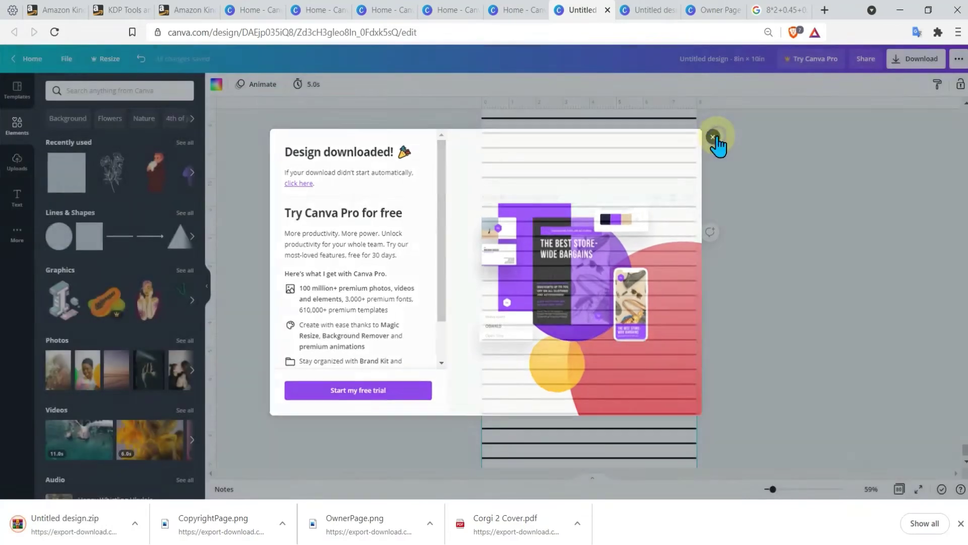
# Step: Switch to File Explorer and open Desktop > Journal Creation > Journal 2 > Journal Pages
pyautogui.moveTo(324, 542)
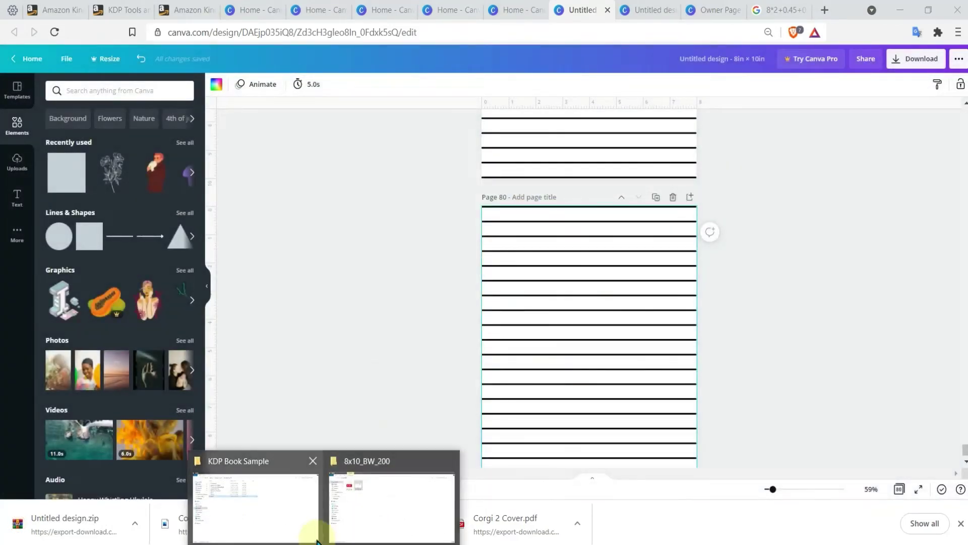
pyautogui.click(350, 512)
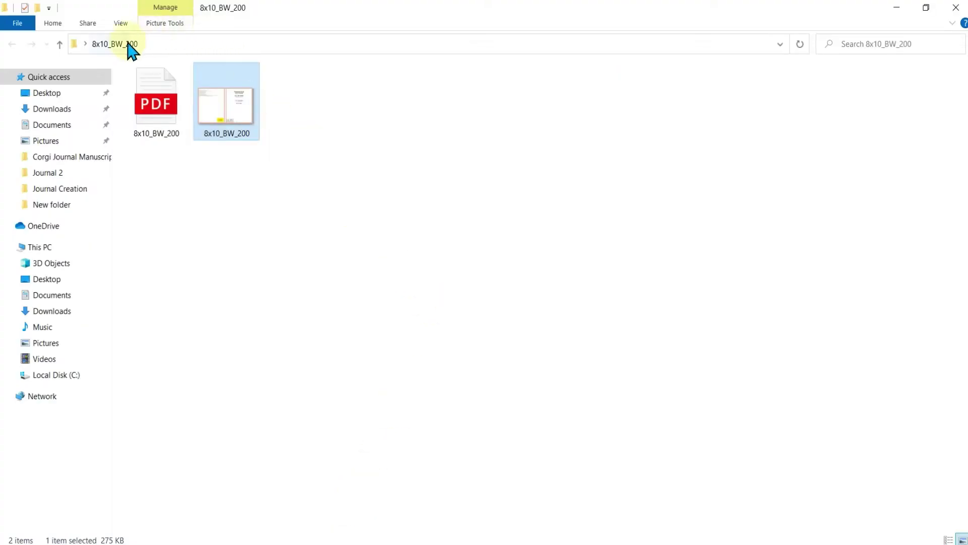
pyautogui.click(61, 95)
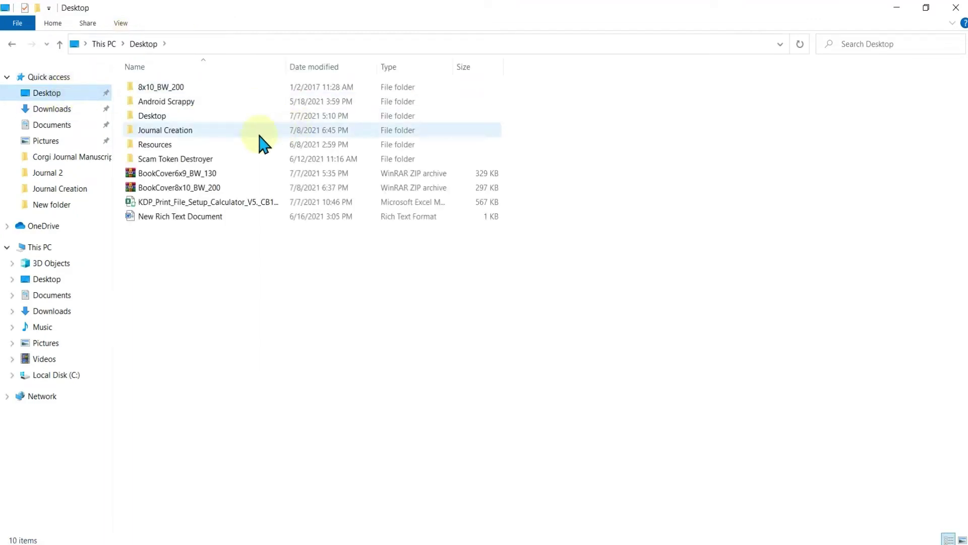
pyautogui.doubleClick(187, 131)
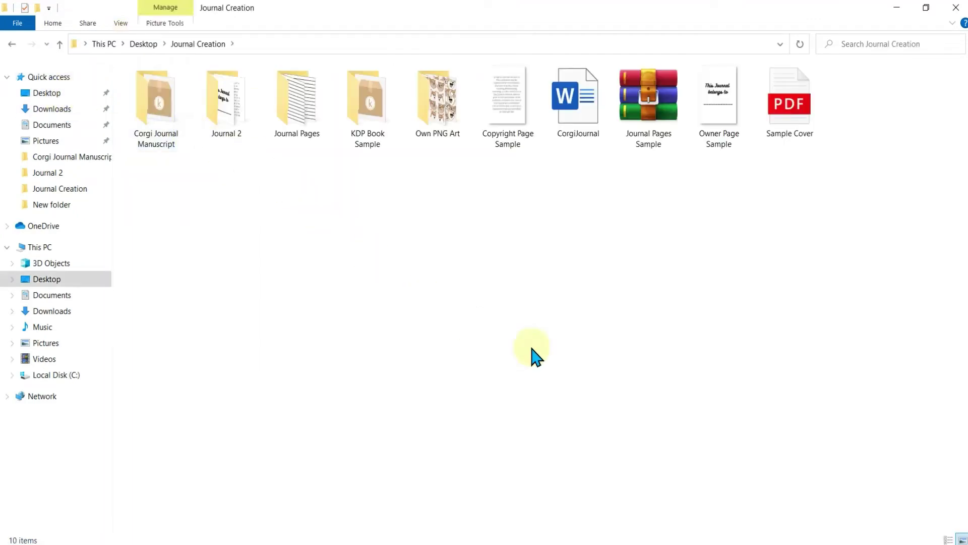
pyautogui.doubleClick(234, 120)
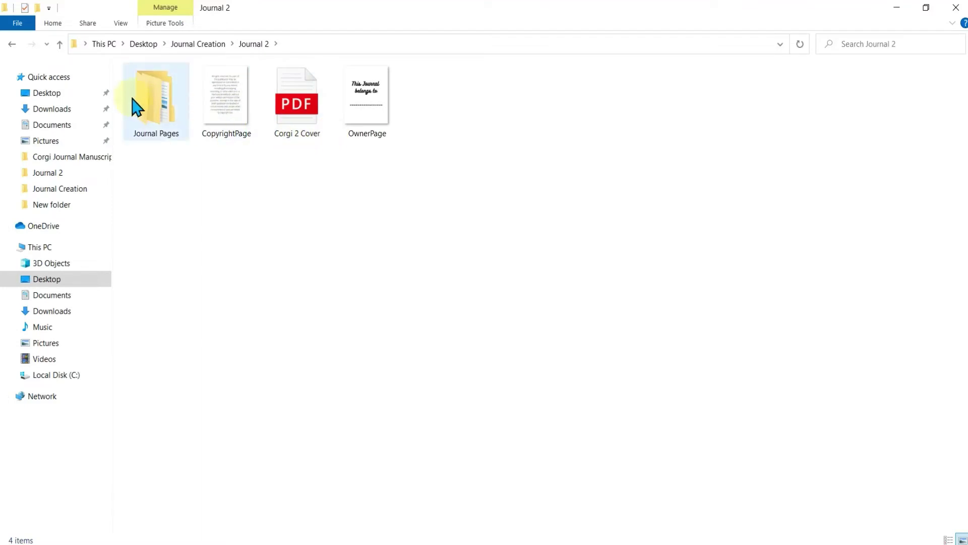
pyautogui.doubleClick(137, 108)
# Step: Extract all 80 PNG files from the Untitled design archive into the Journal Pages folder
pyautogui.doubleClick(217, 98)
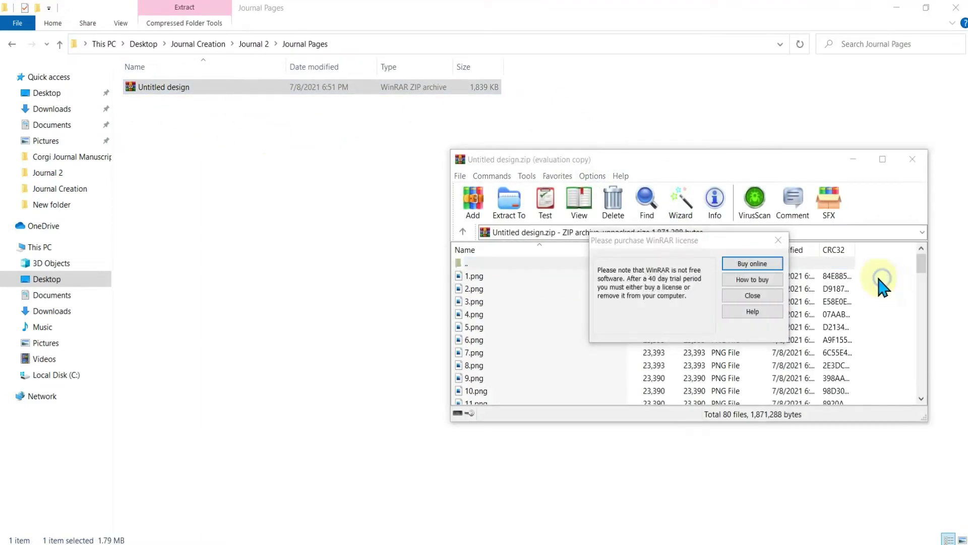
pyautogui.click(775, 238)
pyautogui.hotkey('ctrl', 'a')
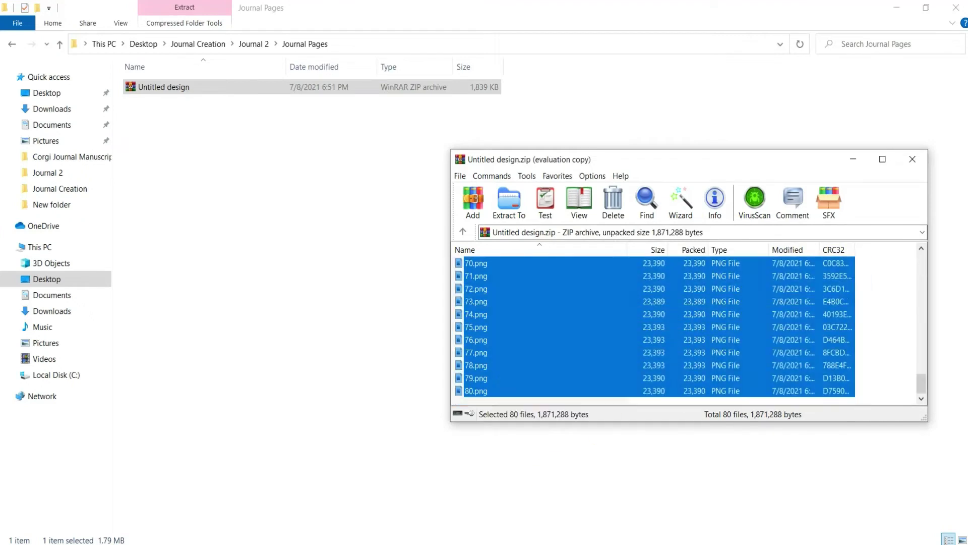
pyautogui.moveTo(530, 334); pyautogui.dragTo(321, 418)
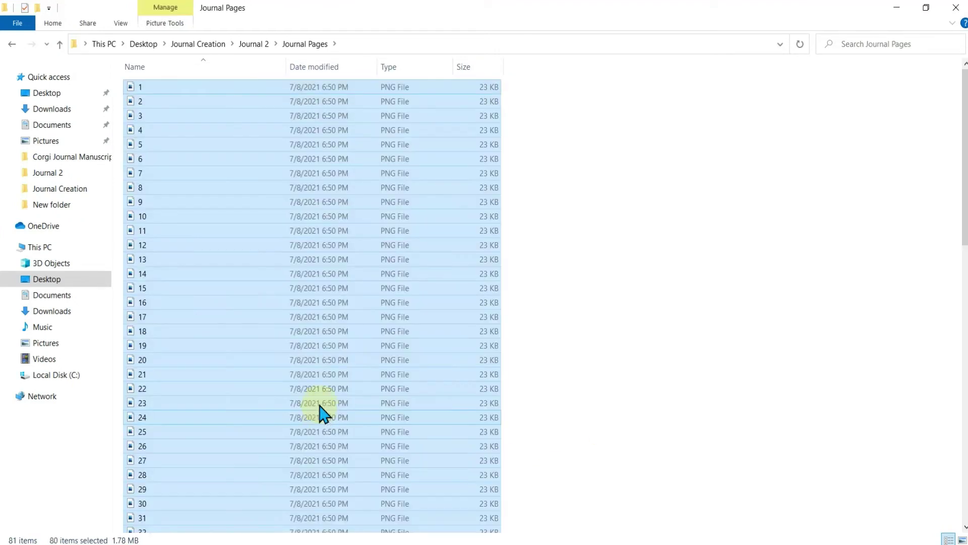
pyautogui.click(583, 183)
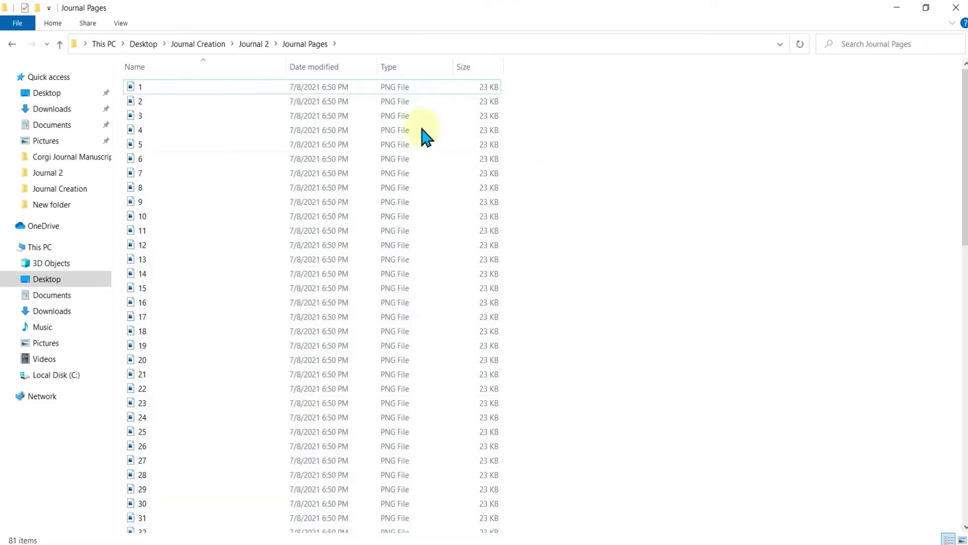
# Step: Delete the Untitled design ZIP archive from the Journal Pages folder
pyautogui.scroll(-7, 277, 198)
pyautogui.moveTo(962, 259); pyautogui.dragTo(958, 454)
pyautogui.click(178, 526)
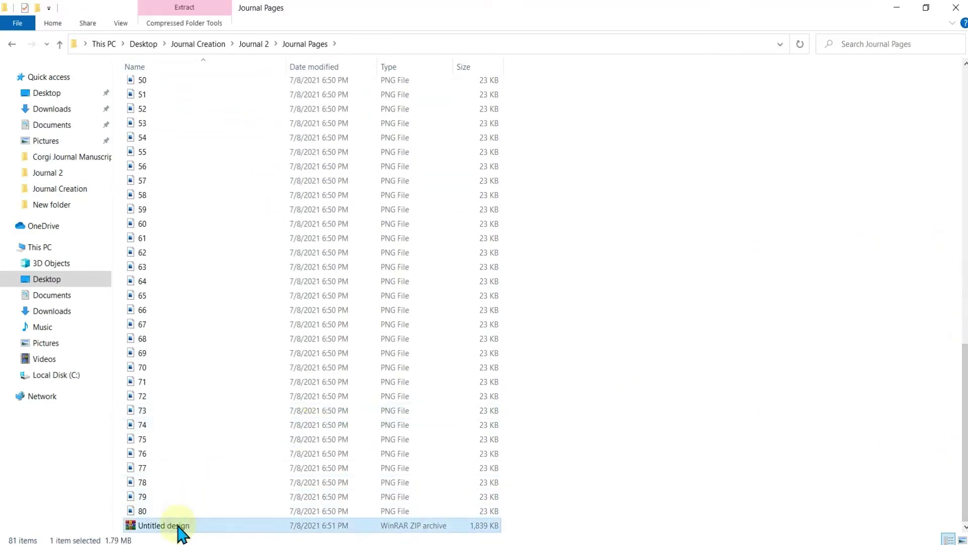
pyautogui.press('Delete')
pyautogui.scroll(5, 578, 209)
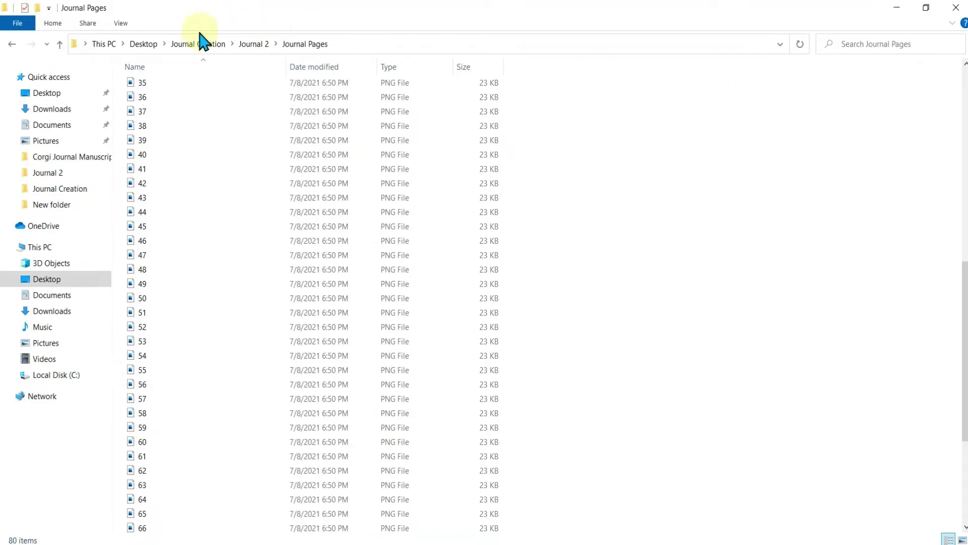
# Step: Display the files in the Journal Pages folder as large icons
pyautogui.click(122, 25)
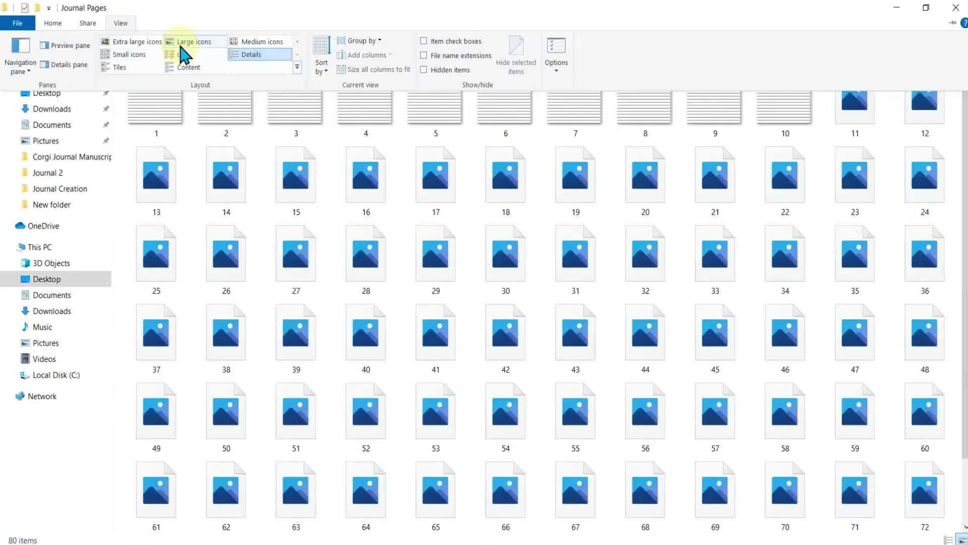
pyautogui.click(181, 51)
pyautogui.scroll(-2, 665, 206)
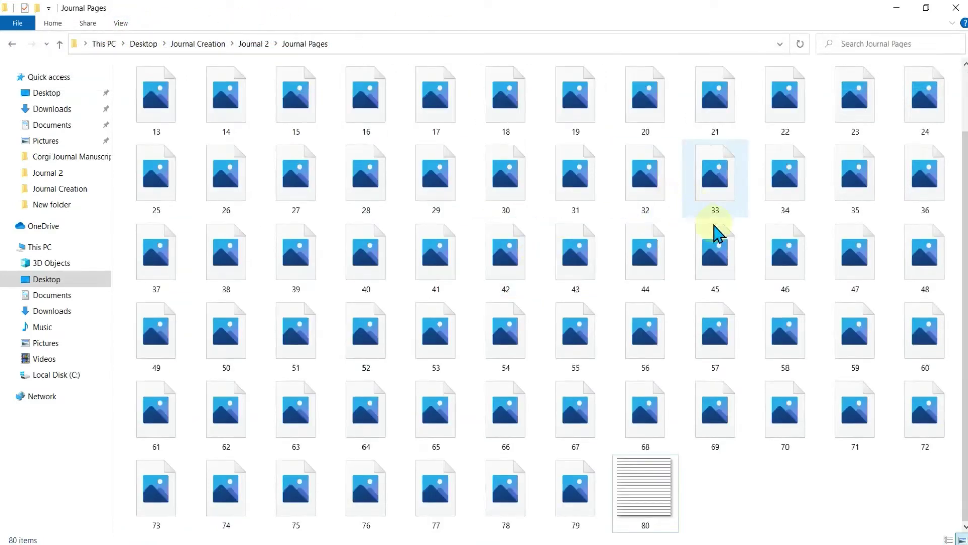
pyautogui.scroll(2, 752, 318)
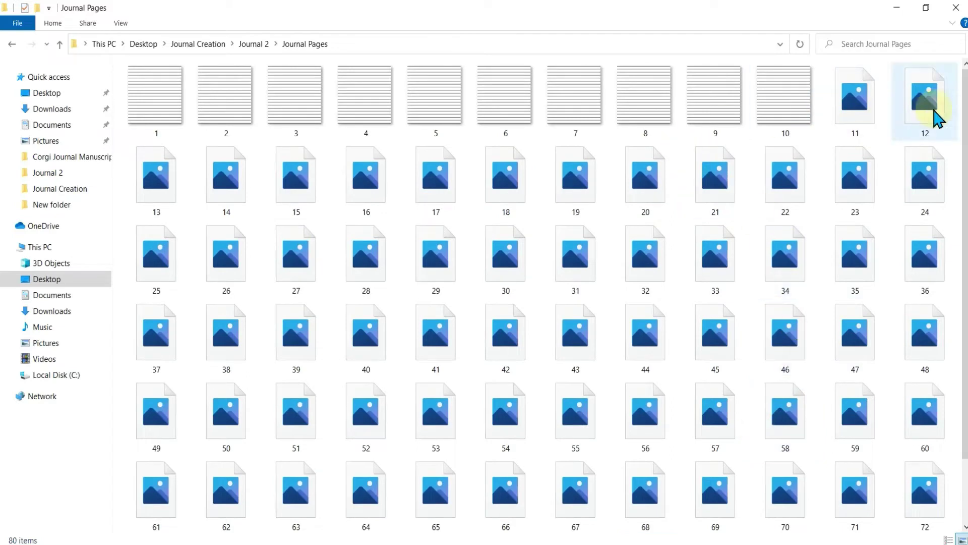
# Step: Check the extracted page images, including images 9 to 11 and the final image 80
pyautogui.click(857, 113)
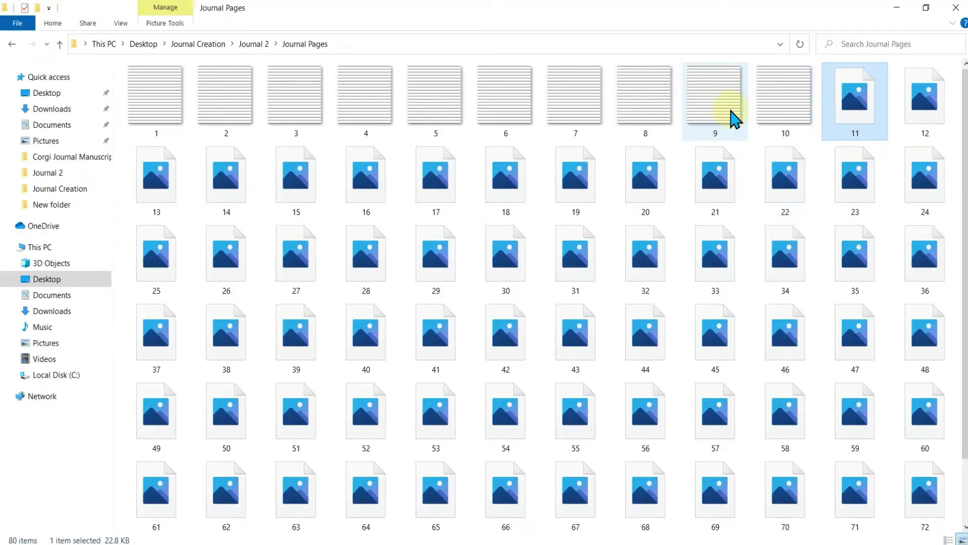
pyautogui.click(731, 114)
pyautogui.click(794, 108)
pyautogui.click(833, 103)
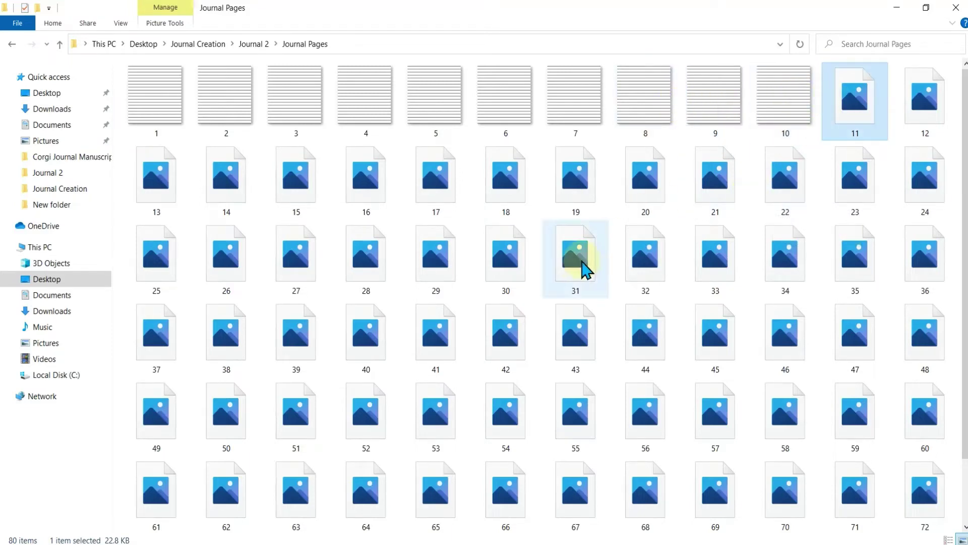
pyautogui.scroll(-2, 573, 252)
pyautogui.click(637, 475)
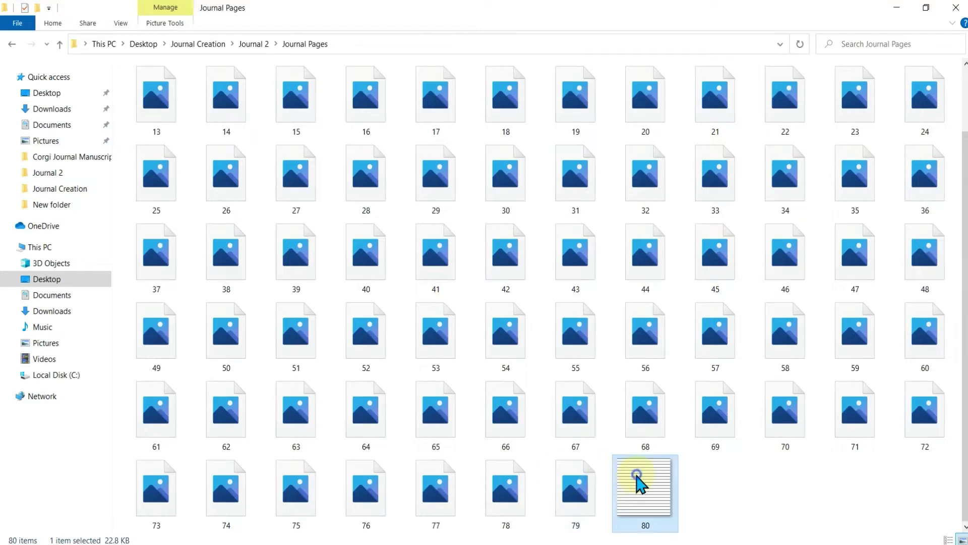
# Step: Display the files in the Journal Pages folder as extra large icons
pyautogui.scroll(2, 703, 467)
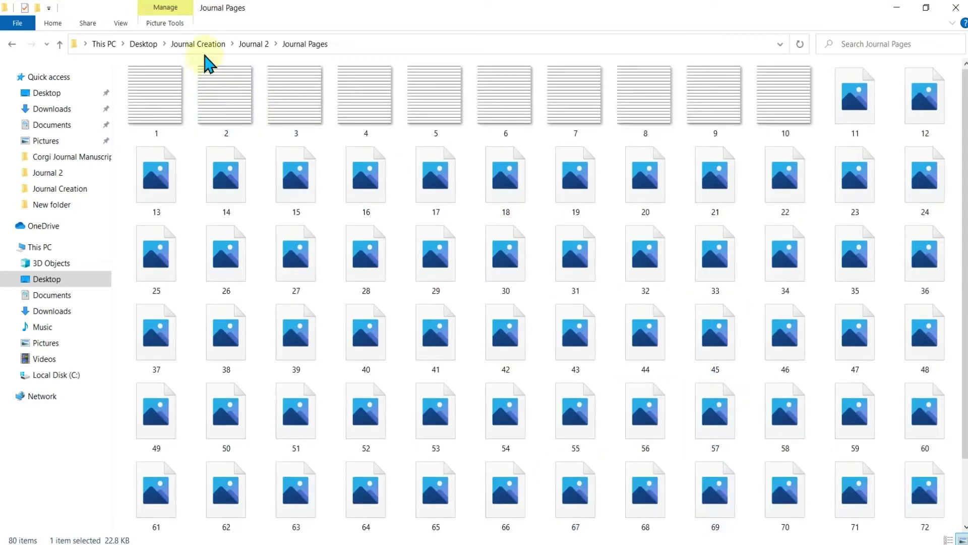
pyautogui.click(120, 23)
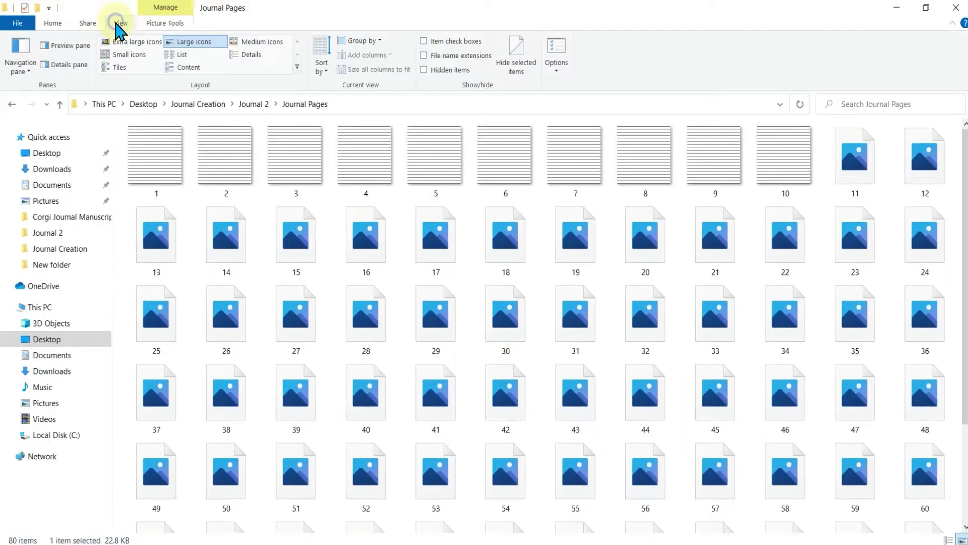
pyautogui.click(149, 42)
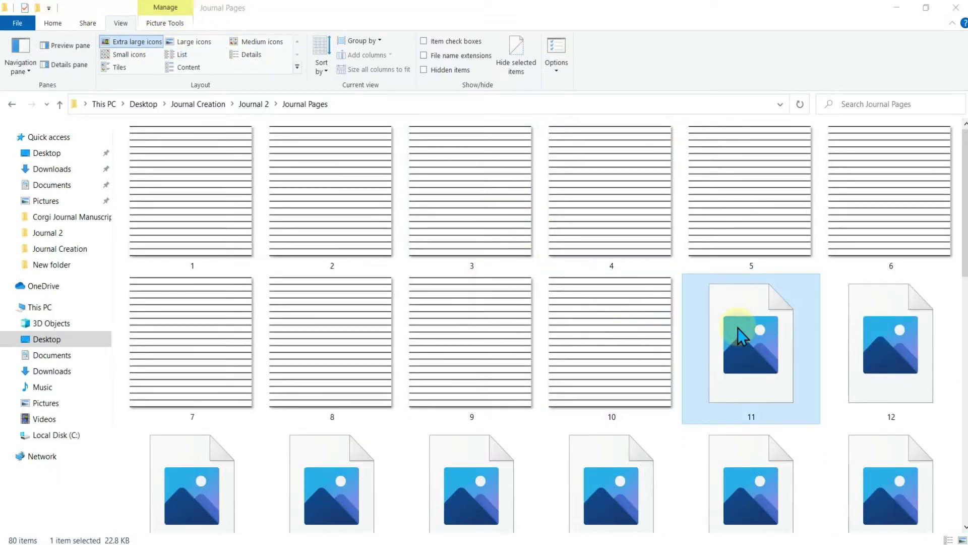
# Step: Open page image 11 in Photos, check each following page image through 80, and close the viewer
pyautogui.doubleClick(738, 328)
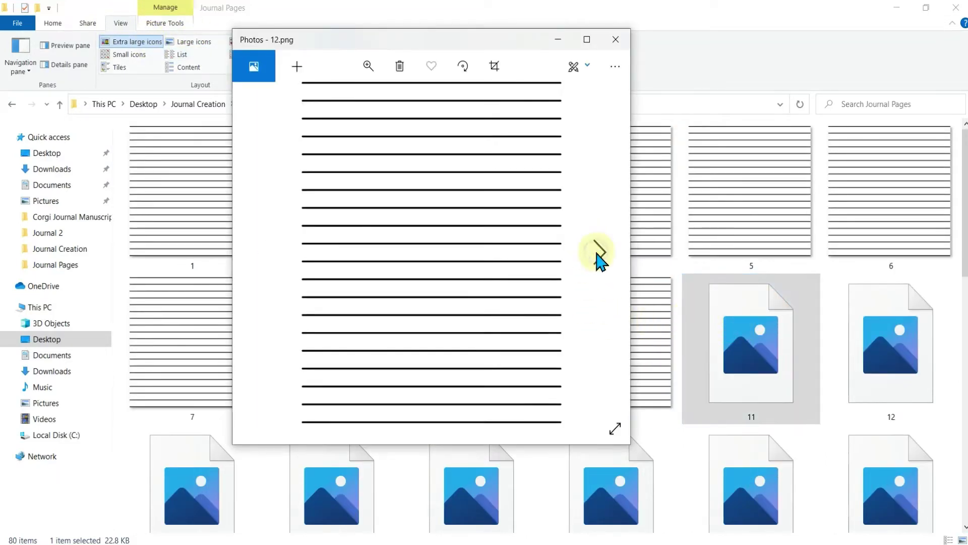
pyautogui.click(601, 254)
pyautogui.click(600, 255)
pyautogui.click(601, 254)
pyautogui.click(600, 255)
pyautogui.click(600, 255)
pyautogui.click(600, 254)
pyautogui.click(600, 255)
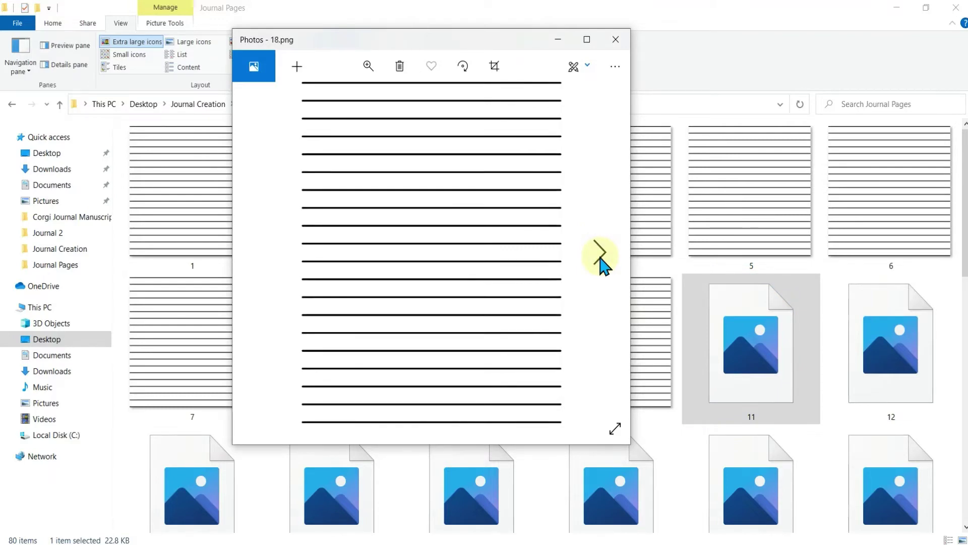
pyautogui.click(600, 254)
pyautogui.click(601, 255)
pyautogui.click(600, 255)
pyautogui.click(600, 254)
pyautogui.click(600, 255)
pyautogui.click(600, 255)
pyautogui.click(601, 255)
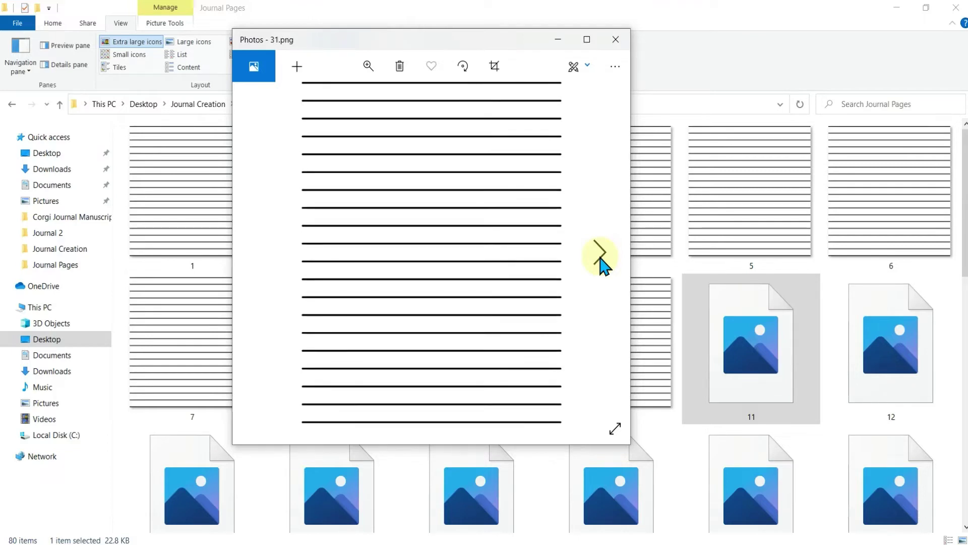
pyautogui.click(600, 255)
pyautogui.click(600, 255)
pyautogui.click(600, 255)
pyautogui.click(600, 255)
pyautogui.click(601, 255)
pyautogui.click(600, 255)
pyautogui.click(600, 255)
pyautogui.click(600, 254)
pyautogui.click(600, 255)
pyautogui.click(600, 254)
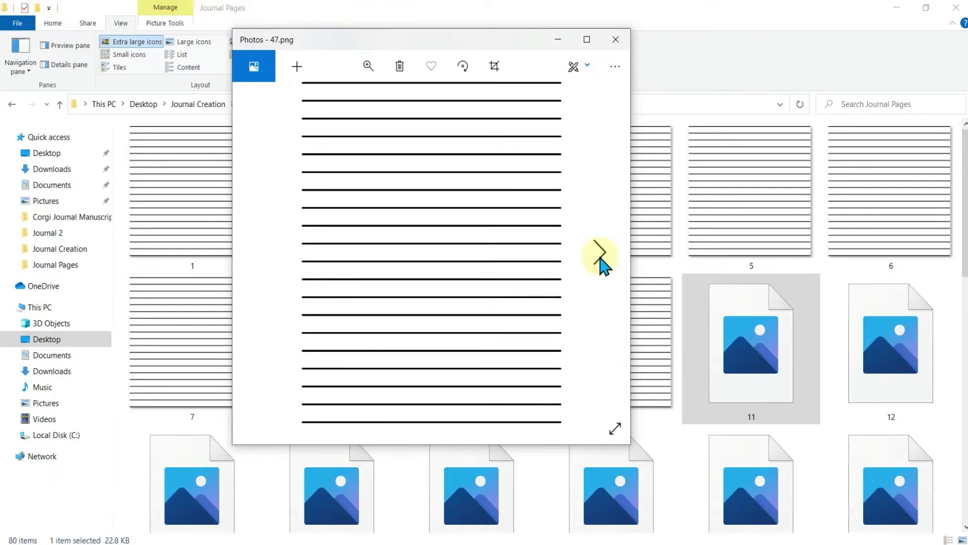
pyautogui.click(601, 254)
pyautogui.click(601, 254)
pyautogui.click(600, 255)
pyautogui.click(600, 255)
pyautogui.click(600, 255)
pyautogui.click(600, 255)
pyautogui.click(601, 254)
pyautogui.click(601, 255)
pyautogui.click(600, 254)
pyautogui.click(601, 254)
pyautogui.click(600, 255)
pyautogui.click(600, 255)
pyautogui.click(601, 255)
pyautogui.click(601, 255)
pyautogui.click(600, 255)
pyautogui.click(600, 255)
pyautogui.click(600, 255)
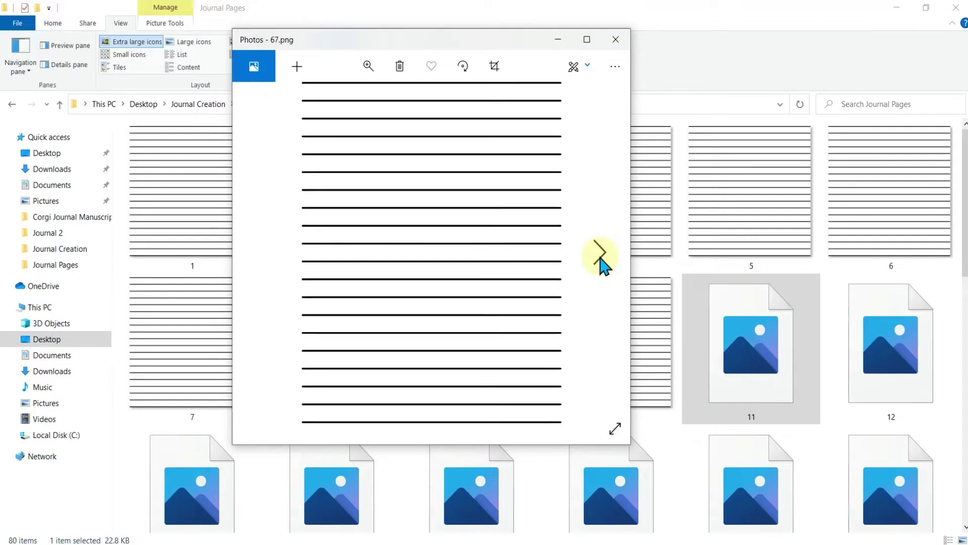
pyautogui.click(601, 254)
pyautogui.click(601, 255)
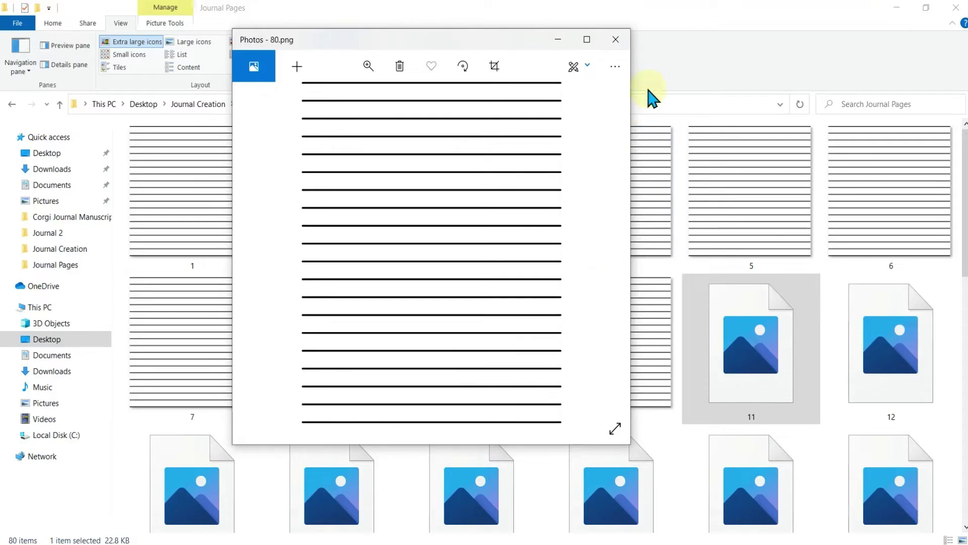
pyautogui.click(616, 39)
# Step: Duplicate all 80 page images within the Journal Pages folder and clear the selection
pyautogui.scroll(-10, 768, 432)
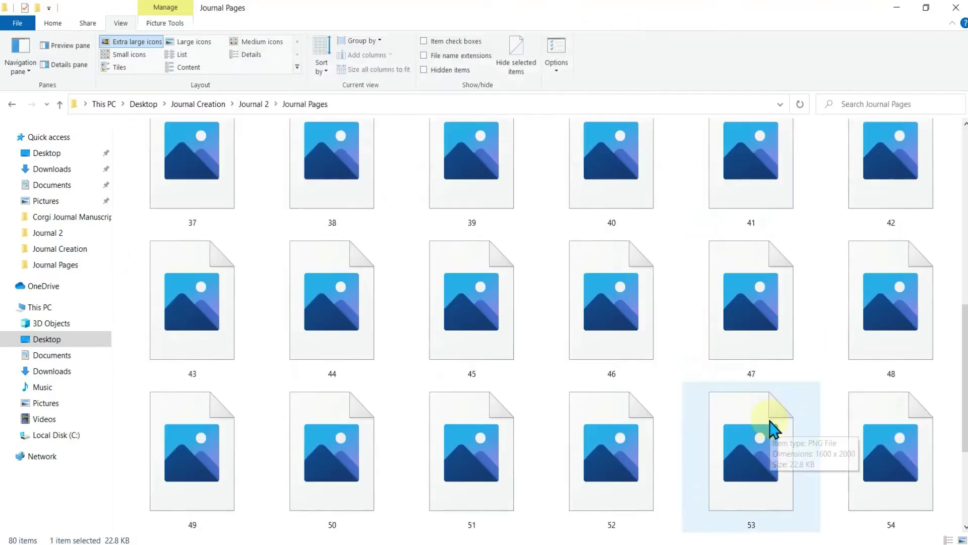
pyautogui.scroll(-2, 796, 444)
pyautogui.click(585, 449)
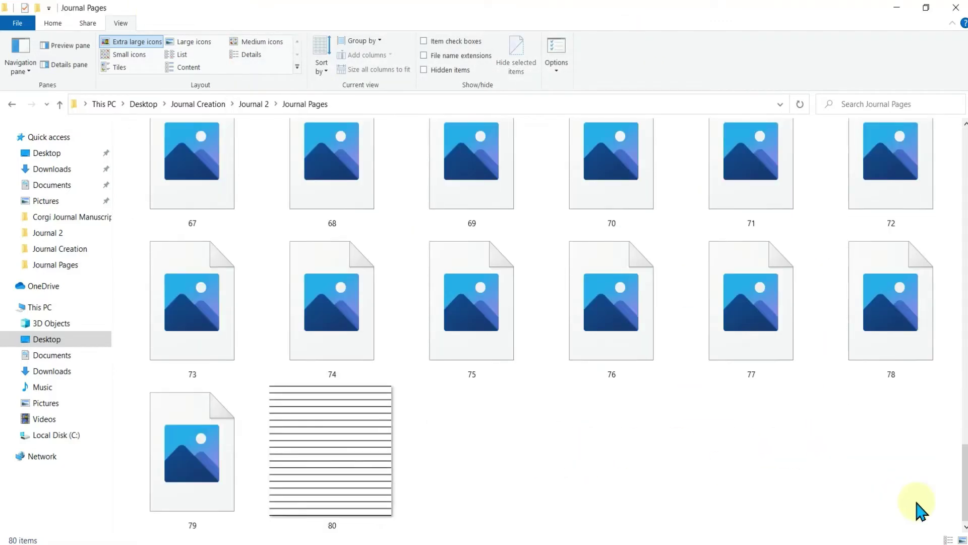
pyautogui.click(376, 447)
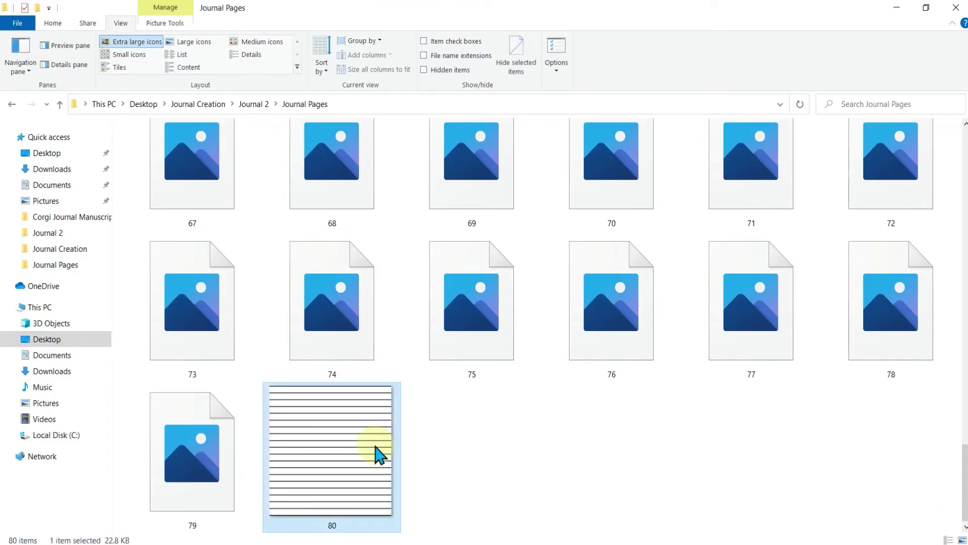
pyautogui.moveTo(901, 501); pyautogui.dragTo(119, 10)
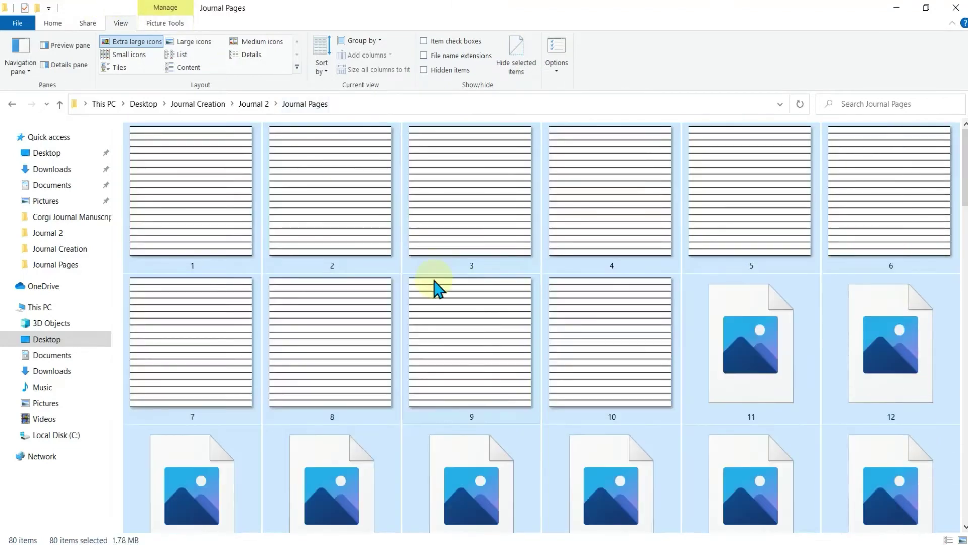
pyautogui.hotkey('ctrl', 'c')
pyautogui.hotkey('ctrl', 'v')
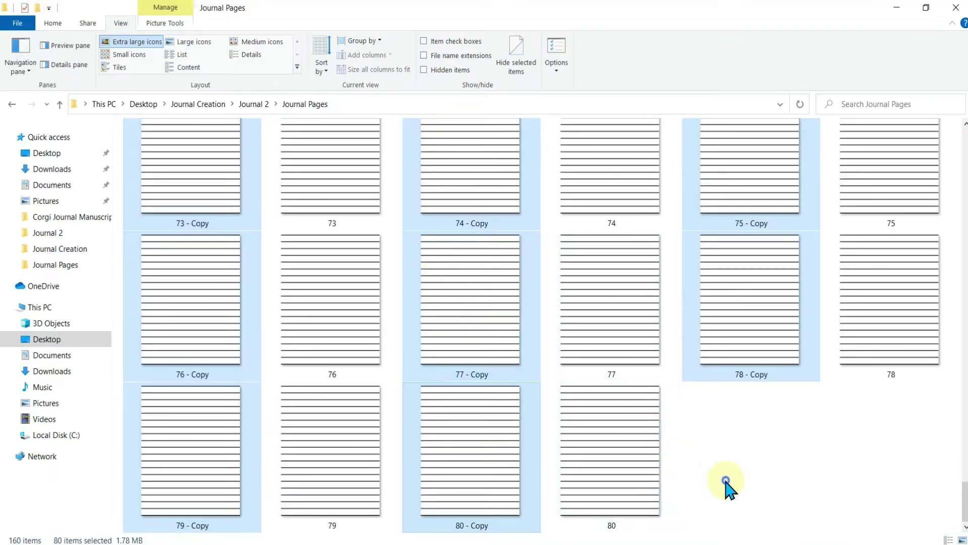
pyautogui.click(726, 480)
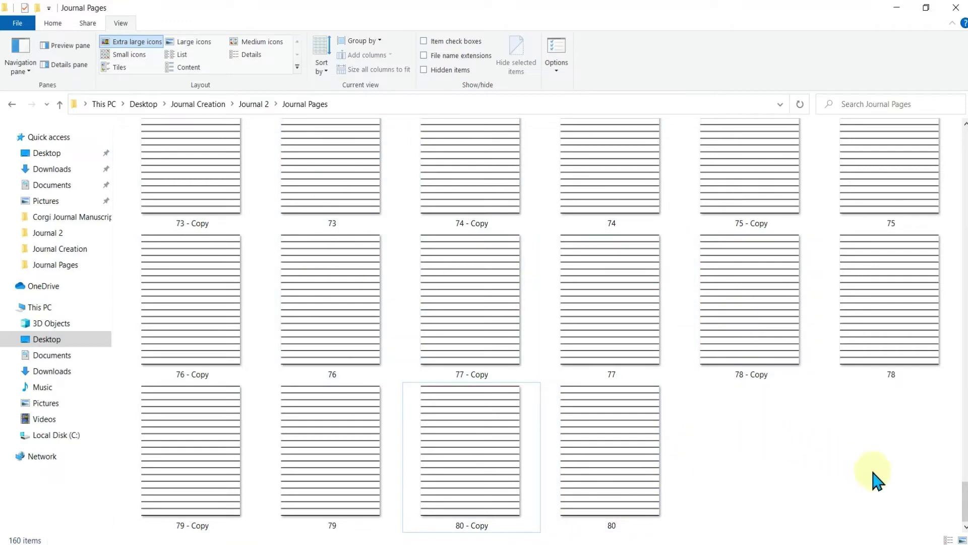
# Step: Examine the duplicated page images next to their originals, from page 80 back to pages 2 through 6
pyautogui.click(626, 449)
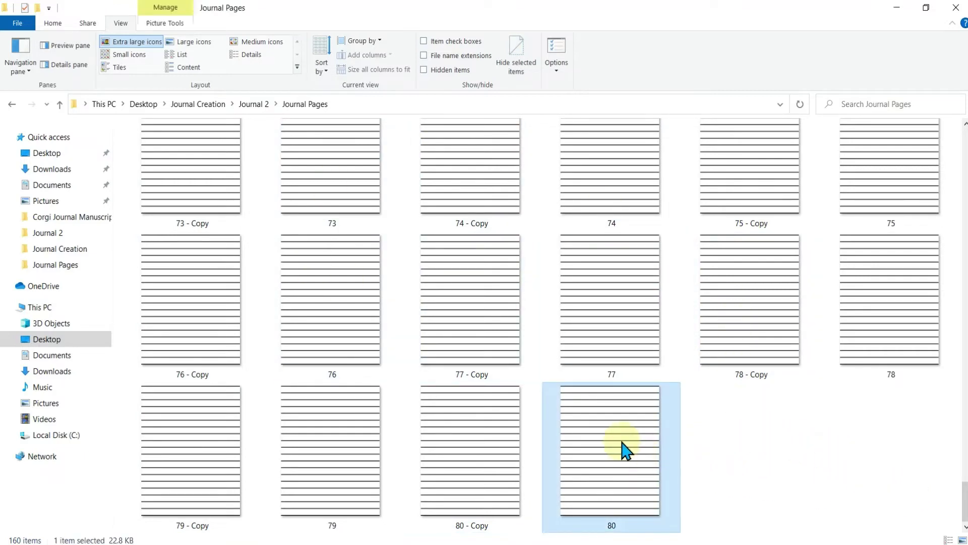
pyautogui.scroll(15, 378, 378)
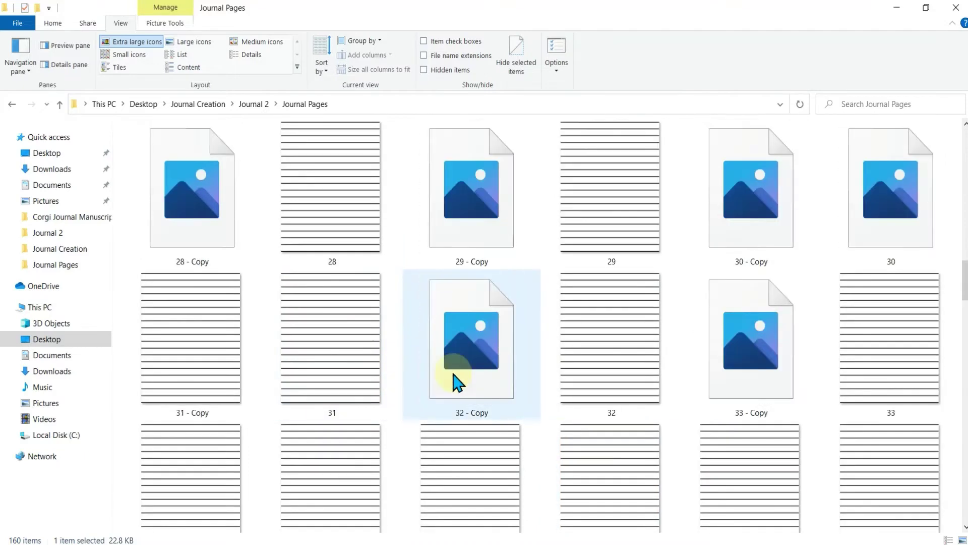
pyautogui.scroll(10, 456, 382)
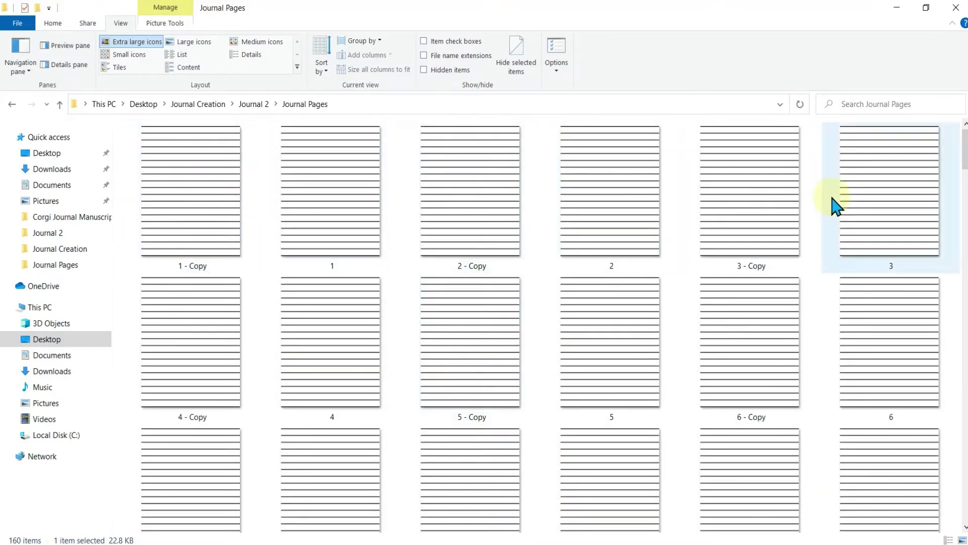
pyautogui.click(639, 185)
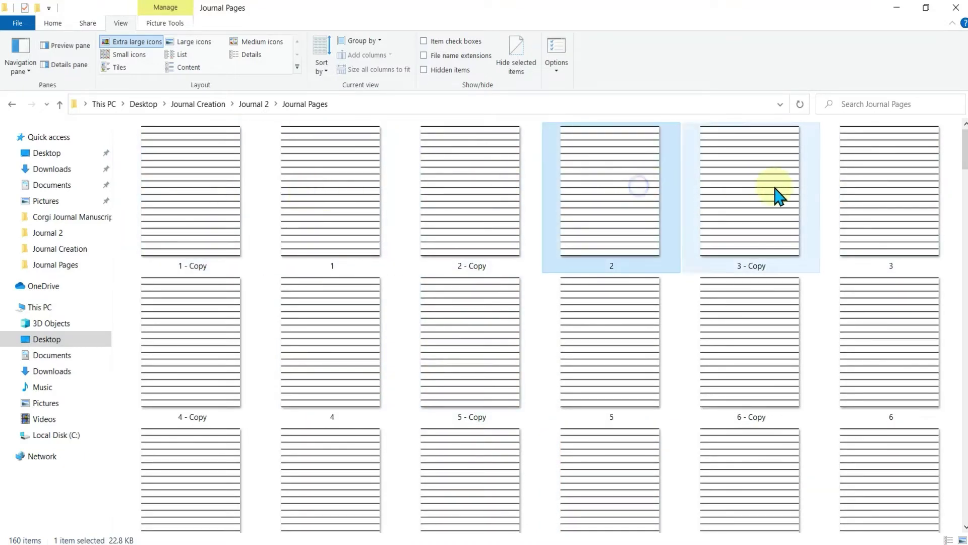
pyautogui.click(865, 190)
pyautogui.click(888, 316)
pyautogui.click(613, 320)
pyautogui.click(393, 321)
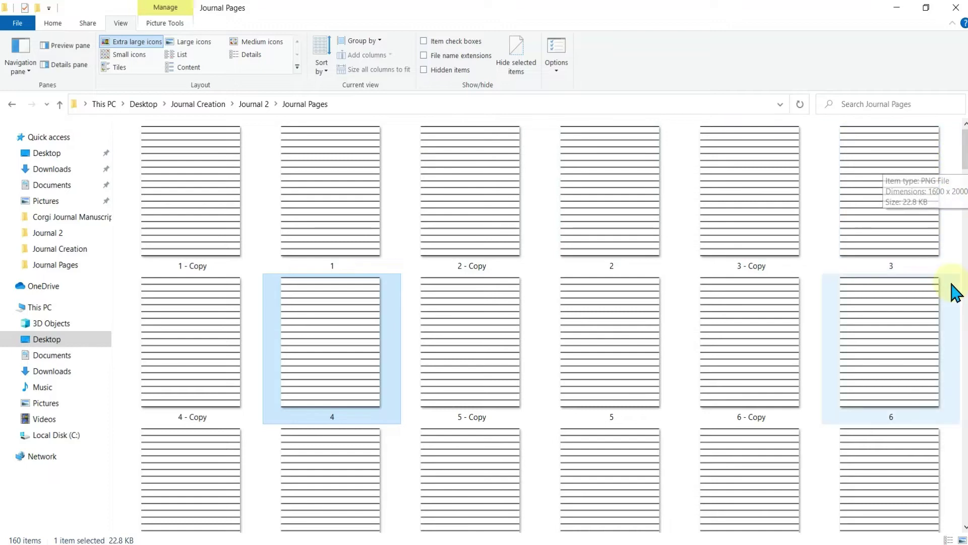
pyautogui.click(929, 180)
pyautogui.moveTo(926, 173); pyautogui.dragTo(152, 535)
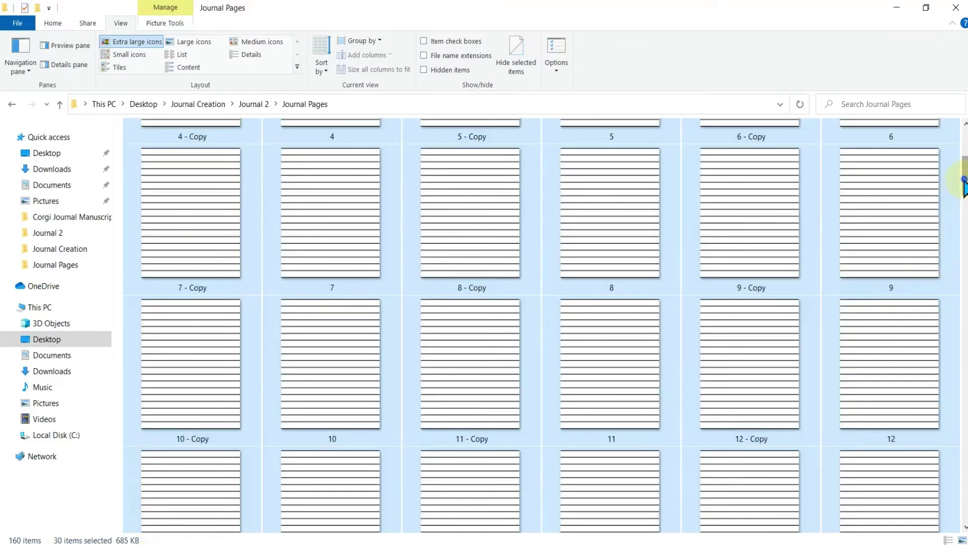
pyautogui.press('F2')
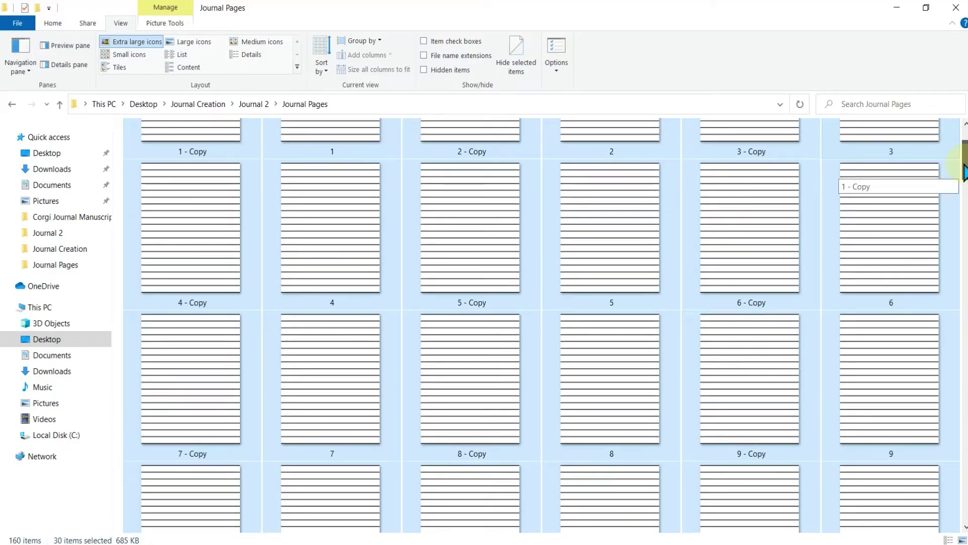
pyautogui.moveTo(964, 172); pyautogui.dragTo(964, 161)
pyautogui.click(956, 148)
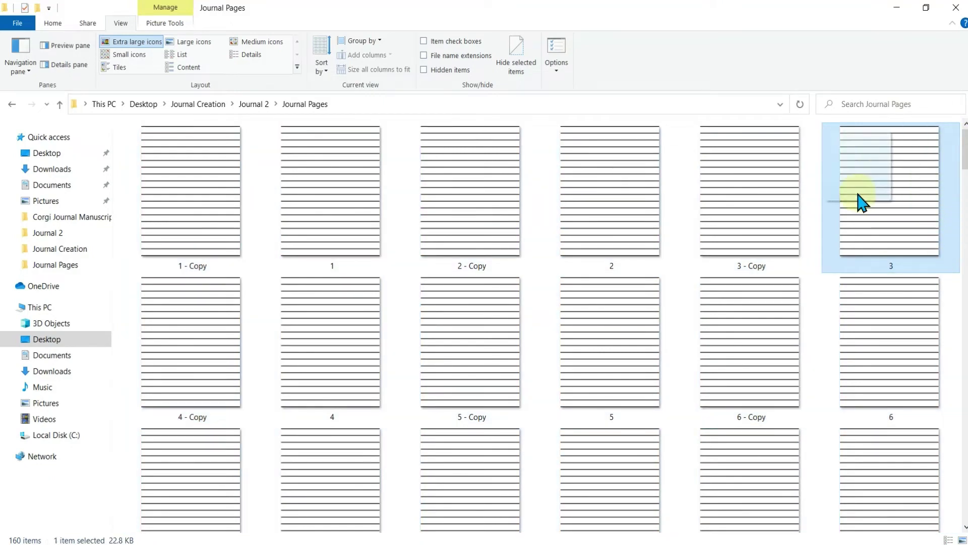
# Step: Duplicate the first 36 page images, from 1 - Copy through 18, within the Journal Pages folder
pyautogui.moveTo(118, 168); pyautogui.dragTo(953, 542)
pyautogui.moveTo(961, 502); pyautogui.dragTo(957, 195)
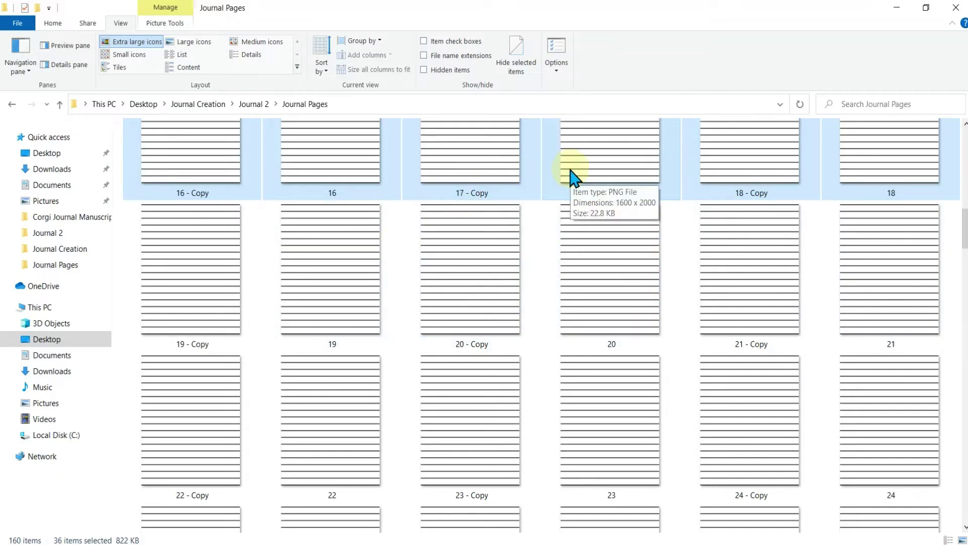
pyautogui.hotkey('ctrl', 'c')
pyautogui.hotkey('ctrl', 'v')
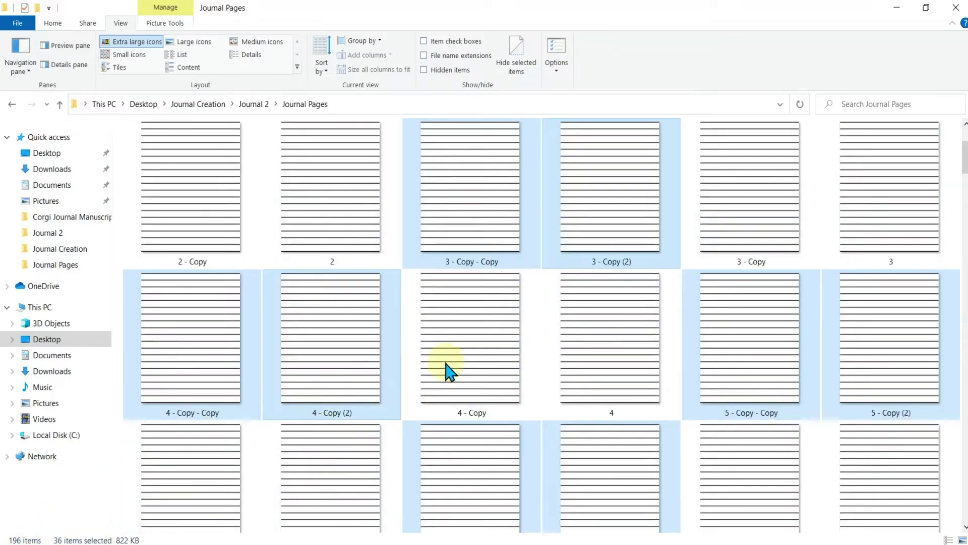
# Step: Duplicate the four versions of page image 4 (4, 4 - Copy, 4 - Copy (2) and 4 - Copy - Copy) in the same folder
pyautogui.click(469, 363)
pyautogui.click(555, 350)
pyautogui.keyDown('ctrl'); pyautogui.click(251, 351); pyautogui.keyUp('ctrl')
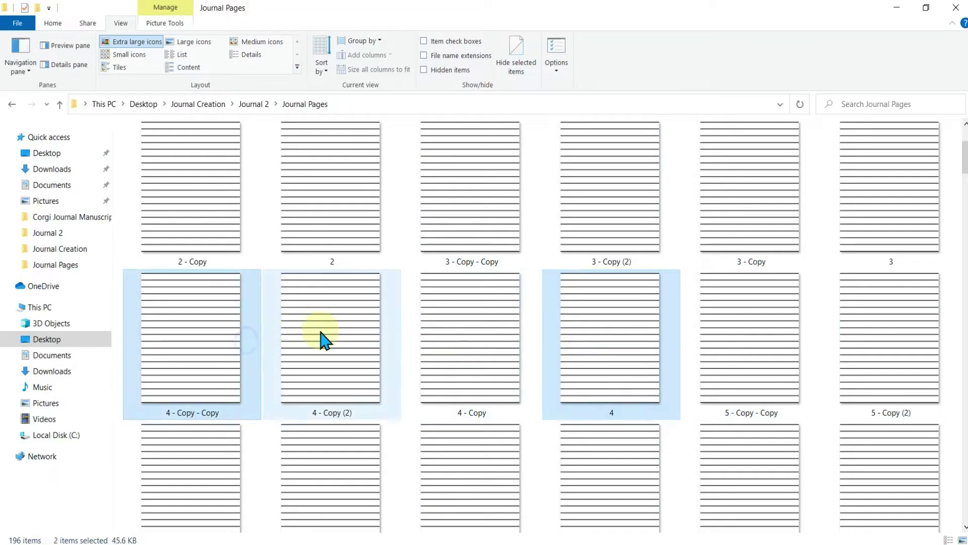
pyautogui.keyDown('ctrl'); pyautogui.click(320, 339); pyautogui.keyUp('ctrl')
pyautogui.keyDown('ctrl'); pyautogui.click(450, 339); pyautogui.keyUp('ctrl')
pyautogui.moveTo(556, 366); pyautogui.dragTo(519, 417)
pyautogui.click(864, 411)
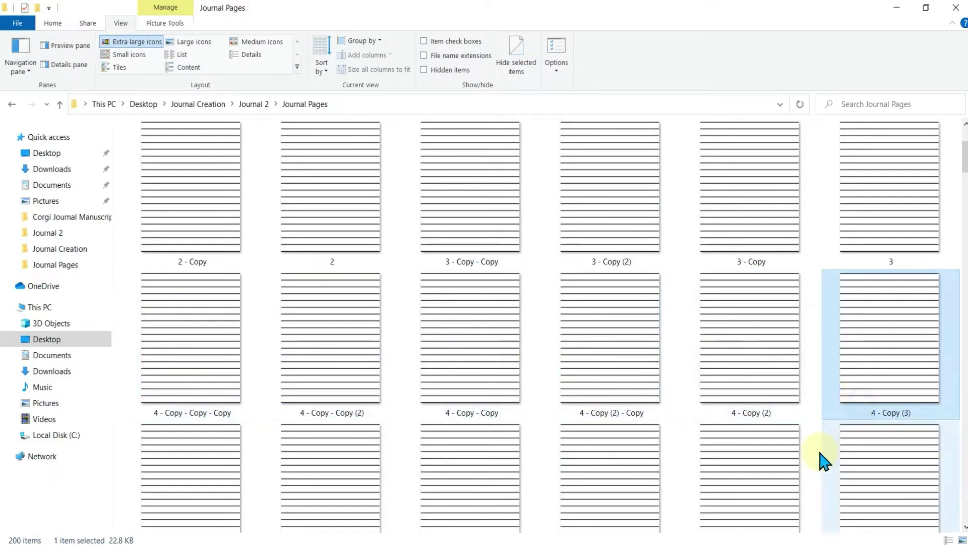
# Step: Delete the page images 7 - Copy and 7 from the Journal Pages folder
pyautogui.scroll(-5, 782, 464)
pyautogui.click(237, 363)
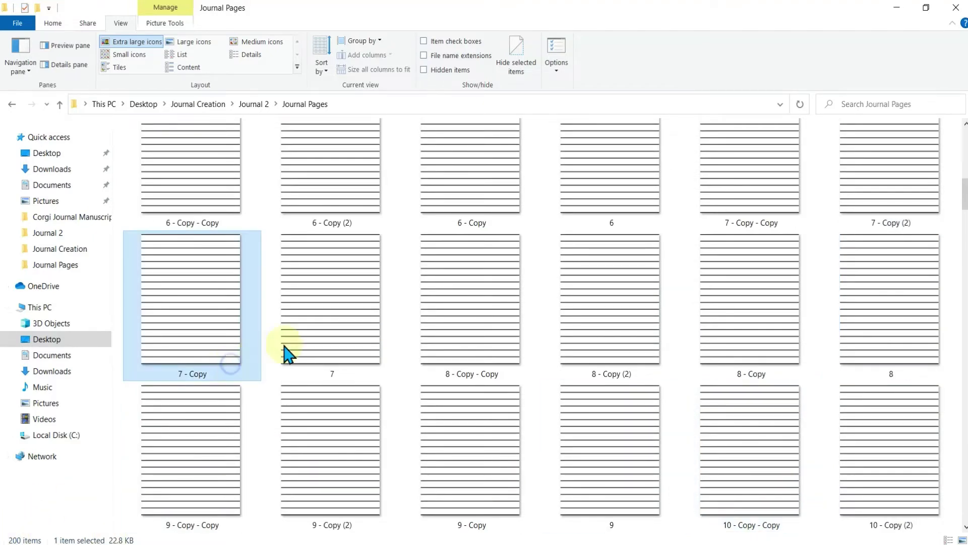
pyautogui.press('Delete')
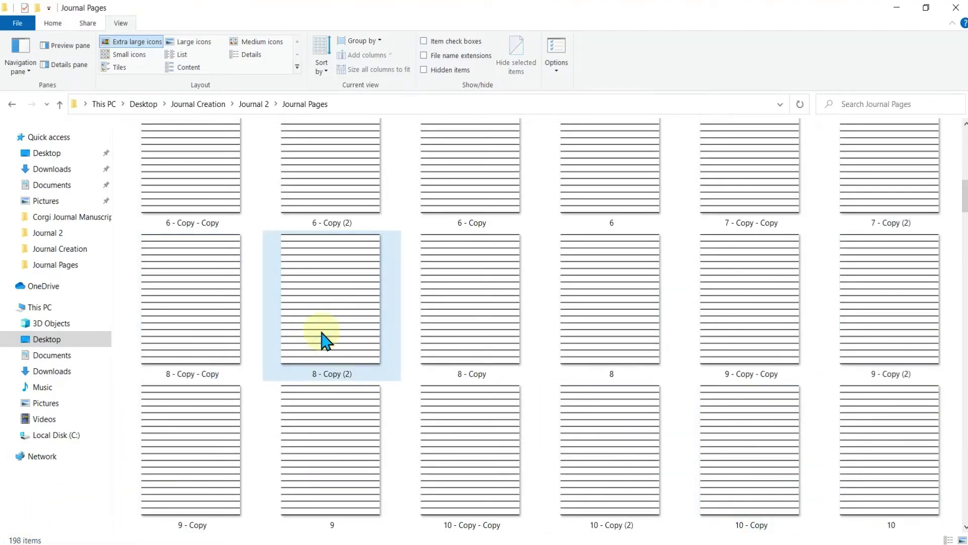
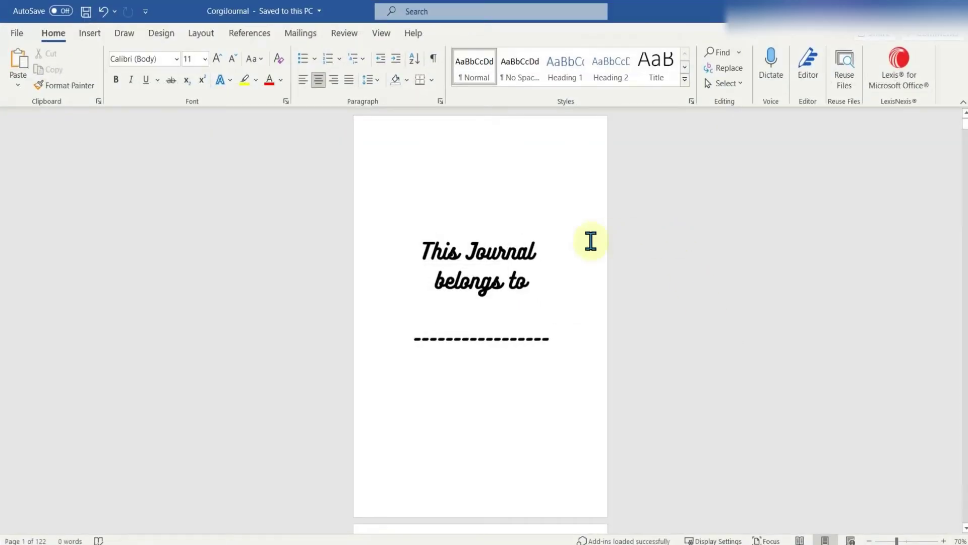
# Step: Switch to the CorgiJournal document in Word and create a new blank document
pyautogui.click(447, 224)
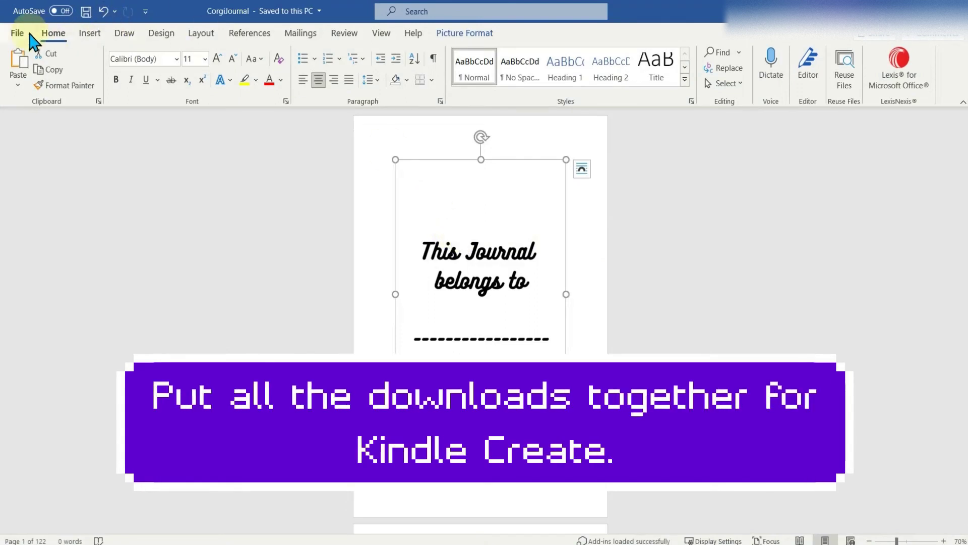
pyautogui.click(201, 34)
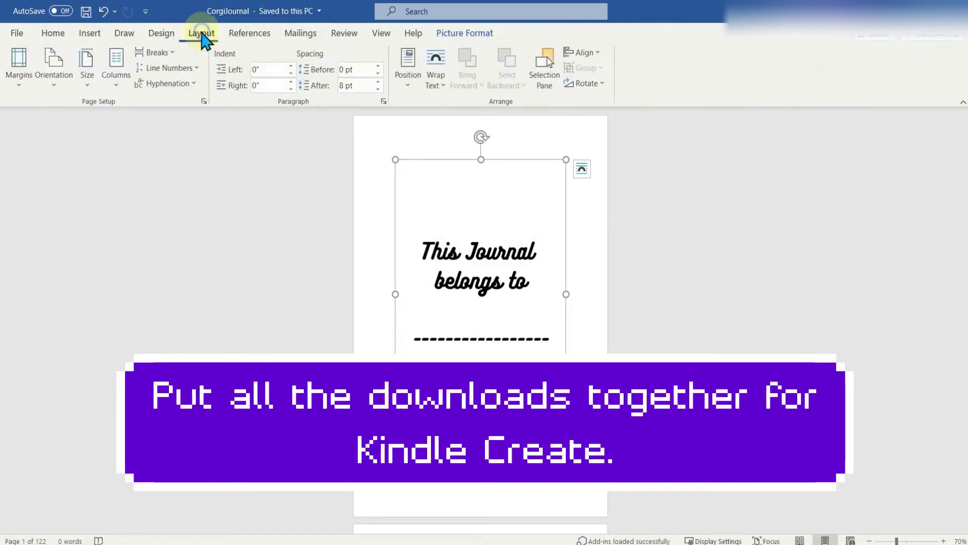
pyautogui.click(739, 277)
pyautogui.click(17, 33)
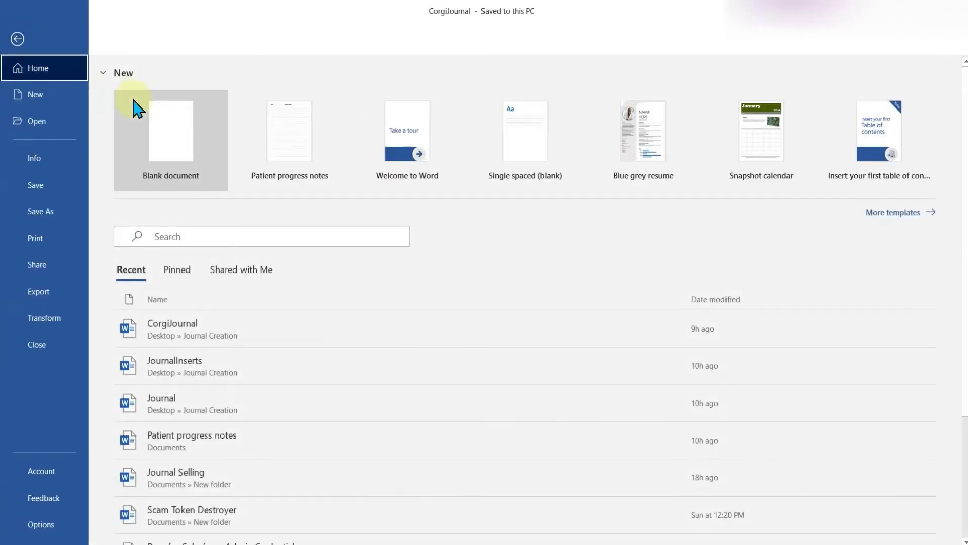
pyautogui.click(137, 109)
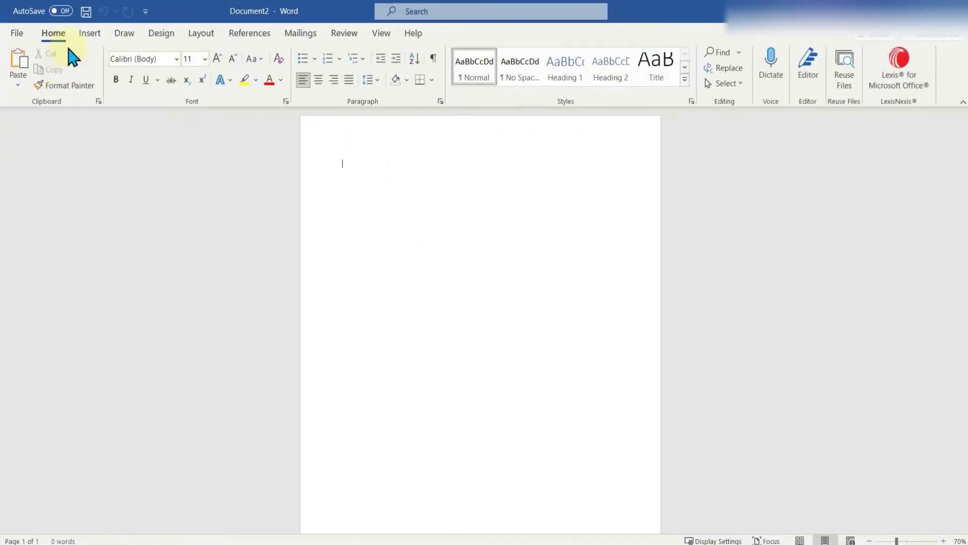
# Step: Set the whole document's custom paper size to 8" wide by 10" high
pyautogui.click(192, 35)
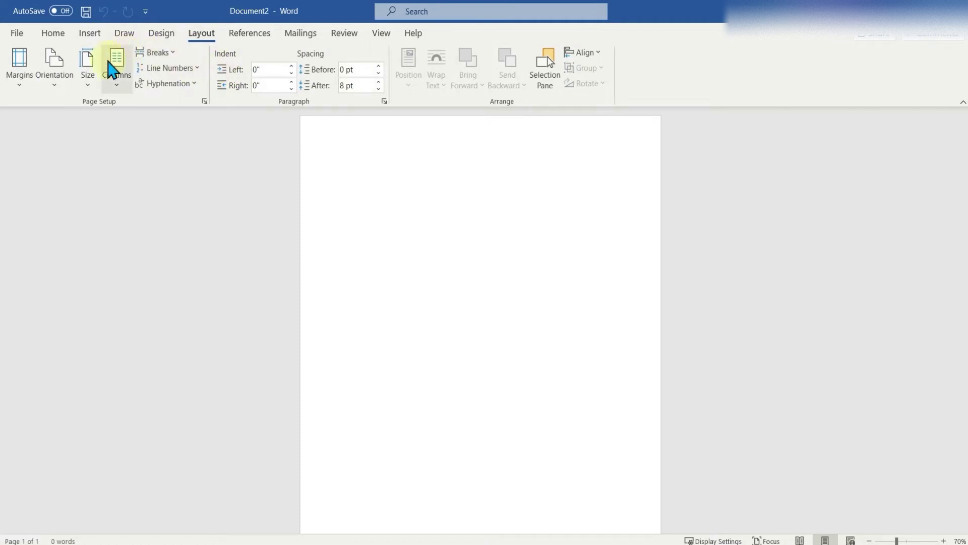
pyautogui.click(87, 71)
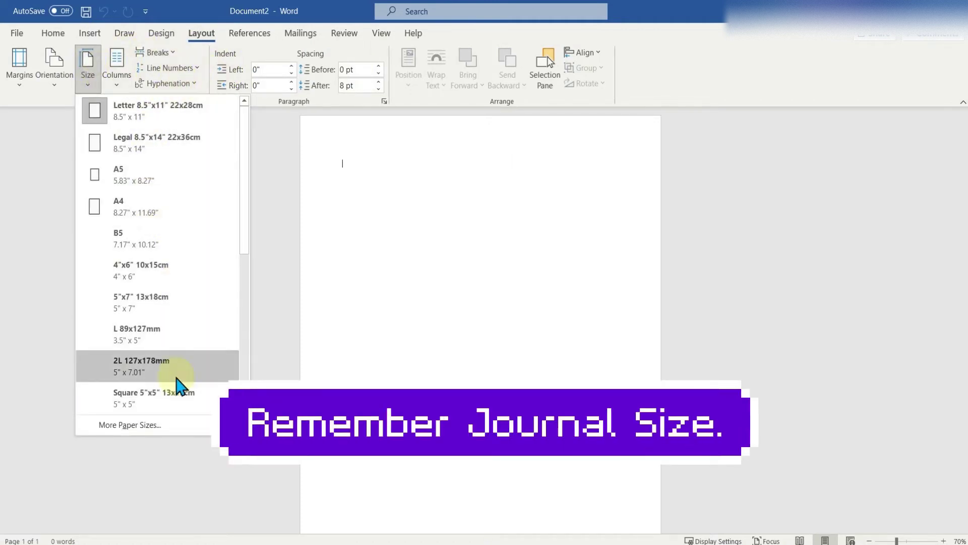
pyautogui.click(150, 426)
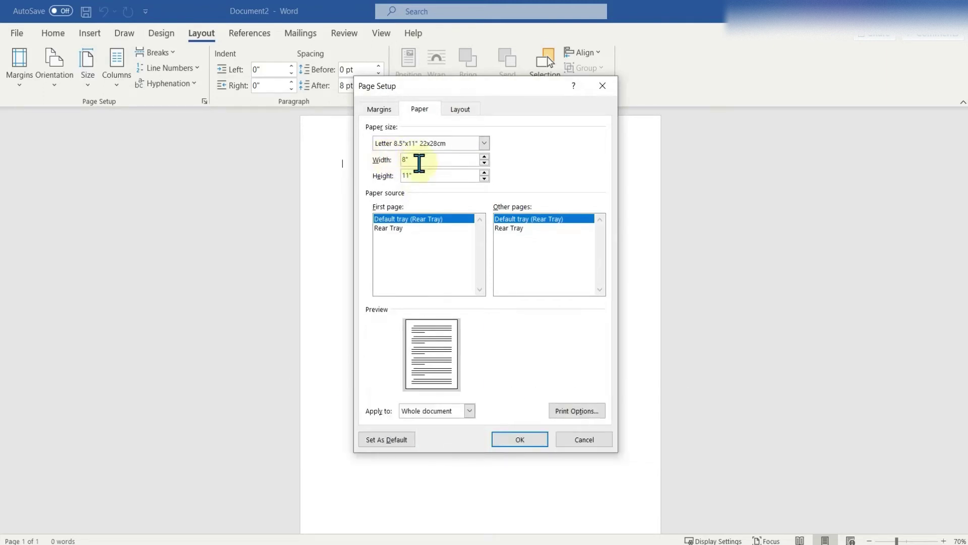
pyautogui.click(408, 175)
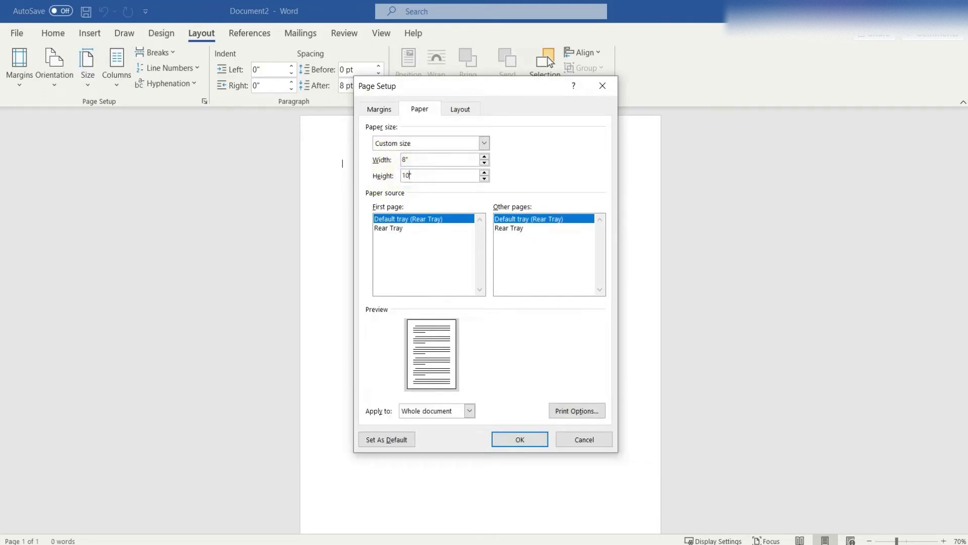
pyautogui.click(535, 442)
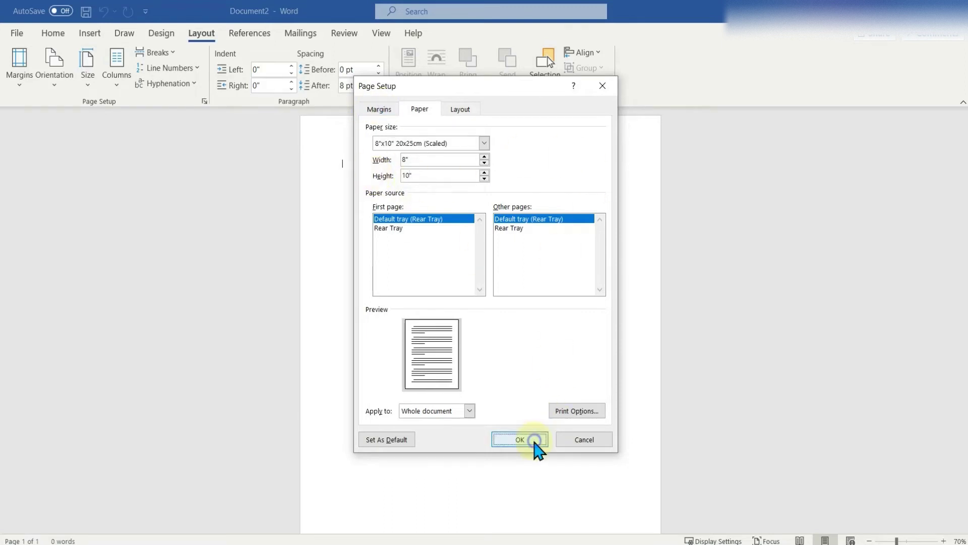
# Step: Insert the Owner Page Sample picture from the Journal Creation folder and centre it on the page
pyautogui.click(88, 33)
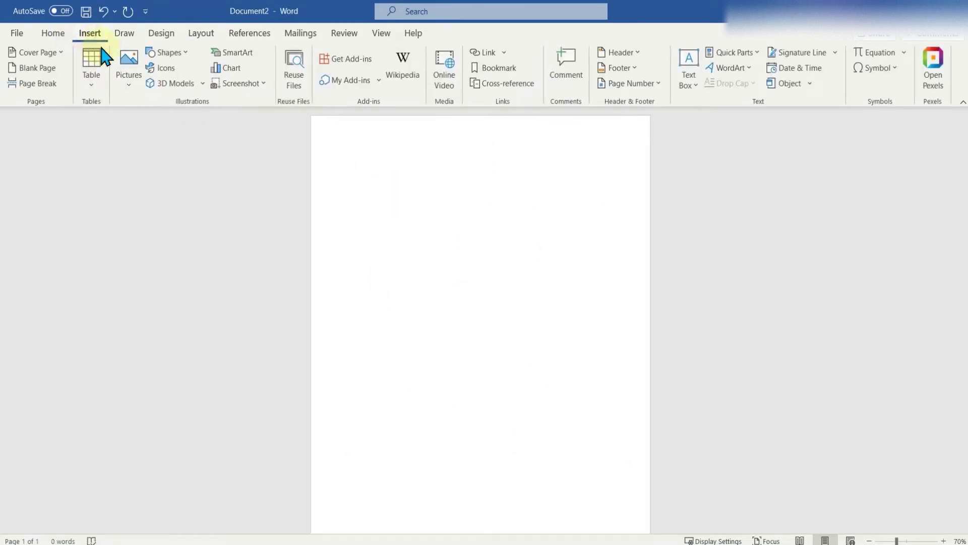
pyautogui.click(135, 65)
pyautogui.click(146, 125)
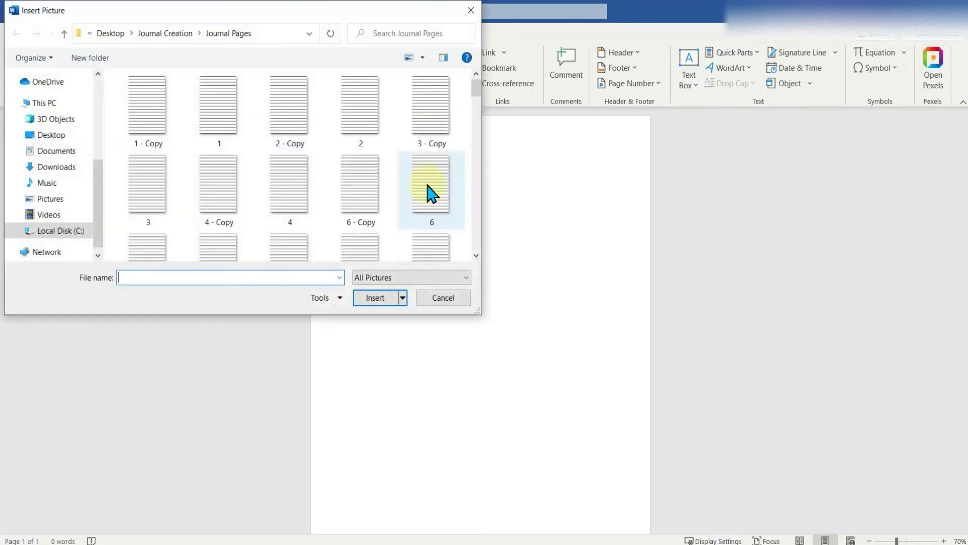
pyautogui.click(163, 34)
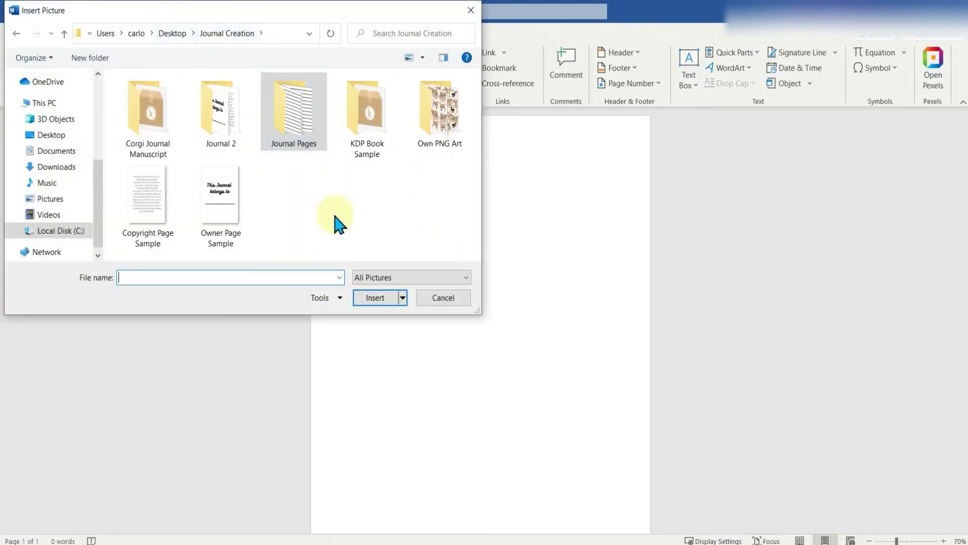
pyautogui.click(236, 205)
pyautogui.click(371, 298)
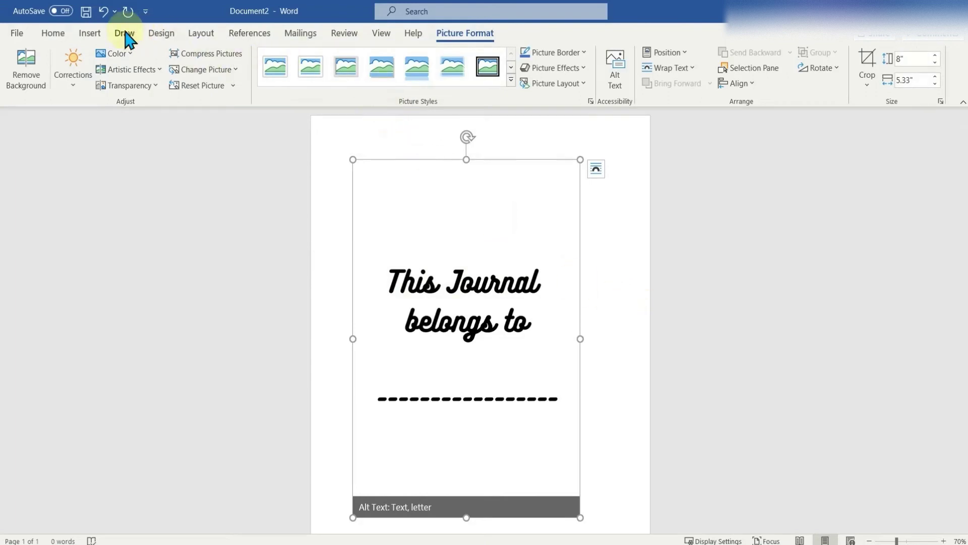
pyautogui.click(54, 33)
pyautogui.click(317, 79)
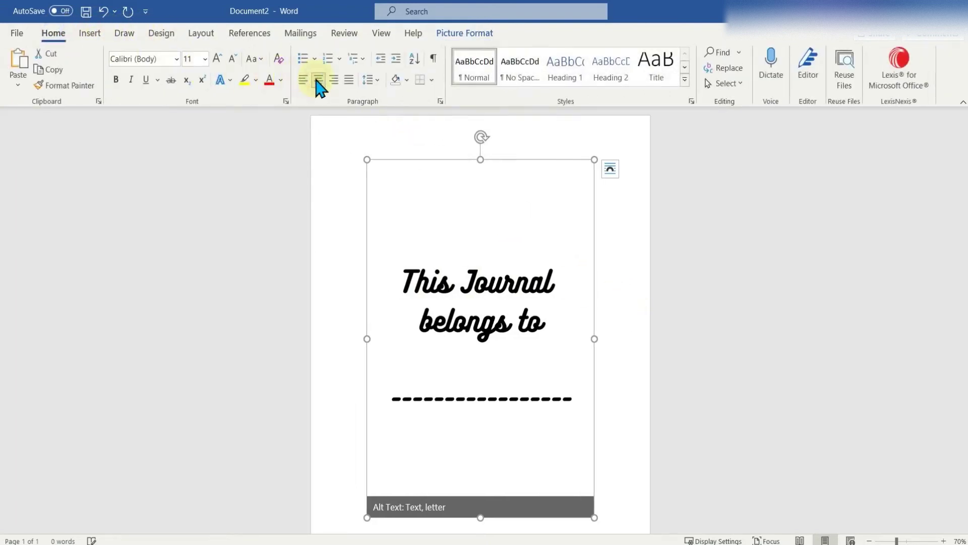
# Step: Add a new page after the owner picture and insert the Copyright Page Sample picture there
pyautogui.click(630, 366)
pyautogui.hotkey('ctrl', 'Return')
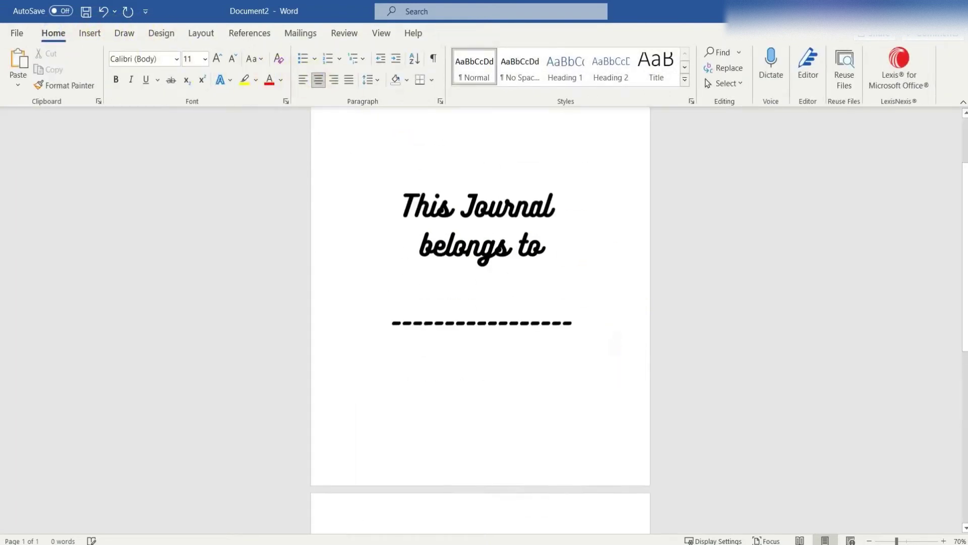
pyautogui.click(90, 34)
pyautogui.click(129, 71)
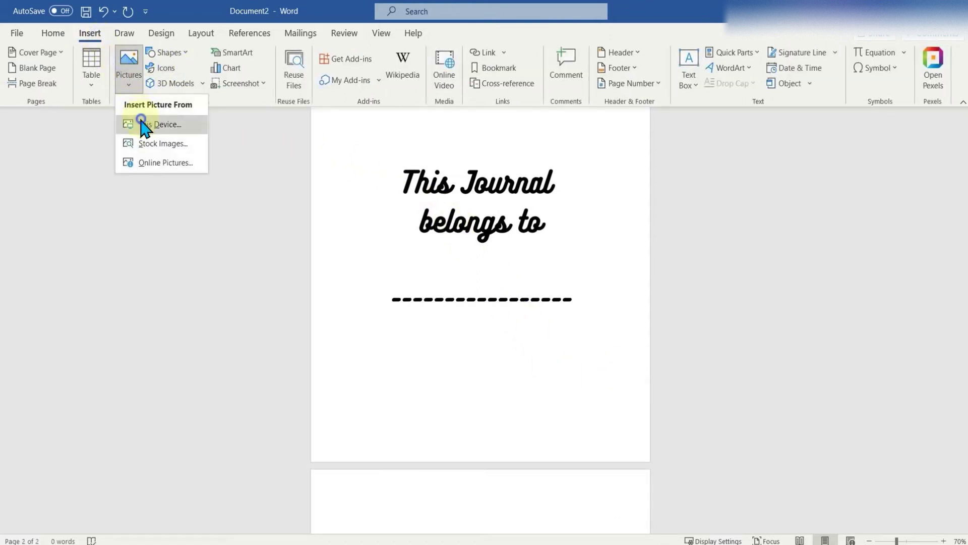
pyautogui.click(144, 125)
pyautogui.click(163, 196)
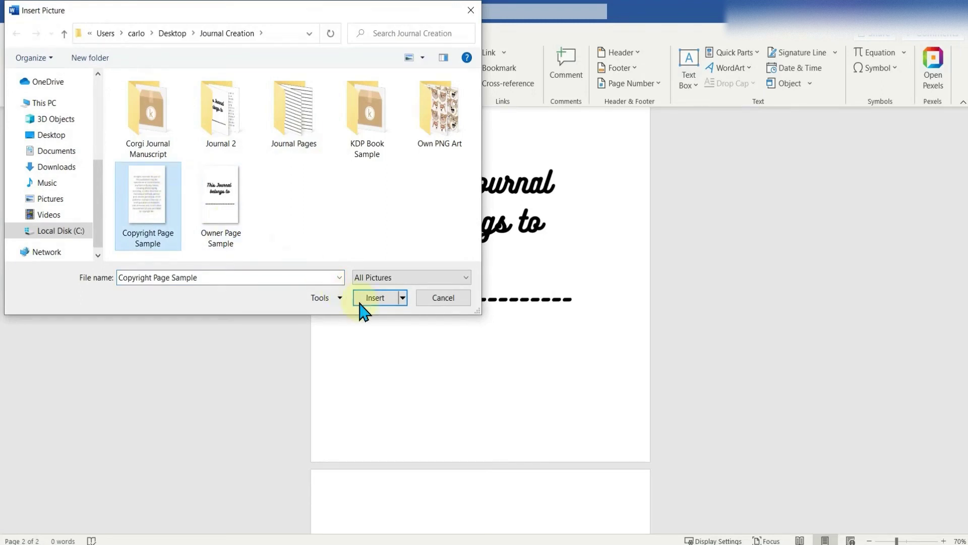
pyautogui.click(361, 304)
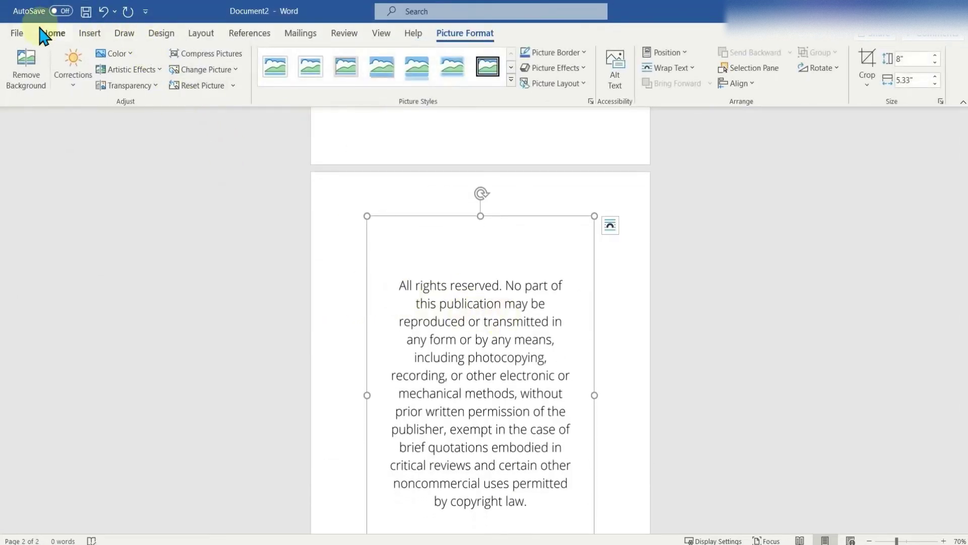
pyautogui.click(50, 33)
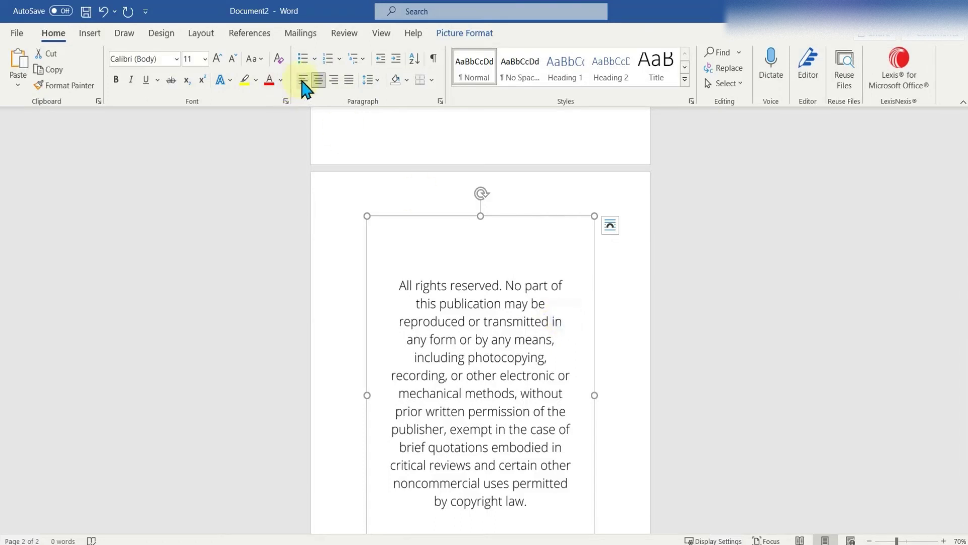
pyautogui.click(600, 283)
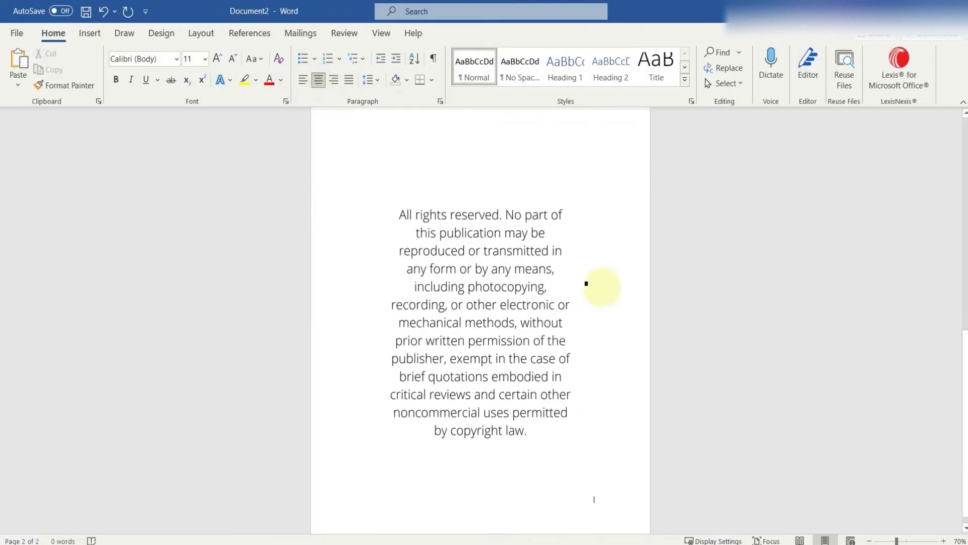
pyautogui.click(87, 35)
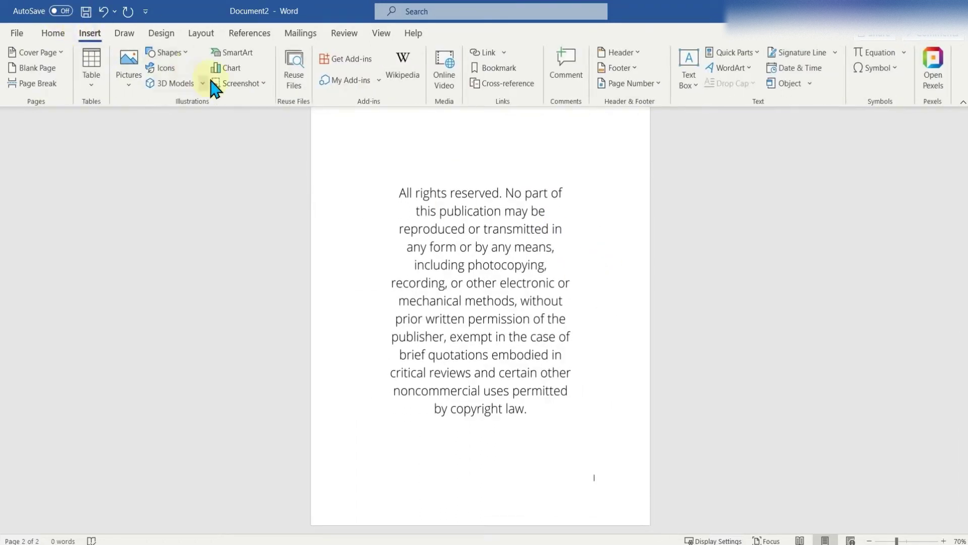
pyautogui.click(138, 83)
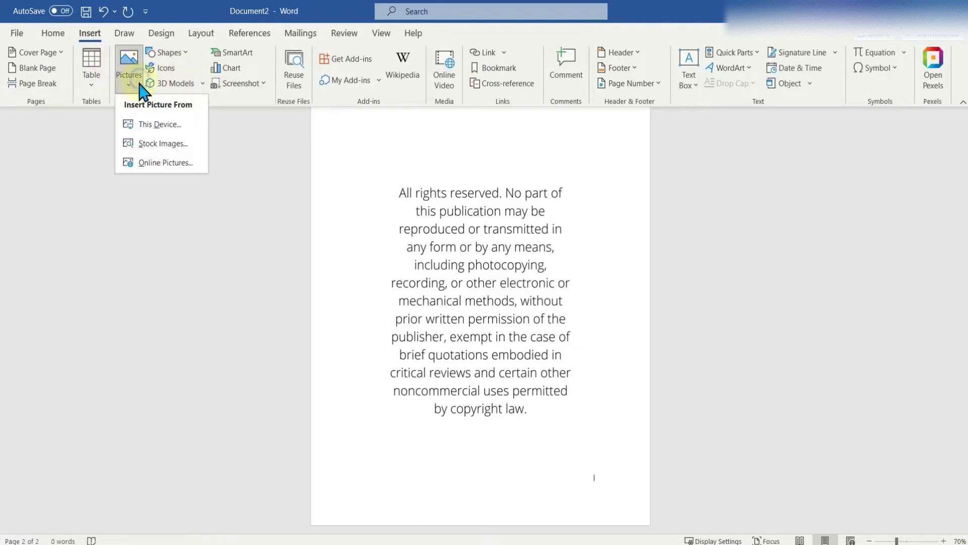
pyautogui.click(153, 125)
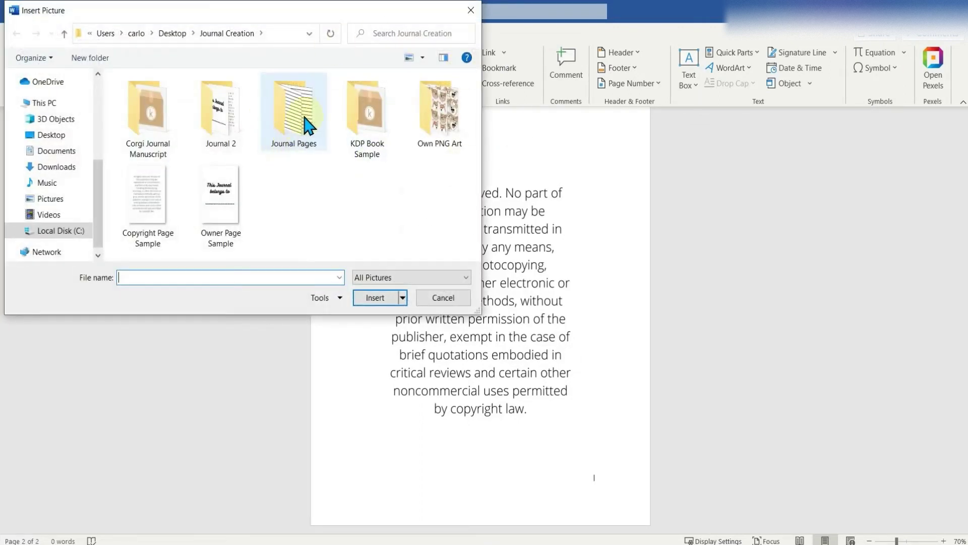
pyautogui.doubleClick(308, 125)
pyautogui.click(16, 34)
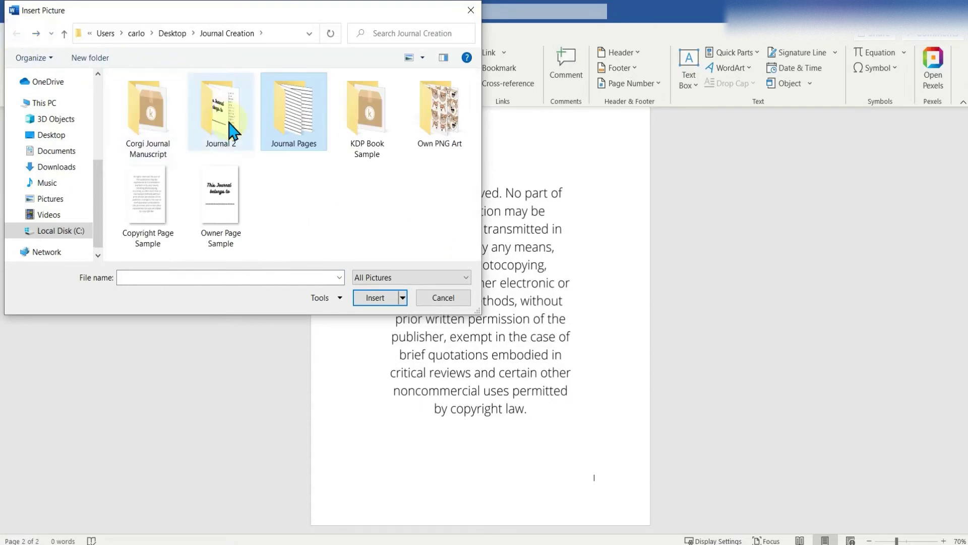
pyautogui.doubleClick(218, 103)
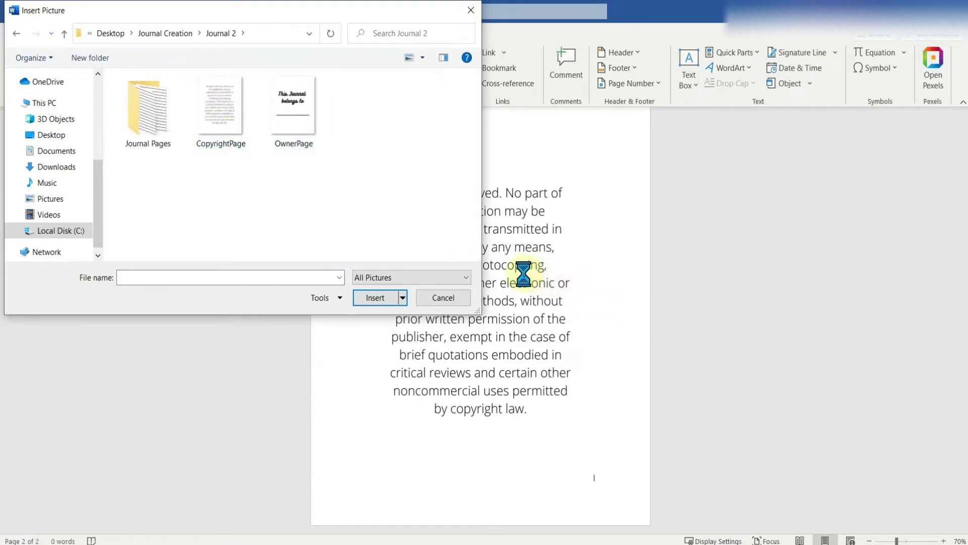
pyautogui.click(442, 298)
# Step: Delete the sample copyright and owner pictures so the document is a single blank page
pyautogui.click(508, 320)
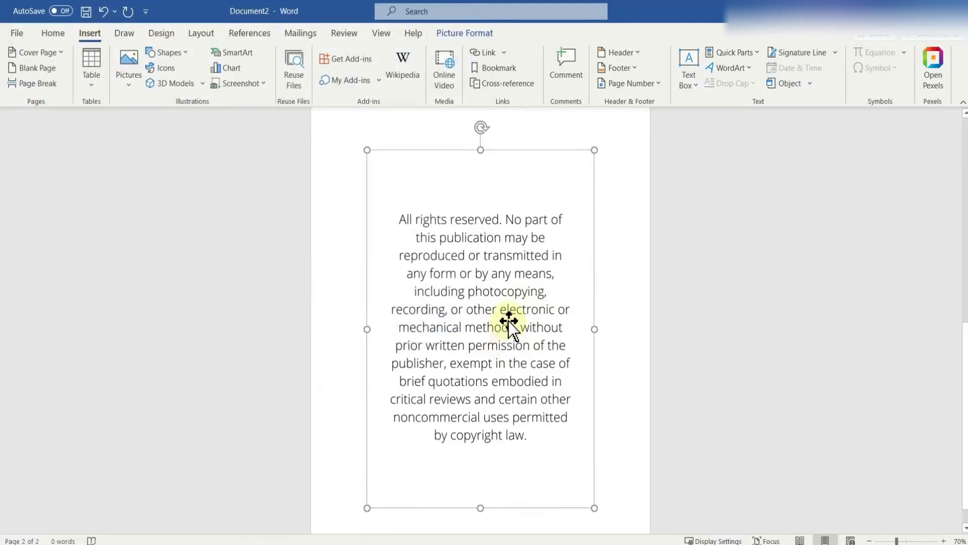
pyautogui.scroll(6, 508, 320)
pyautogui.scroll(1, 484, 242)
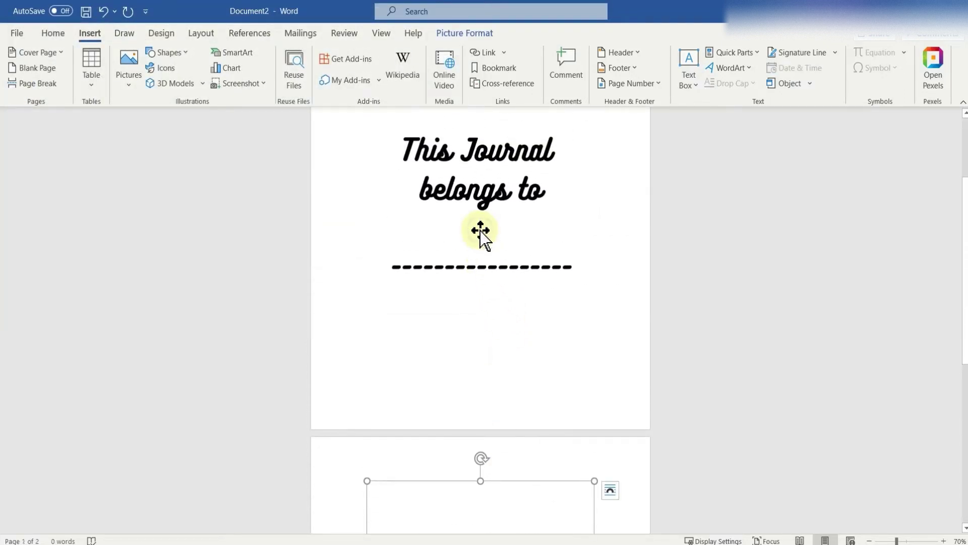
pyautogui.click(481, 231)
pyautogui.scroll(4, 481, 230)
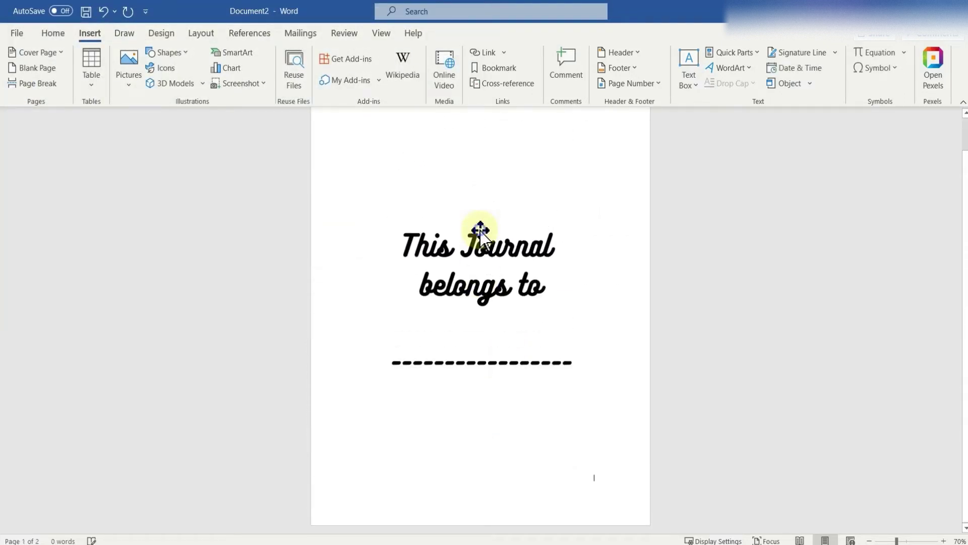
pyautogui.press('Delete')
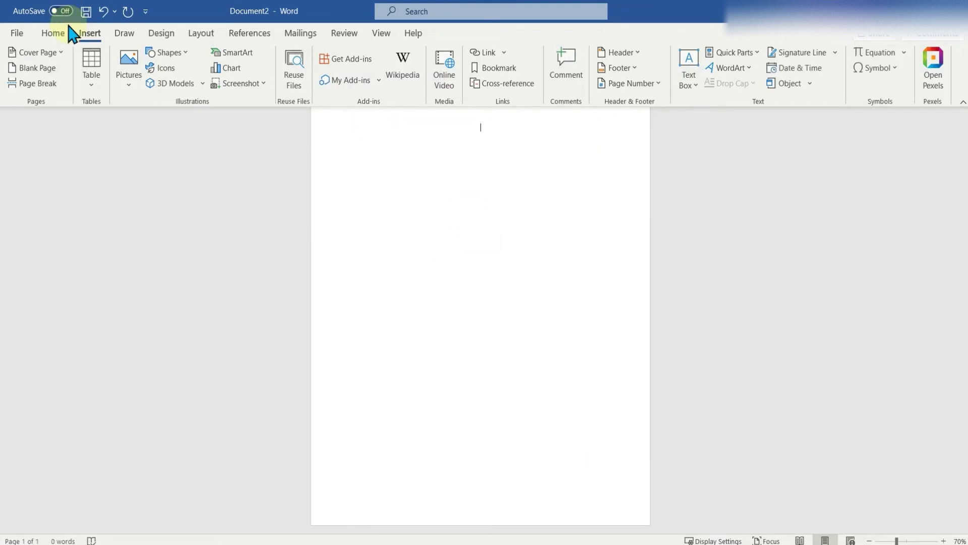
# Step: Insert the CopyrightPage and OwnerPage pictures together from the Journal 2 folder
pyautogui.click(127, 63)
pyautogui.click(157, 124)
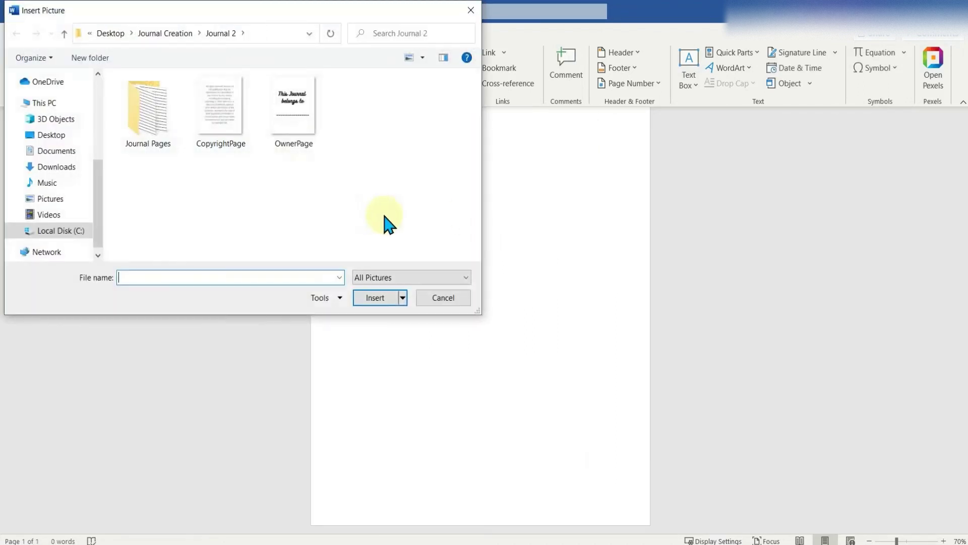
pyautogui.click(312, 145)
pyautogui.keyDown('ctrl'); pyautogui.click(242, 134); pyautogui.keyUp('ctrl')
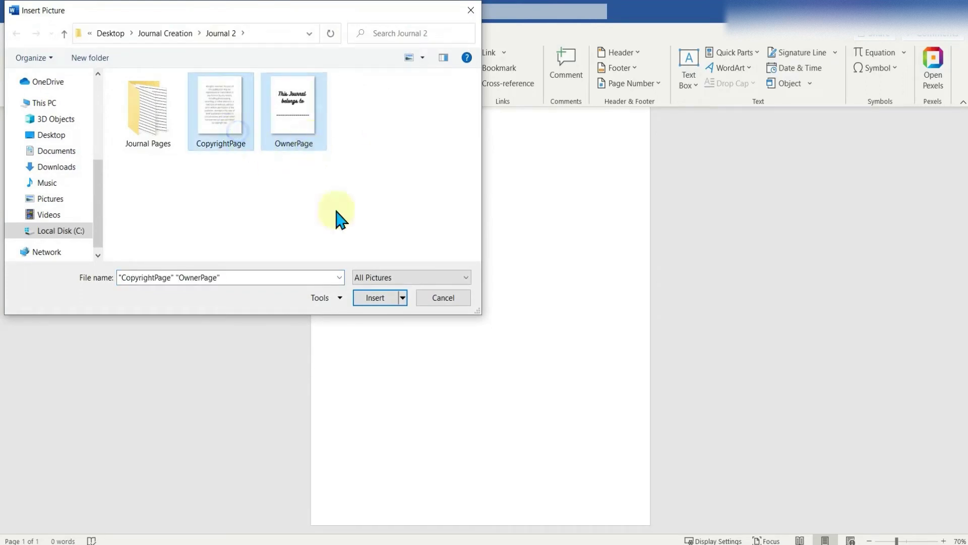
pyautogui.click(387, 300)
# Step: Cut the copyright picture from the page ahead of the owner picture
pyautogui.scroll(5, 525, 316)
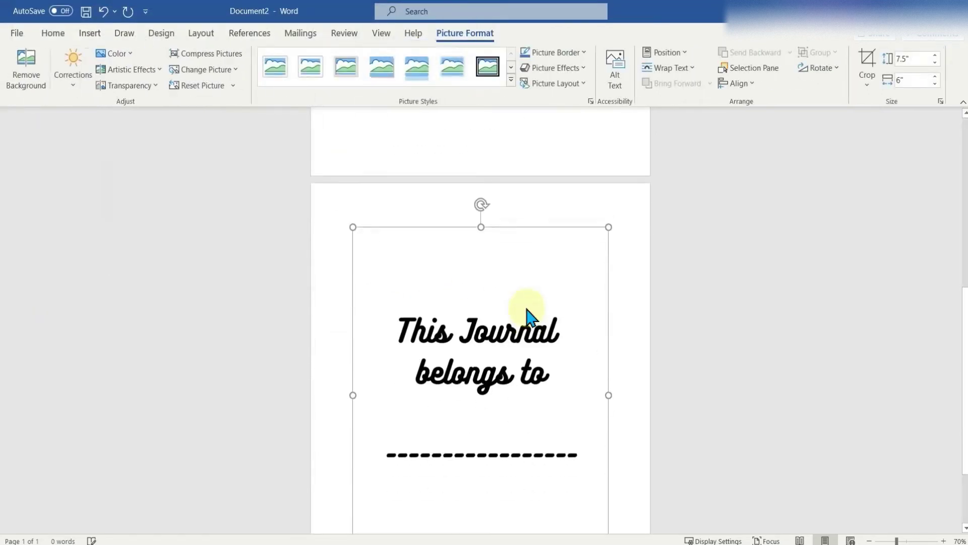
pyautogui.click(480, 216)
pyautogui.rightClick(480, 216)
pyautogui.click(498, 225)
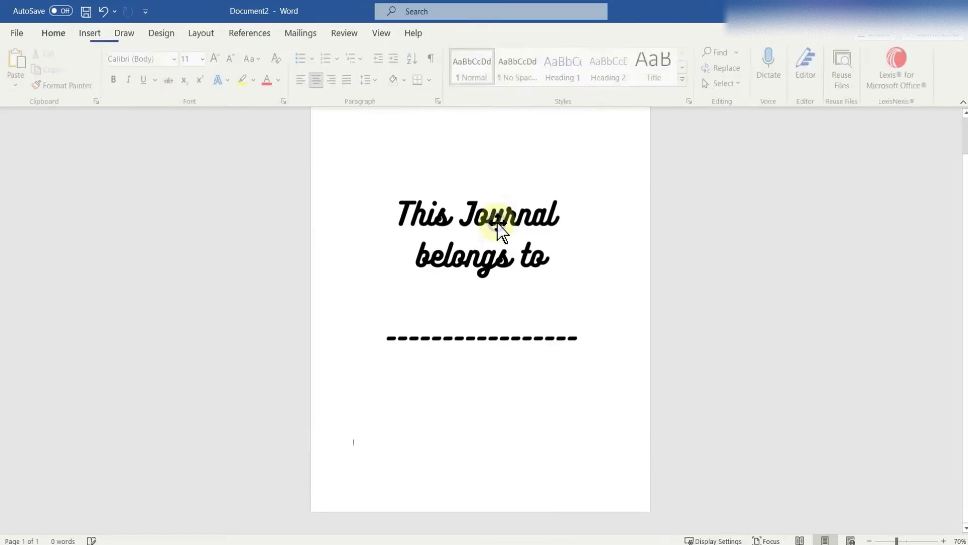
pyautogui.hotkey('ctrl', 'v')
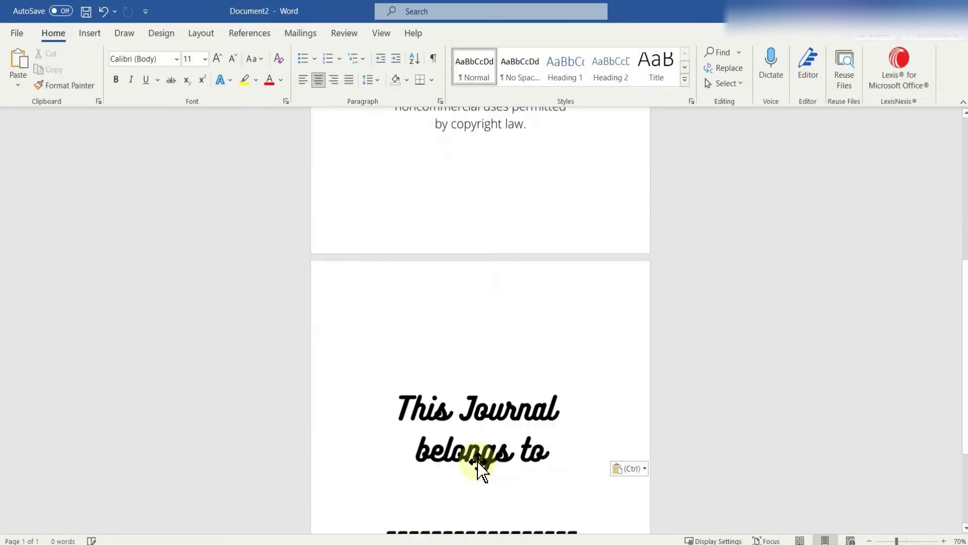
pyautogui.hotkey('ctrl', 'z')
pyautogui.scroll(3, 479, 456)
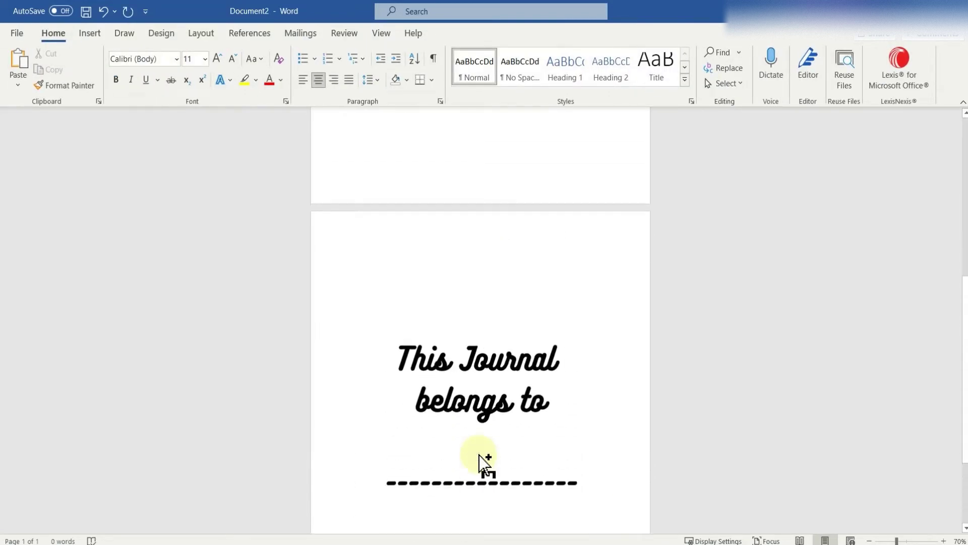
pyautogui.scroll(-3, 479, 456)
# Step: Paste the copyright picture after the owner picture and place the text cursor at the end of the copyright page
pyautogui.click(605, 388)
pyautogui.click(625, 444)
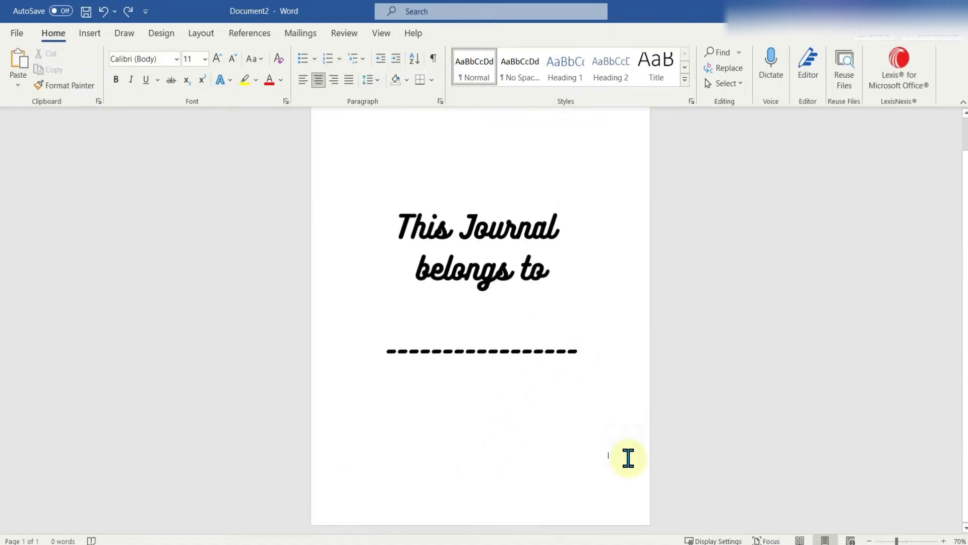
pyautogui.hotkey('ctrl', 'y')
pyautogui.scroll(8, 600, 443)
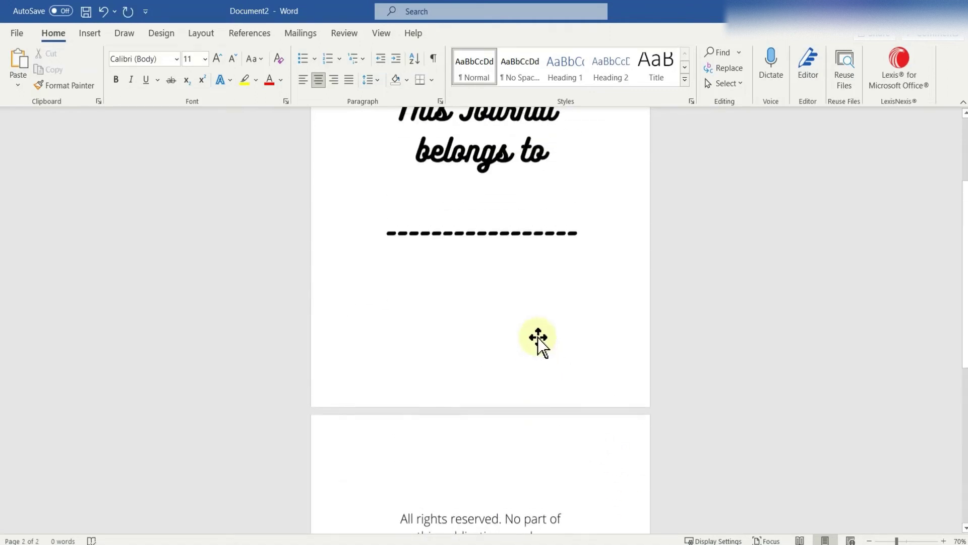
pyautogui.click(519, 301)
pyautogui.scroll(-10, 609, 439)
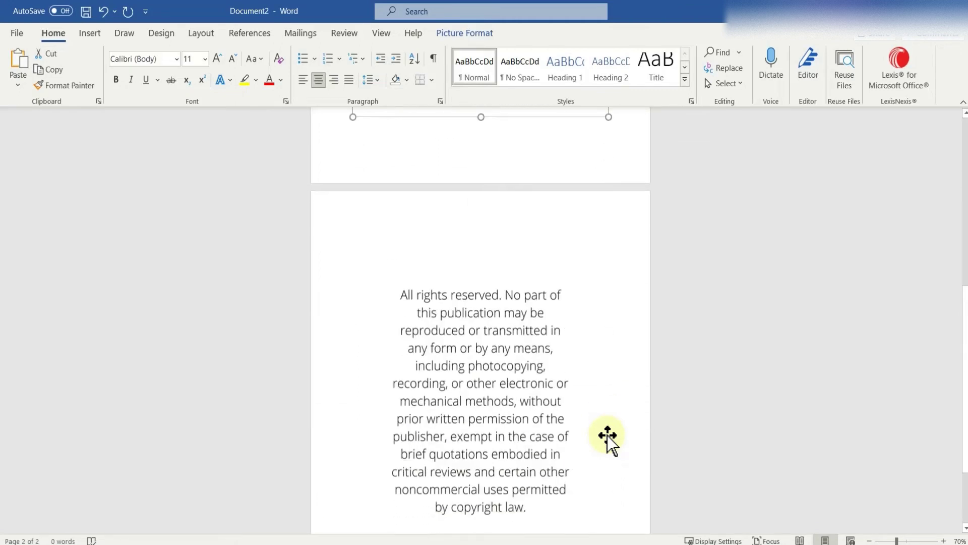
pyautogui.click(494, 322)
pyautogui.click(641, 442)
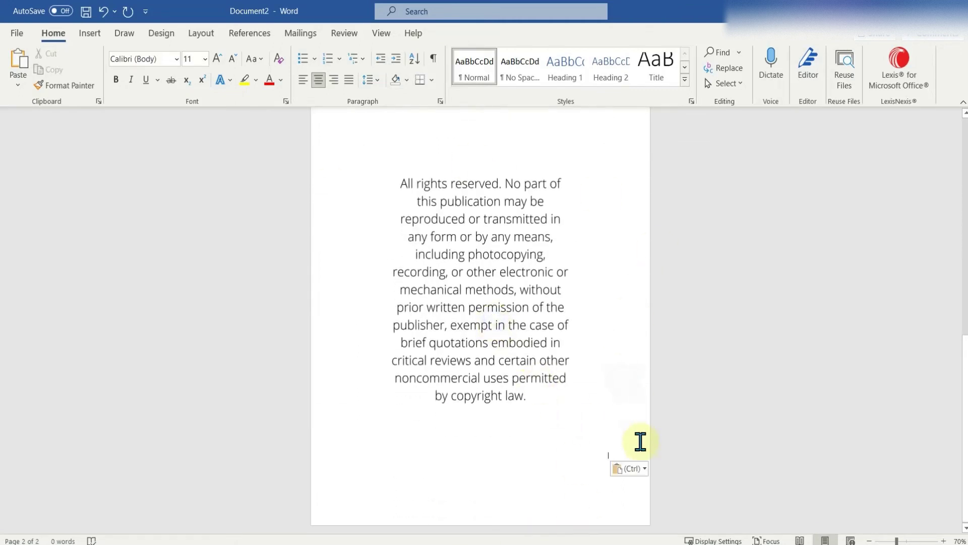
# Step: Insert all the lined page pictures from the Journal Pages folder after the copyright page
pyautogui.click(89, 33)
pyautogui.click(129, 66)
pyautogui.click(156, 123)
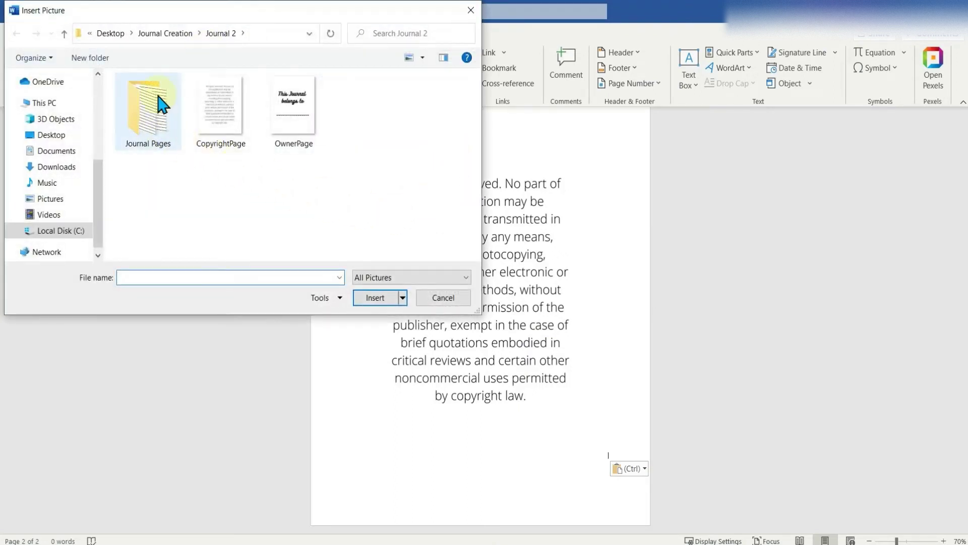
pyautogui.doubleClick(167, 105)
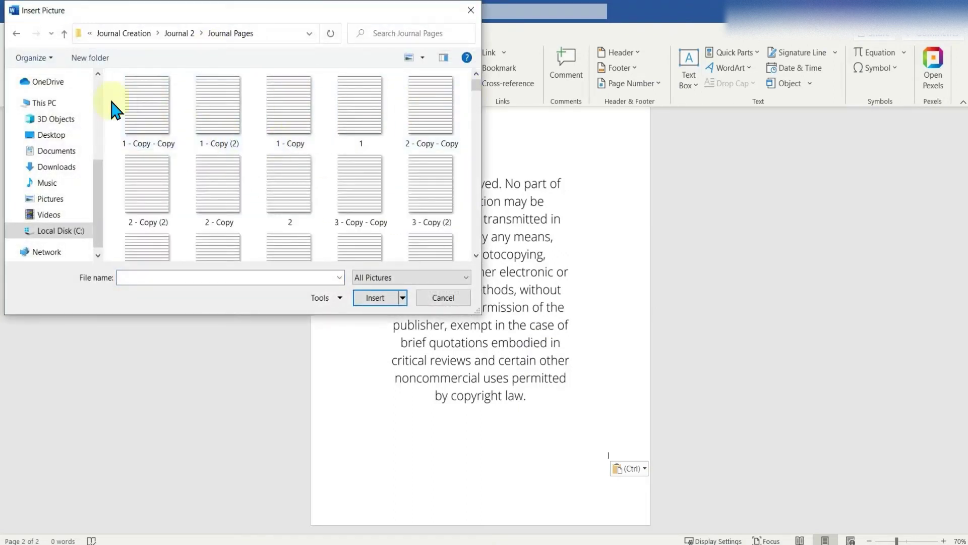
pyautogui.hotkey('ctrl', 'a')
pyautogui.scroll(-15, 293, 166)
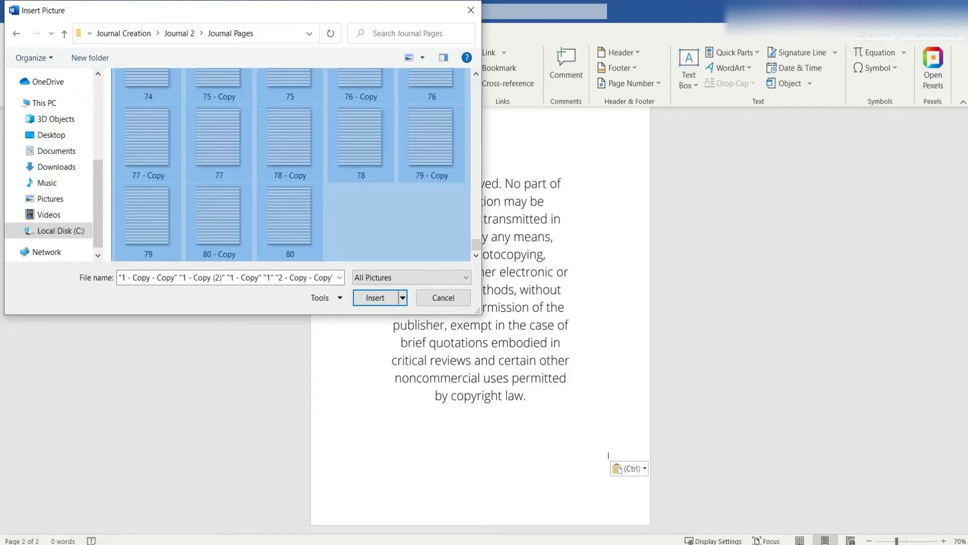
pyautogui.click(381, 298)
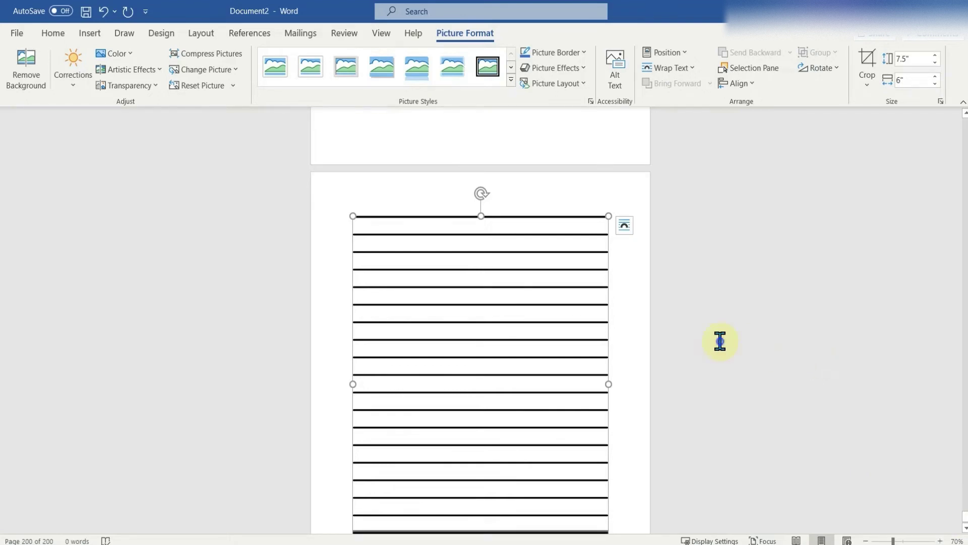
pyautogui.click(859, 386)
# Step: Look over the assembled pages and save the document as Journal2 in the Journal Creation > Journal 2 folder
pyautogui.moveTo(964, 524); pyautogui.dragTo(945, 108)
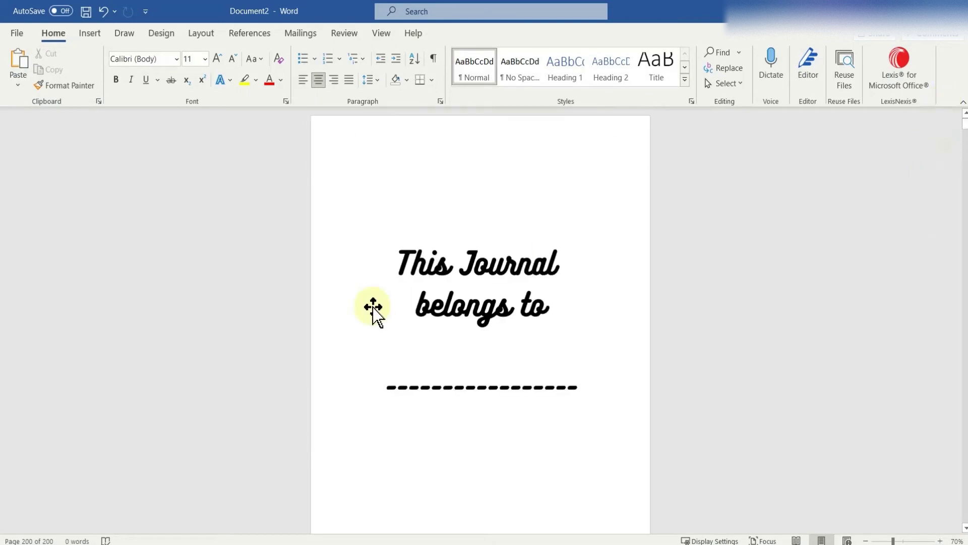
pyautogui.scroll(-15, 549, 418)
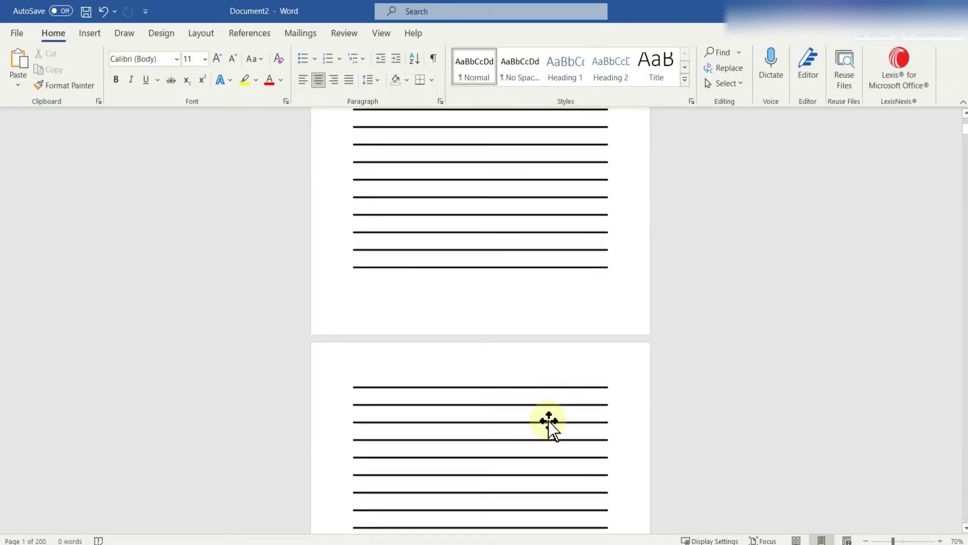
pyautogui.scroll(-5, 738, 329)
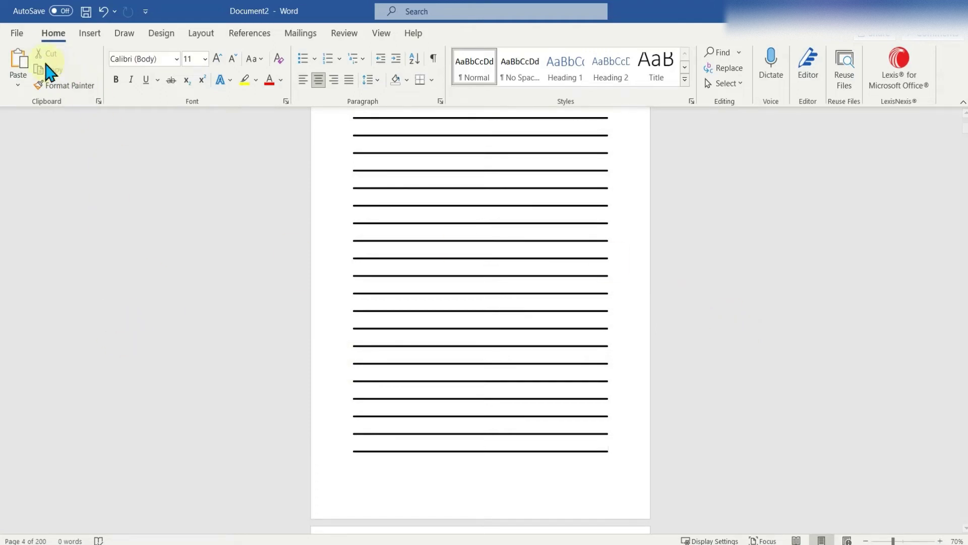
pyautogui.click(20, 33)
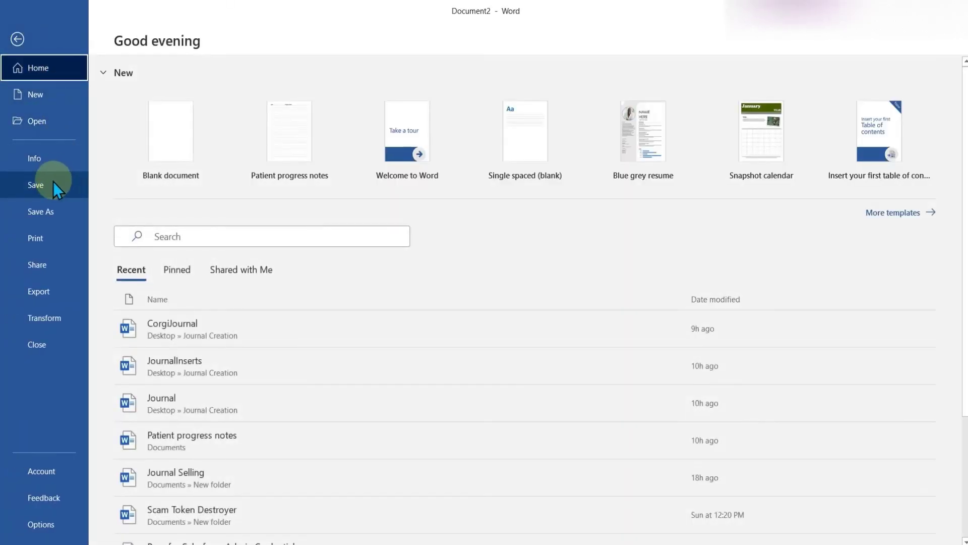
pyautogui.click(53, 185)
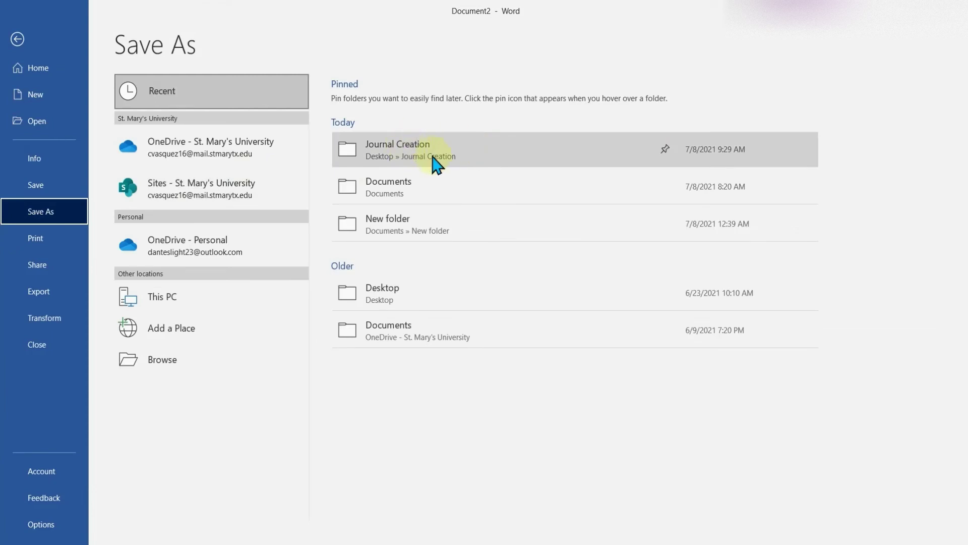
pyautogui.click(434, 162)
pyautogui.click(439, 275)
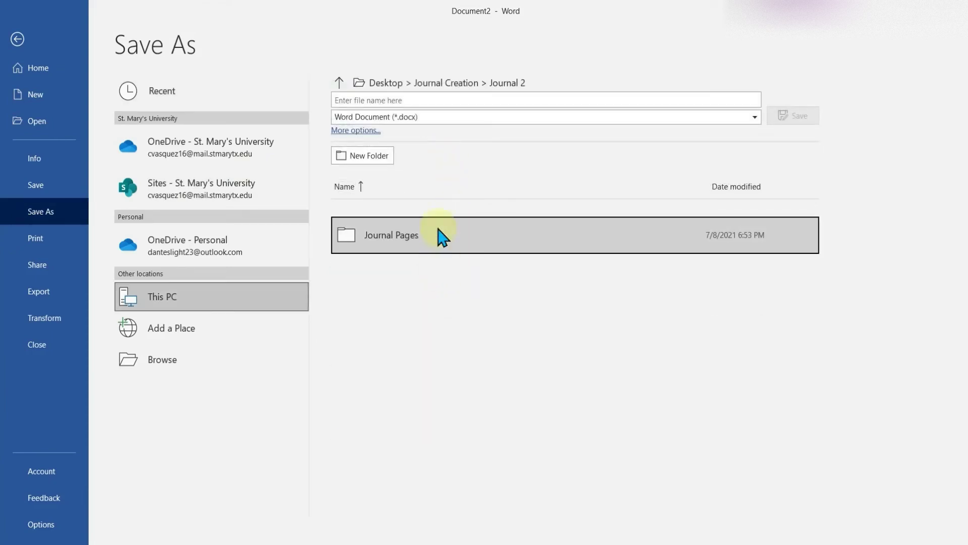
pyautogui.click(412, 96)
pyautogui.write('Journal2')
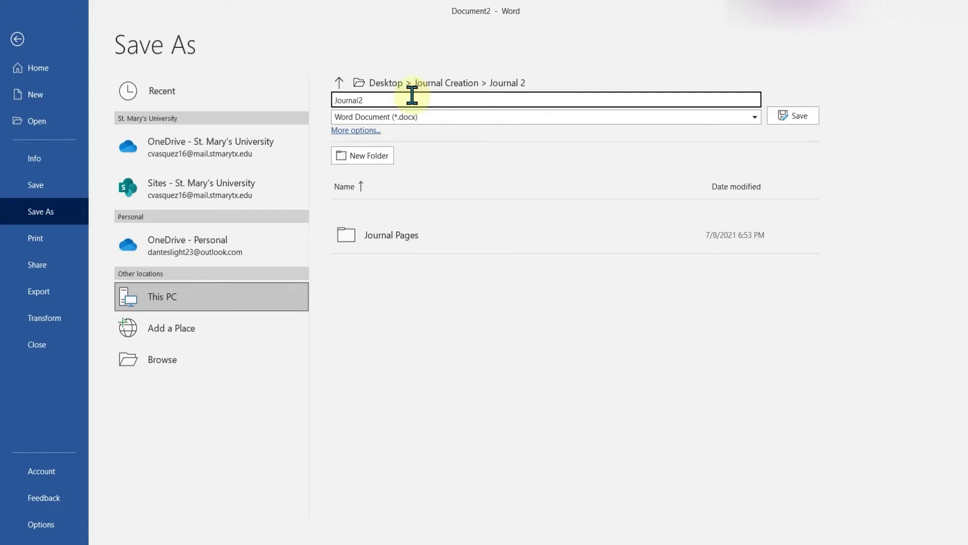
pyautogui.press('Return')
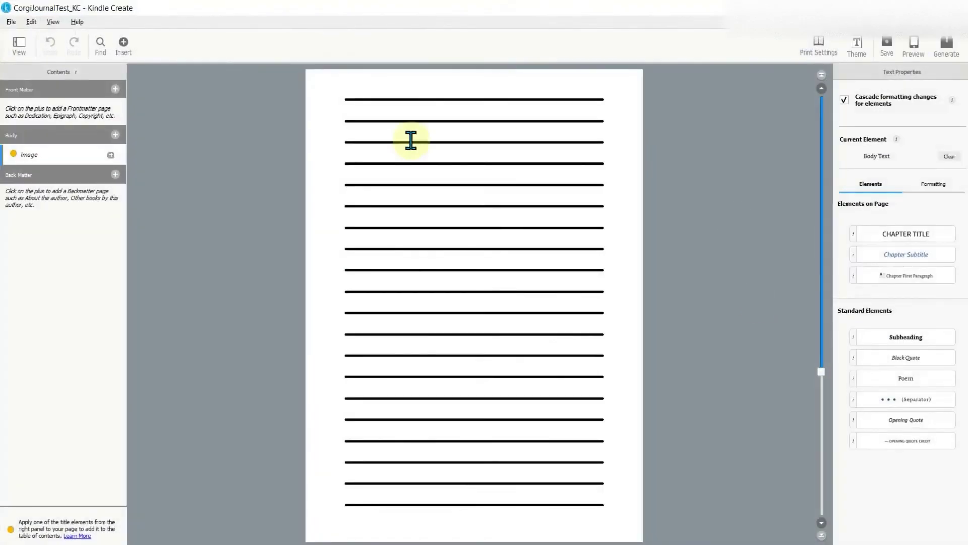
# Step: Switch to Kindle Create and start a new project
pyautogui.click(11, 22)
pyautogui.click(23, 38)
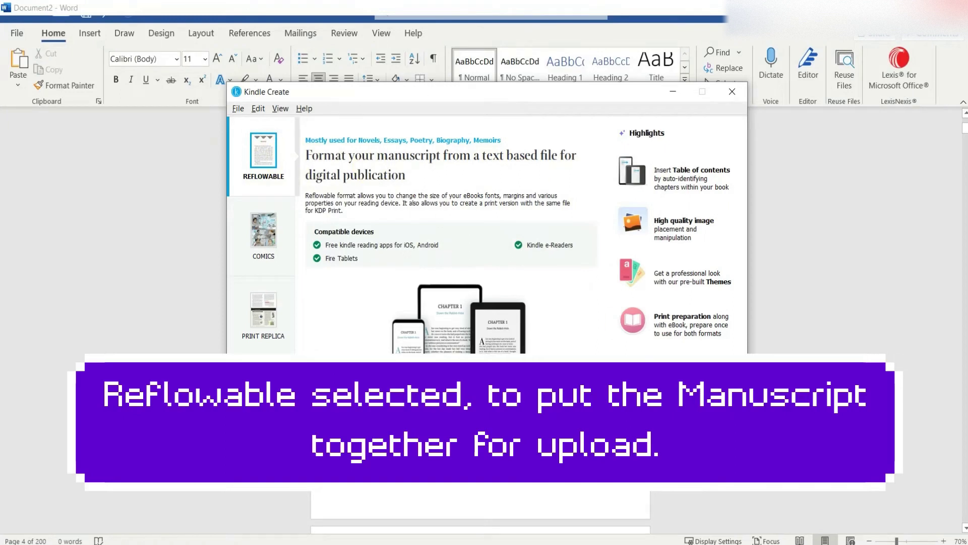
pyautogui.click(677, 430)
pyautogui.doubleClick(435, 216)
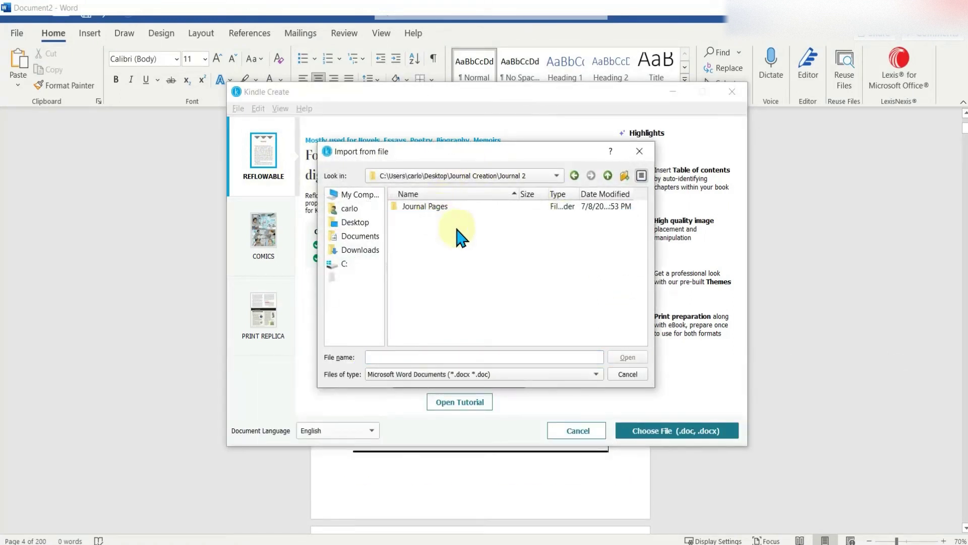
pyautogui.click(577, 378)
pyautogui.doubleClick(451, 209)
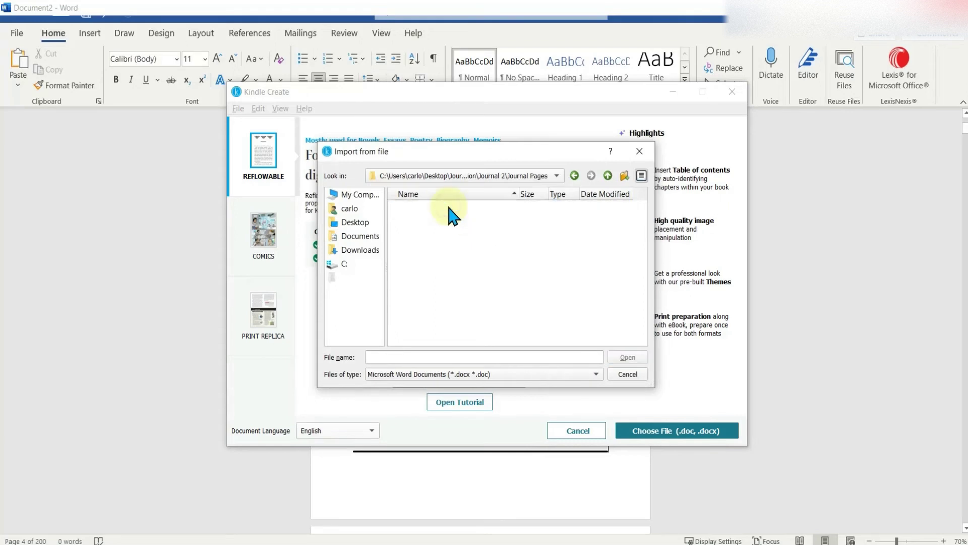
pyautogui.click(640, 151)
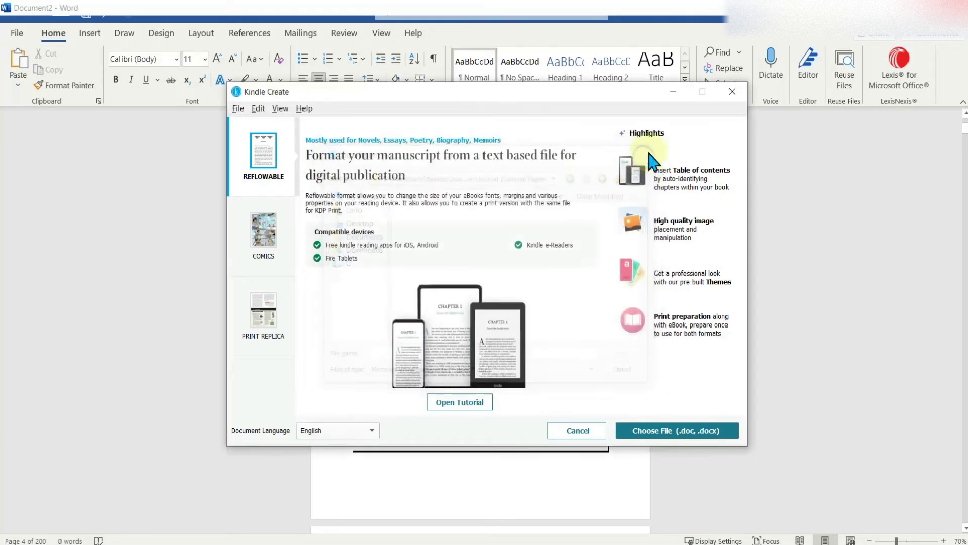
pyautogui.click(675, 93)
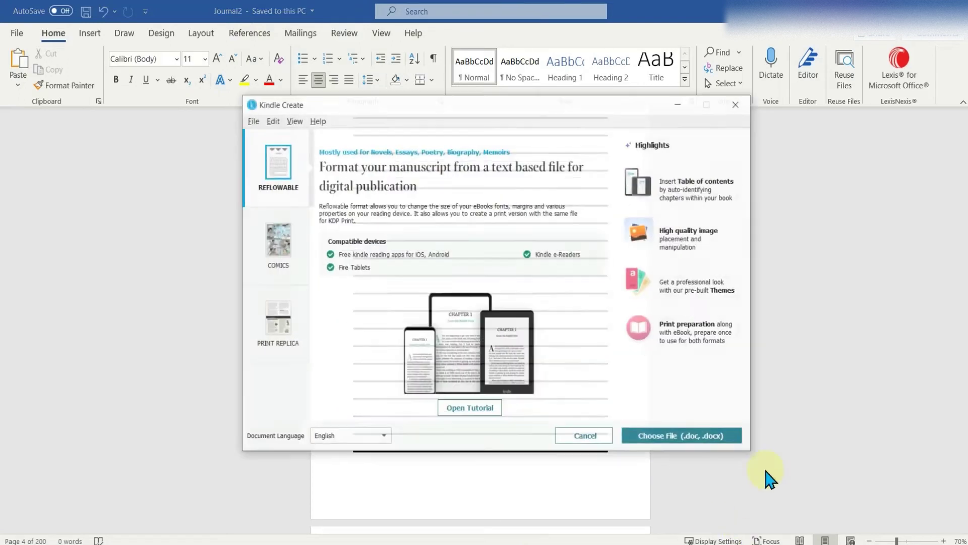
# Step: Import Journal2.docx from the Journal 2 folder as a reflowable, English-language manuscript
pyautogui.click(666, 431)
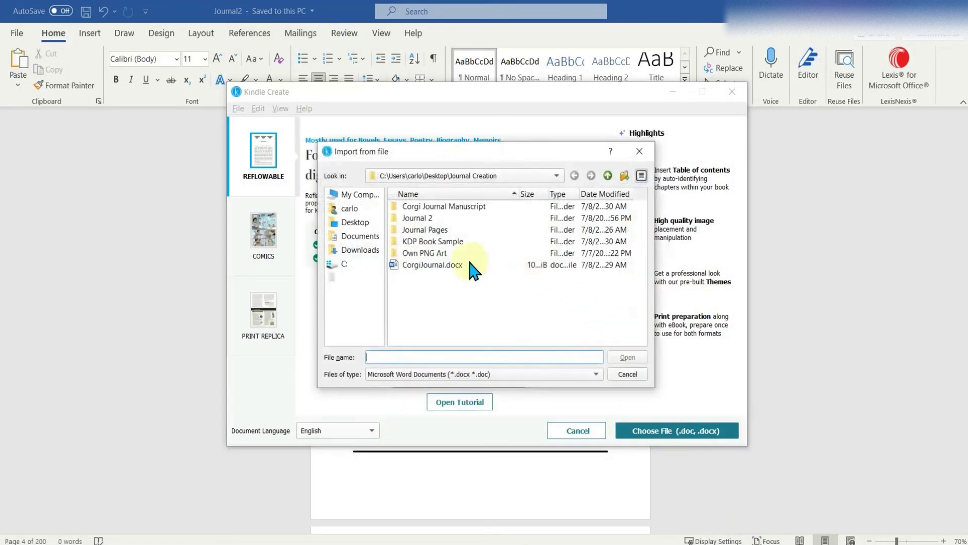
pyautogui.doubleClick(434, 220)
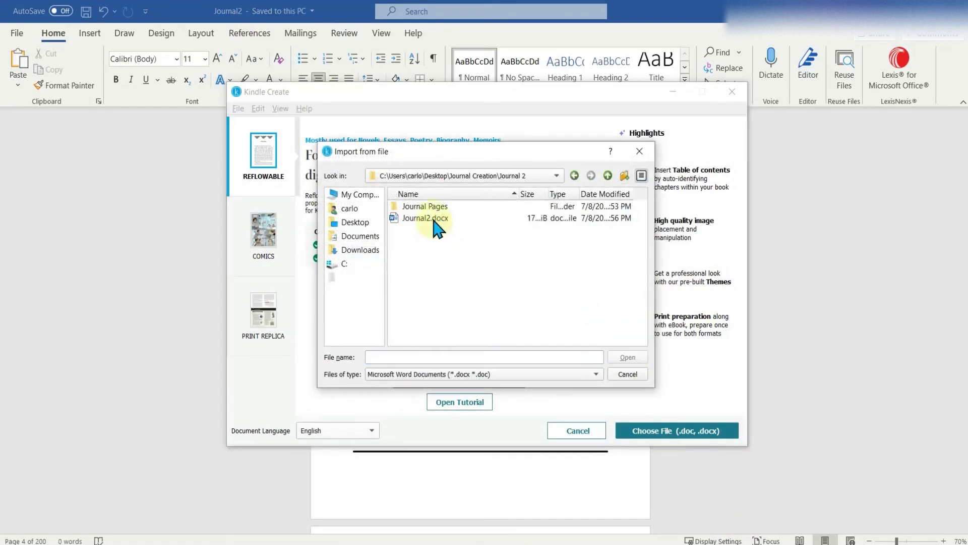
pyautogui.click(433, 220)
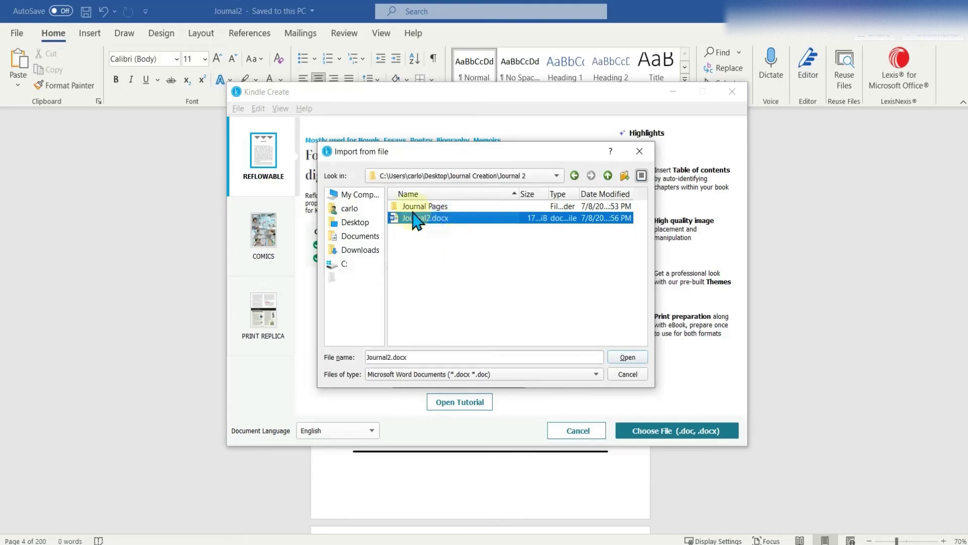
pyautogui.click(628, 358)
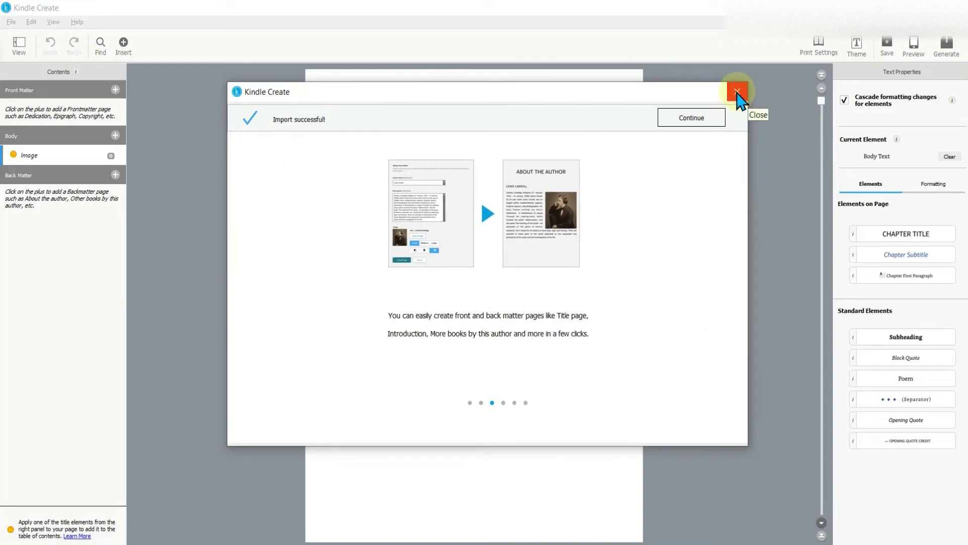
# Step: Dismiss the import message, run the automatic chapter title detection and accept the selected suggestions
pyautogui.click(737, 93)
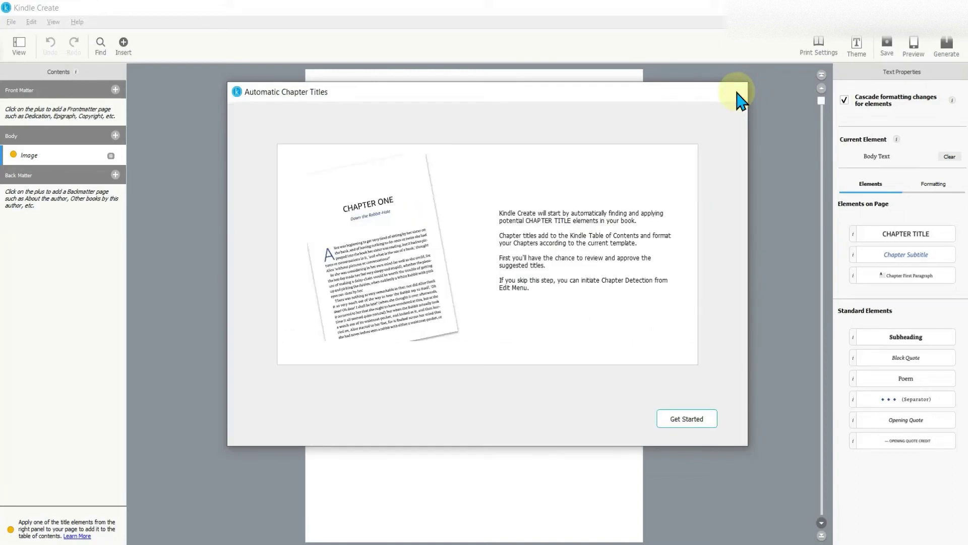
pyautogui.click(690, 419)
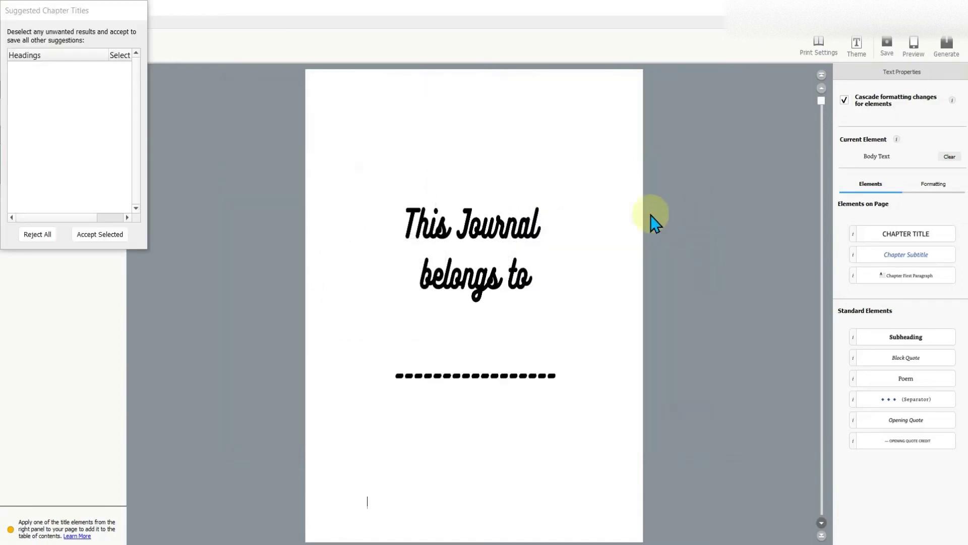
pyautogui.click(97, 233)
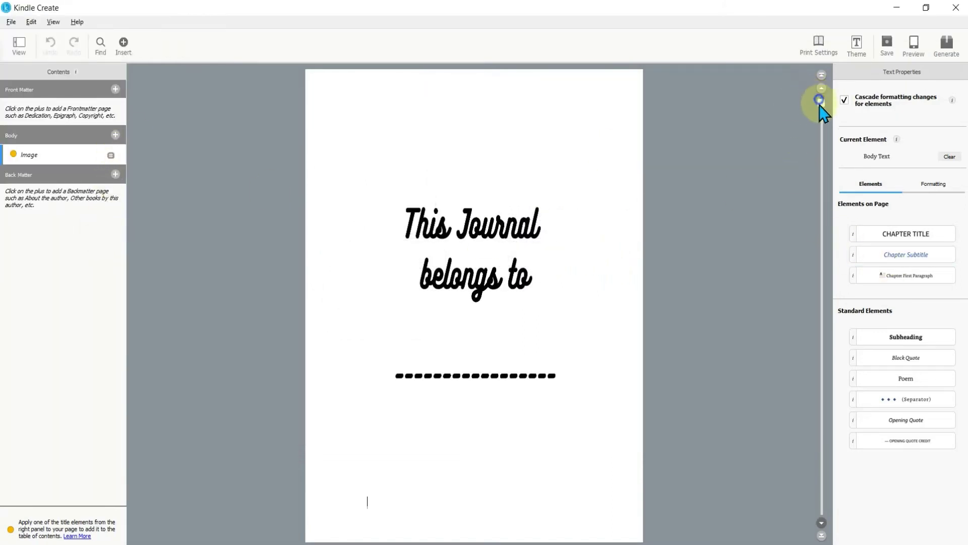
# Step: Check the imported pages through to the end and save the project as Journal2_KC in the Journal 2 folder
pyautogui.moveTo(820, 100); pyautogui.dragTo(819, 526)
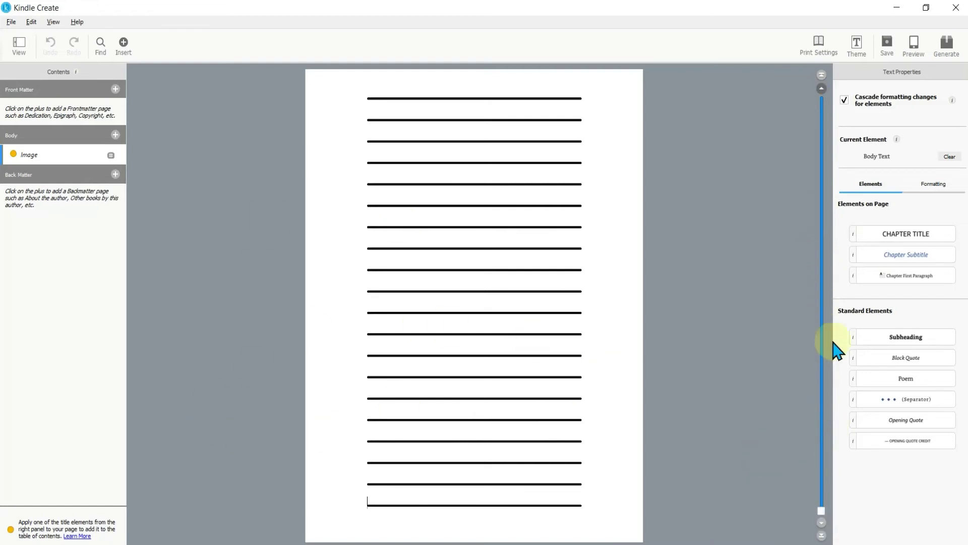
pyautogui.click(887, 45)
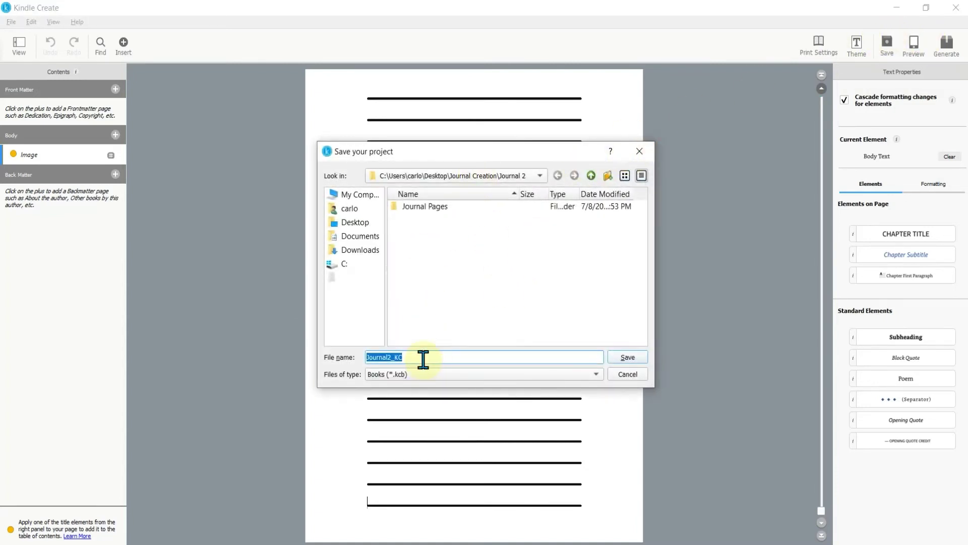
pyautogui.click(622, 358)
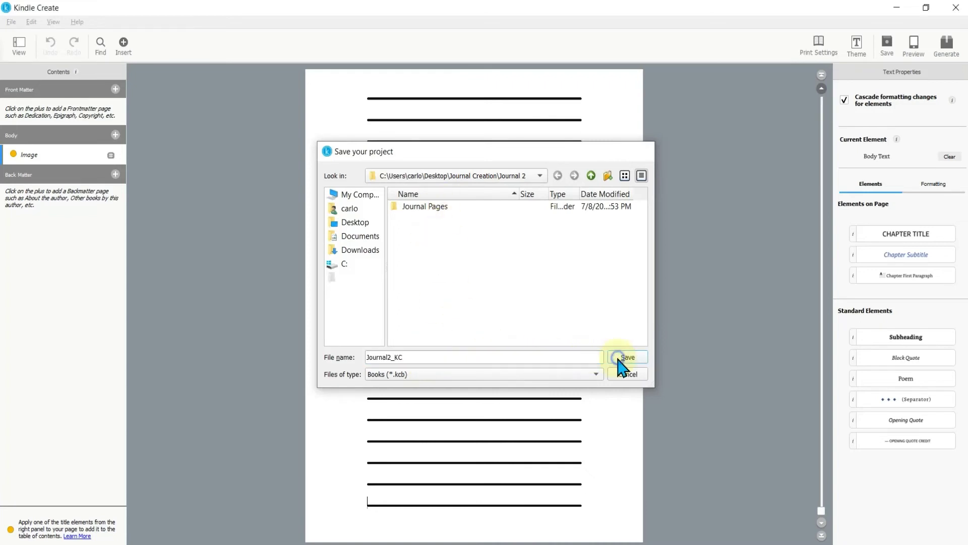
# Step: Generate the publication package as CorgiJournal2.kpf in the Journal 2 folder and dismiss the closing message
pyautogui.click(943, 46)
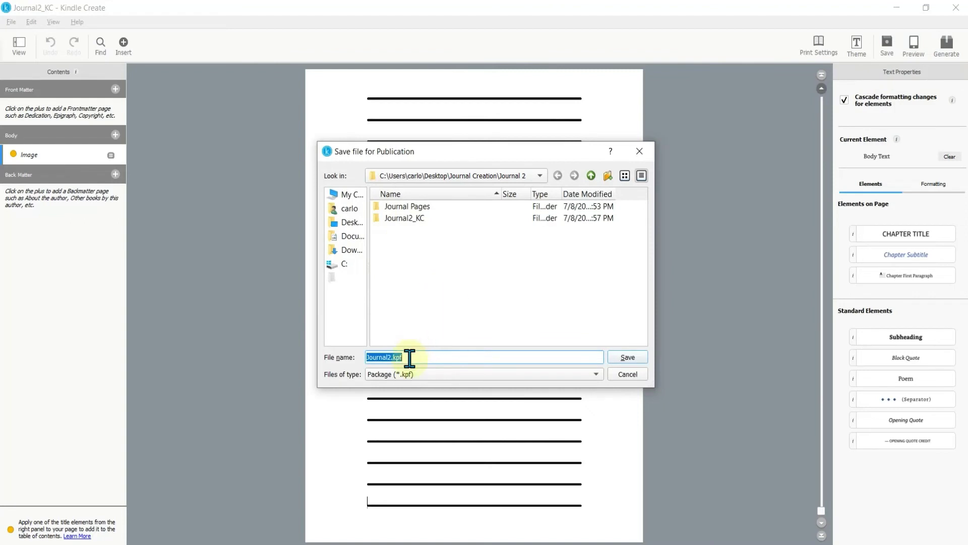
pyautogui.doubleClick(390, 357)
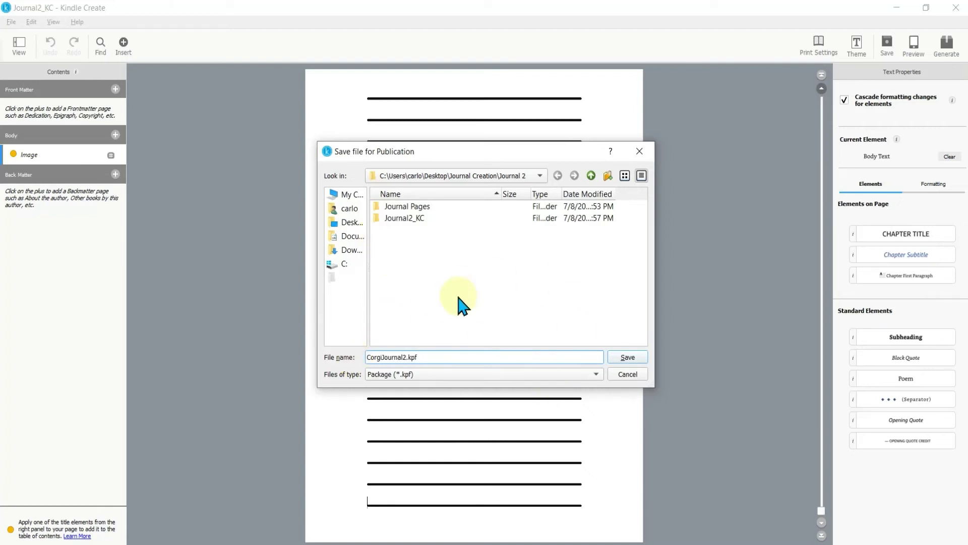
pyautogui.click(623, 360)
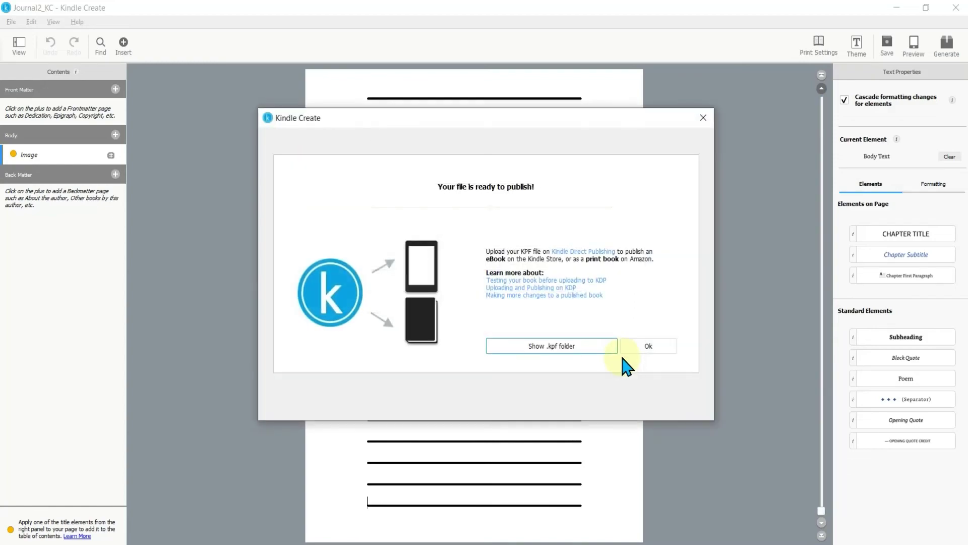
pyautogui.click(646, 344)
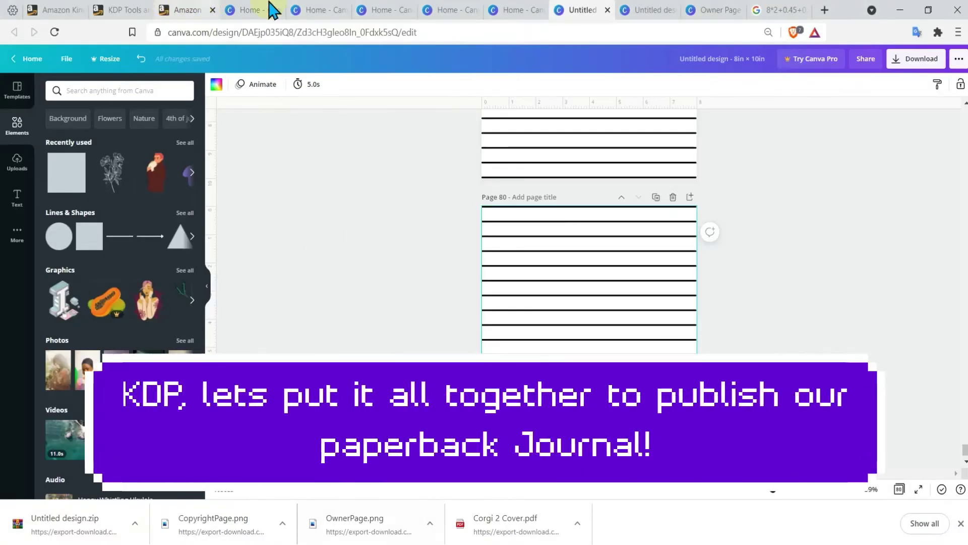
# Step: In the browser, close the surplus Canva tabs and the Google calculator tab, and bring up the Kindle Direct Publishing bookshelf
pyautogui.click(318, 10)
pyautogui.click(351, 10)
pyautogui.click(351, 10)
pyautogui.click(351, 11)
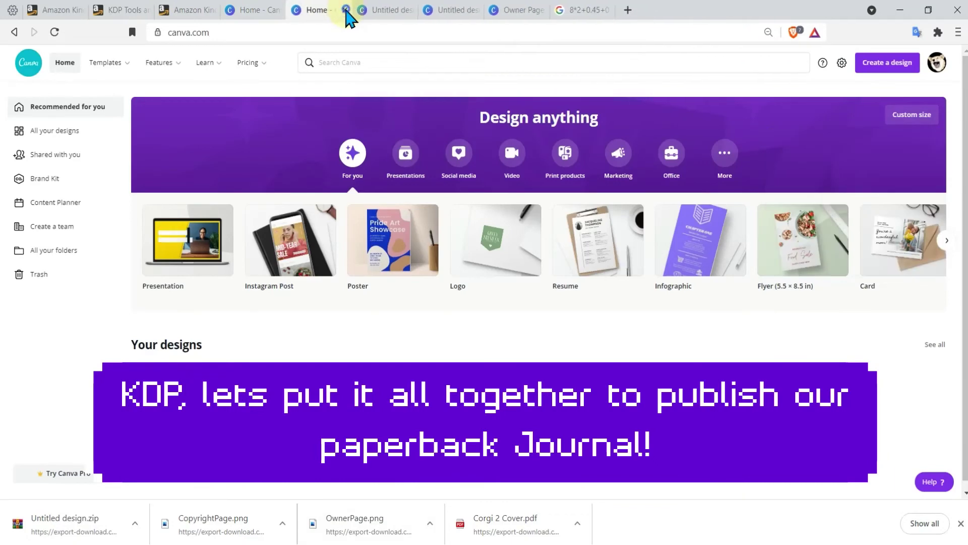
pyautogui.click(351, 10)
pyautogui.click(351, 10)
pyautogui.click(348, 10)
pyautogui.click(345, 10)
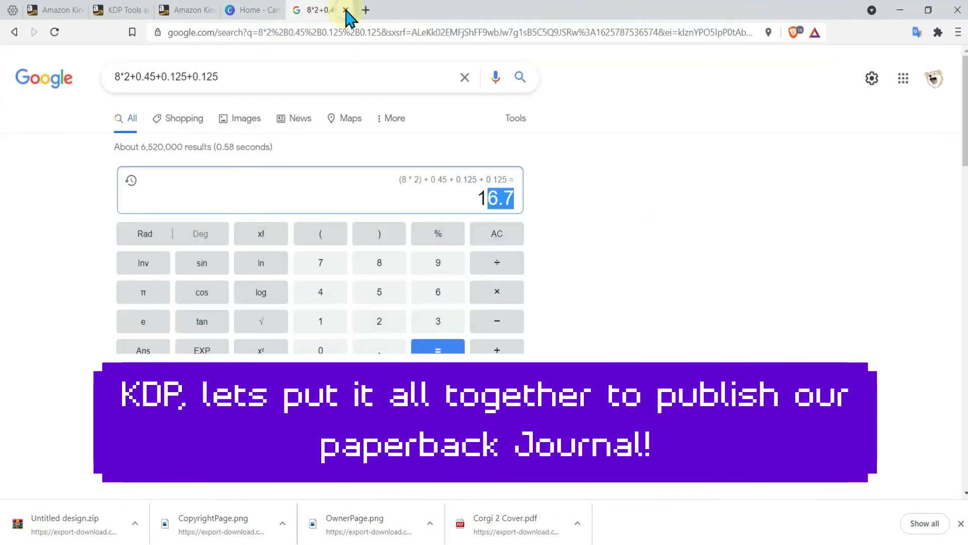
pyautogui.click(345, 10)
pyautogui.click(136, 10)
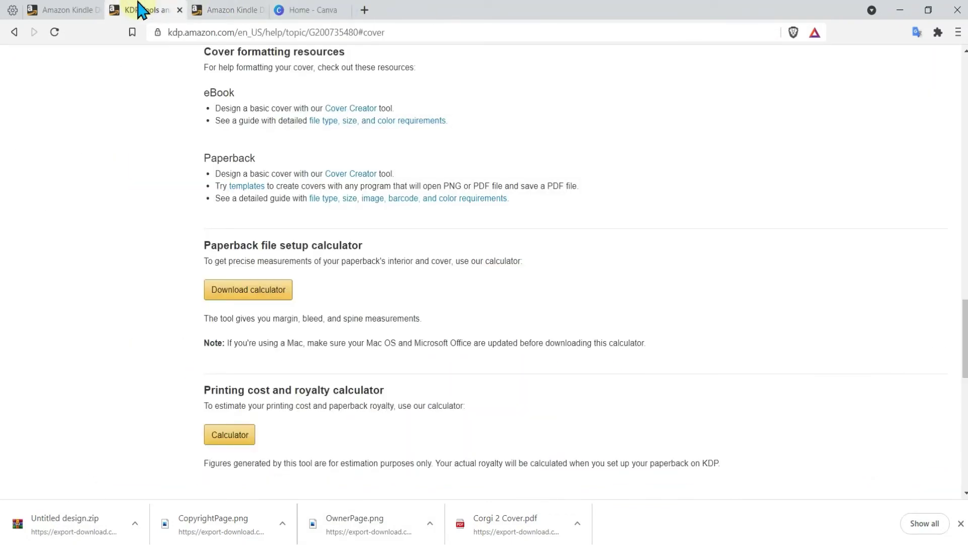
pyautogui.click(78, 9)
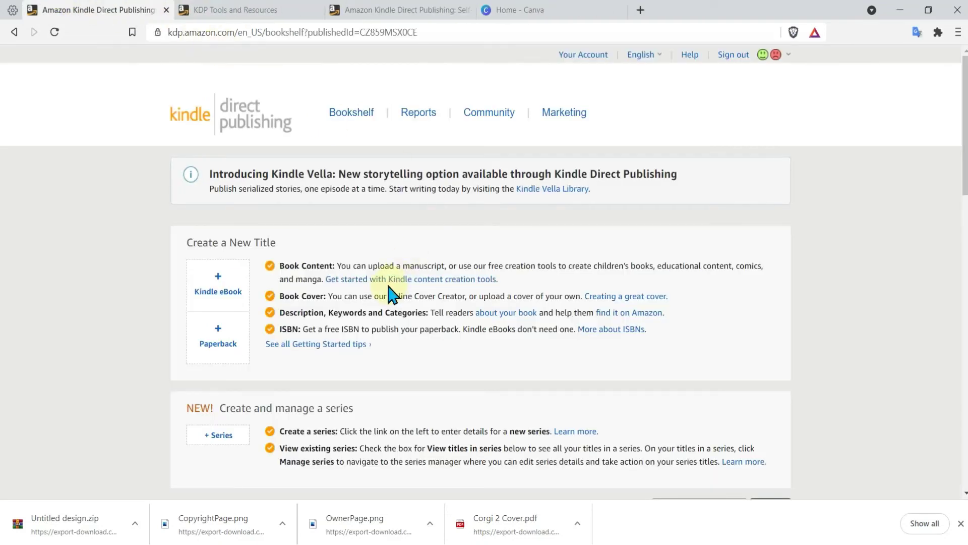
# Step: Start a new paperback and set its book title to The Corgi Journal 2
pyautogui.click(218, 349)
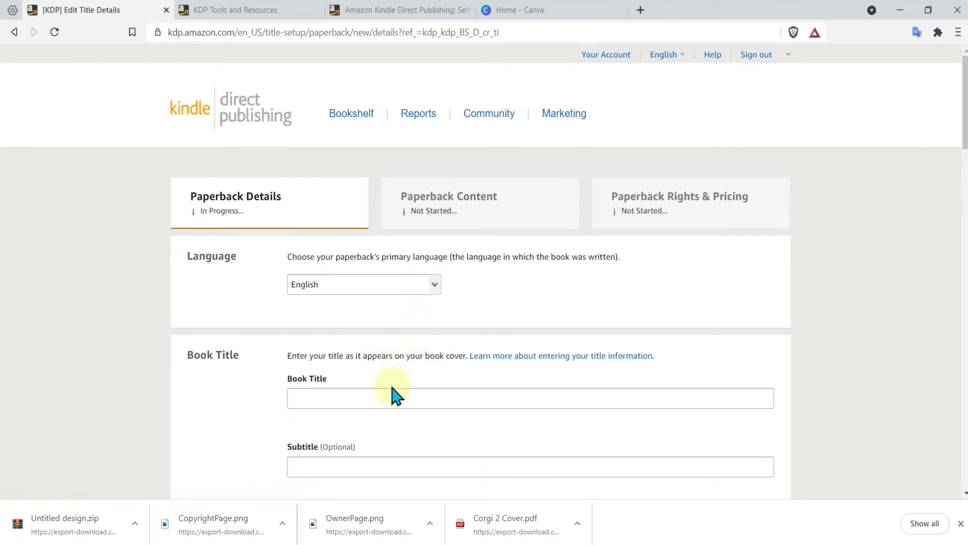
pyautogui.click(387, 396)
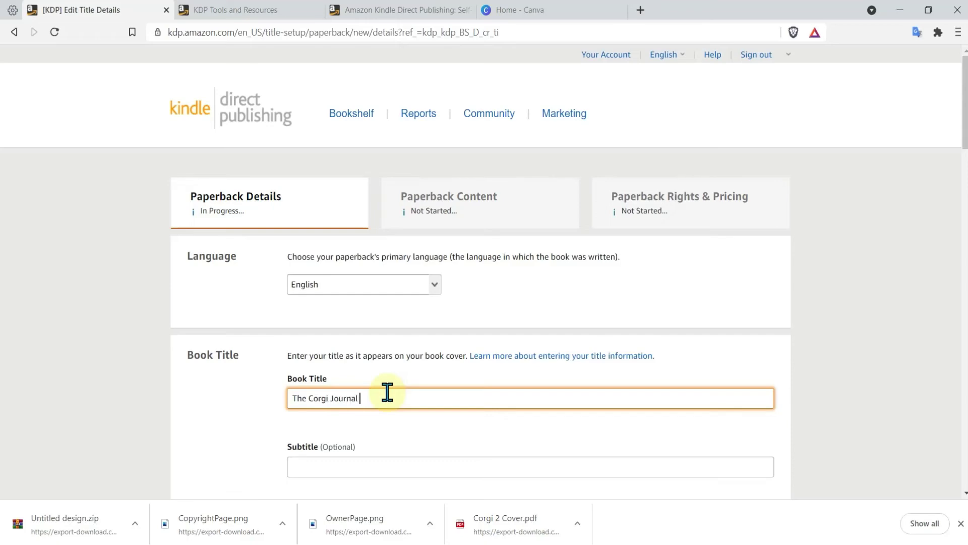
# Step: Fill in the primary author's first and last name and write the description "A fun corgi themed journal."
pyautogui.scroll(-9, 387, 392)
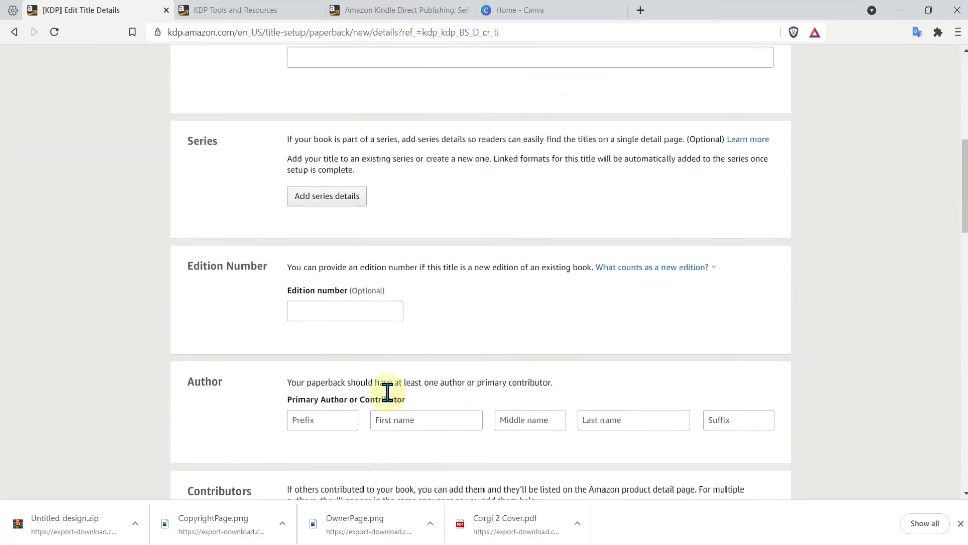
pyautogui.click(427, 363)
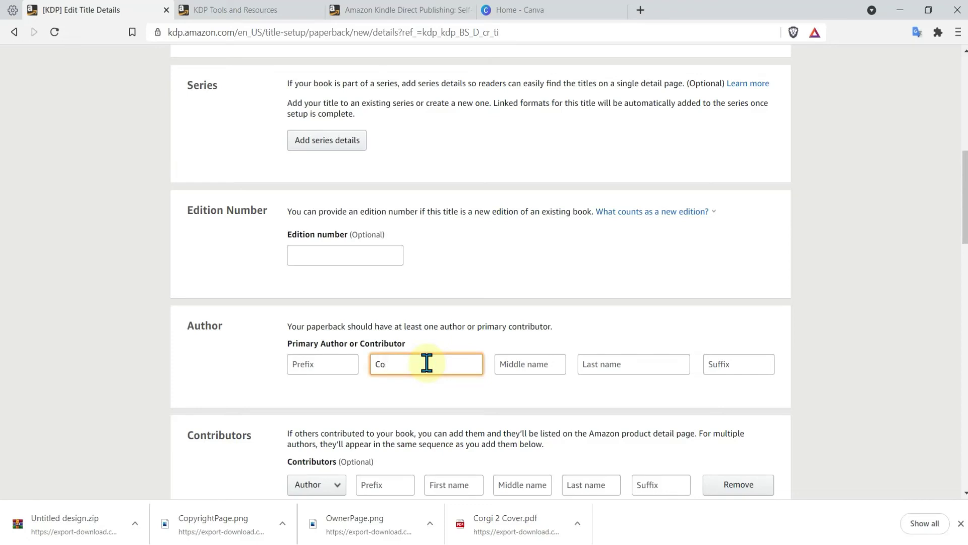
pyautogui.click(593, 364)
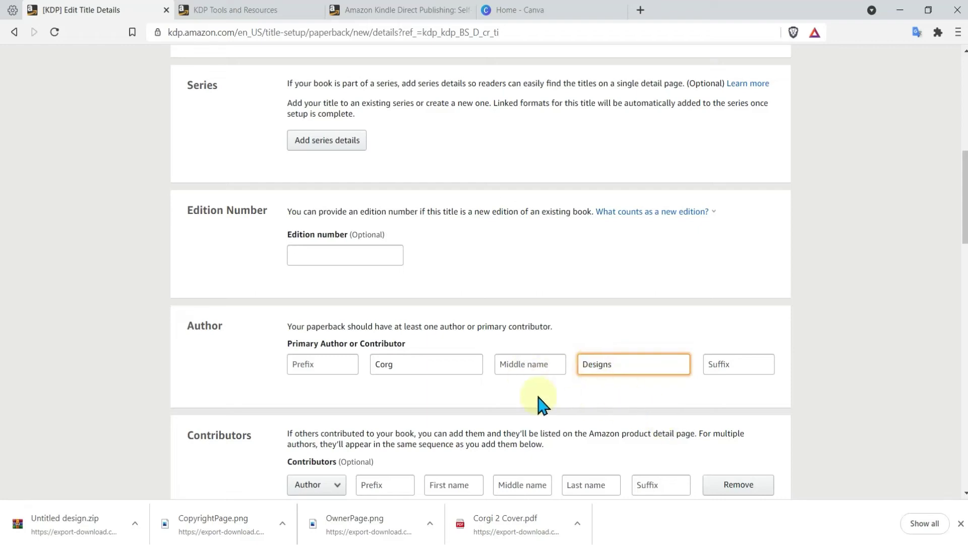
pyautogui.scroll(-8, 540, 402)
pyautogui.scroll(2, 511, 401)
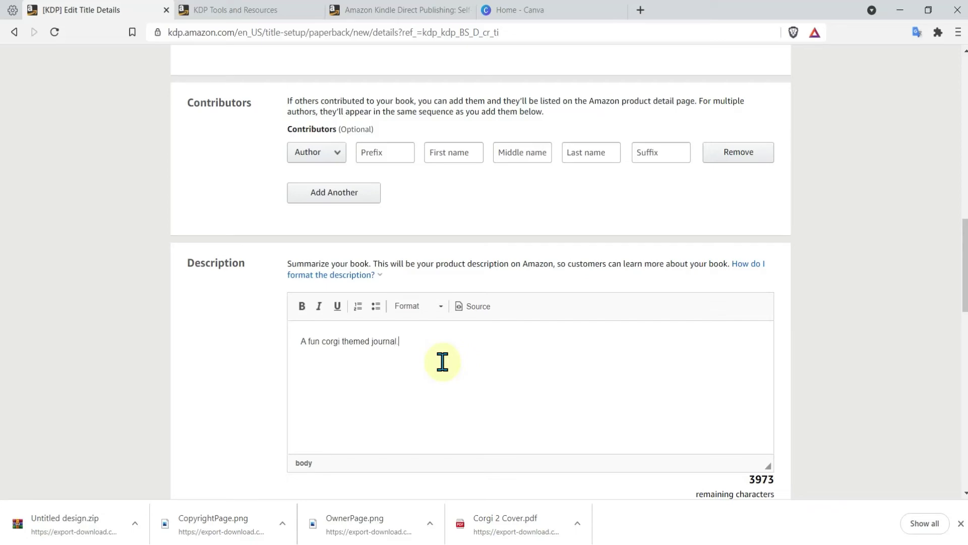
# Step: Declare the book a public domain work under the publishing rights
pyautogui.scroll(-4, 442, 361)
pyautogui.scroll(-1, 517, 270)
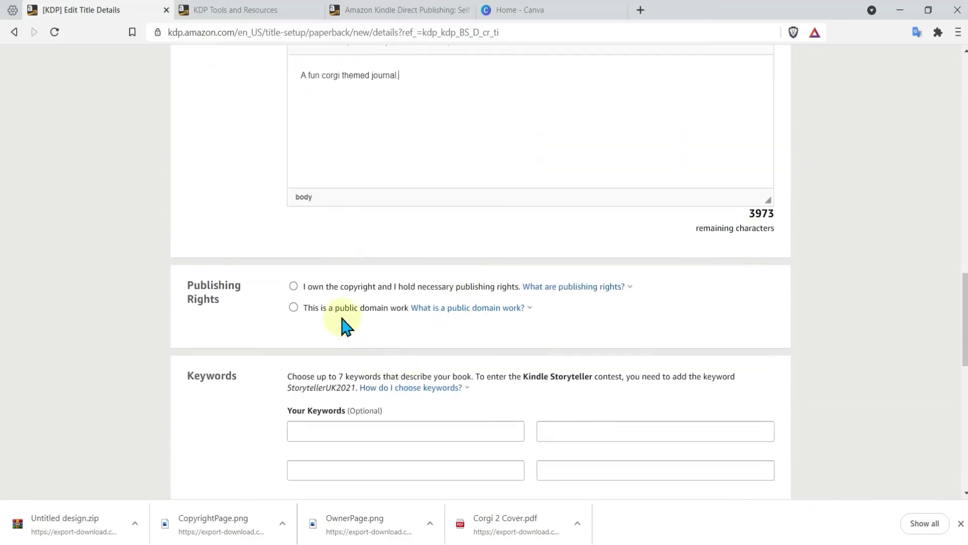
pyautogui.click(296, 308)
# Step: Enter the keywords Corgi, Corgis, Journal, Corgi Journal, Fun Corgis and Happy Corgis
pyautogui.scroll(-5, 313, 324)
pyautogui.scroll(2, 318, 297)
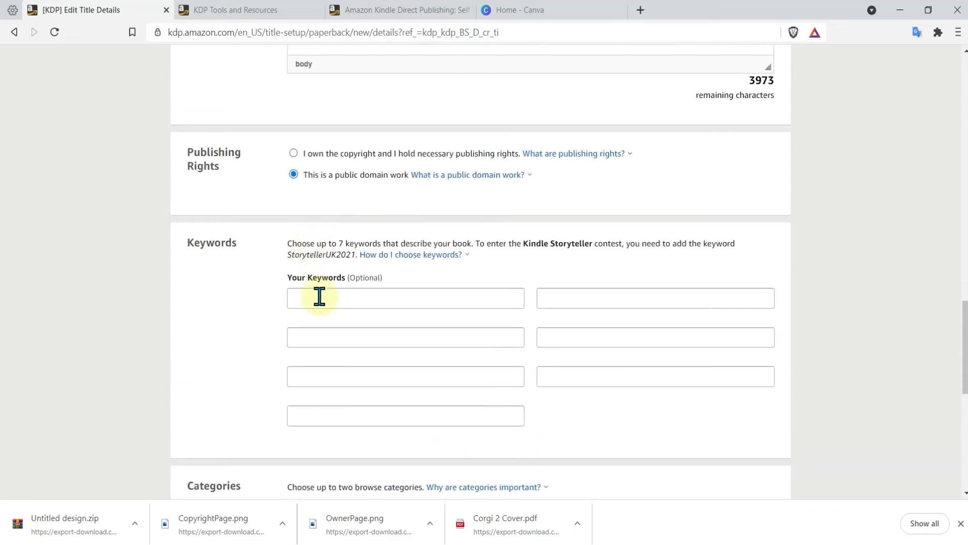
pyautogui.click(320, 299)
pyautogui.write('Corgi')
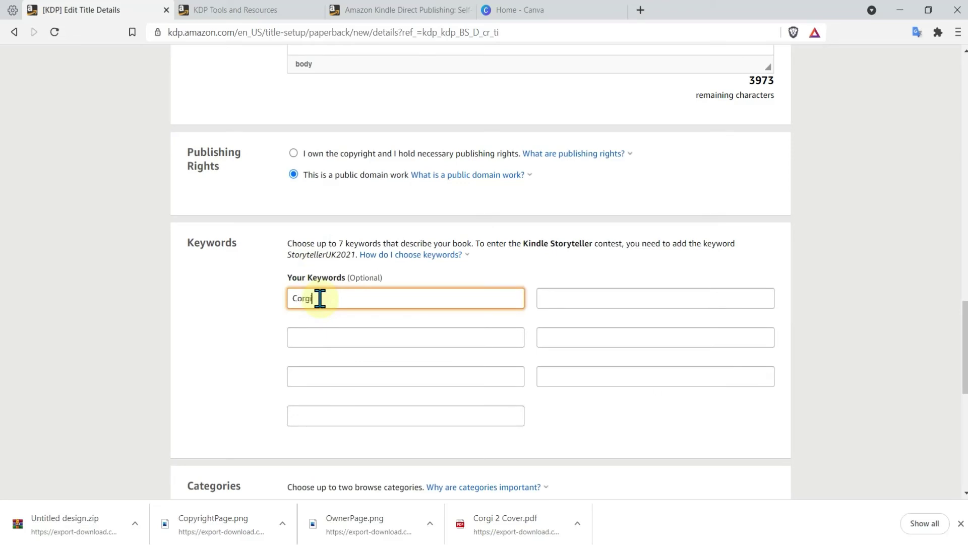
pyautogui.click(319, 337)
pyautogui.write('Corgis')
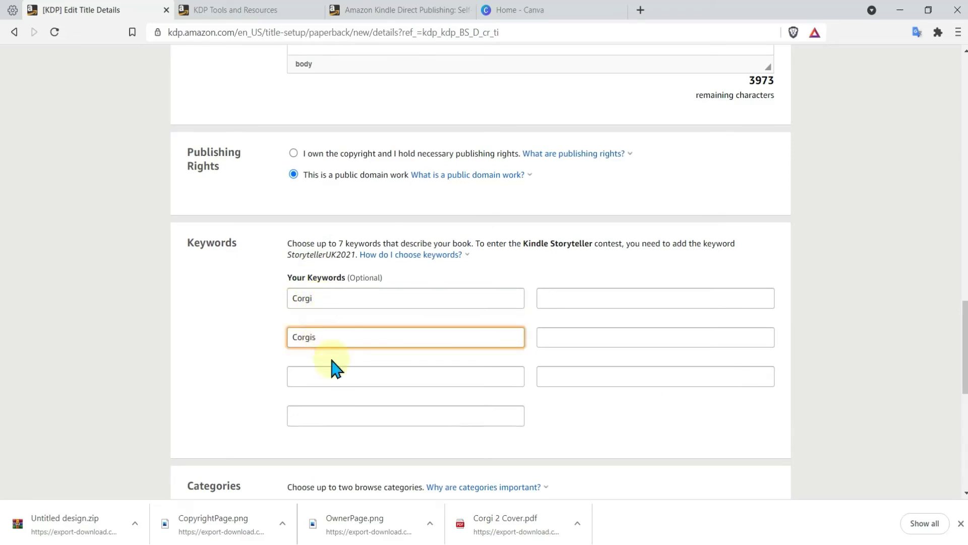
pyautogui.click(327, 375)
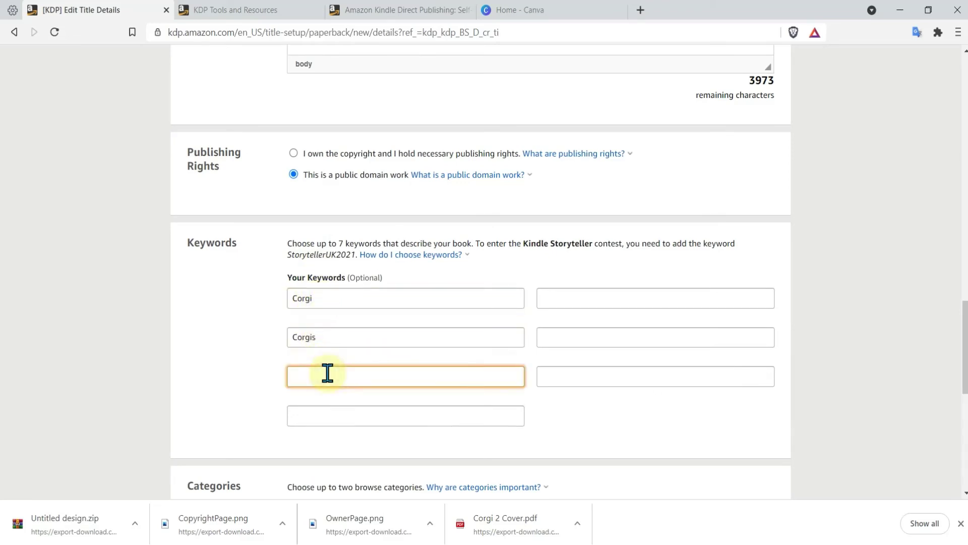
pyautogui.click(327, 416)
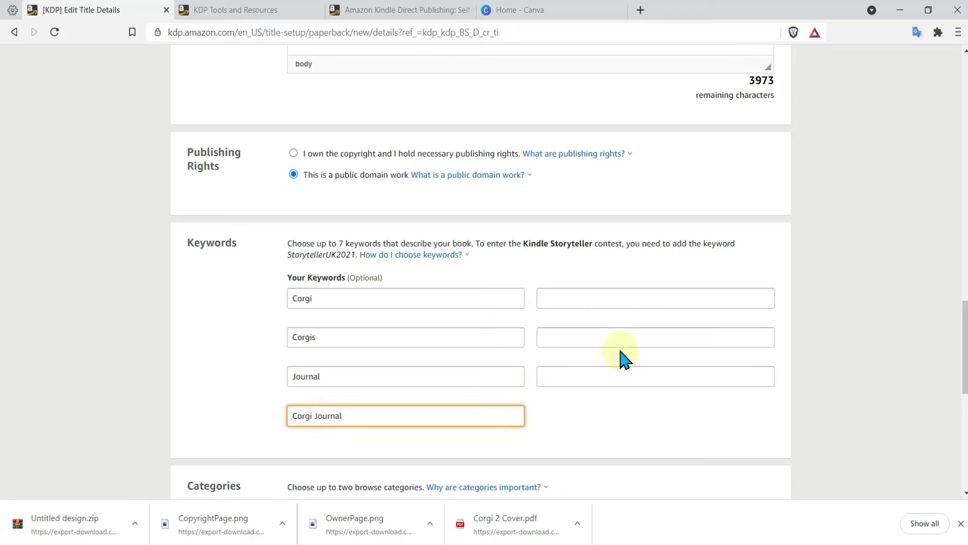
pyautogui.click(609, 298)
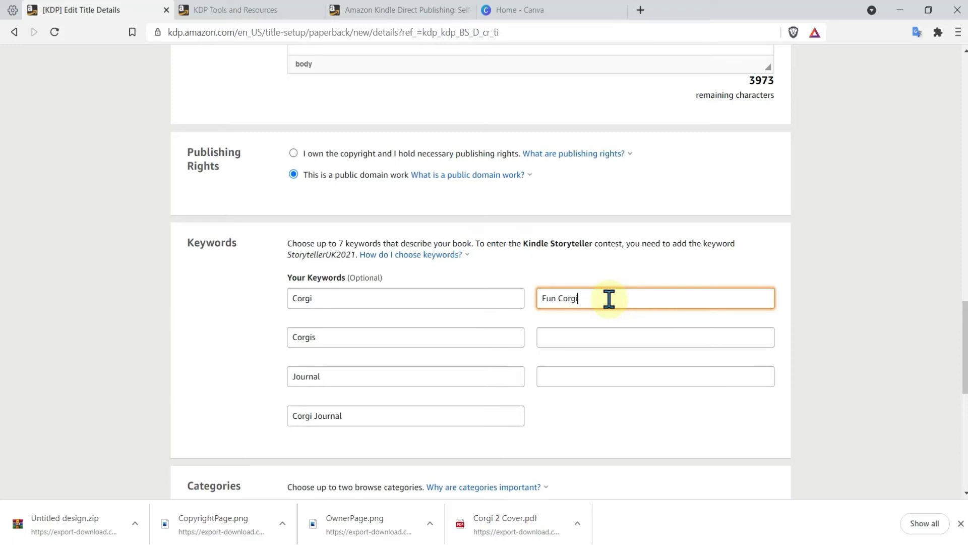
pyautogui.click(596, 331)
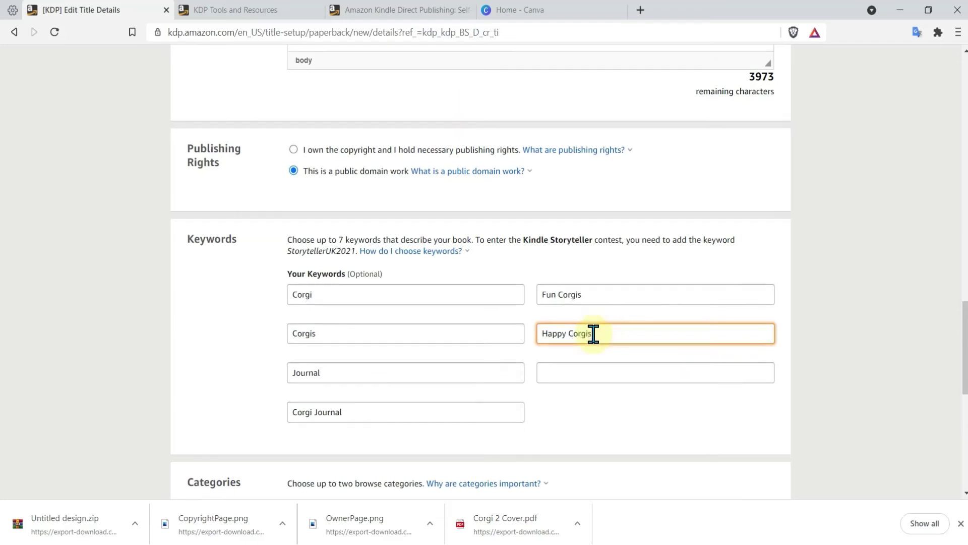
# Step: Assign the book to the category Literary Collections > Diaries & Journals and save the selection
pyautogui.scroll(-6, 595, 333)
pyautogui.click(335, 188)
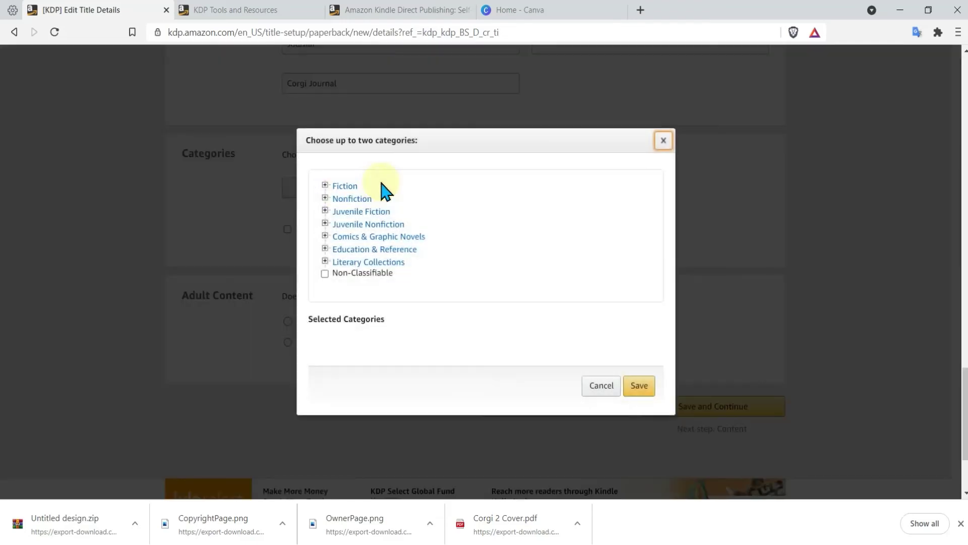
pyautogui.click(359, 262)
pyautogui.scroll(-3, 467, 296)
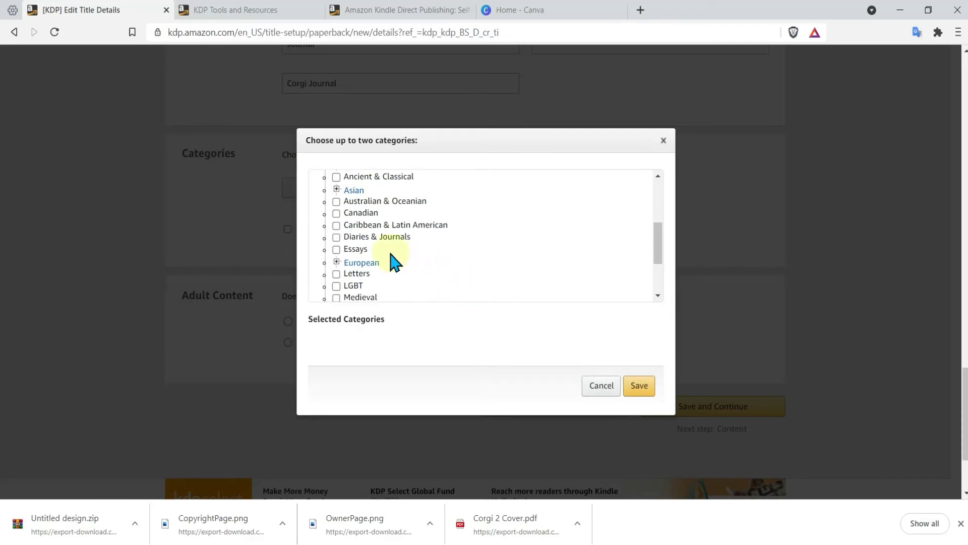
pyautogui.click(337, 237)
pyautogui.click(639, 399)
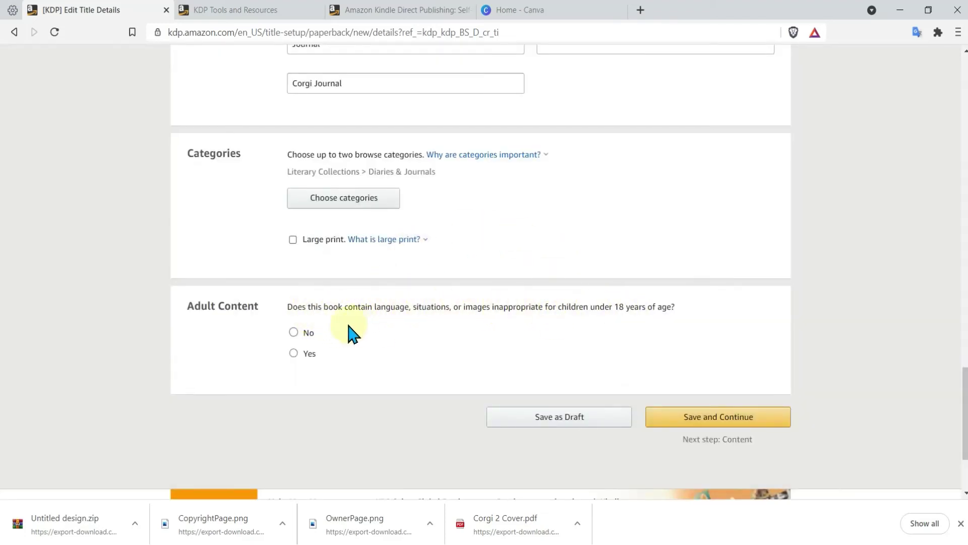
# Step: Answer No to the adult content question, save the paperback details and continue to the content page
pyautogui.click(295, 333)
pyautogui.click(690, 418)
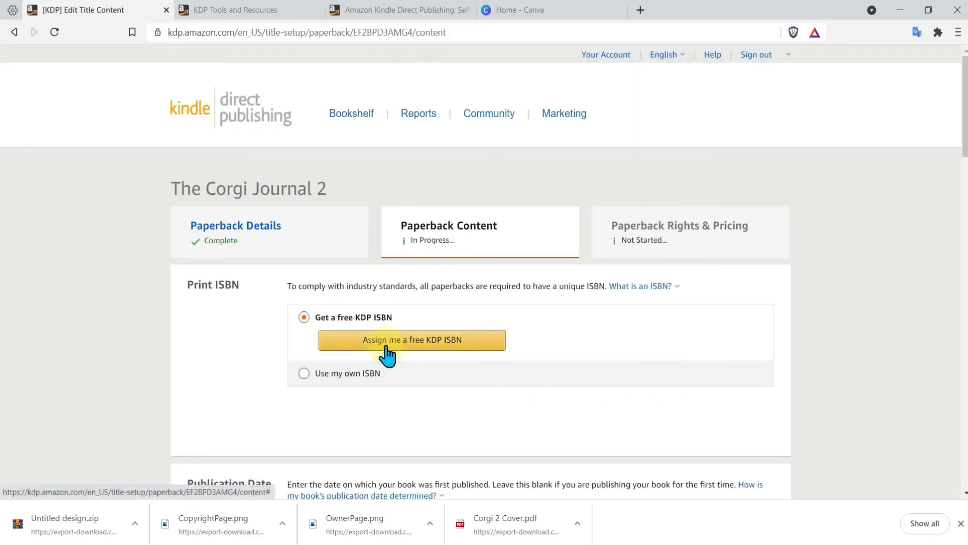
# Step: Assign a free KDP ISBN to the paperback
pyautogui.click(448, 338)
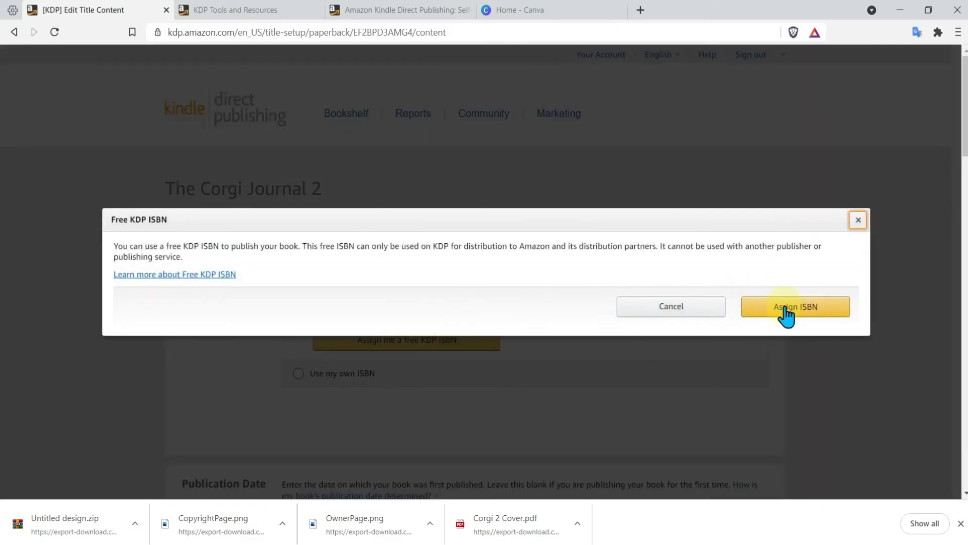
pyautogui.click(788, 315)
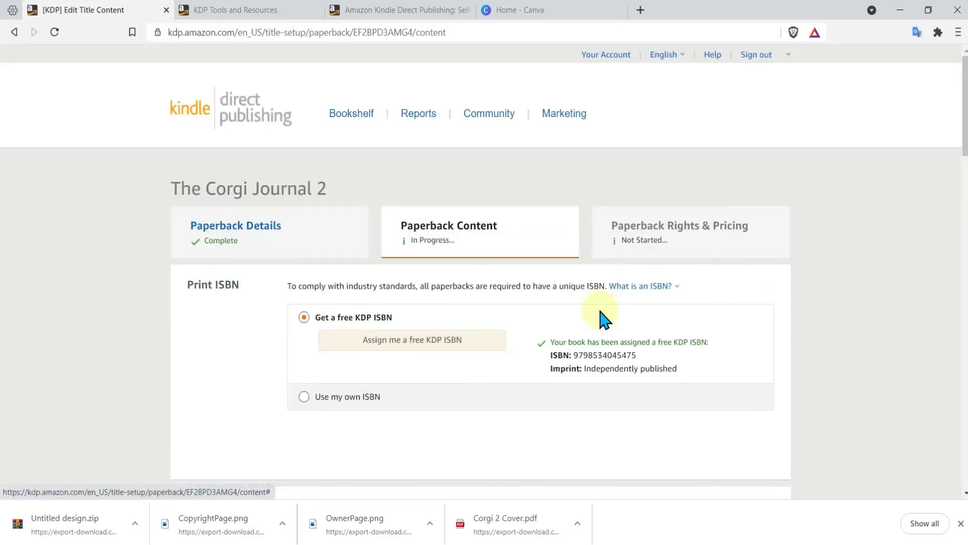
# Step: Change the paperback's trim size to 8 x 10 in in the print options
pyautogui.scroll(-8, 604, 317)
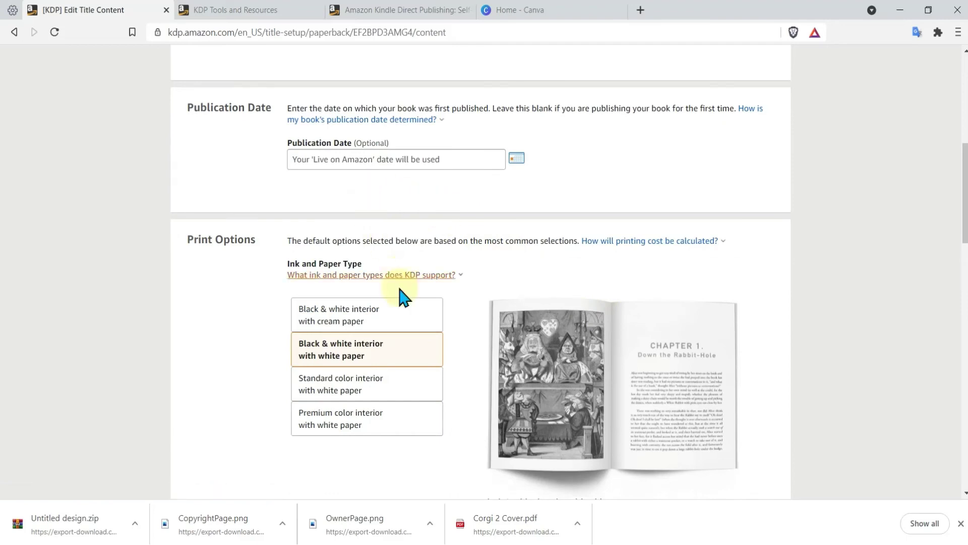
pyautogui.moveTo(671, 108); pyautogui.dragTo(735, 108)
pyautogui.scroll(-1, 374, 346)
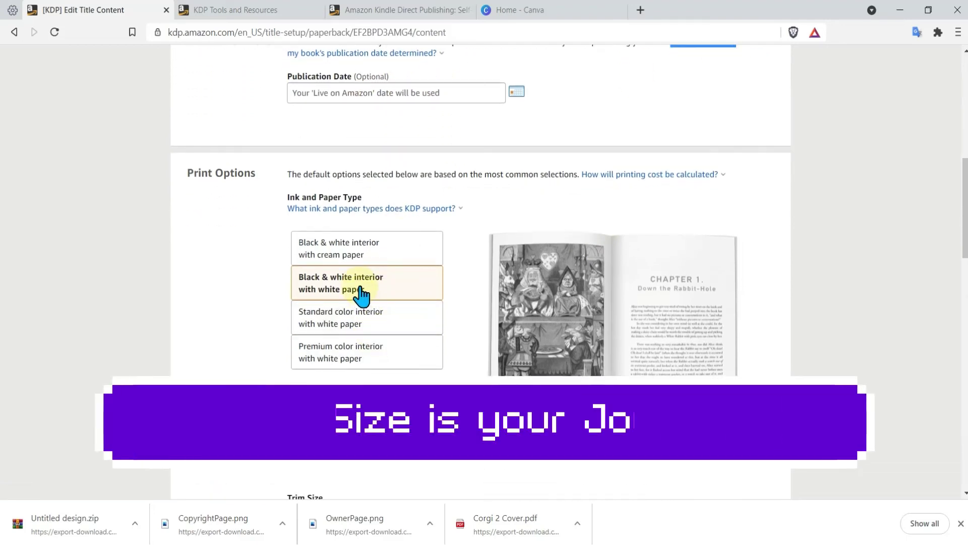
pyautogui.scroll(-3, 564, 277)
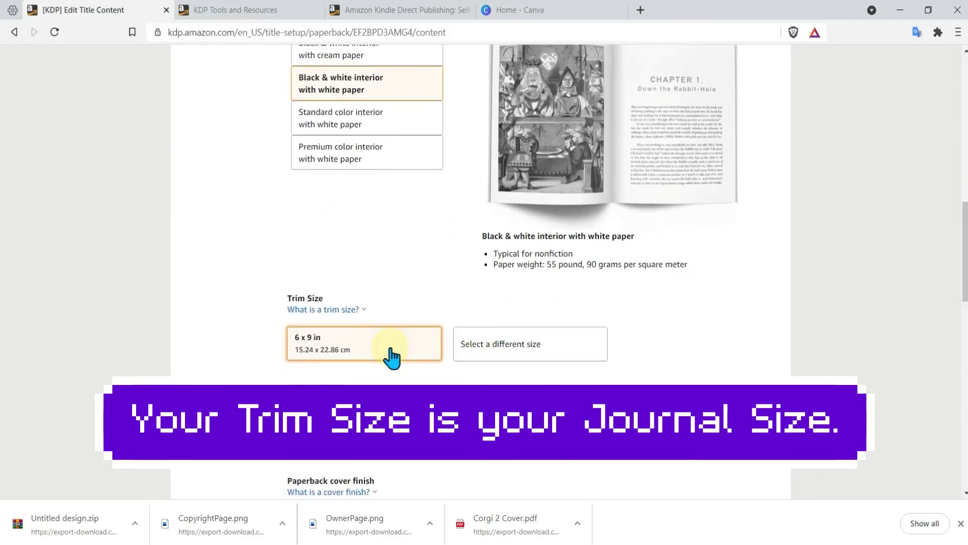
pyautogui.click(500, 342)
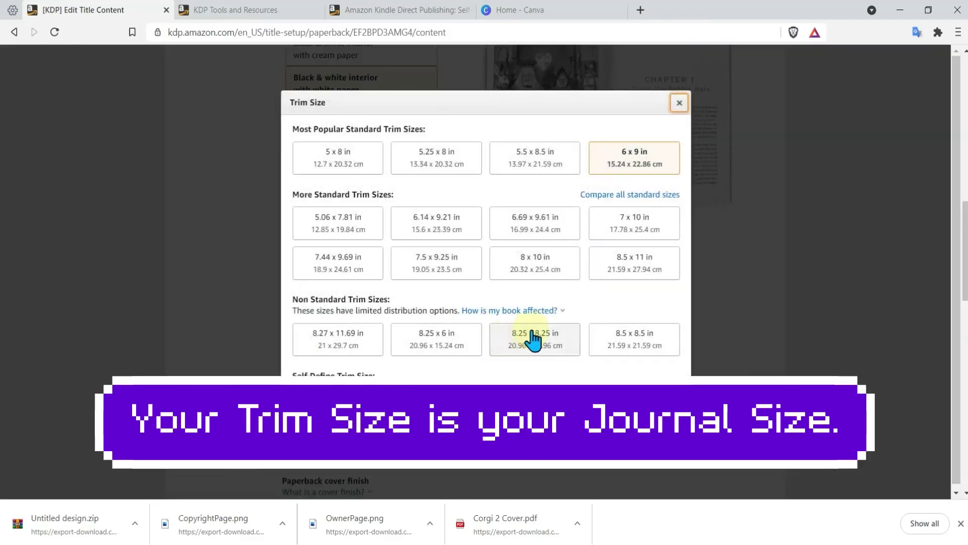
pyautogui.click(545, 264)
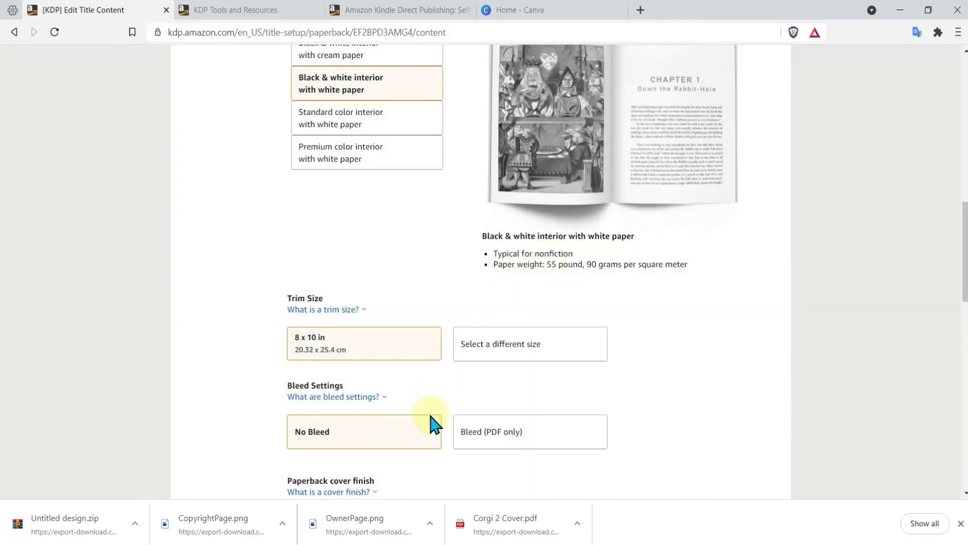
# Step: Try to upload the CorgiJournal2 package from the Journal 2 folder as the paperback manuscript
pyautogui.scroll(-4, 426, 444)
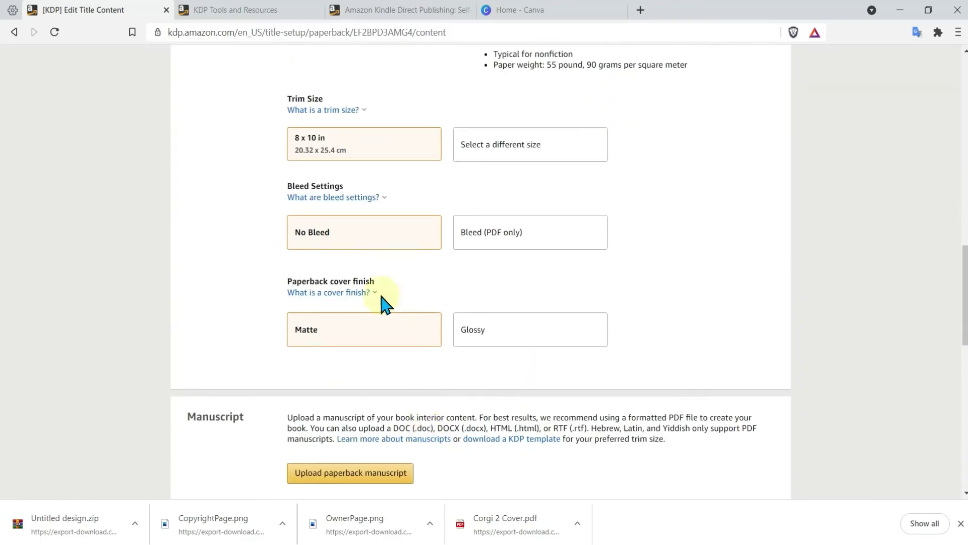
pyautogui.scroll(-4, 353, 295)
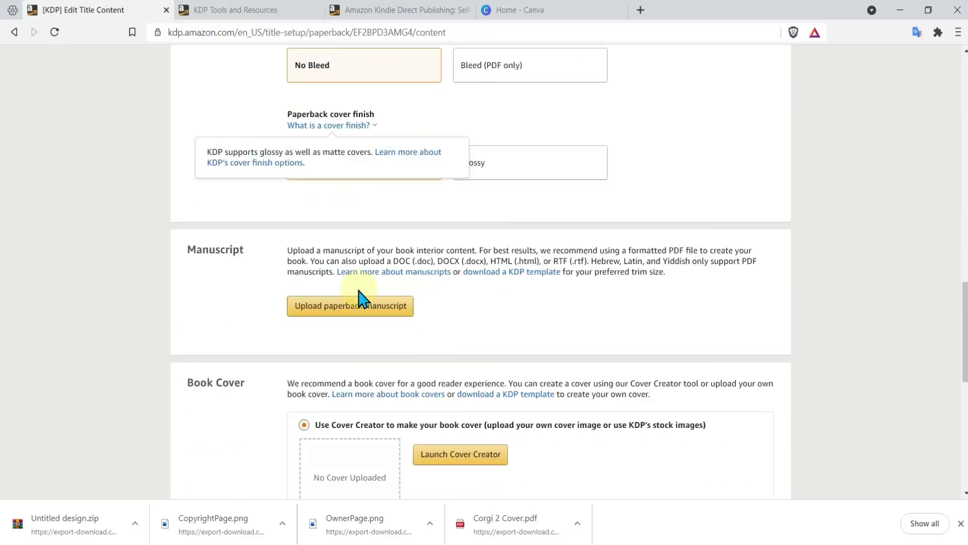
pyautogui.click(362, 272)
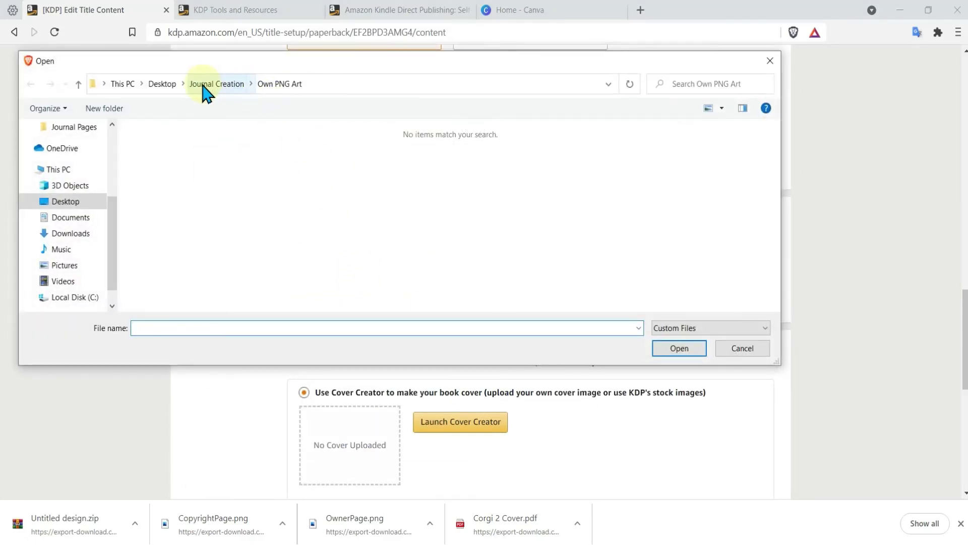
pyautogui.click(203, 85)
pyautogui.doubleClick(238, 165)
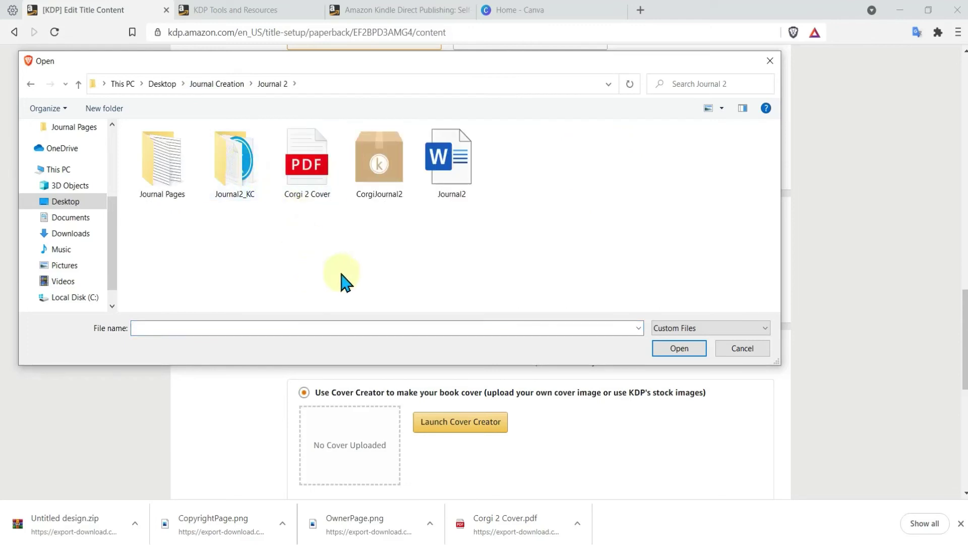
pyautogui.click(397, 183)
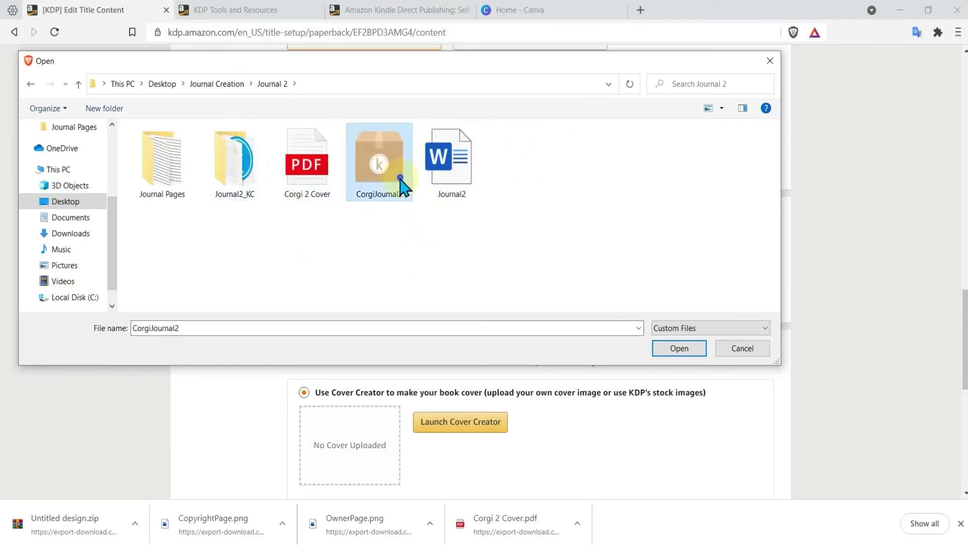
pyautogui.click(693, 351)
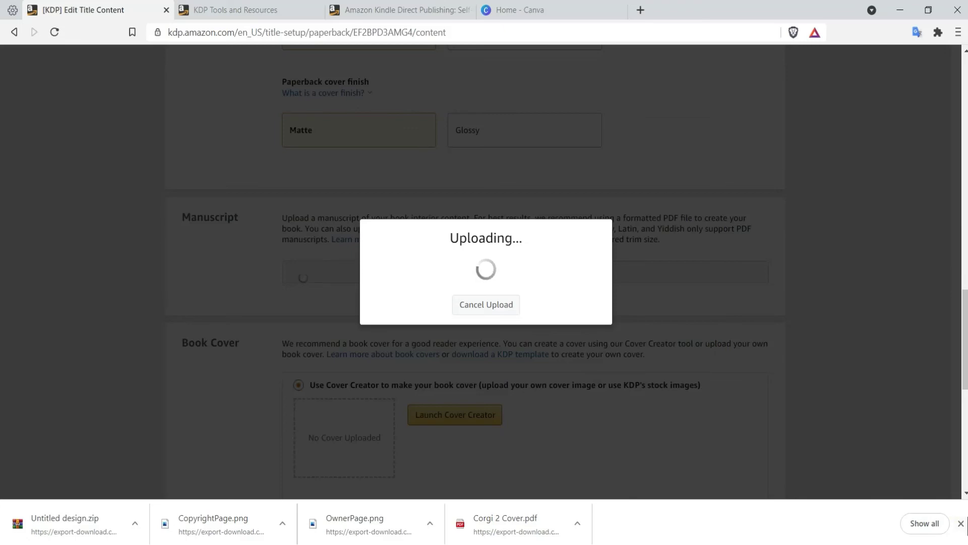
# Step: Hide the browser's downloads bar and upload the CorgiJournal2 package again as the paperback manuscript
pyautogui.click(961, 524)
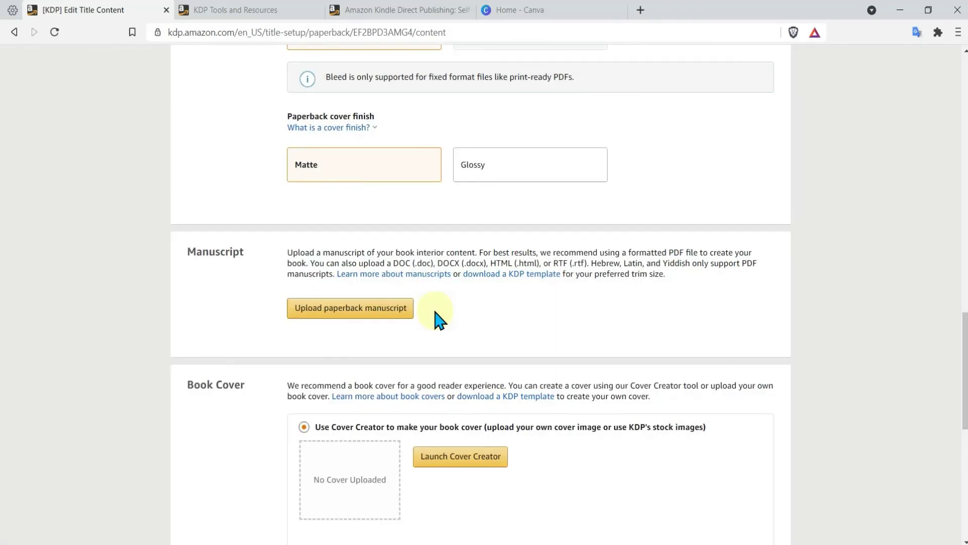
pyautogui.click(404, 308)
pyautogui.doubleClick(392, 171)
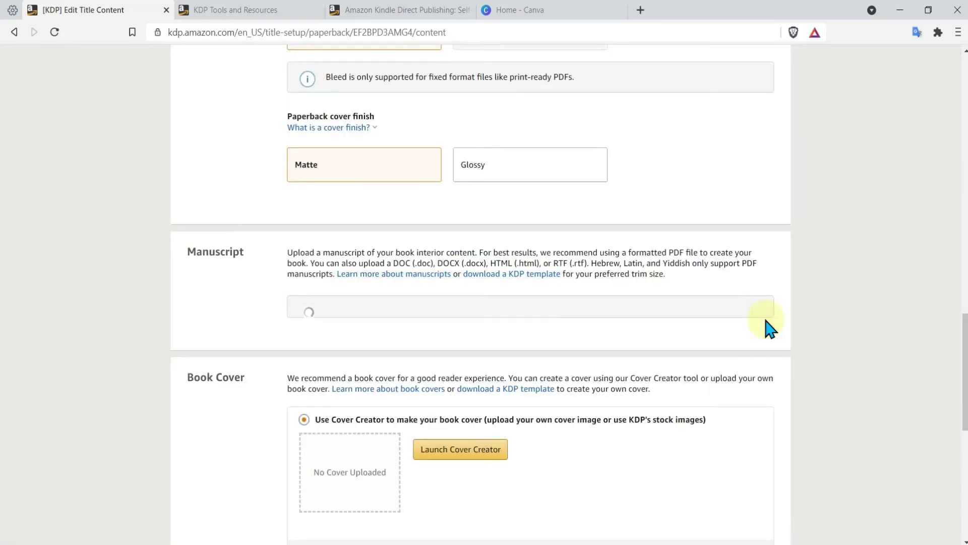
pyautogui.scroll(-3, 573, 341)
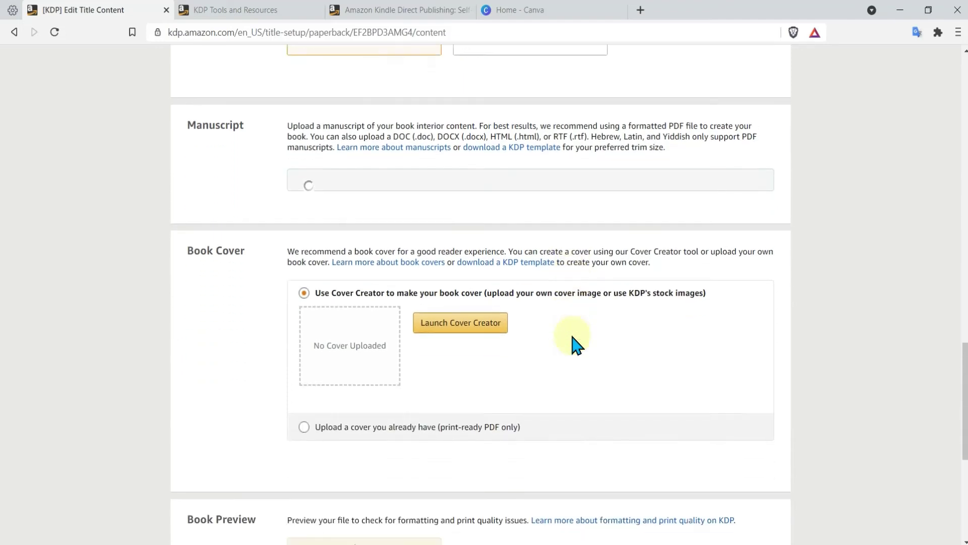
pyautogui.scroll(1, 572, 342)
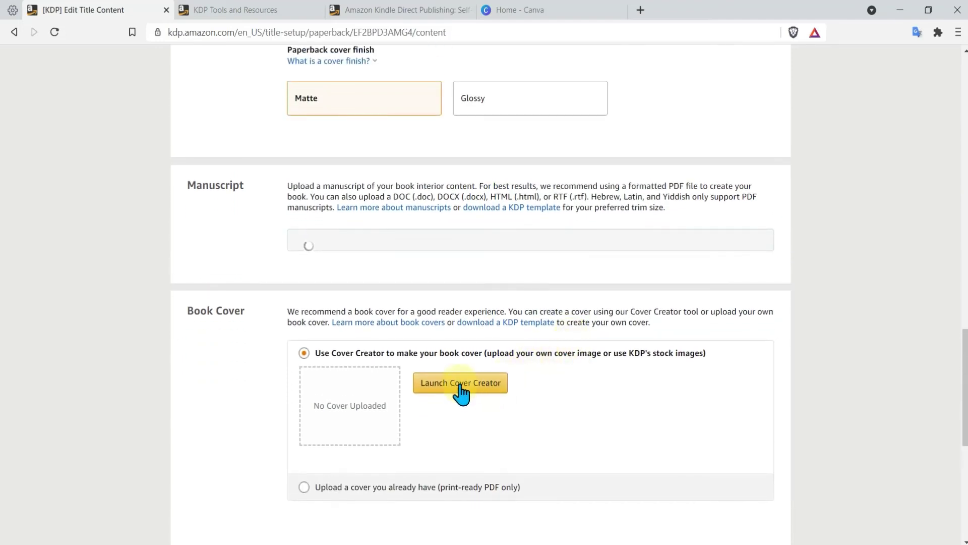
# Step: Look at the design templates in Cover Creator without choosing an image, and return to the paperback content page
pyautogui.click(461, 384)
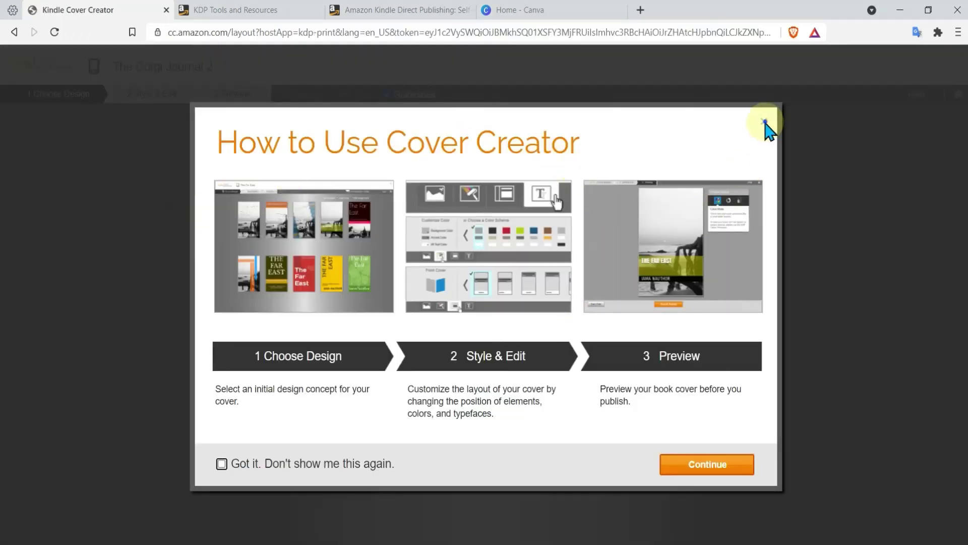
pyautogui.click(242, 464)
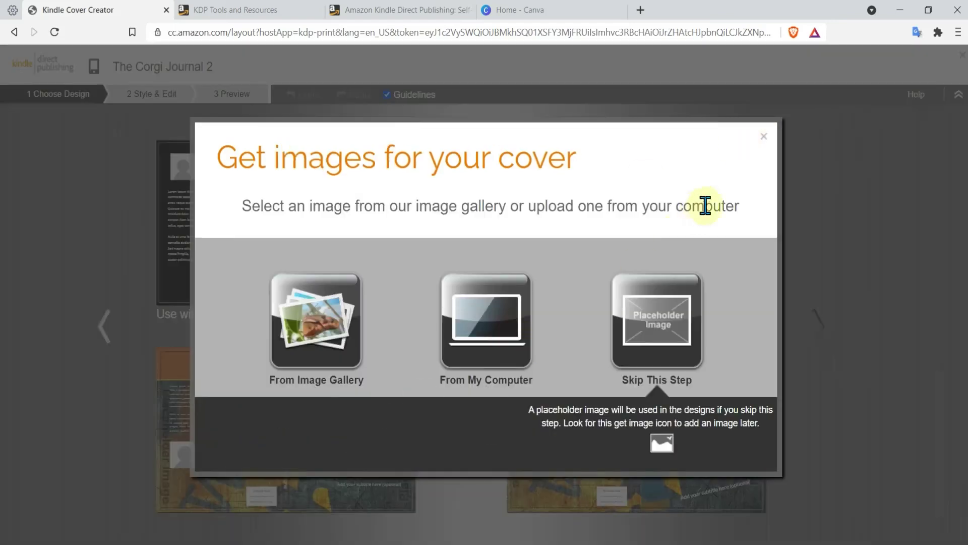
pyautogui.click(762, 136)
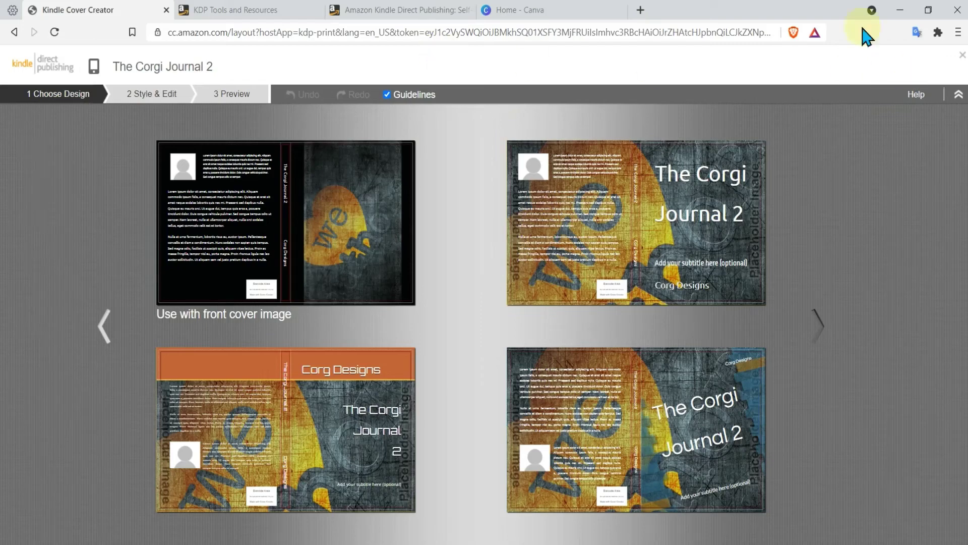
pyautogui.click(962, 56)
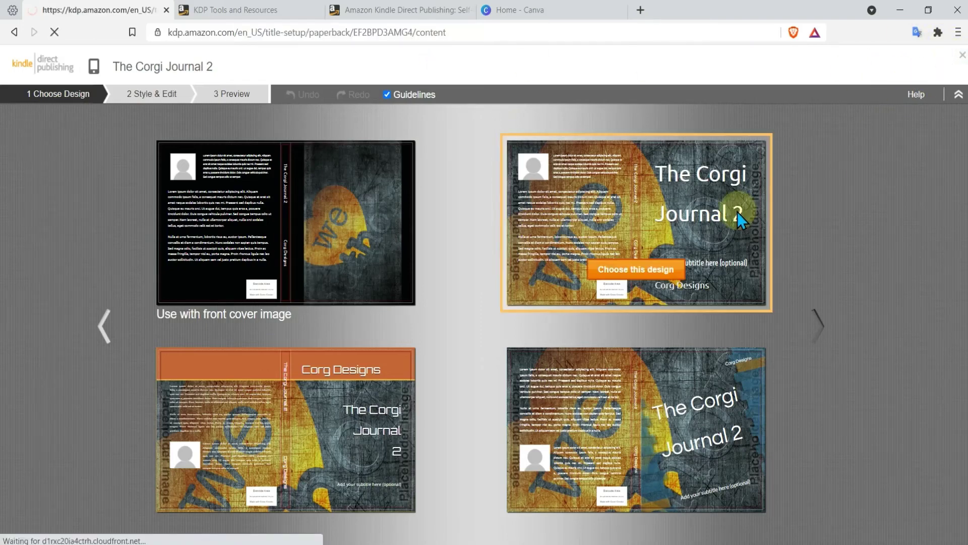
# Step: Switch the book cover option to uploading a print-ready PDF and try to upload Corgi 2 Cover
pyautogui.scroll(-20, 563, 370)
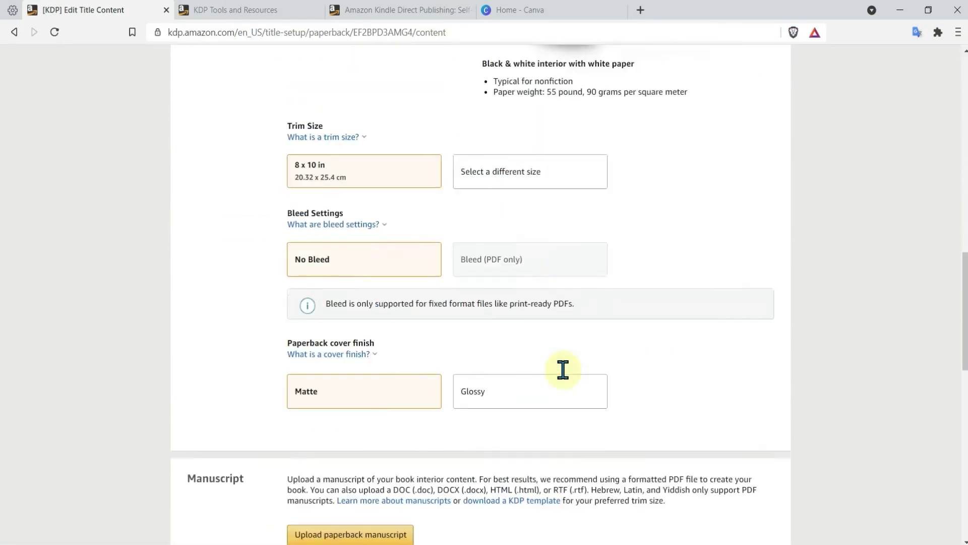
pyautogui.scroll(3, 540, 373)
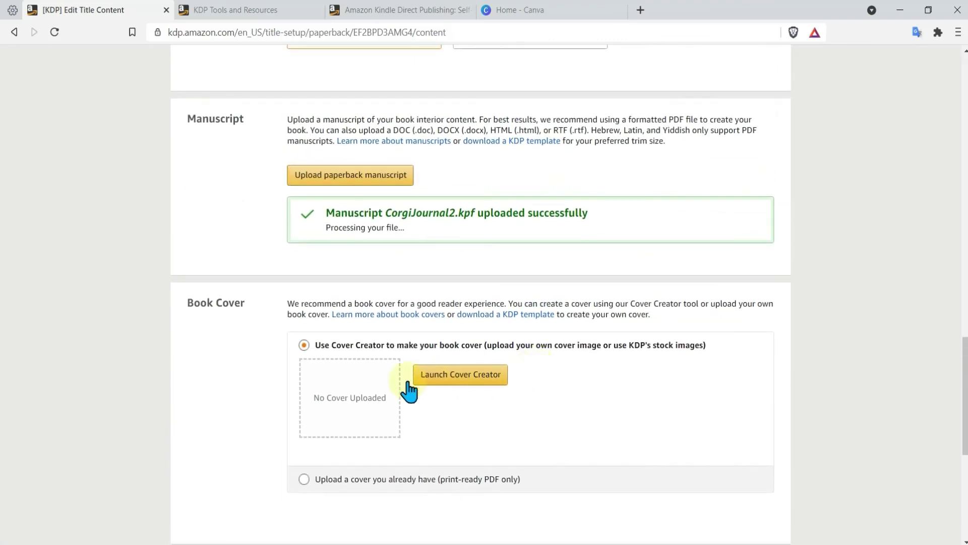
pyautogui.click(305, 479)
pyautogui.scroll(-2, 501, 403)
pyautogui.click(494, 406)
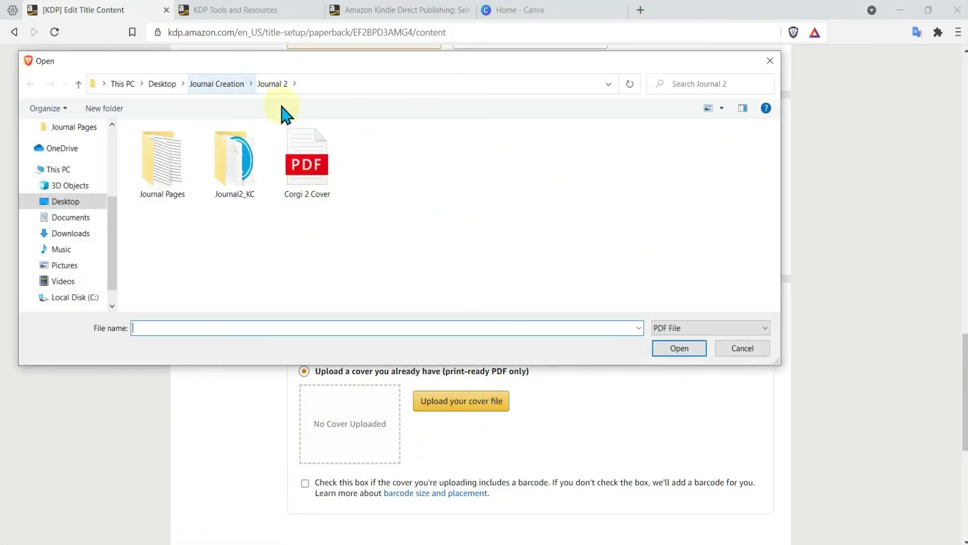
pyautogui.click(309, 160)
pyautogui.click(680, 348)
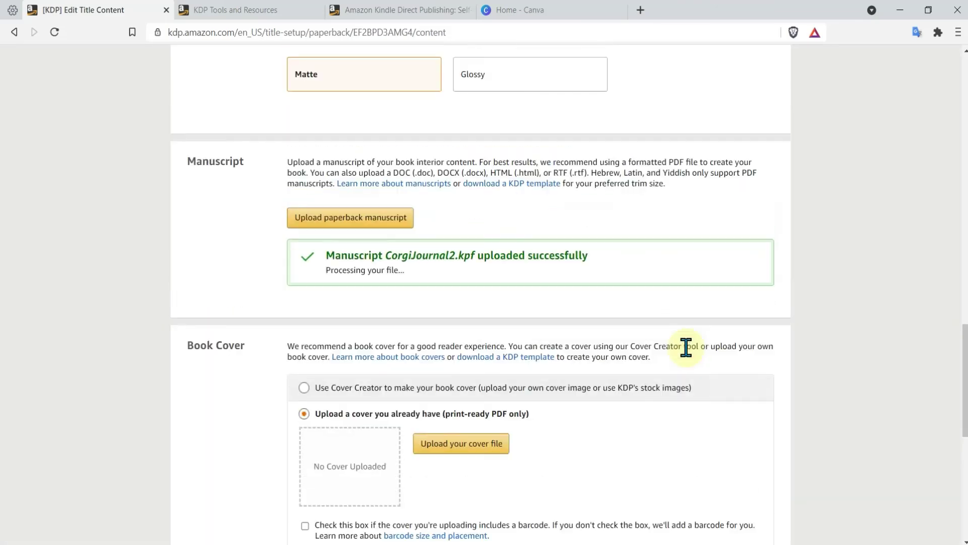
# Step: Upload the Corgi 2 Cover PDF again as the paperback's cover file
pyautogui.scroll(-5, 686, 347)
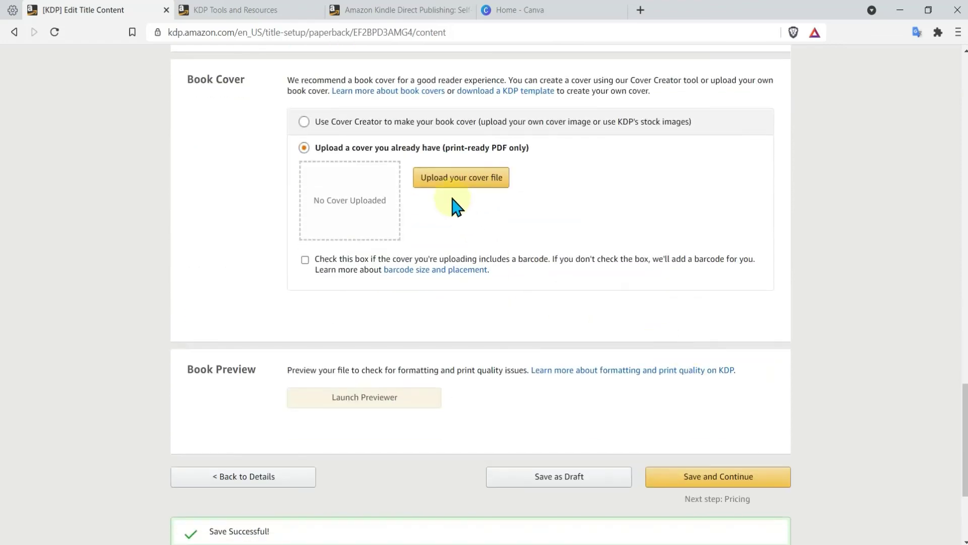
pyautogui.click(457, 180)
pyautogui.doubleClick(316, 168)
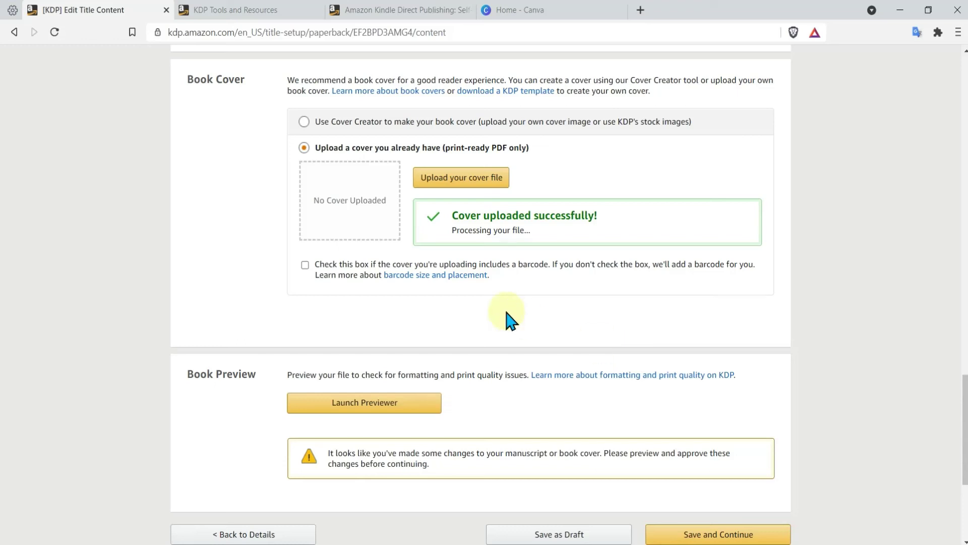
# Step: Launch the print previewer and examine the quality check message, the cover and the journal's opening pages
pyautogui.scroll(6, 510, 319)
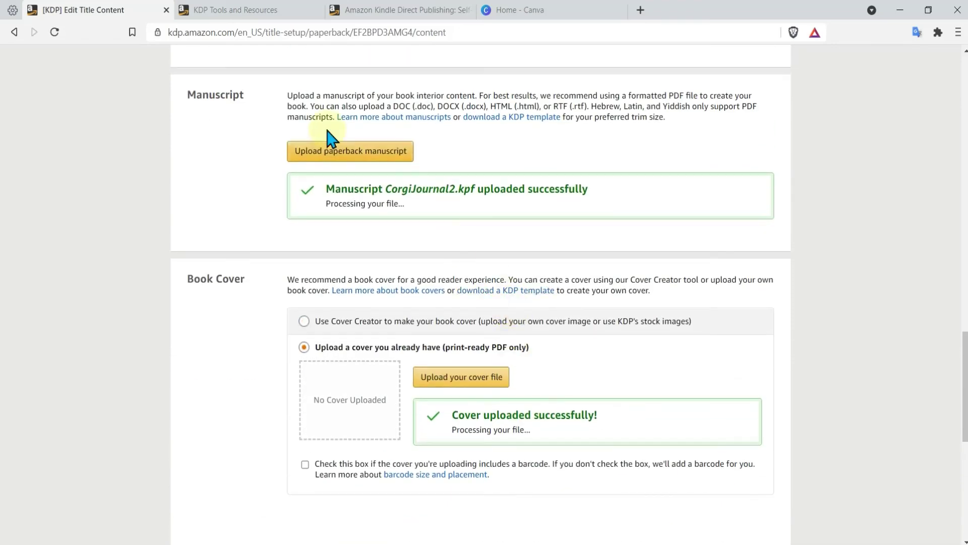
pyautogui.scroll(-4, 424, 303)
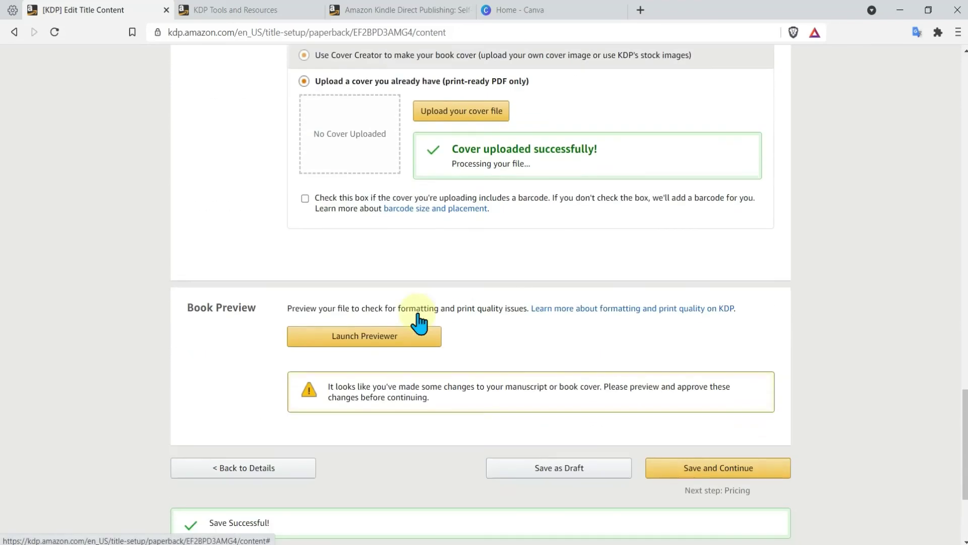
pyautogui.click(373, 337)
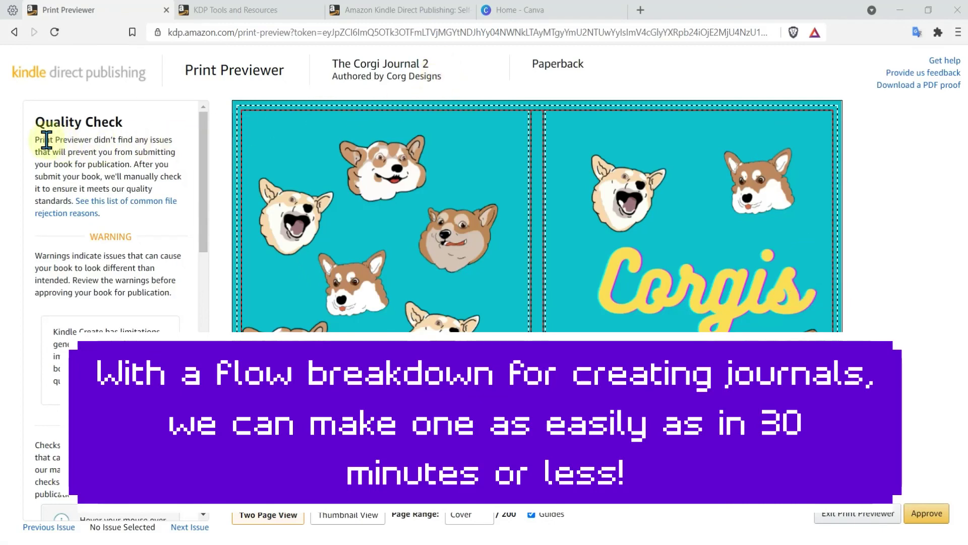
pyautogui.moveTo(46, 138); pyautogui.dragTo(161, 196)
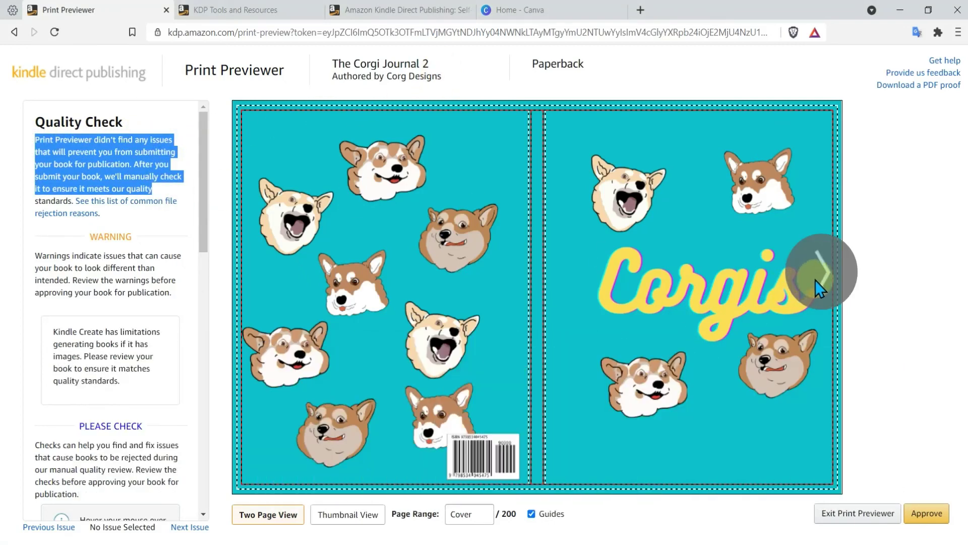
pyautogui.click(805, 280)
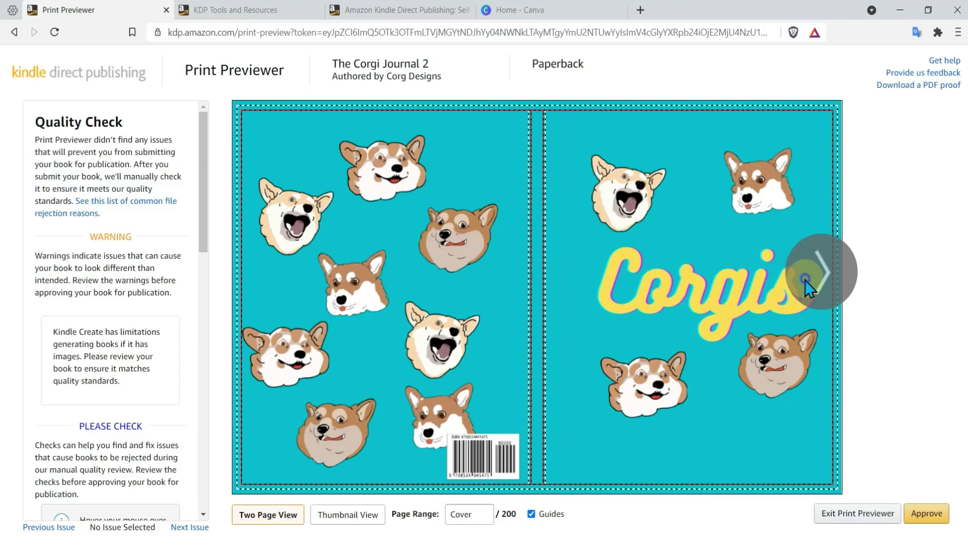
pyautogui.click(805, 280)
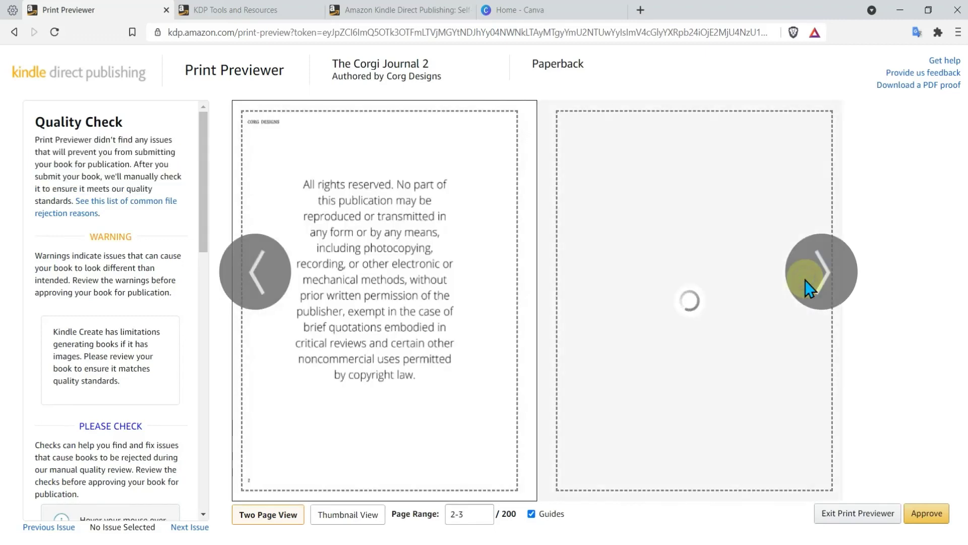
pyautogui.click(233, 277)
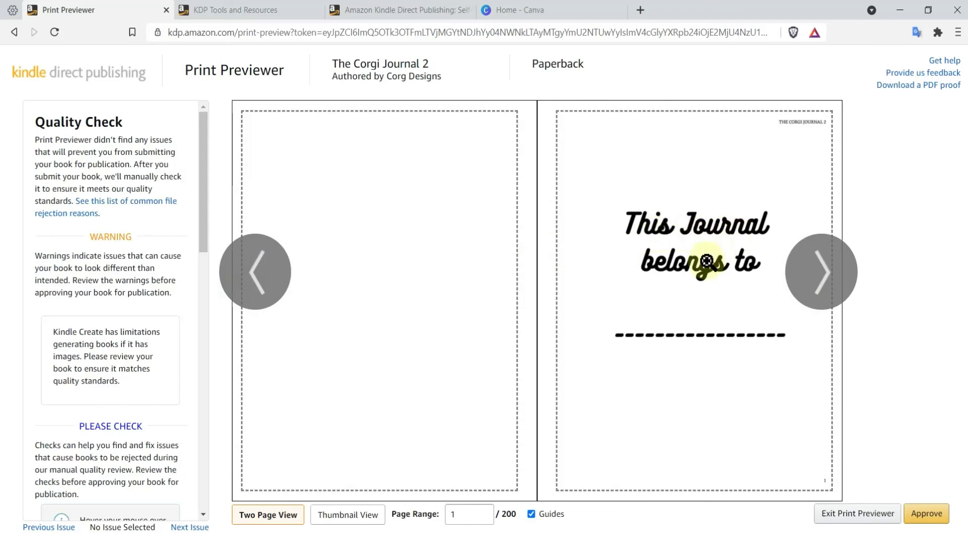
pyautogui.click(813, 277)
pyautogui.click(813, 279)
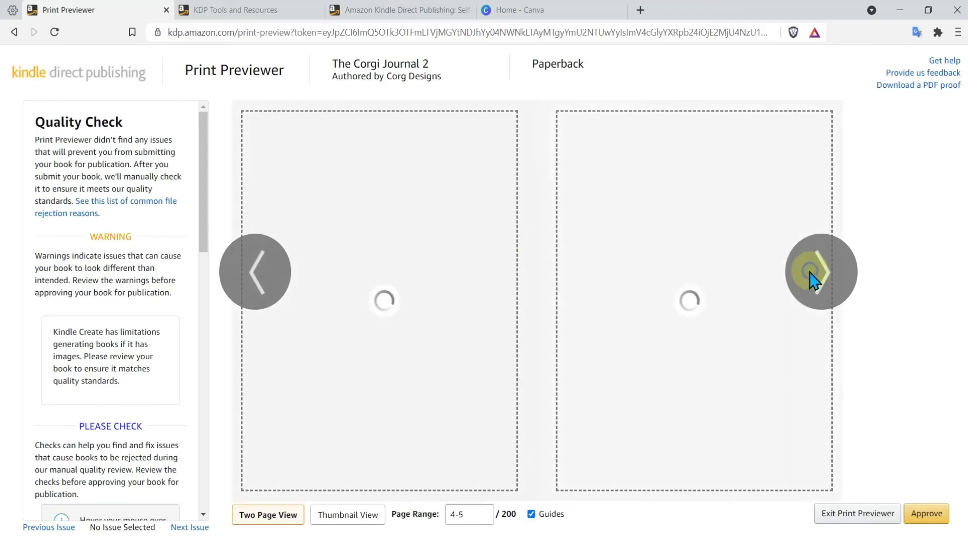
pyautogui.click(813, 279)
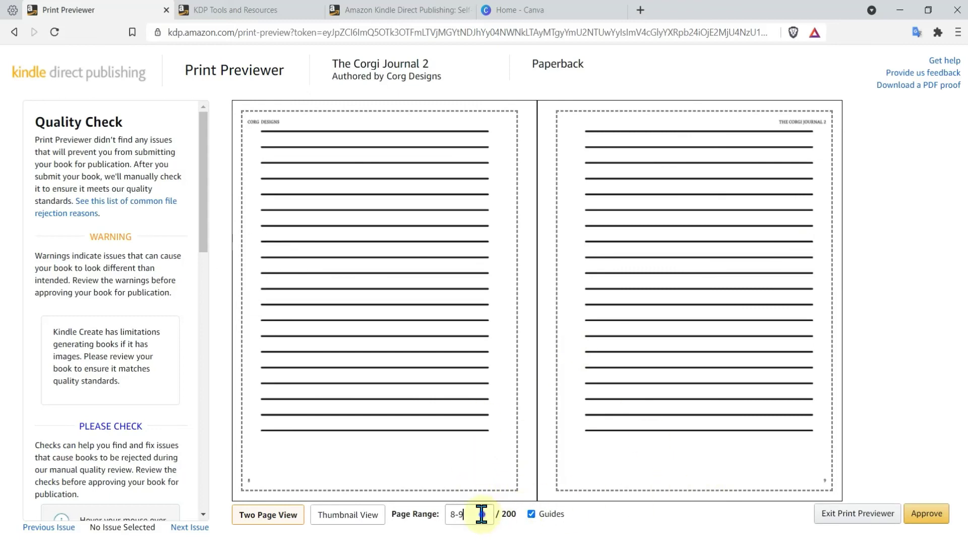
# Step: Preview pages 198-199 and the last page of the journal, and approve the book
pyautogui.moveTo(480, 513); pyautogui.dragTo(411, 519)
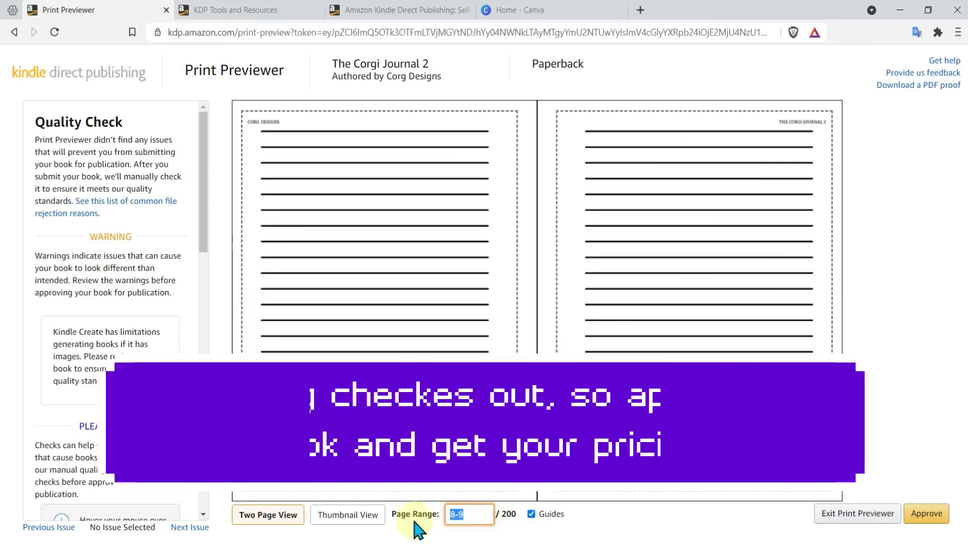
pyautogui.write('198-199')
pyautogui.press('Return')
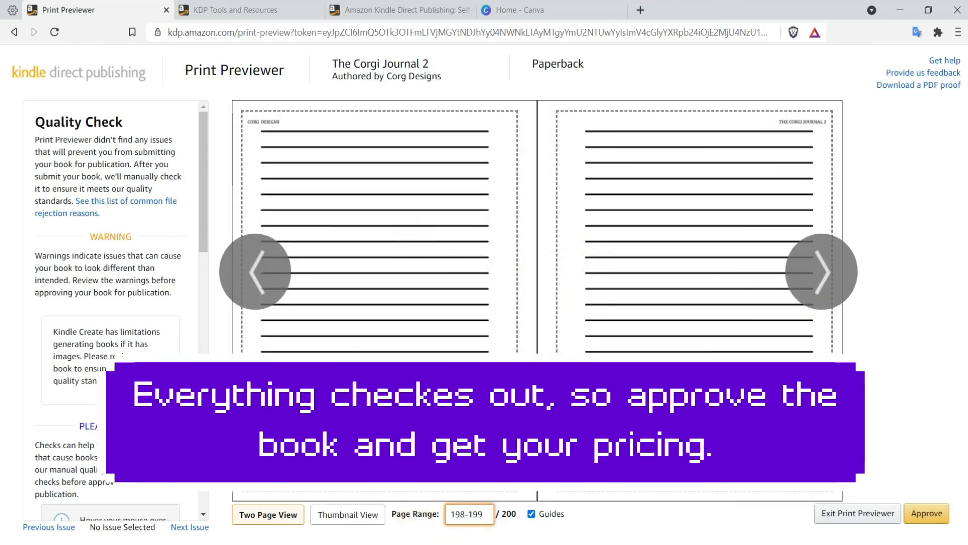
pyautogui.click(796, 284)
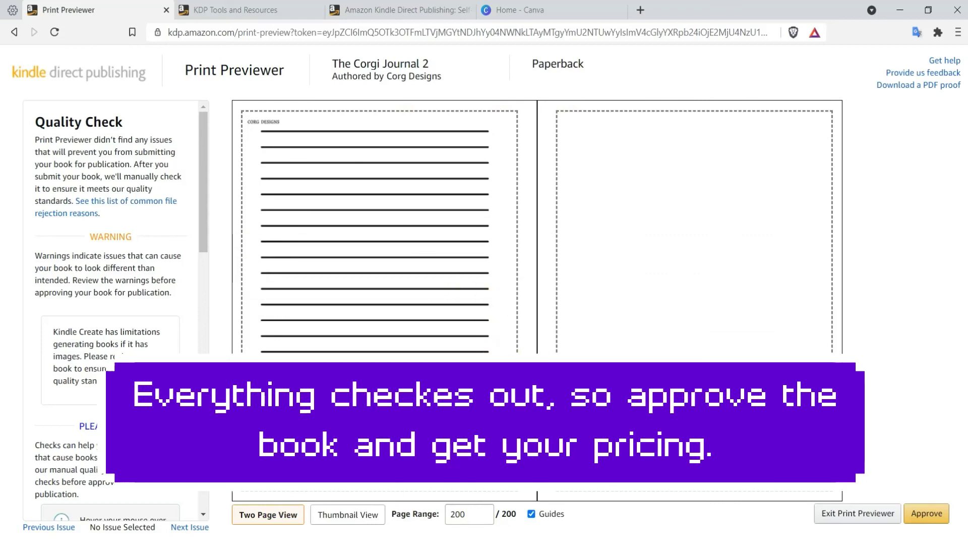
pyautogui.click(932, 521)
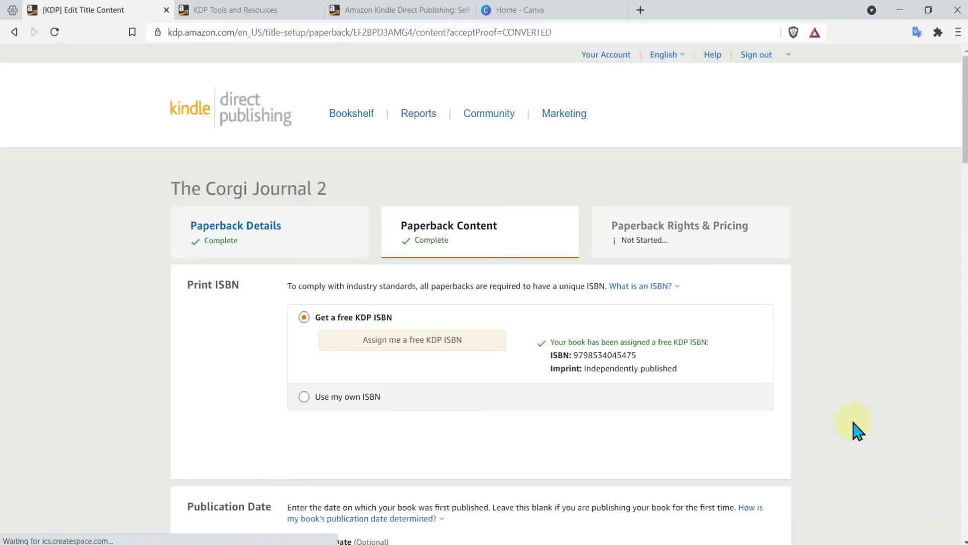
# Step: Check the summary's printing cost, trim size and page count, and save the content to continue to the rights and pricing page
pyautogui.scroll(-15, 856, 394)
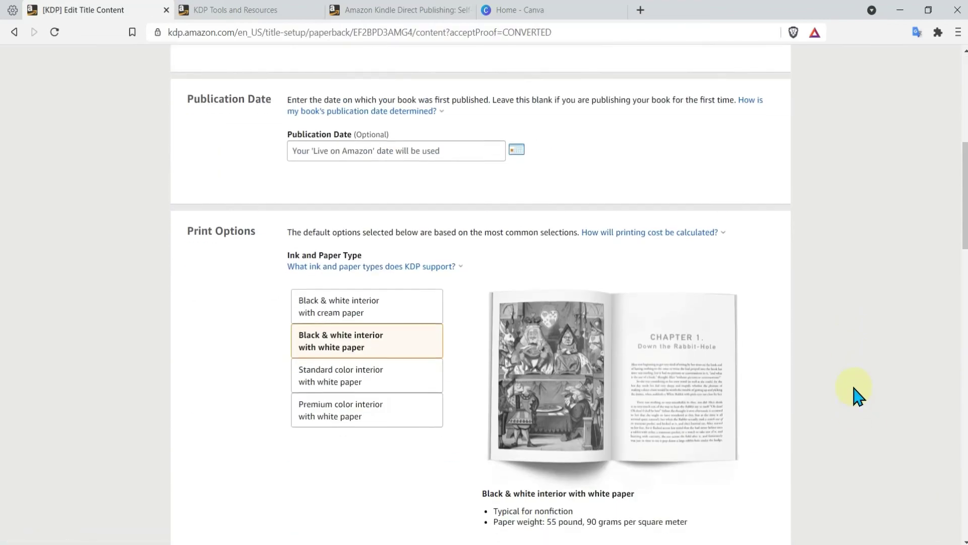
pyautogui.scroll(-15, 855, 391)
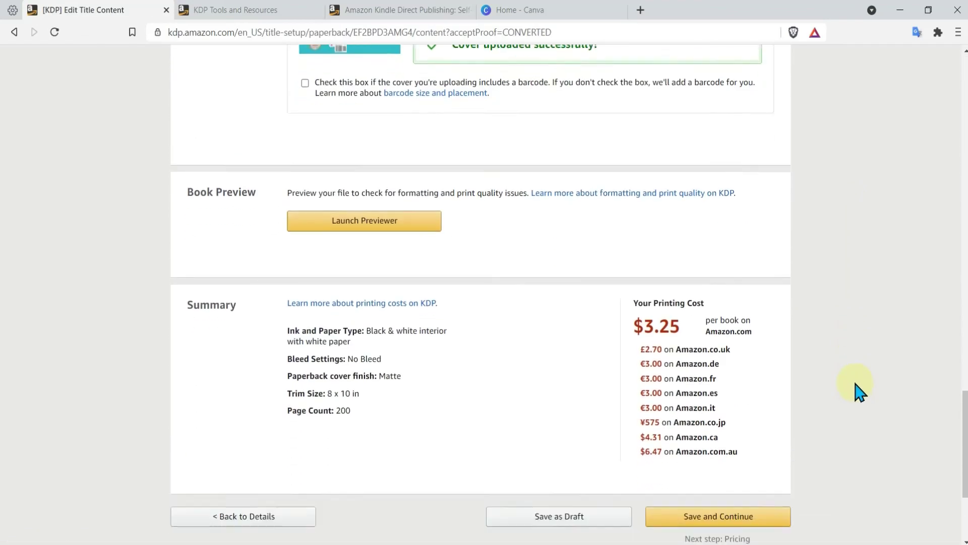
pyautogui.doubleClick(660, 244)
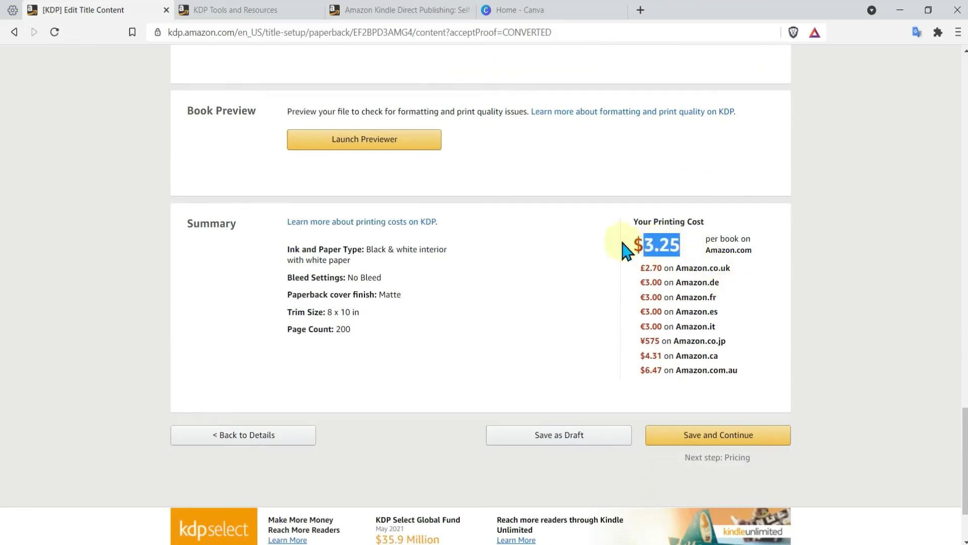
pyautogui.click(333, 311)
pyautogui.doubleClick(344, 329)
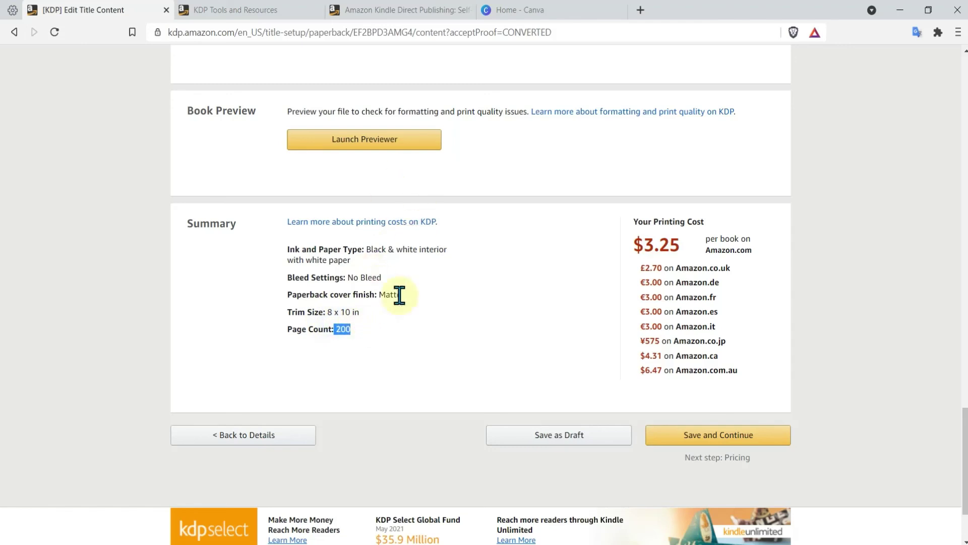
pyautogui.click(695, 431)
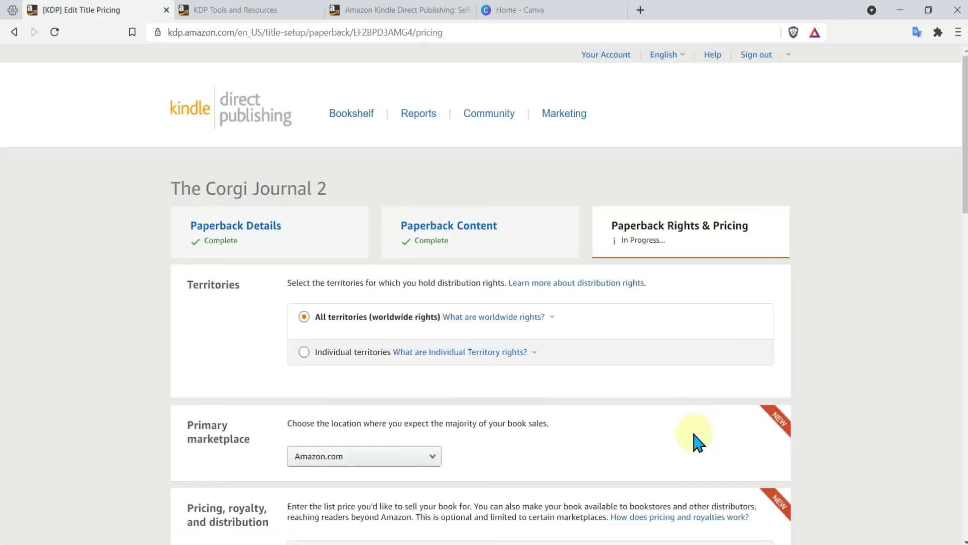
pyautogui.scroll(-3, 841, 354)
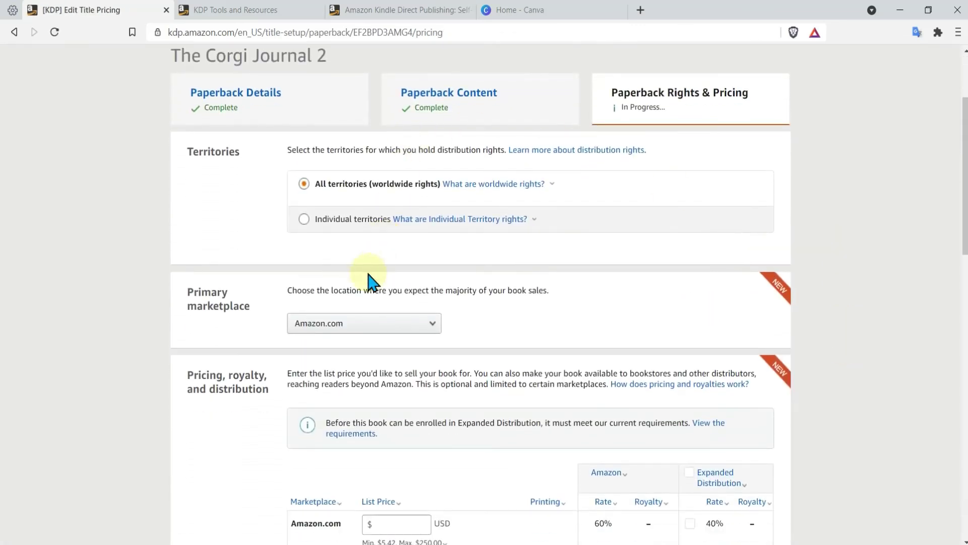